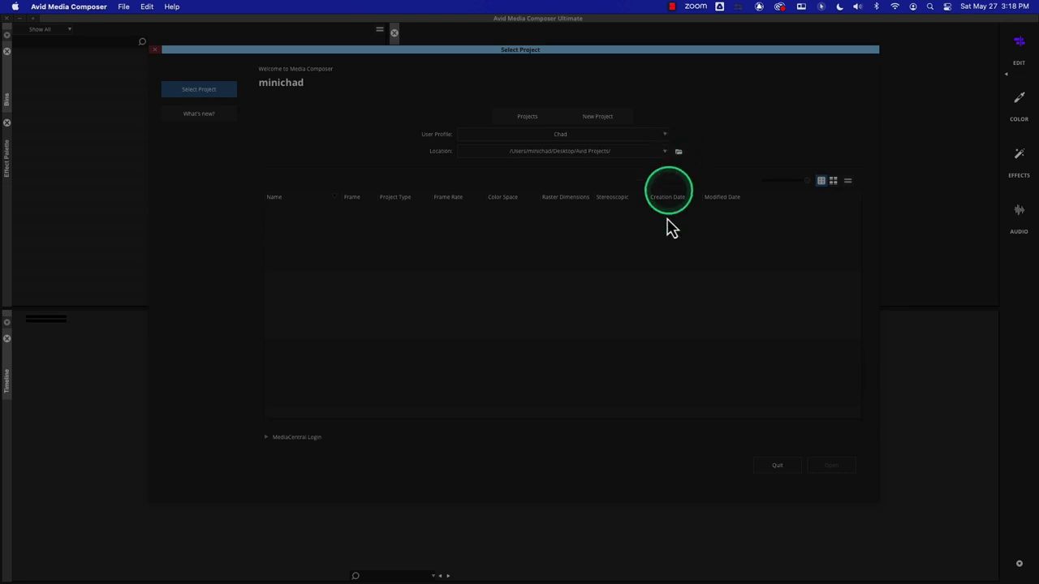
Start a new project named CellPhone Edit and bring up the HD 1080 format choices.
left_click(613, 128)
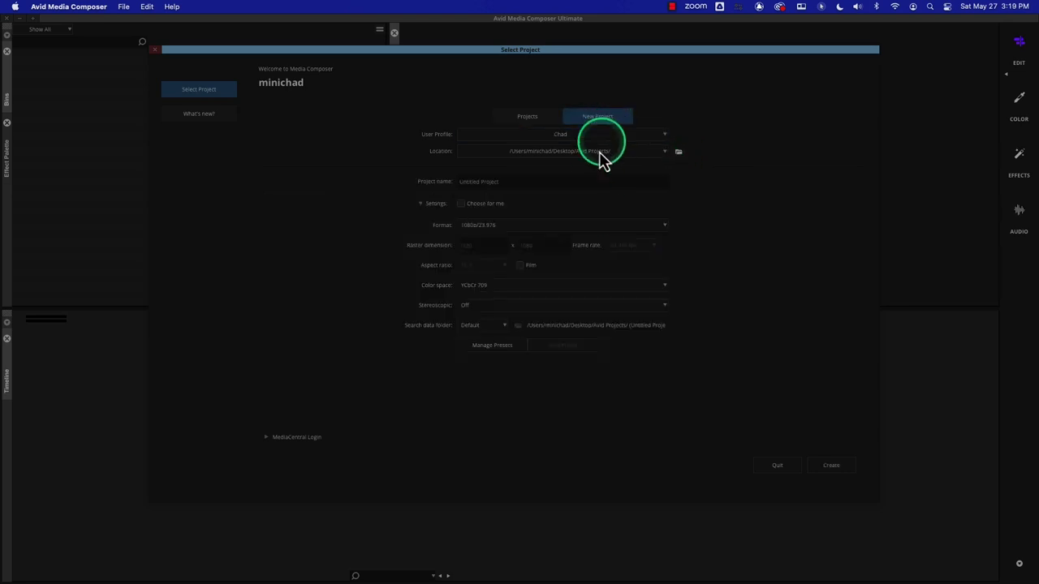
left_click(516, 184)
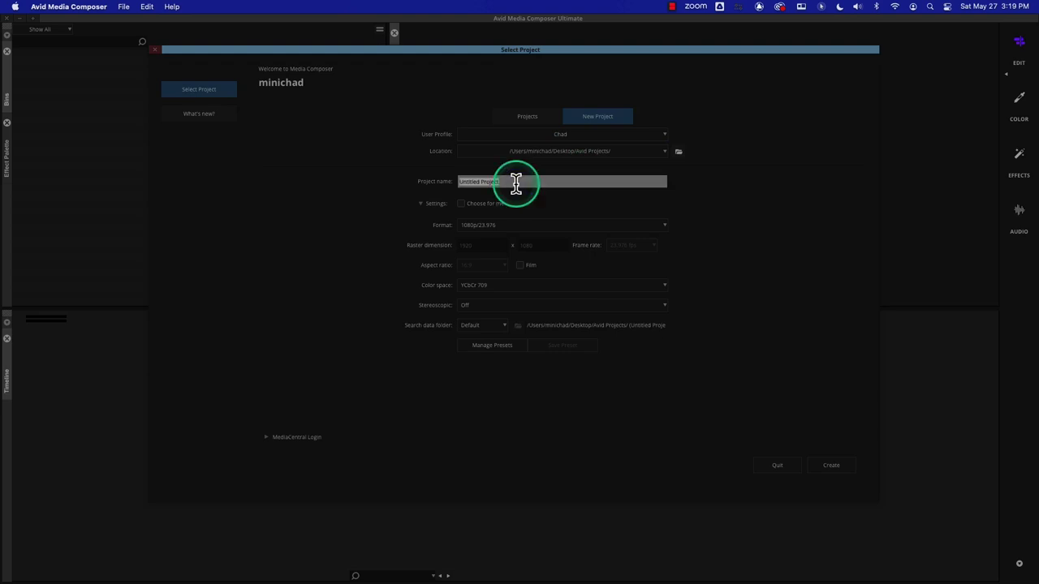
type("Ch")
left_click(475, 232)
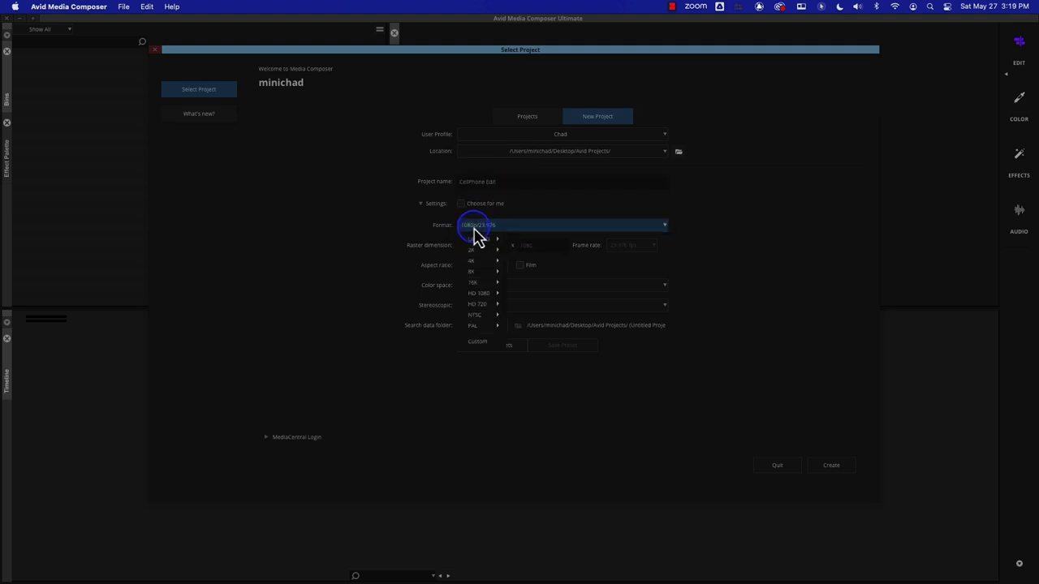
mouse_move(491, 294)
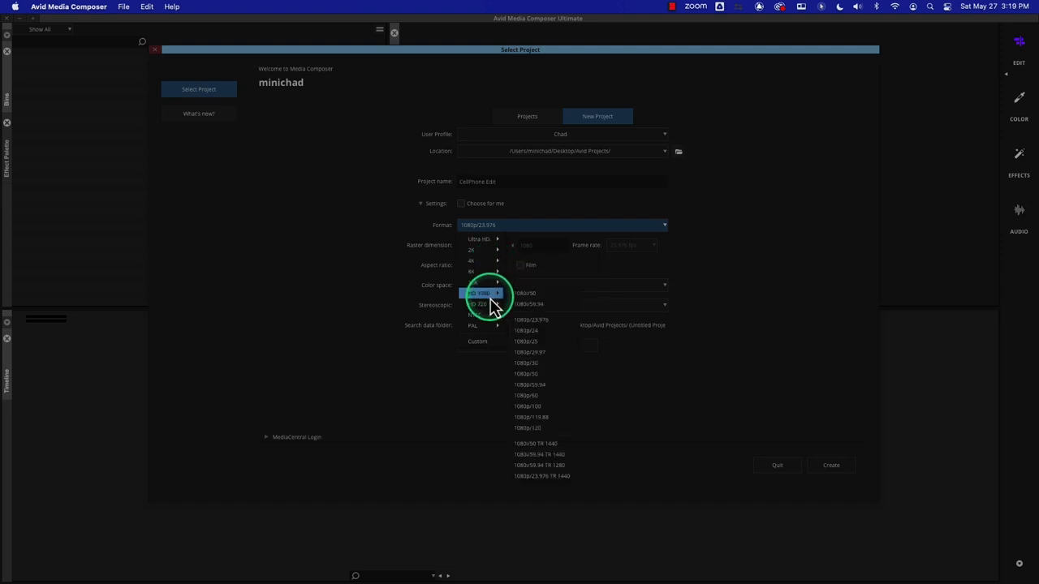
Switch to the desktop and preview TomSkate.MOV in QuickTime Player, scrubbing partway through before closing it.
left_click(344, 234)
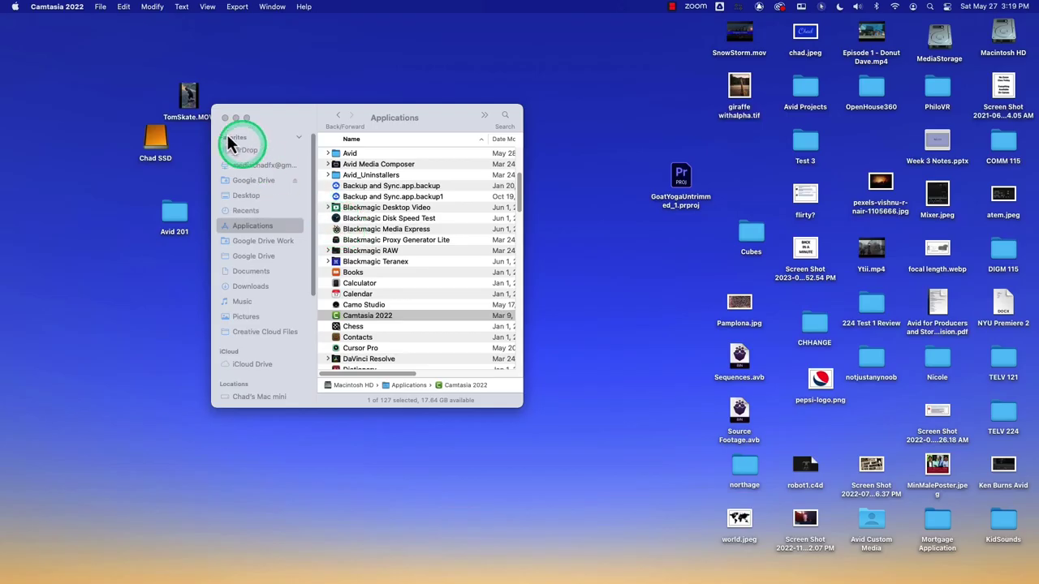
double_click(191, 112)
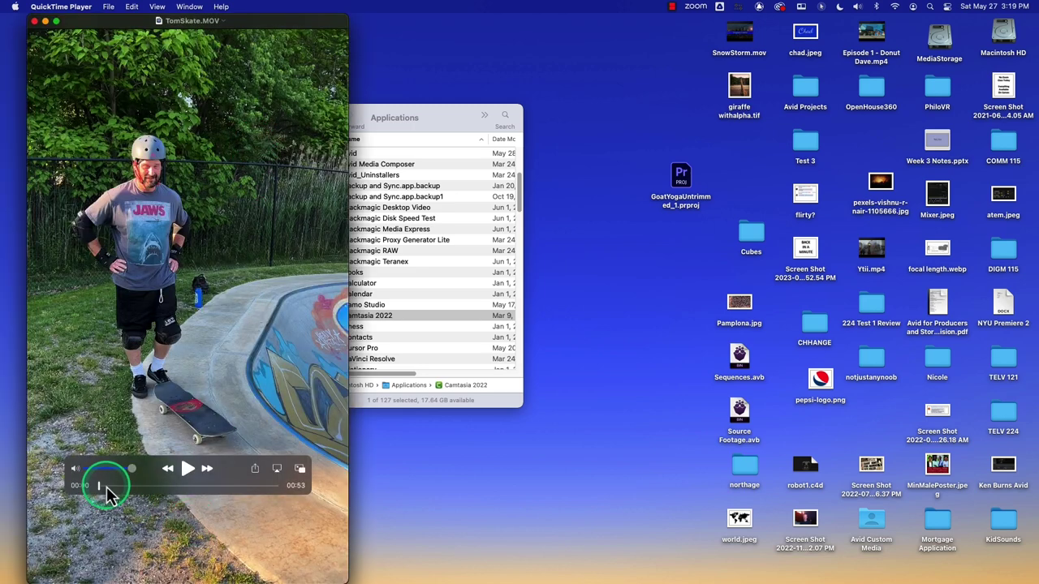
left_click_drag(106, 486, 163, 491)
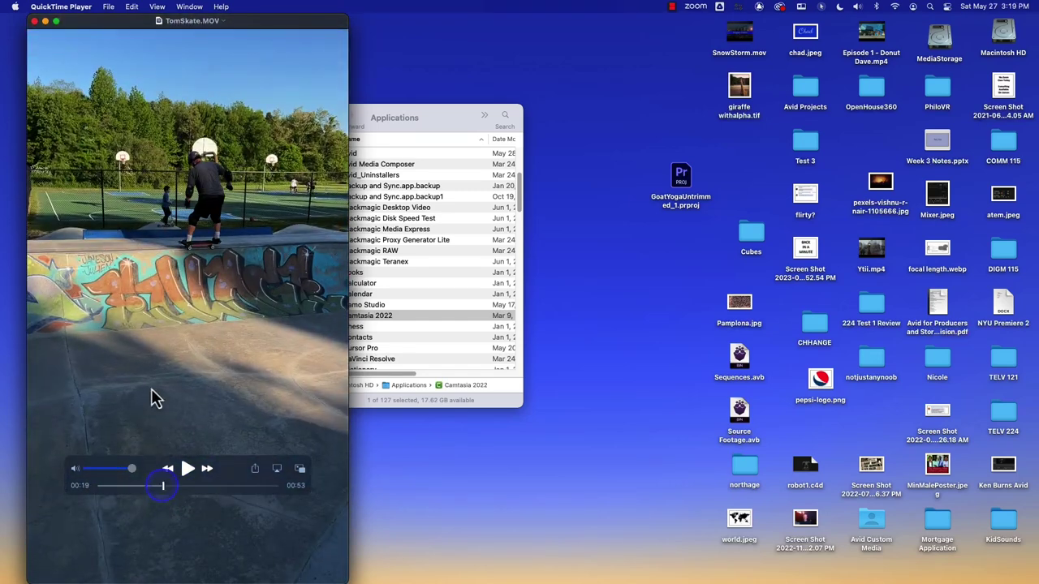
left_click(35, 28)
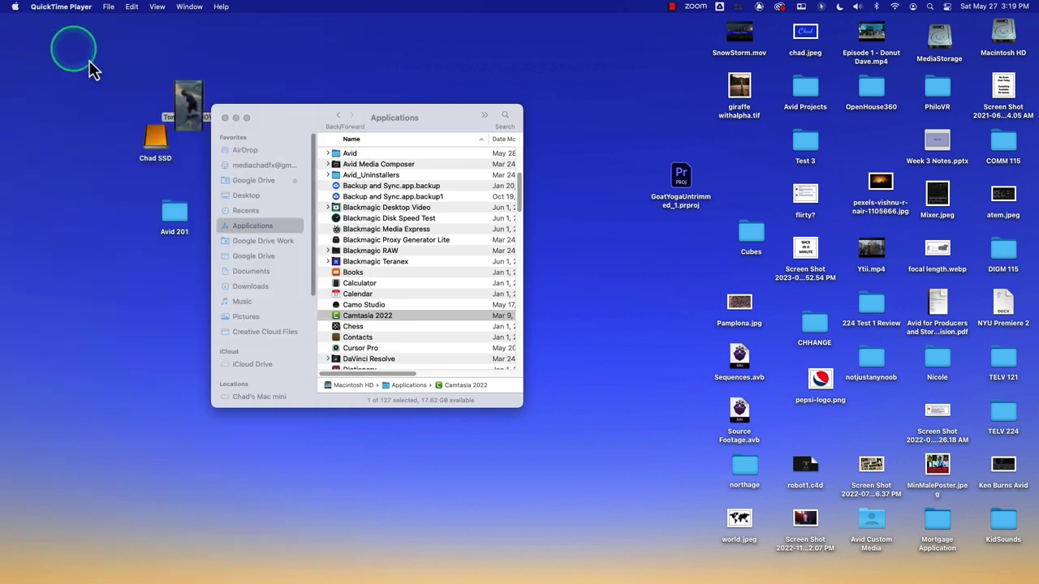
Show the file info for TomSkate.MOV on the desktop to check its dimensions.
left_click(197, 113)
left_click(197, 112)
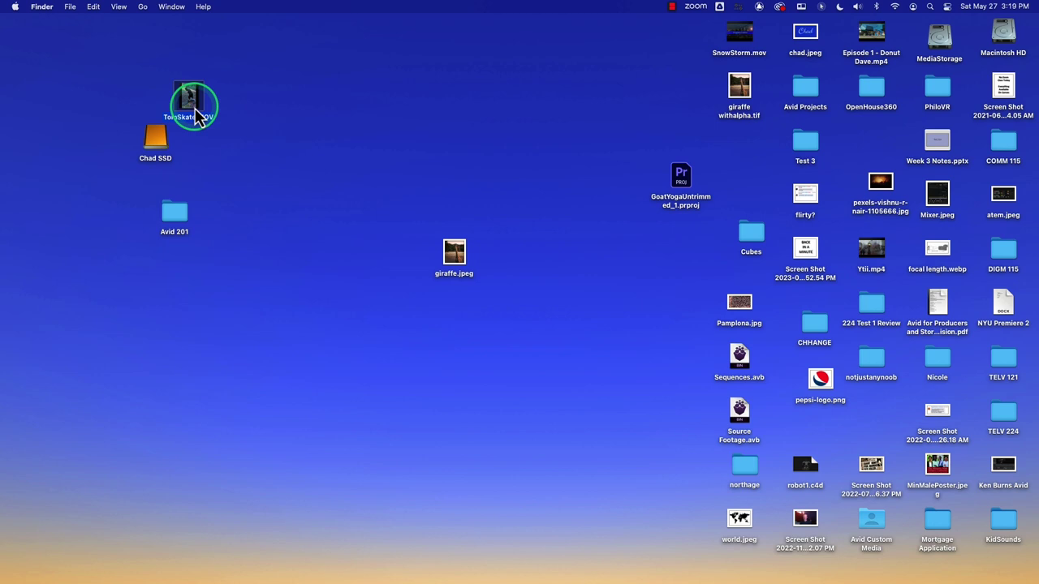
key("super+i")
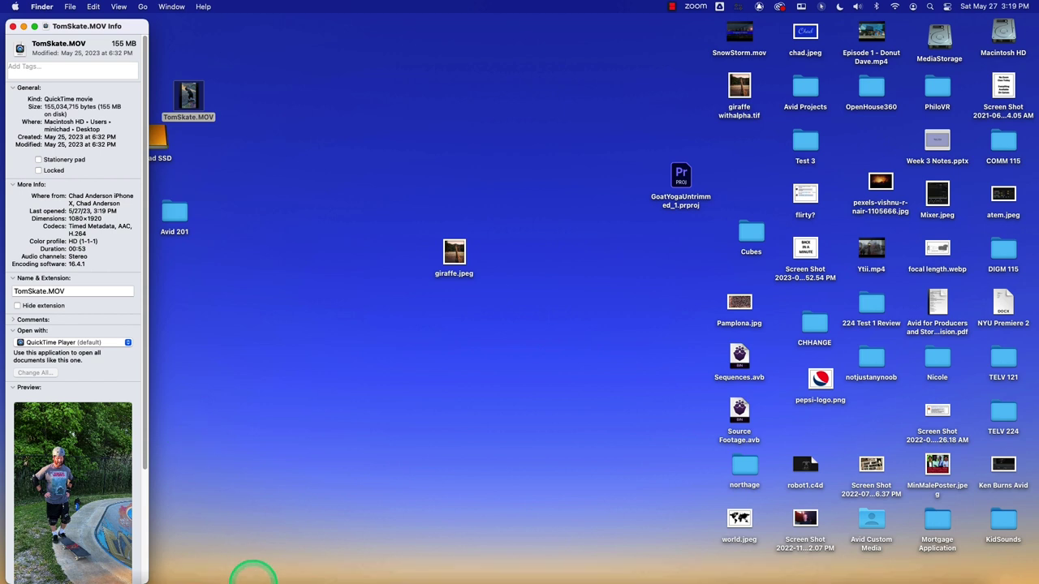
Back in Avid Media Composer, set the project format to Custom with a 1080 x 1920 raster at 23.976 fps.
mouse_move(268, 578)
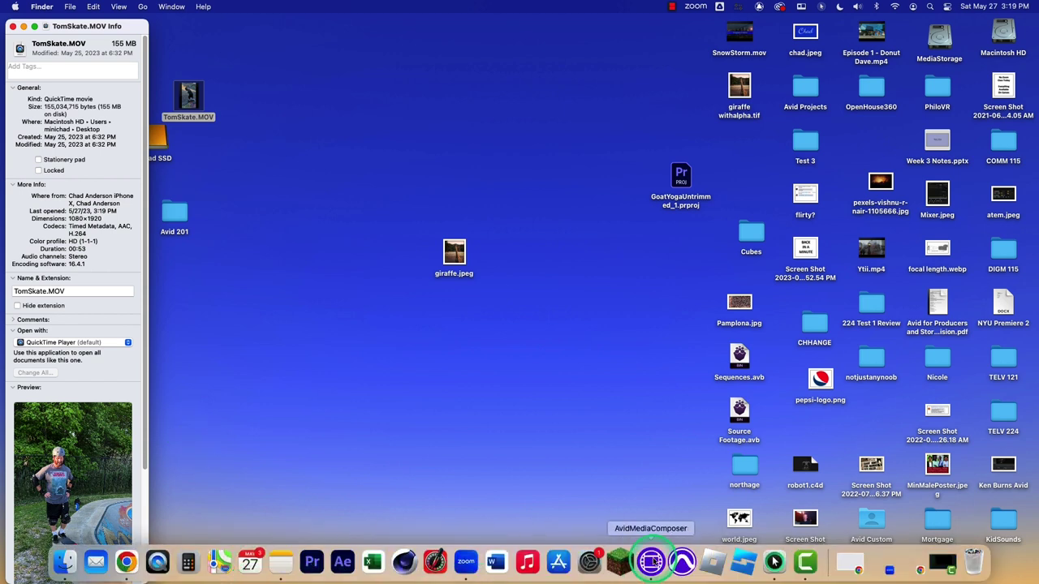
left_click(651, 561)
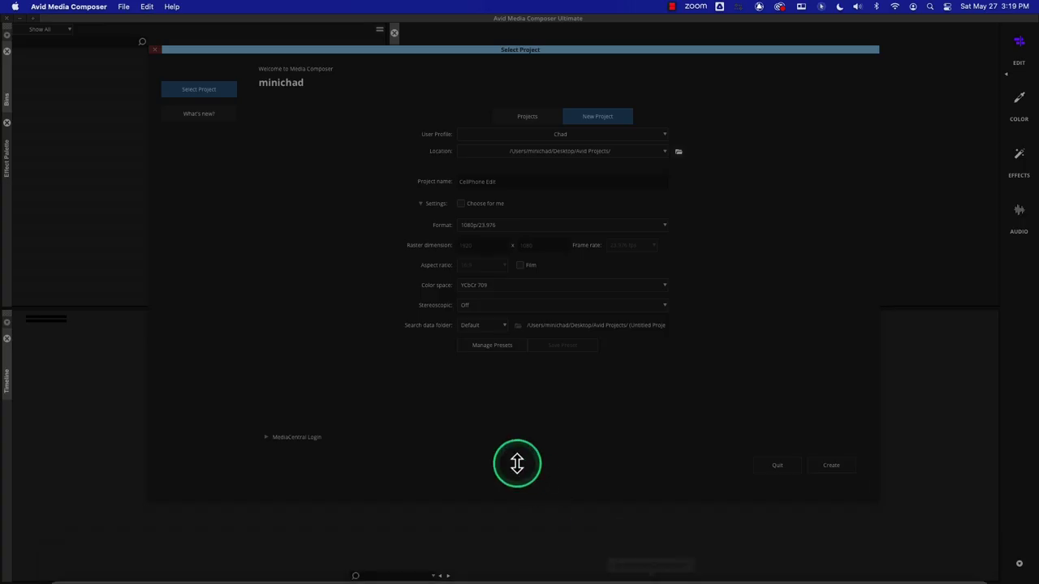
left_click(499, 225)
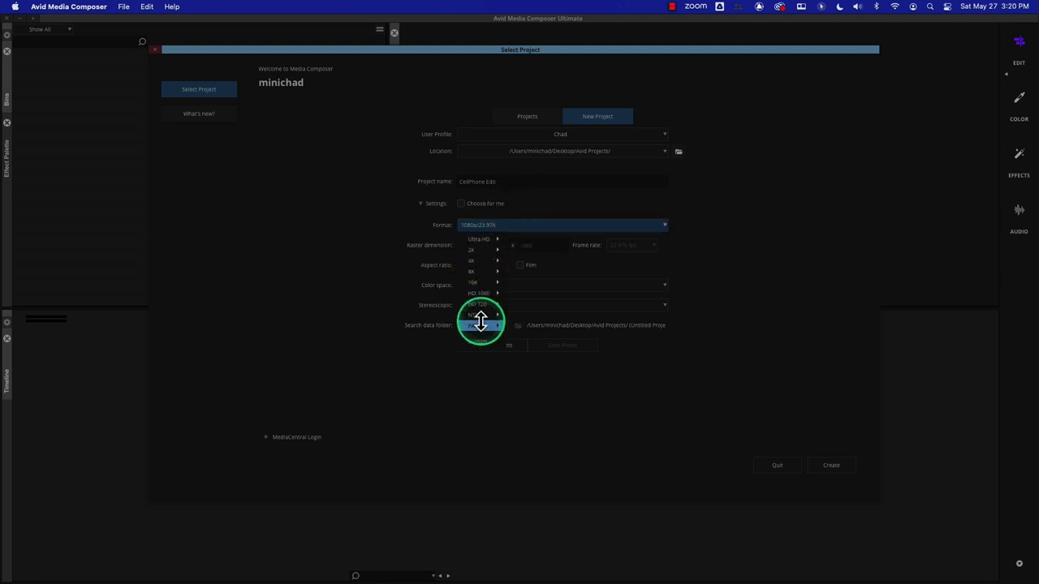
mouse_move(480, 319)
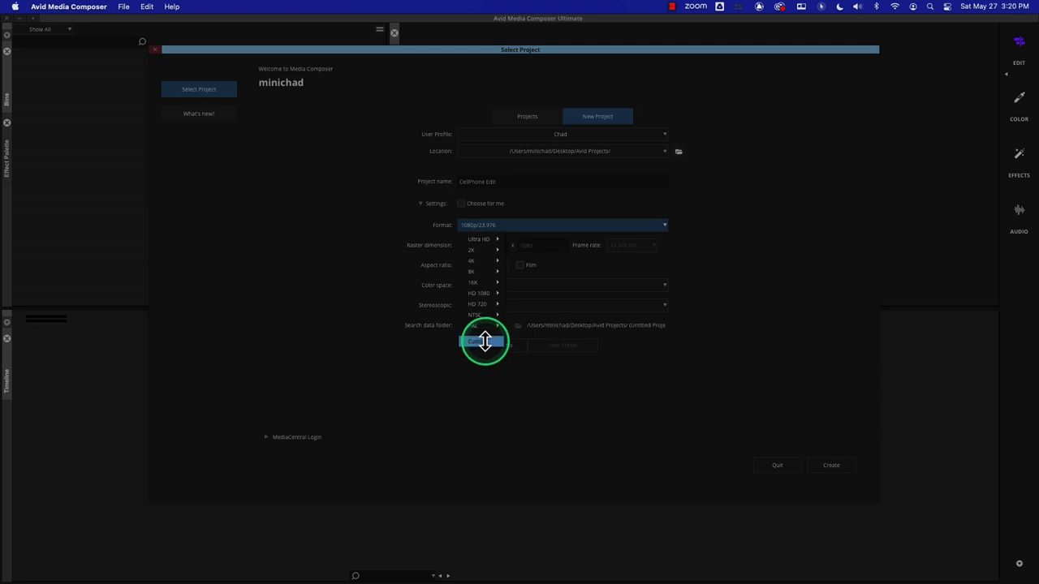
left_click(484, 341)
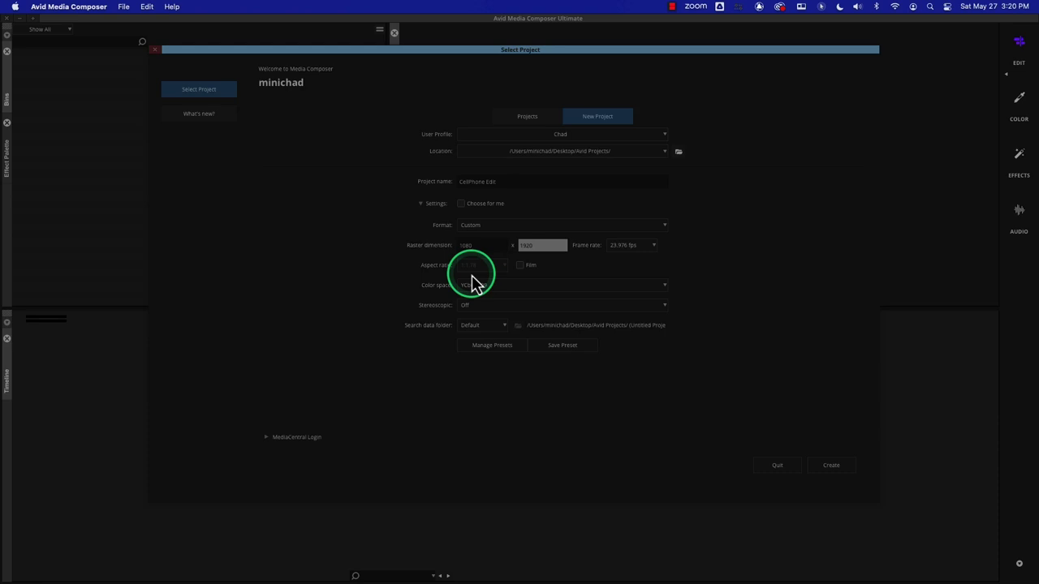
left_click(626, 248)
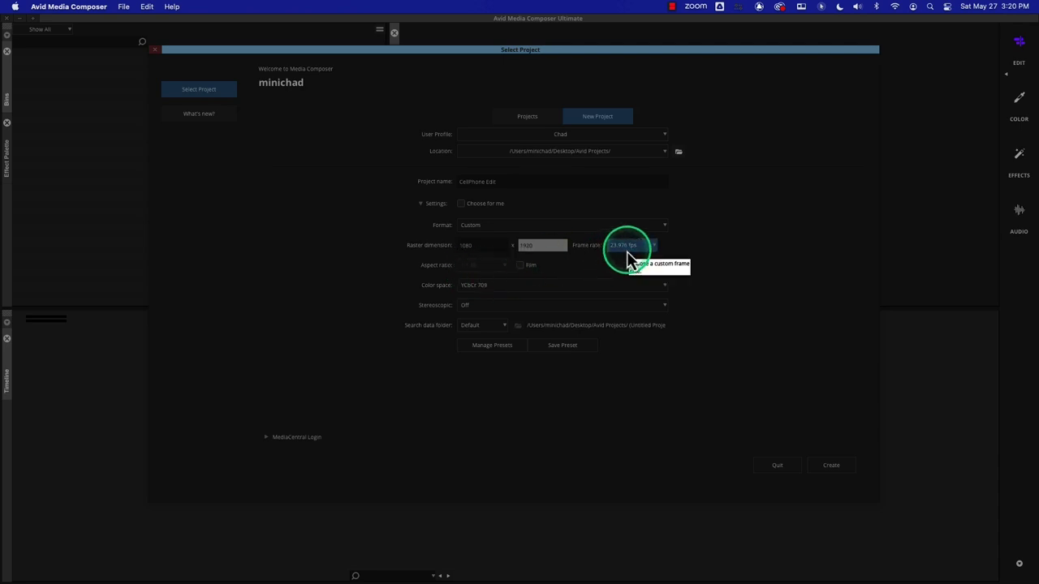
left_click(630, 256)
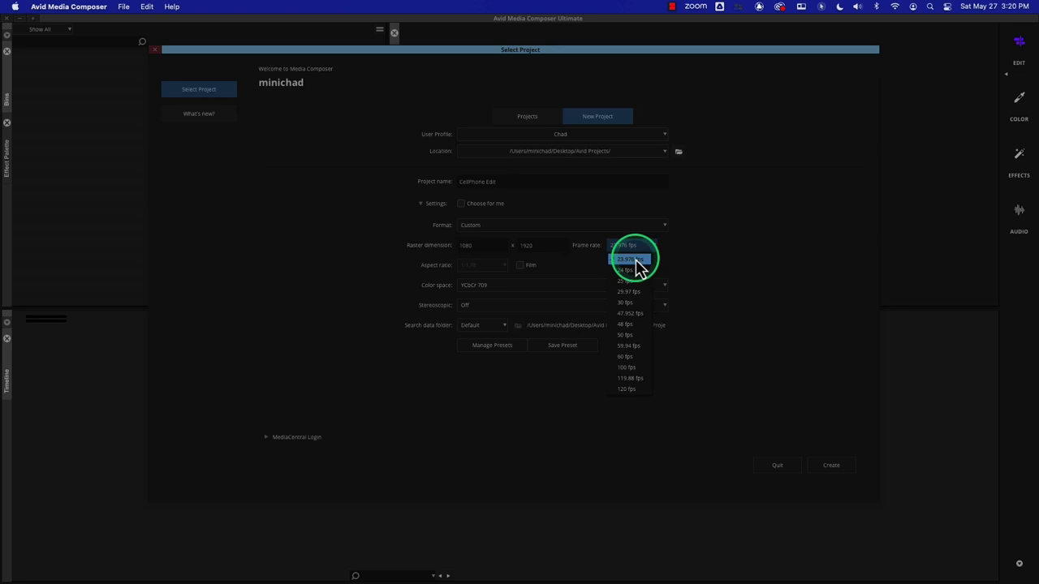
left_click_drag(639, 268, 692, 246)
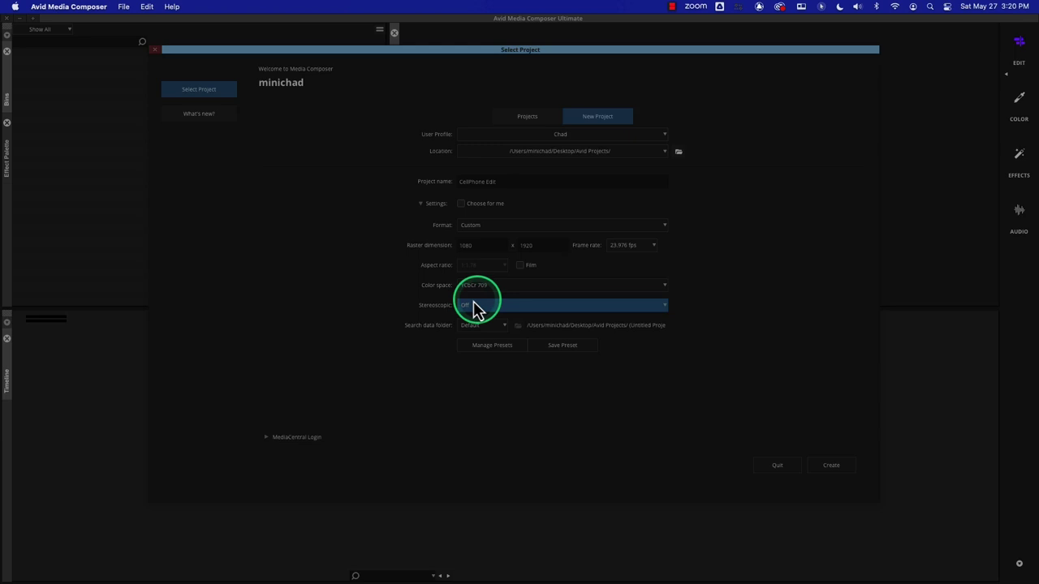
Save the custom format settings as a preset named Vertical Video_Cell.
left_click(565, 347)
left_click(494, 282)
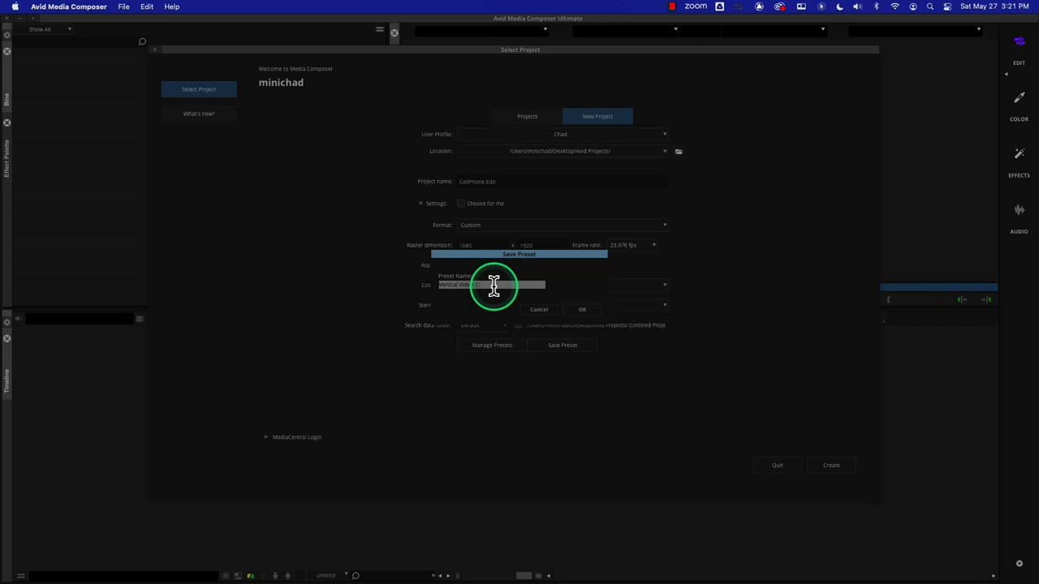
left_click(582, 310)
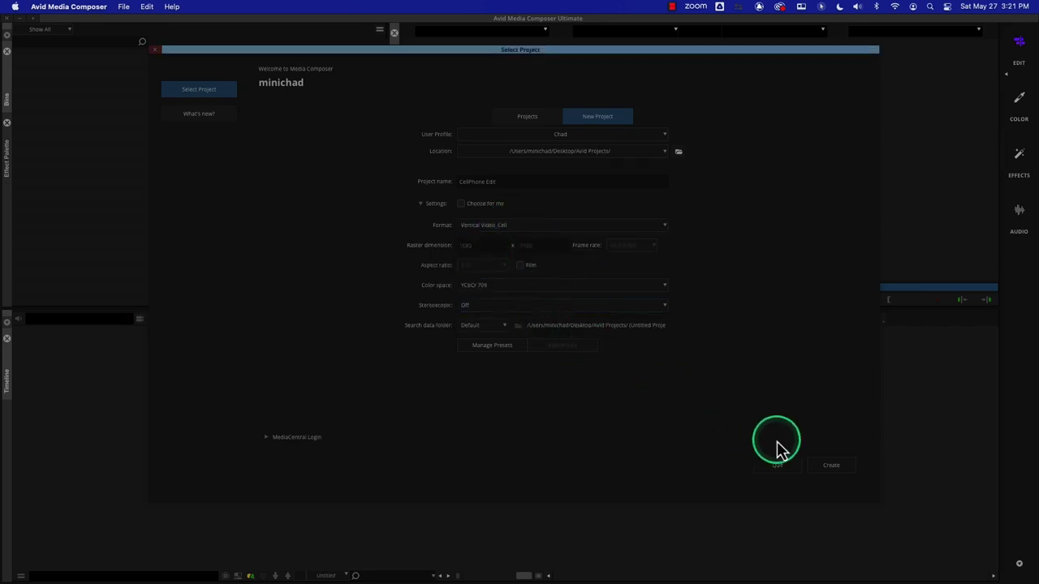
Create the CellPhone Edit project and accept duplicating the workspaces for the new monitor configuration.
left_click(833, 469)
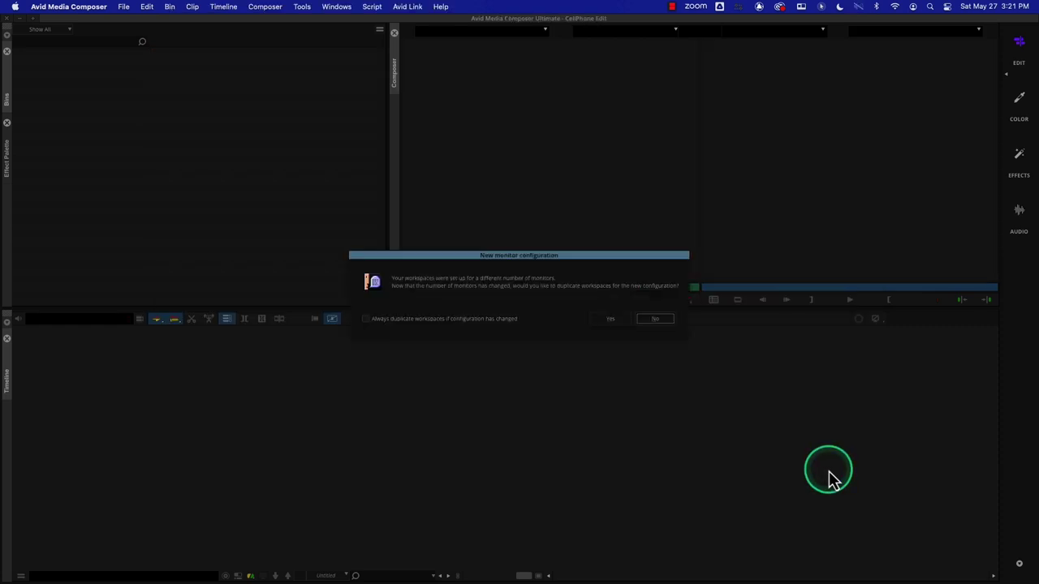
left_click(614, 325)
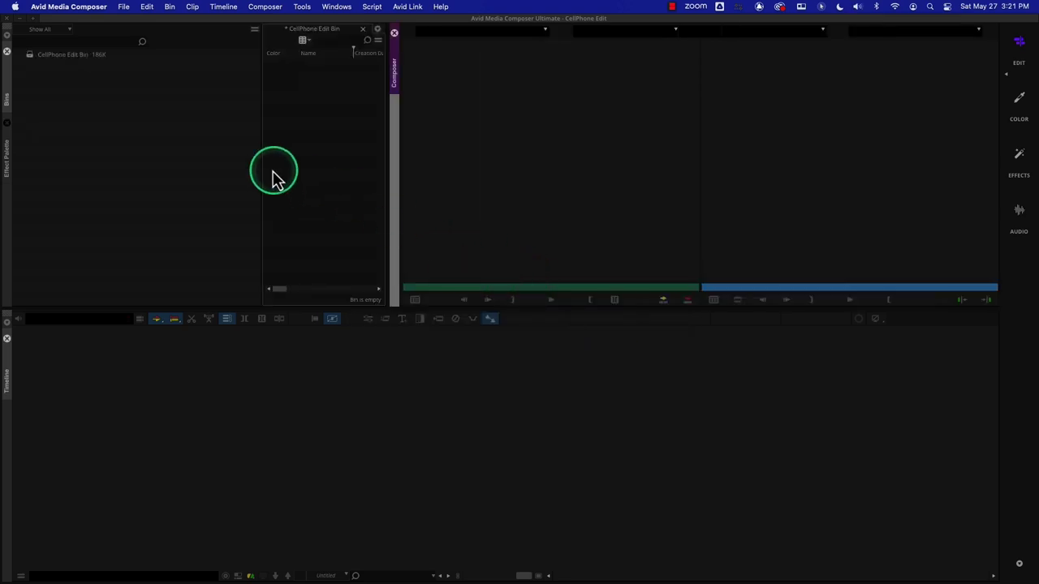
Widen the CellPhone Edit Bin by narrowing the bin list beside it, and make the bin active.
left_click(262, 139)
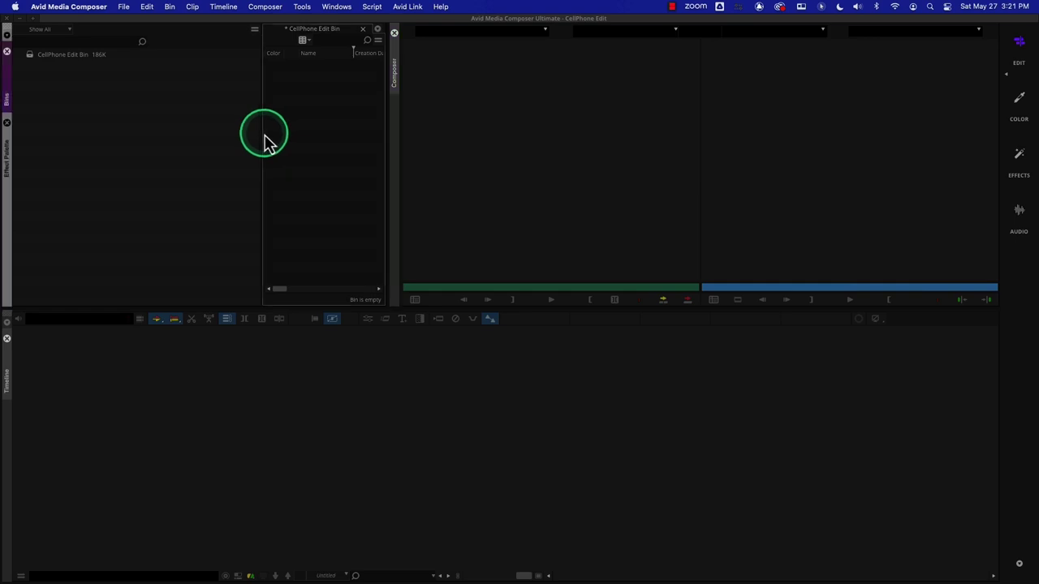
left_click_drag(260, 137, 84, 138)
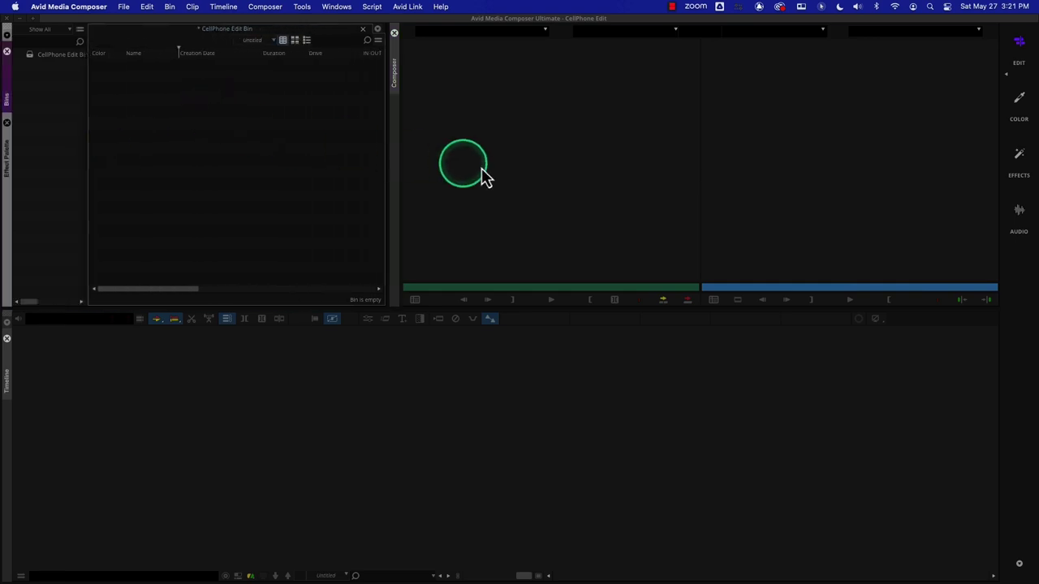
left_click(280, 150)
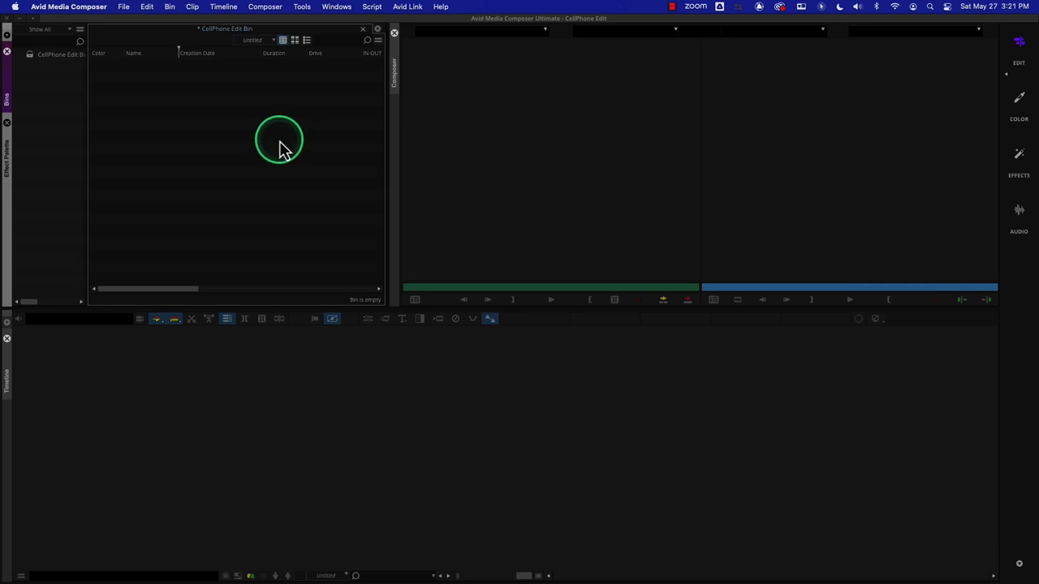
left_click(265, 10)
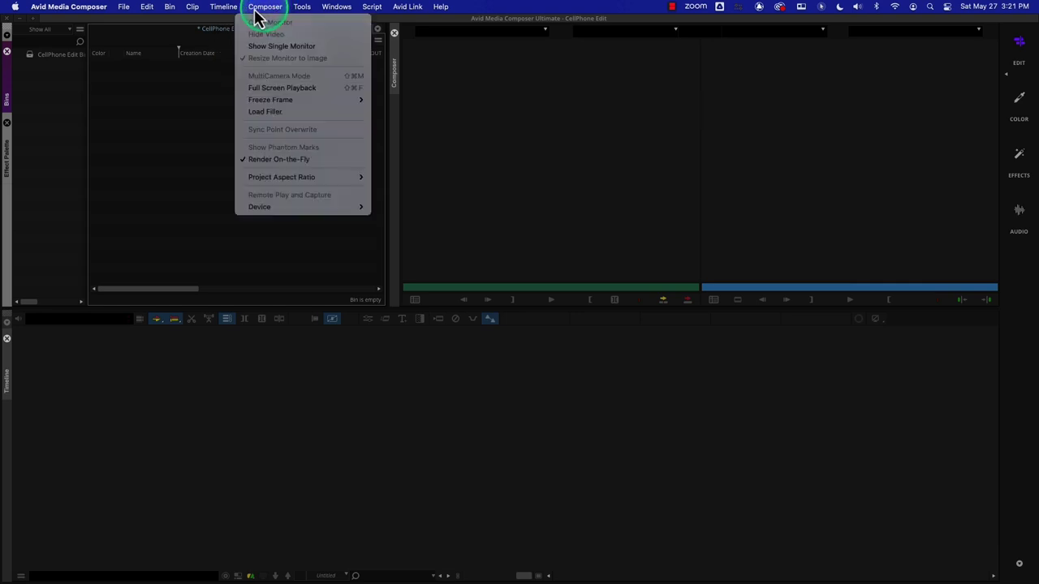
mouse_move(121, 14)
mouse_move(130, 34)
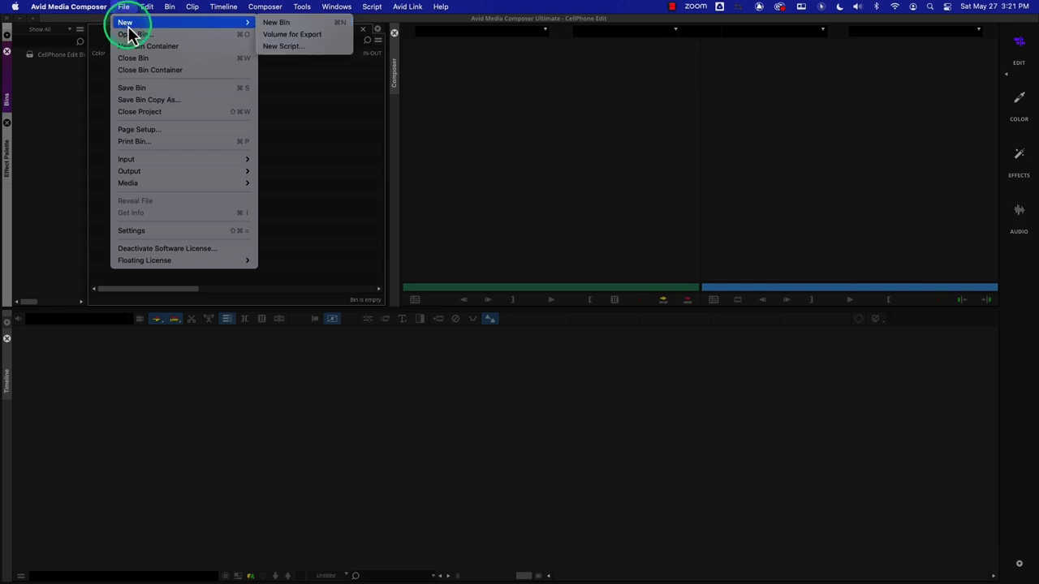
left_click(231, 17)
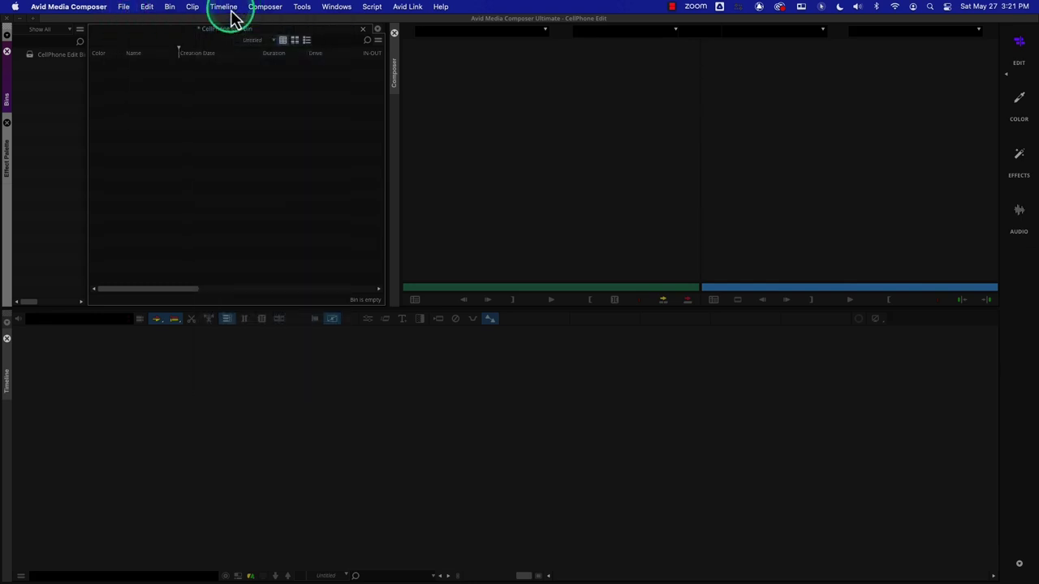
Create a new sequence from the Default Template in the CellPhone Edit Bin and name it CellEdit.
left_click(231, 16)
mouse_move(243, 23)
left_click(379, 23)
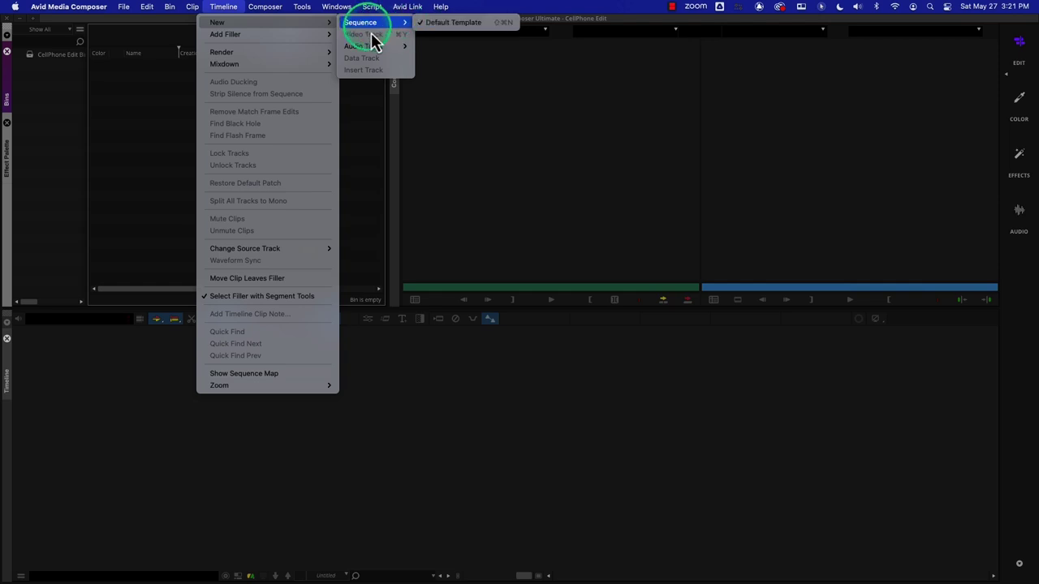
left_click(448, 24)
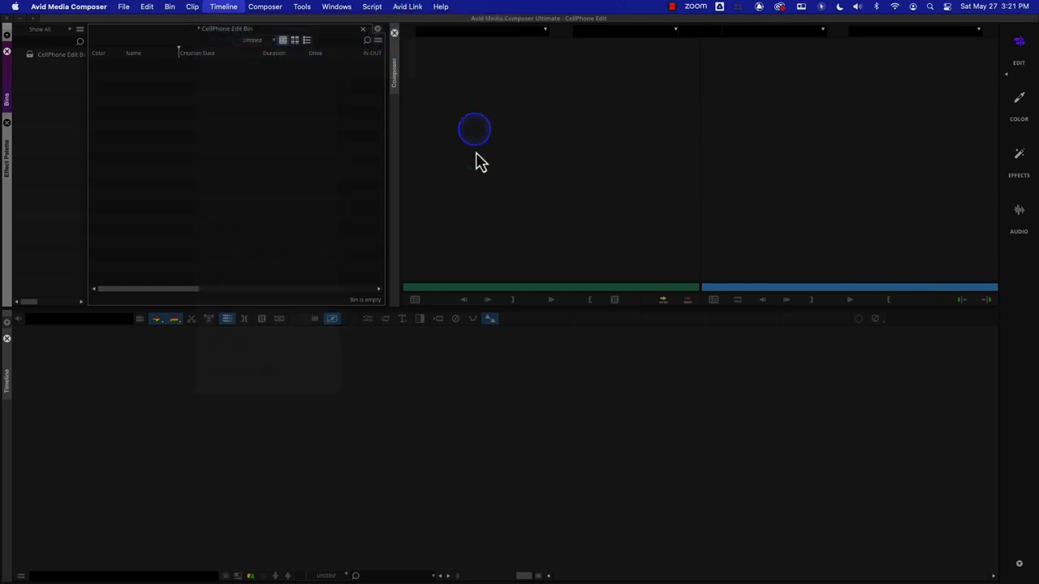
left_click(471, 173)
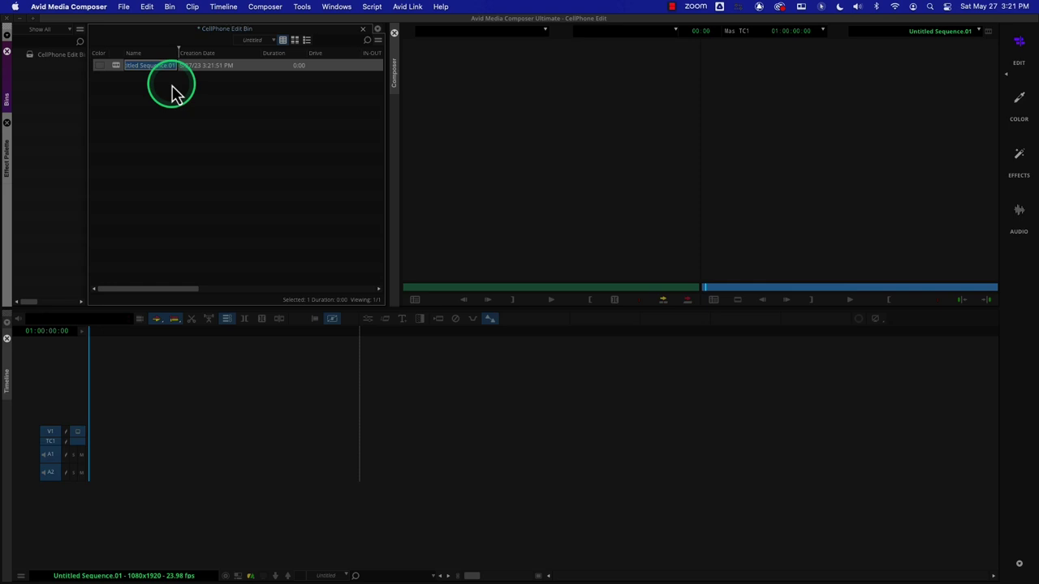
type("CellEdit")
key("Return")
Shrink the timeline's height to give the bin and the Composer monitors more room.
left_click(232, 410)
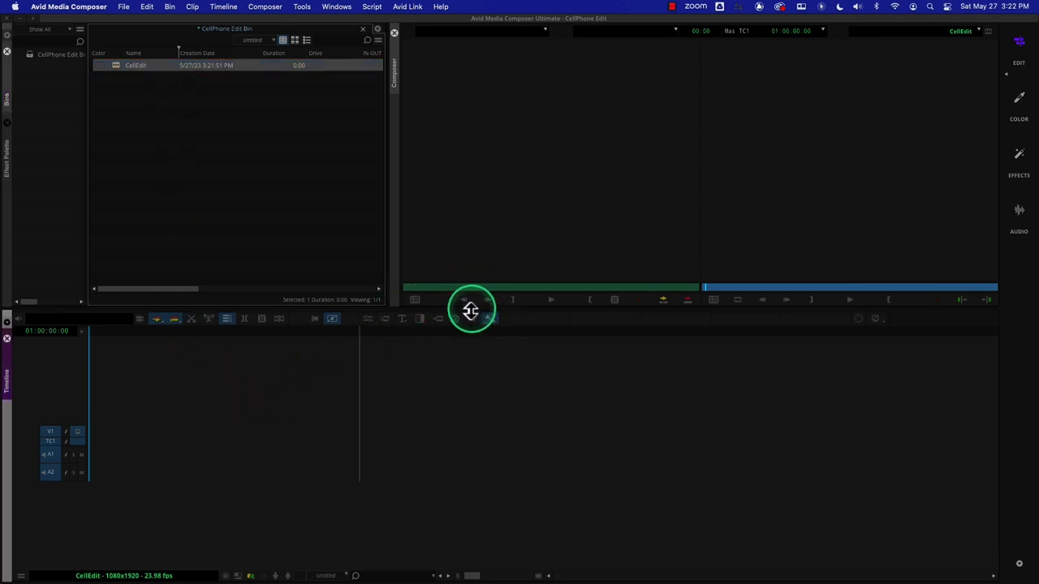
left_click_drag(471, 311, 471, 344)
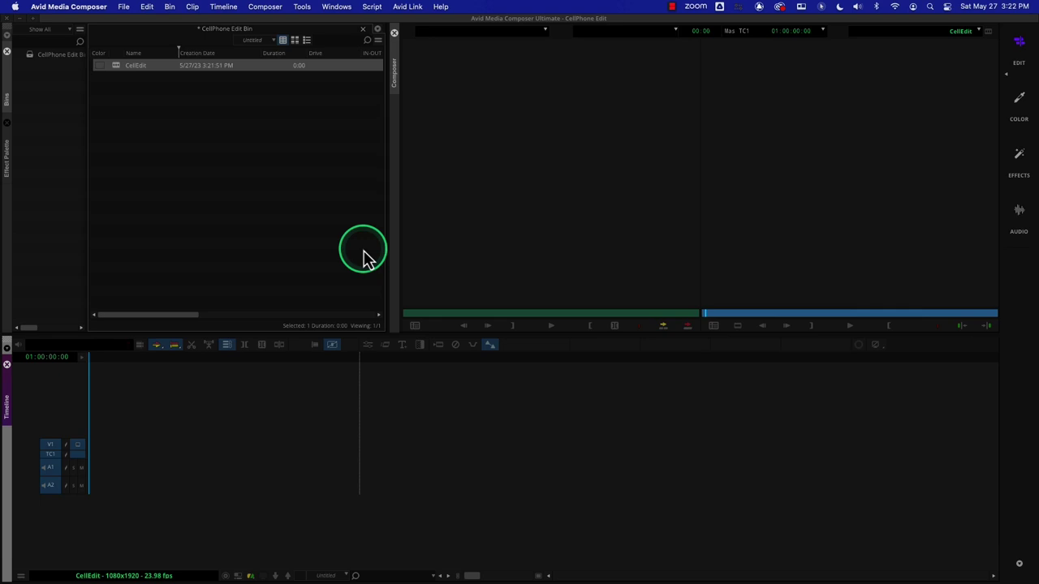
Link TomSkate.MOV from the Desktop folder into the CellPhone Edit Bin using the Source Browser, and close the browser.
right_click(142, 99)
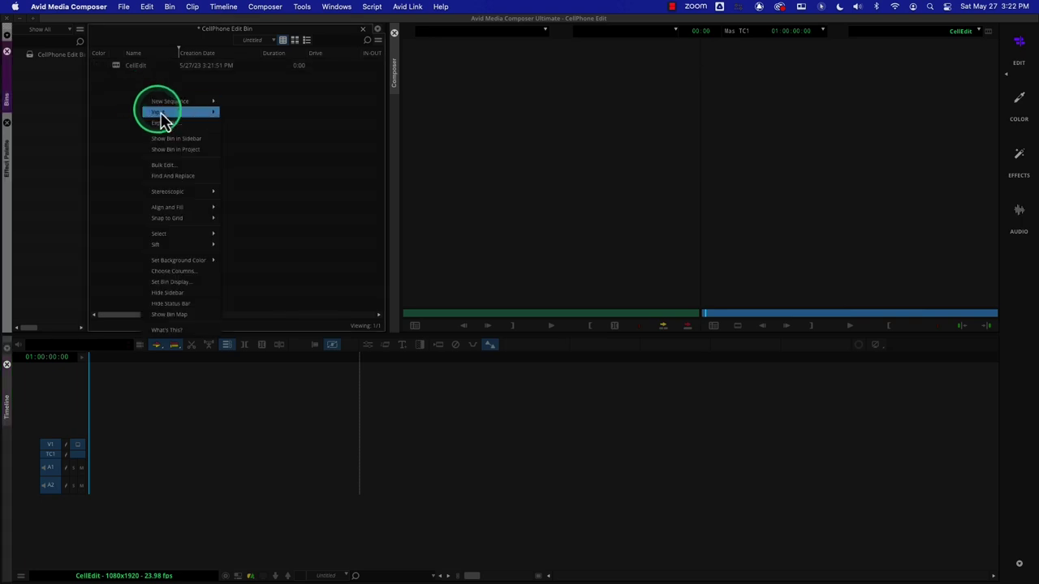
mouse_move(162, 114)
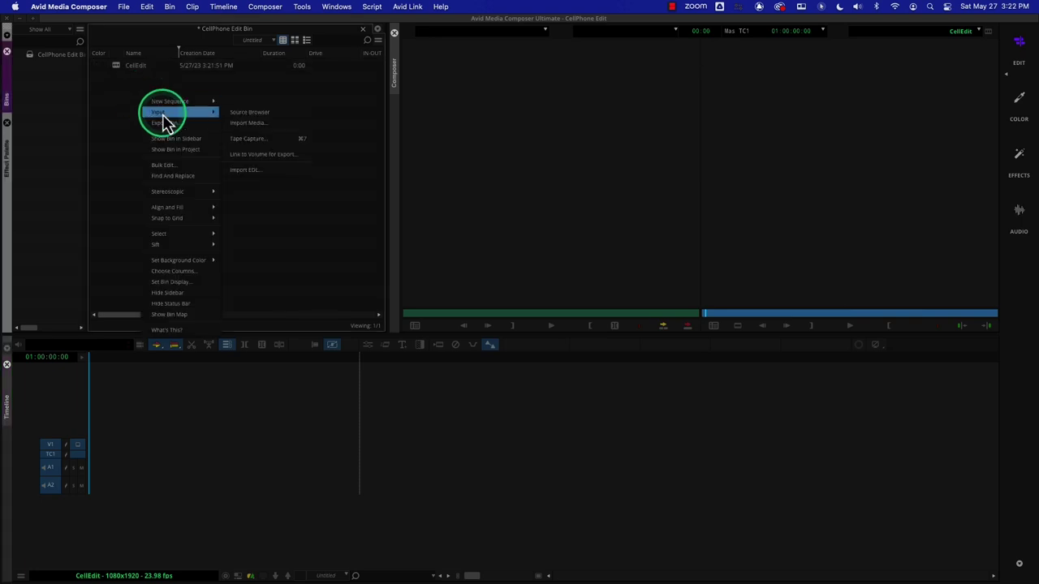
left_click(268, 118)
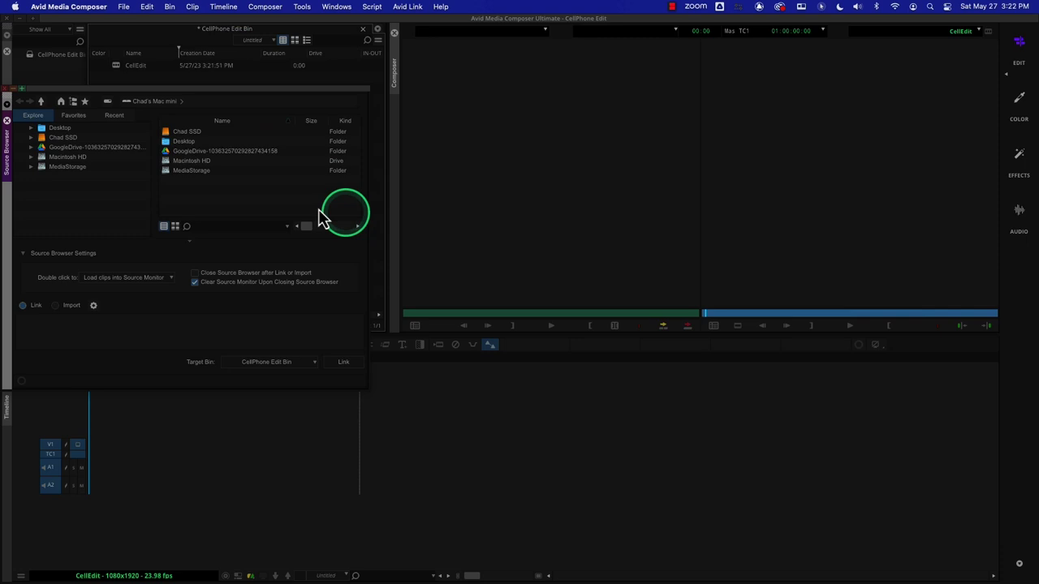
left_click(72, 127)
left_click(227, 168)
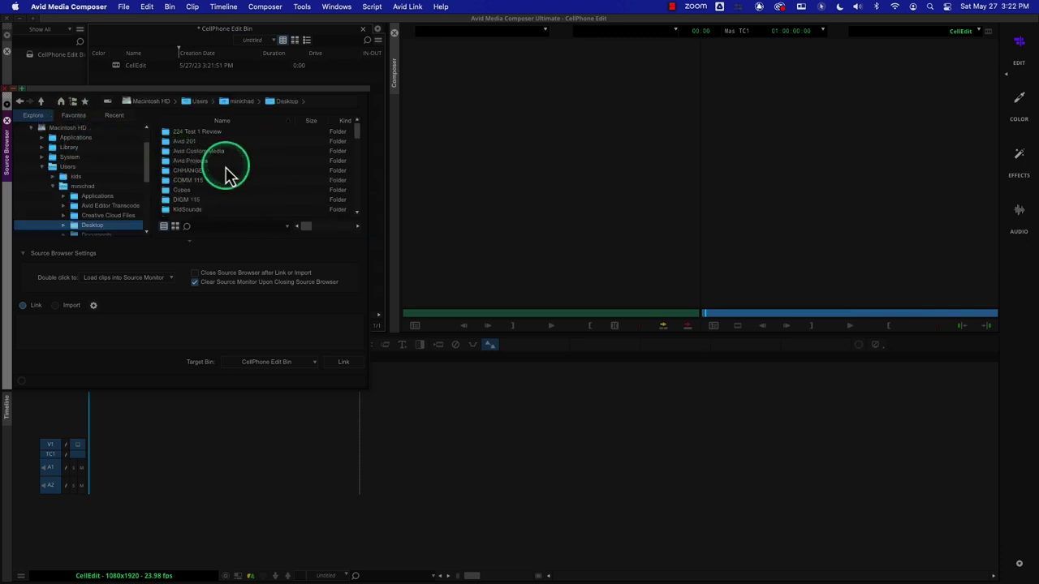
scroll(230, 175, "down", 5)
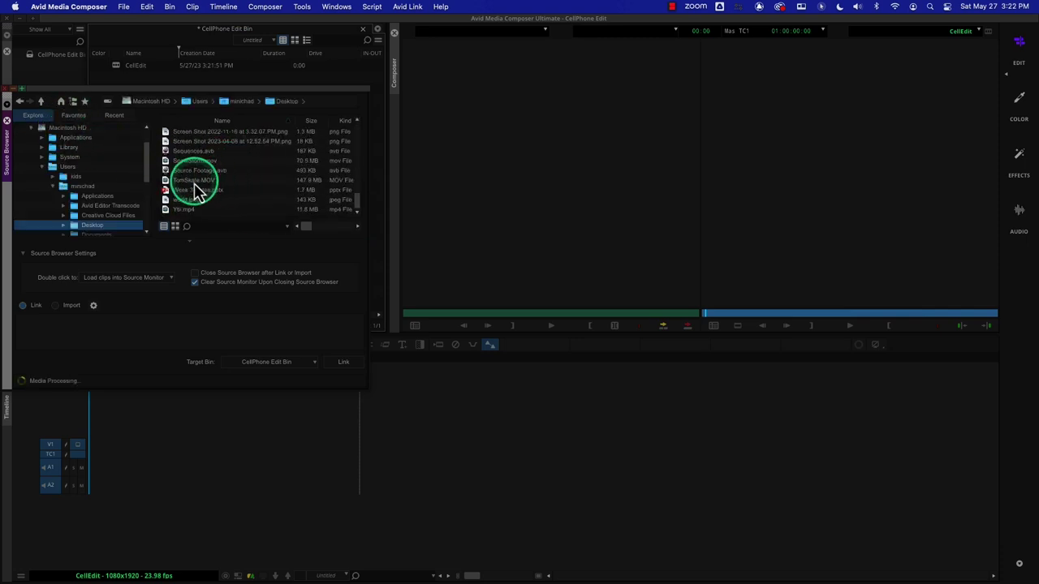
left_click(195, 180)
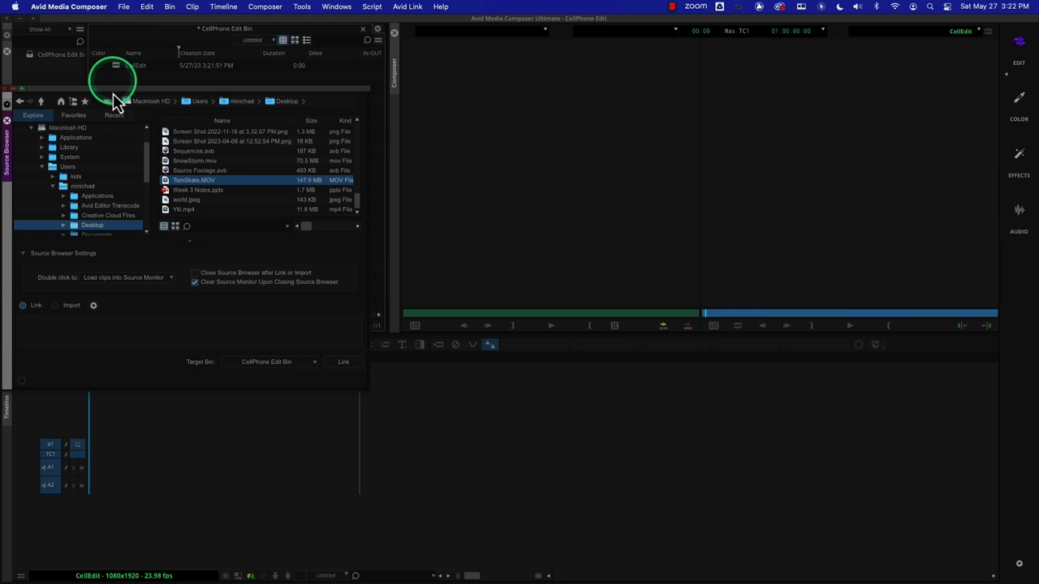
left_click_drag(116, 96, 491, 120)
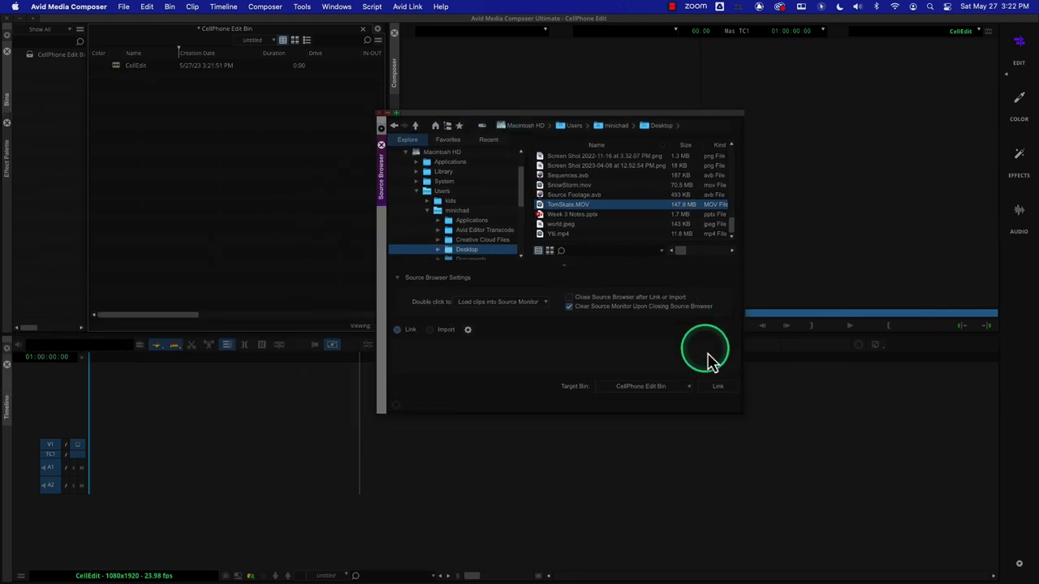
left_click(706, 390)
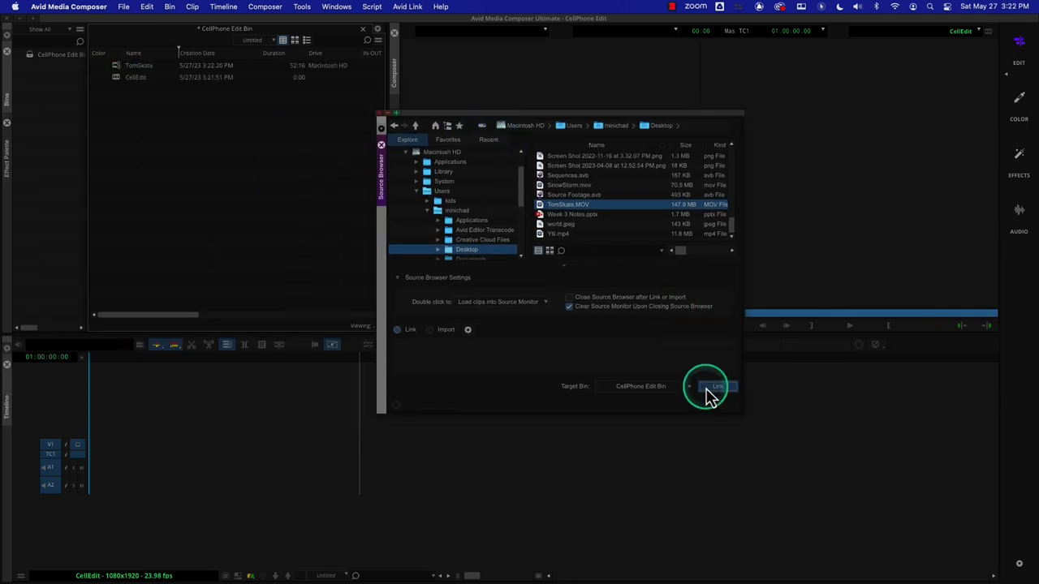
left_click(378, 112)
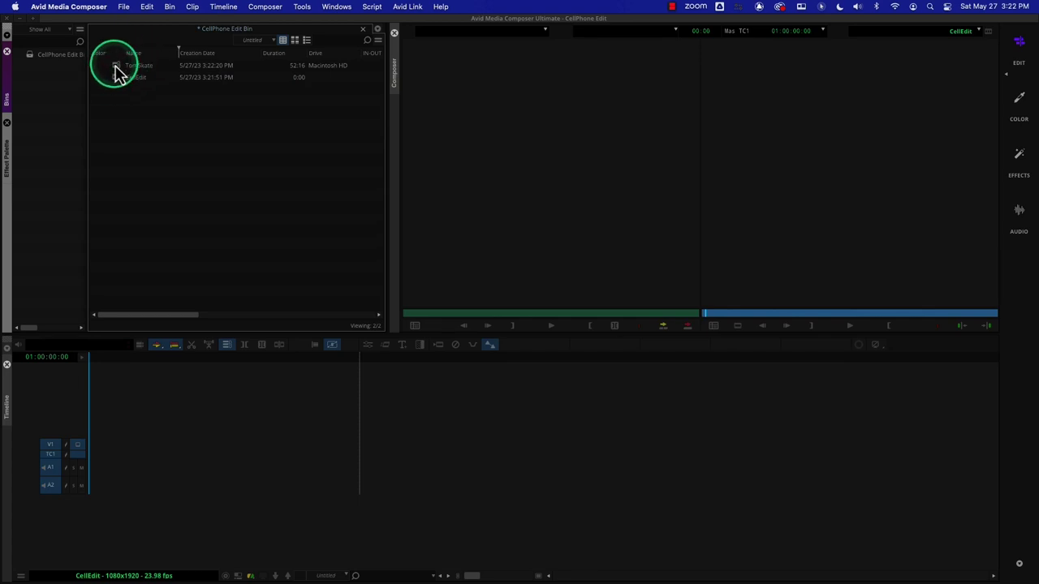
Load the TomSkate clip into the source monitor and scrub to about 20 seconds to check its framing.
left_click(117, 68)
double_click(118, 69)
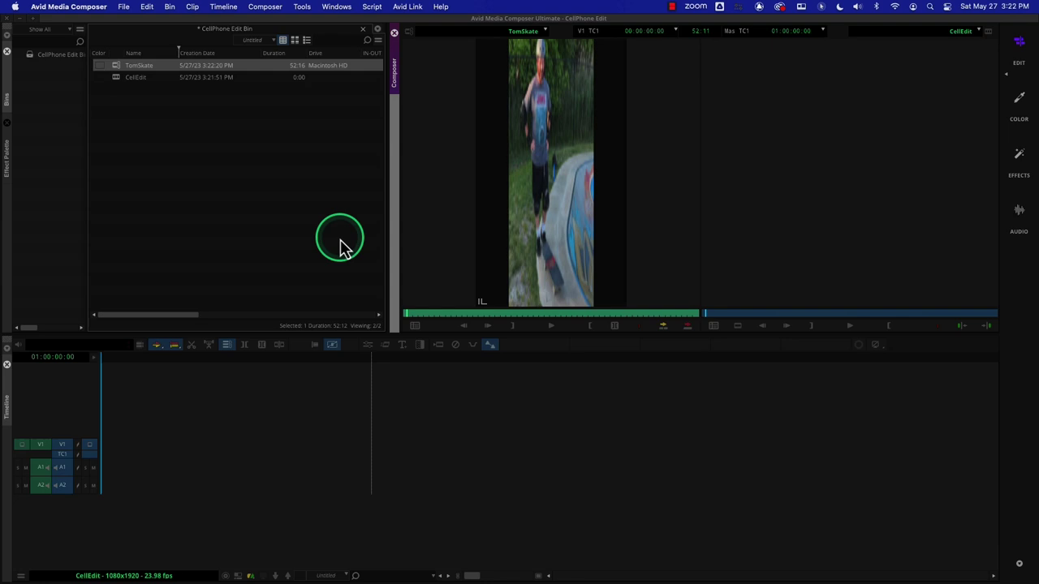
left_click(472, 314)
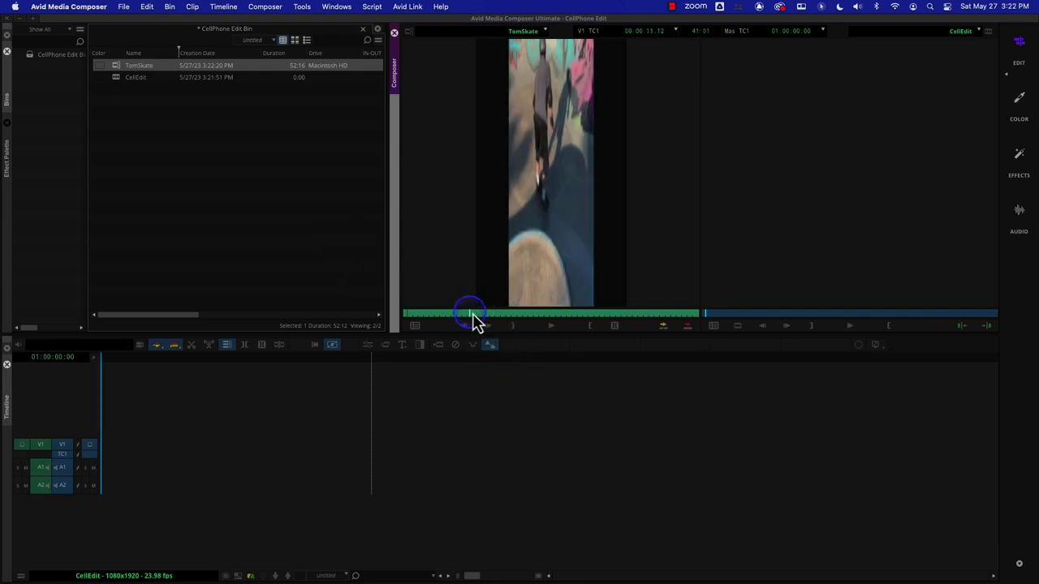
left_click_drag(475, 317, 520, 319)
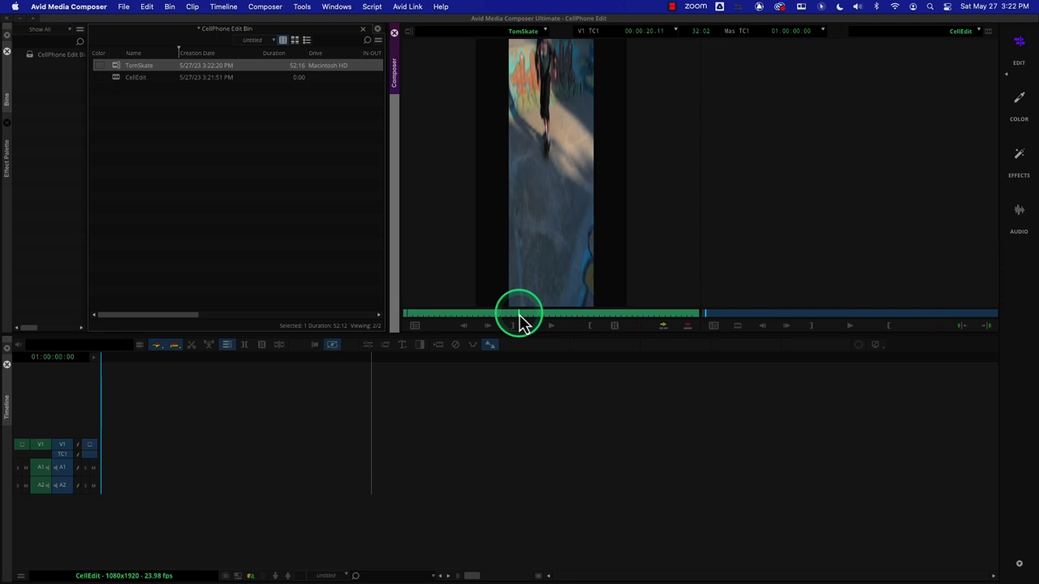
In TomSkate's FrameFlex source settings, set the image aspect ratio to 9:16 and the frame aspect ratio to Project (9:16).
right_click(118, 72)
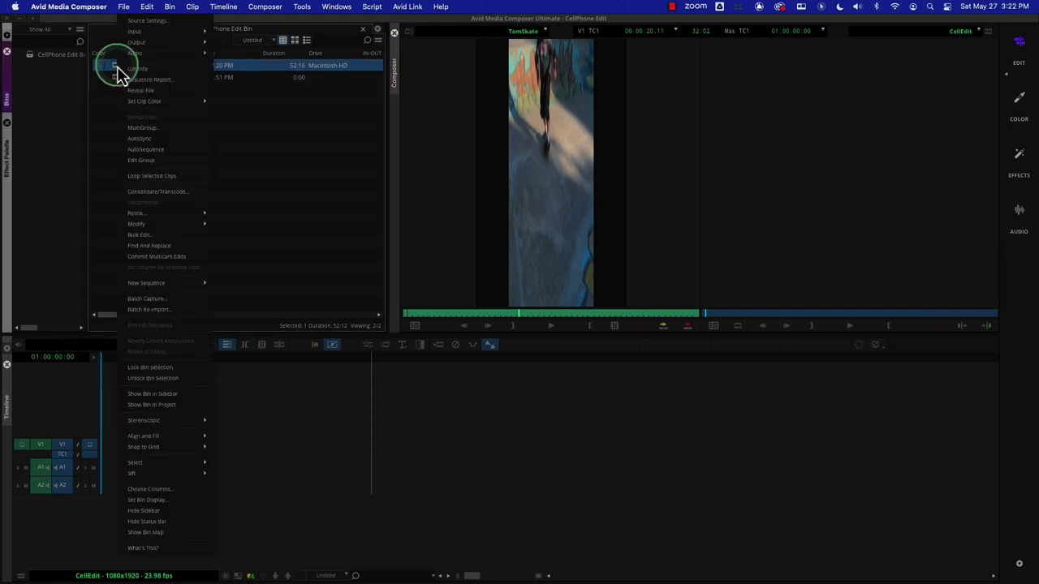
left_click(158, 23)
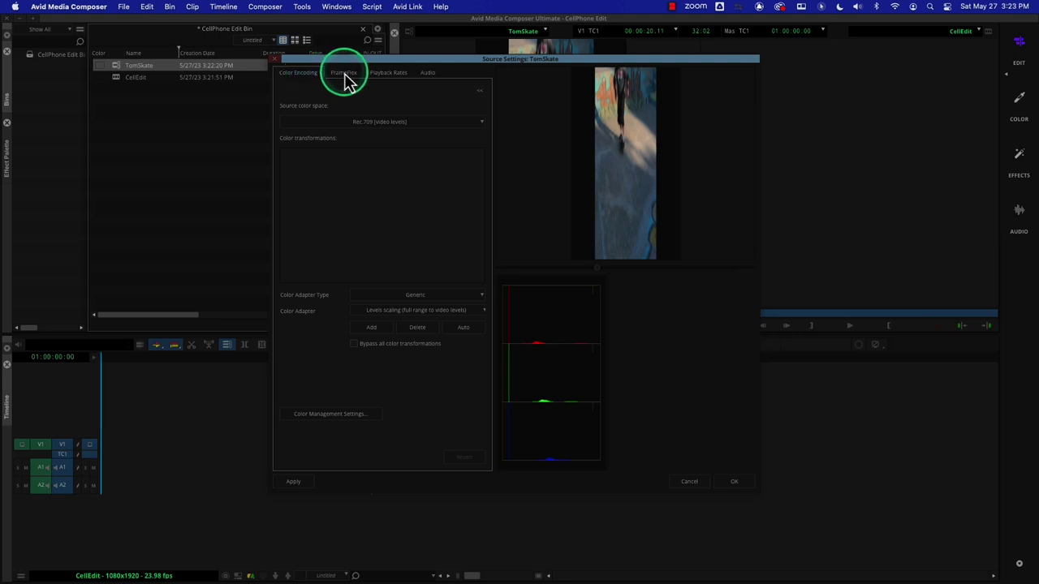
left_click(344, 75)
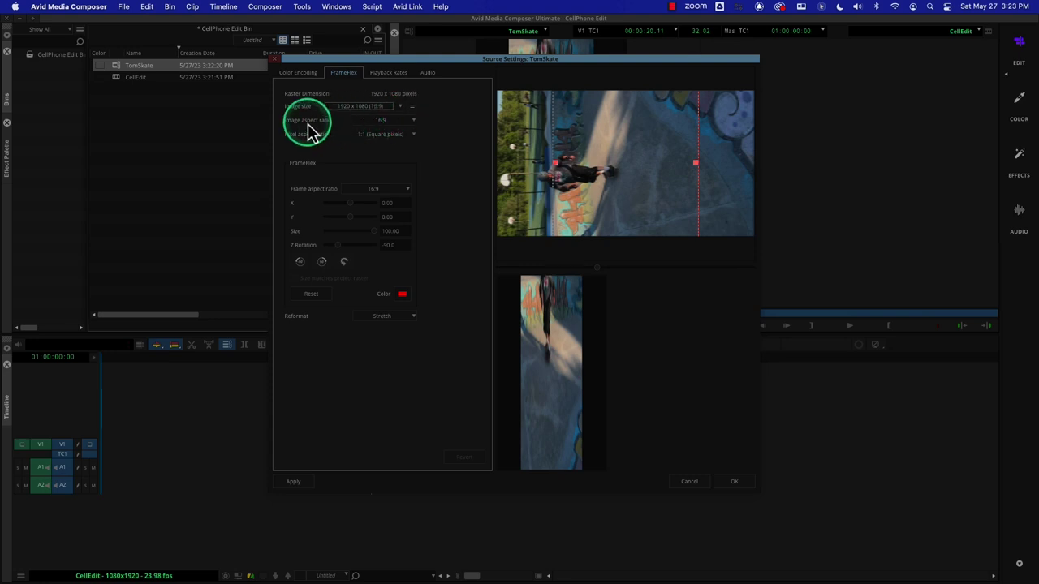
left_click(388, 123)
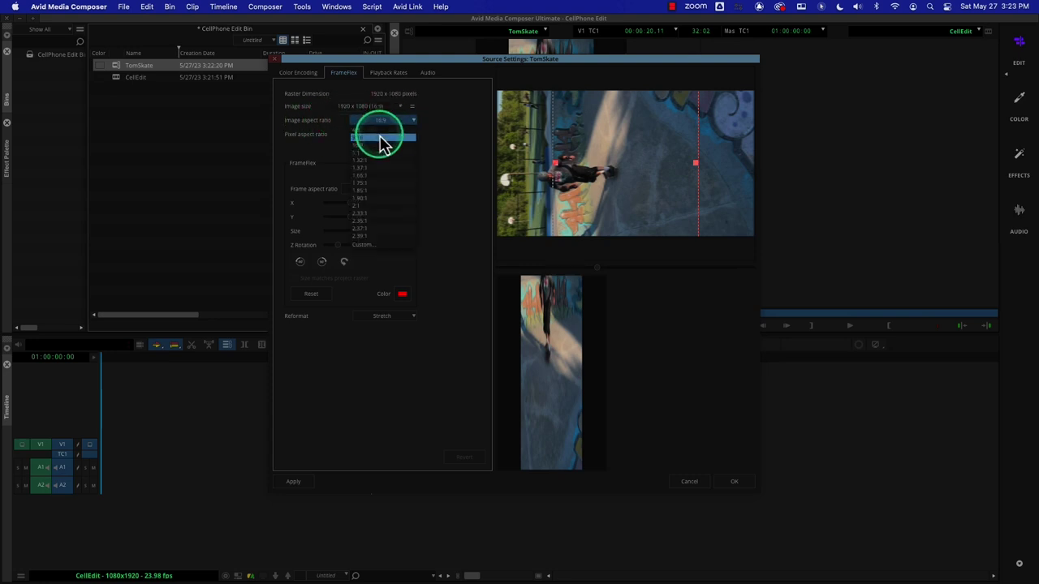
left_click(385, 140)
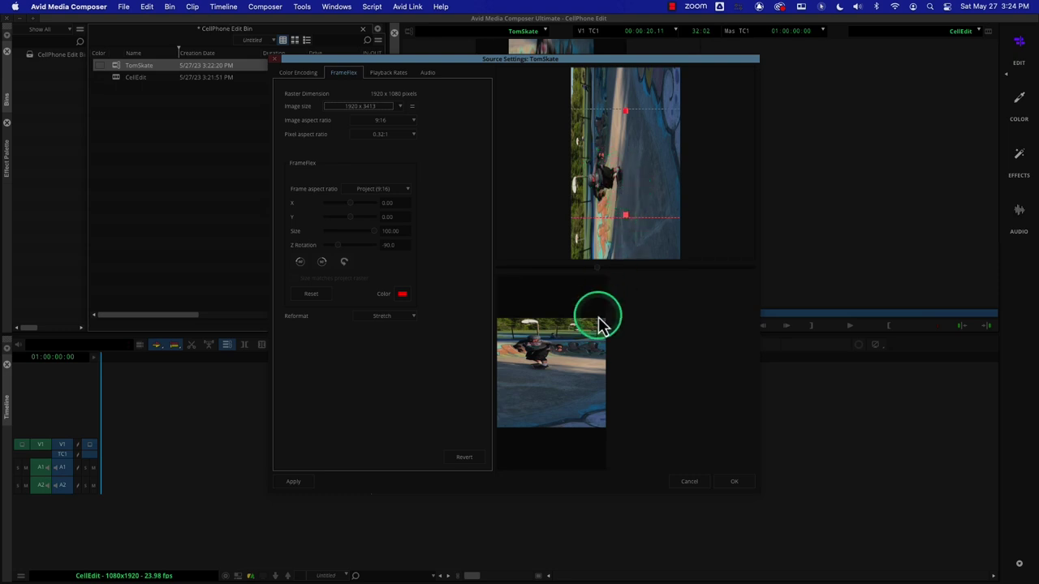
Rotate the FrameFlex framing a quarter turn to -180 degrees, then back to -90 degrees.
left_click(300, 262)
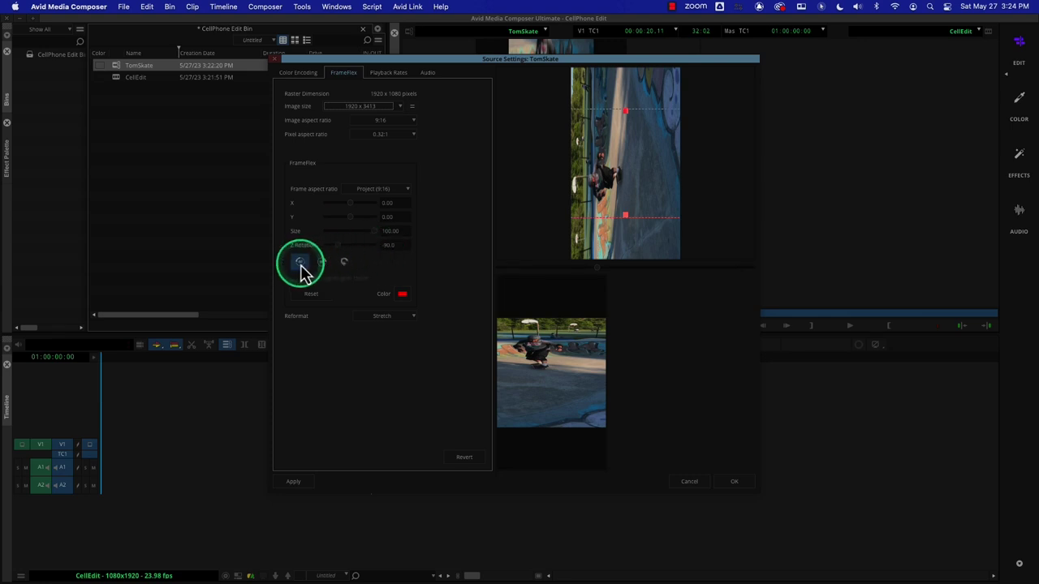
left_click(300, 263)
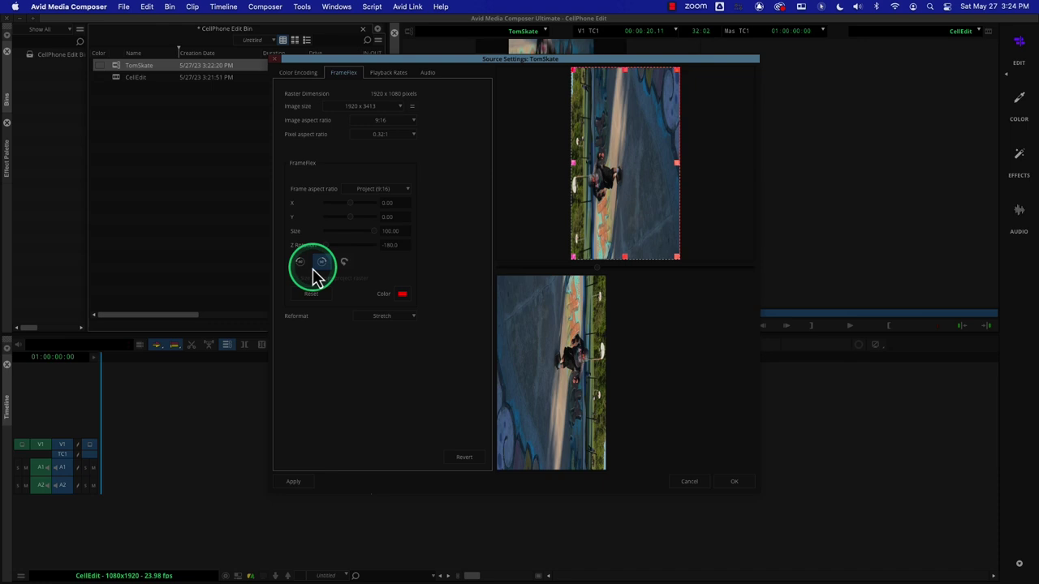
left_click(315, 270)
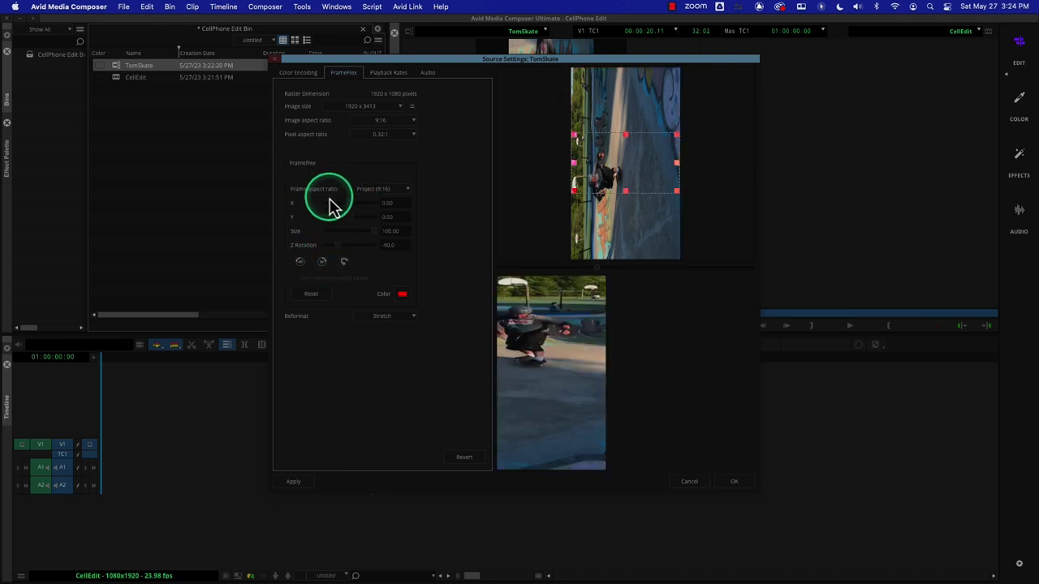
Restore TomSkate's image size to 1920 x 1080 (16:9), set the FrameFlex size to 100, and accept the source settings.
left_click(394, 190)
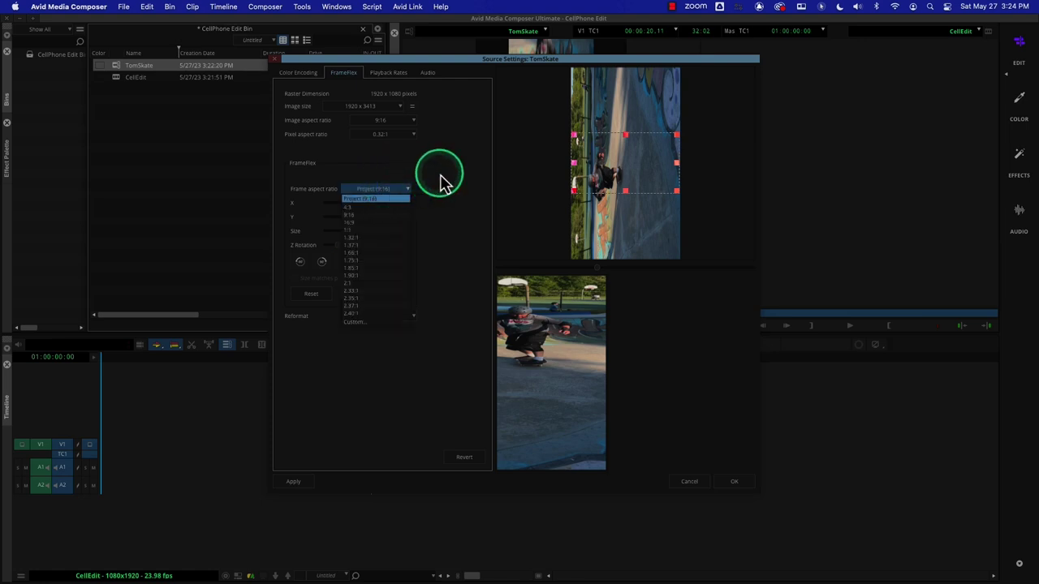
left_click(421, 188)
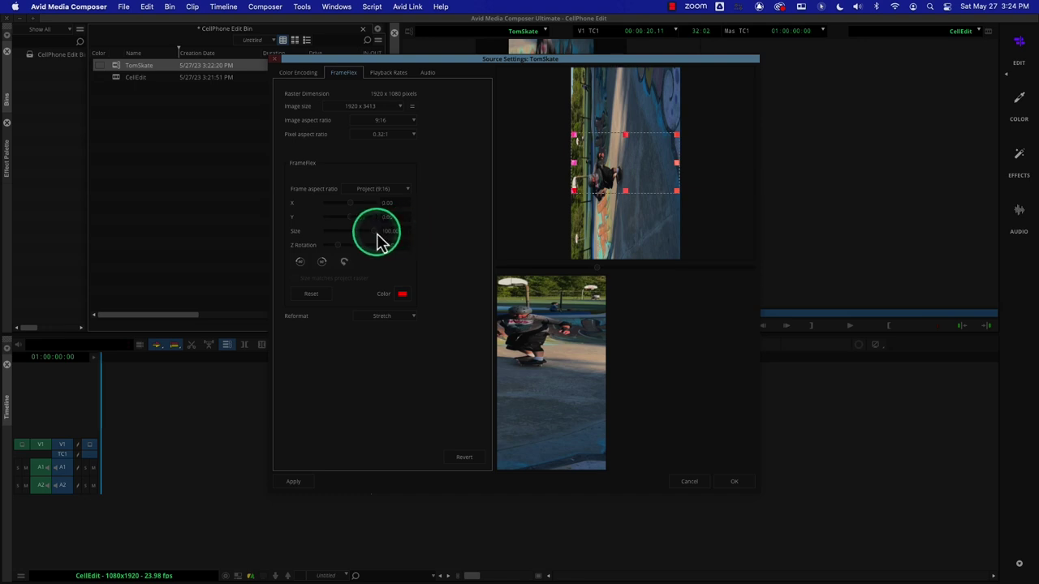
left_click_drag(377, 233, 394, 220)
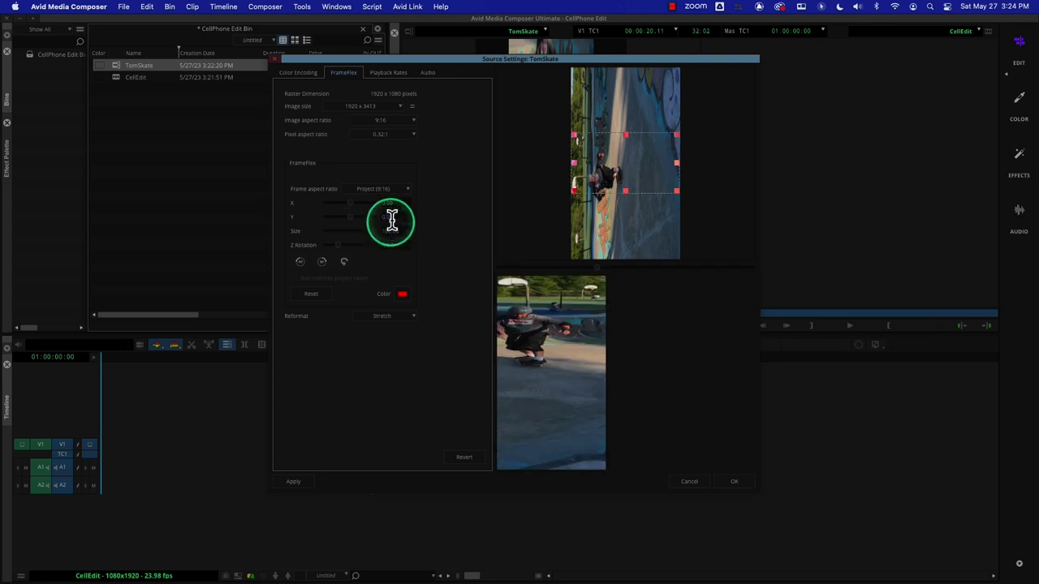
left_click(411, 111)
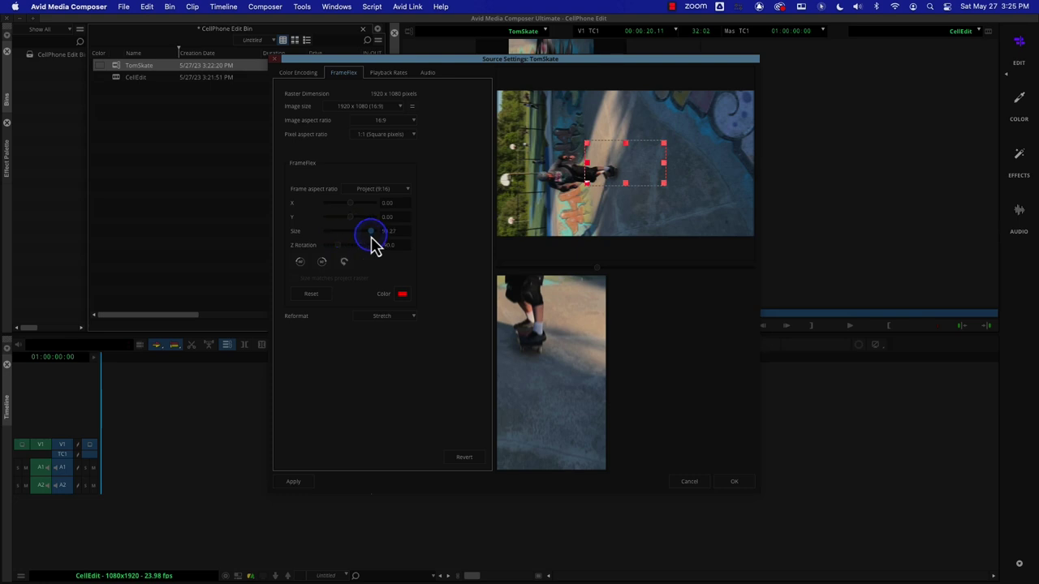
left_click_drag(371, 237, 376, 239)
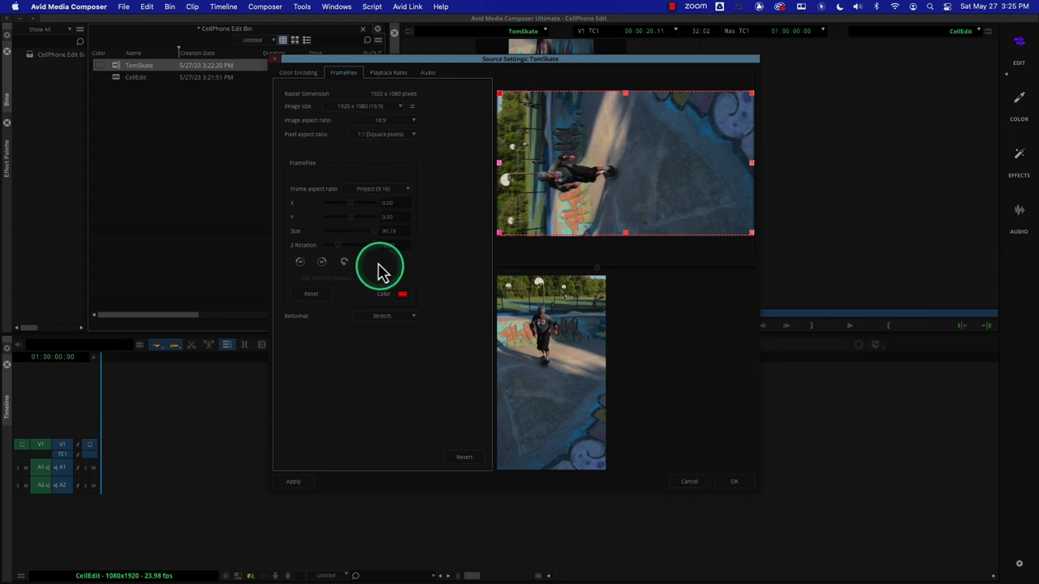
left_click(386, 232)
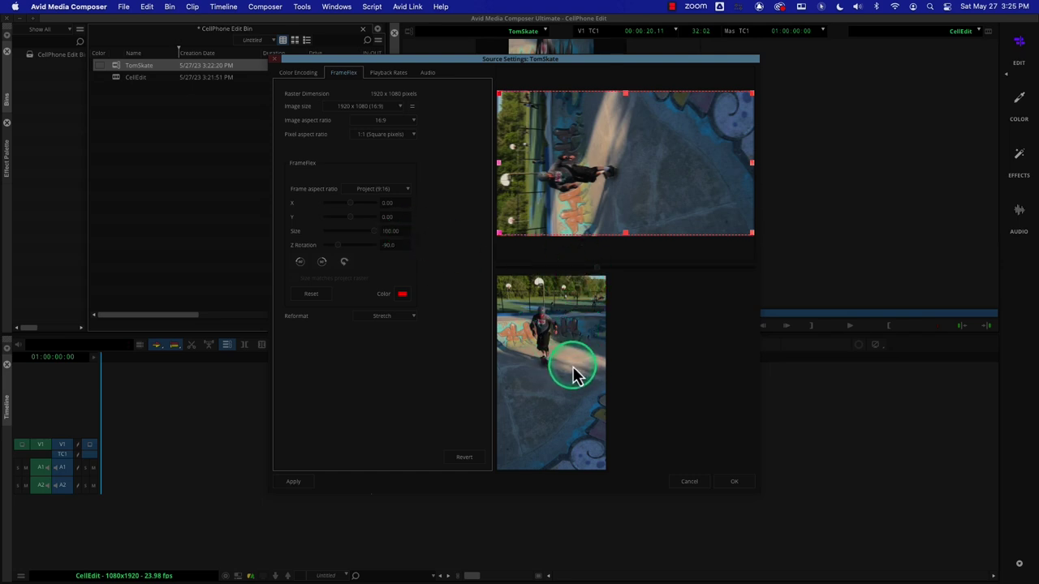
left_click_drag(476, 60, 314, 109)
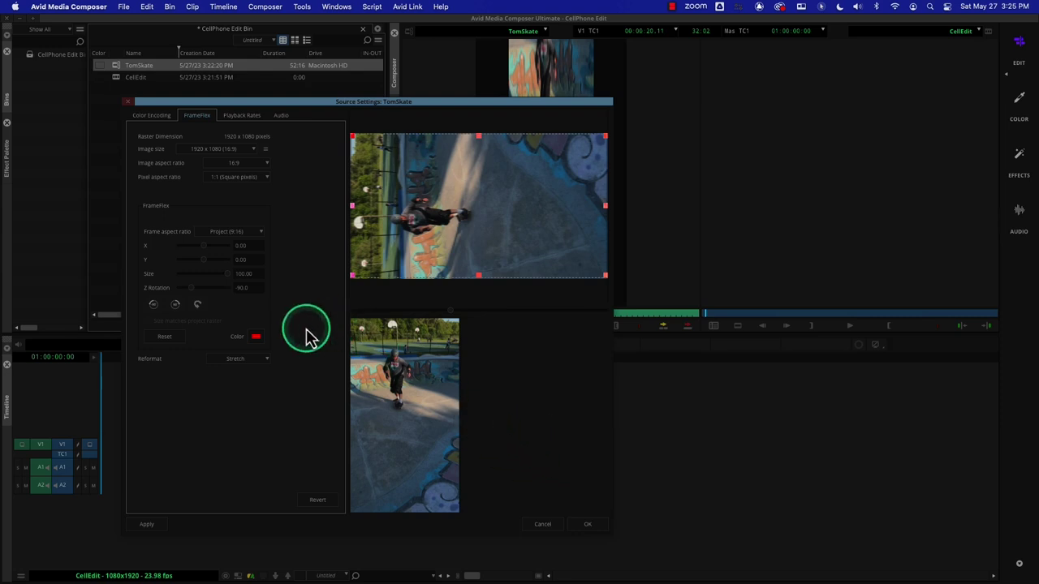
left_click(588, 528)
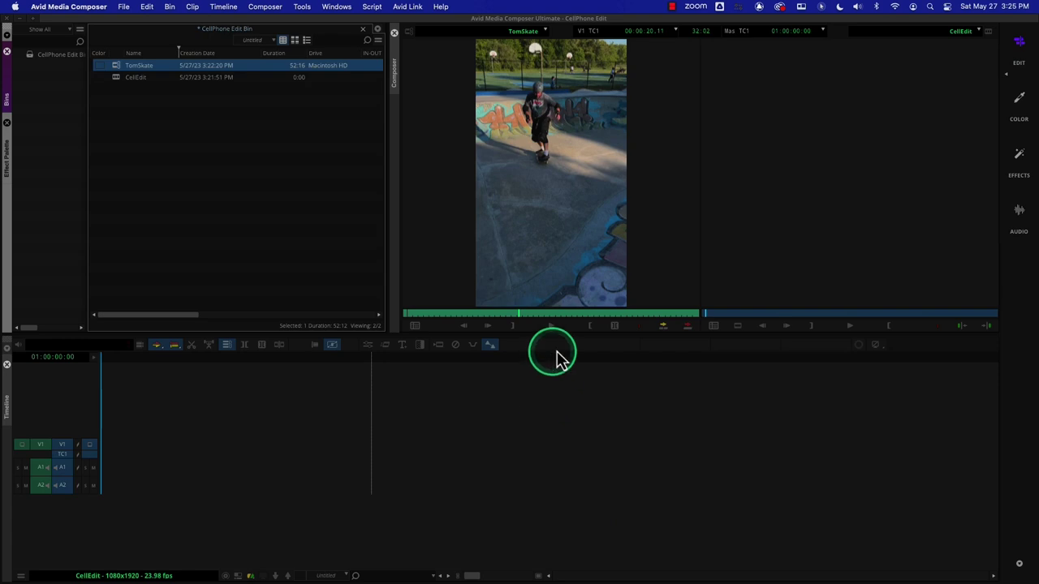
Mark a section of TomSkate near its start, about 9 seconds long, and splice it into the CellEdit sequence.
left_click(455, 314)
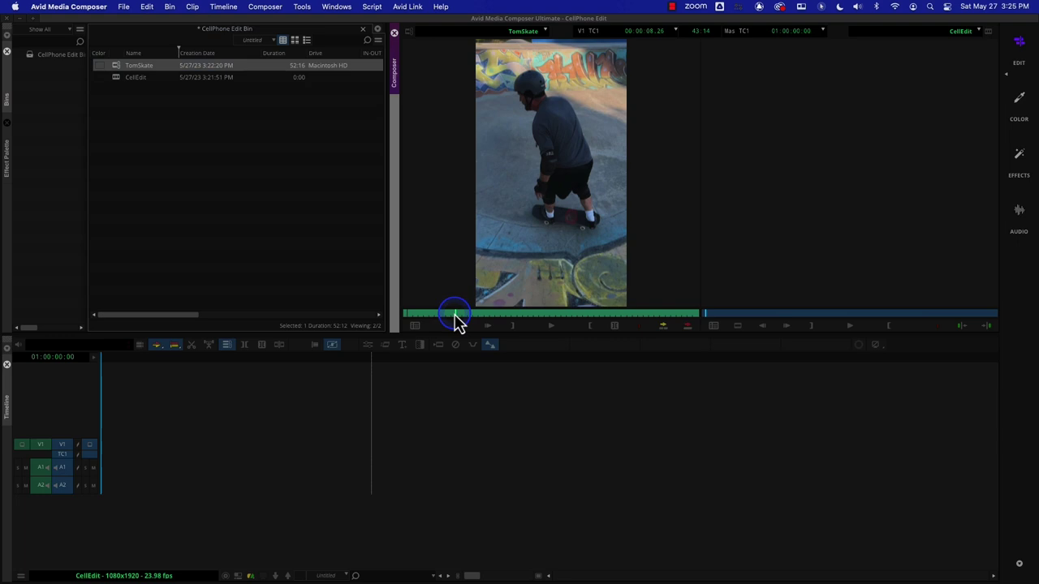
mouse_move(455, 314)
left_mouse_down()
mouse_move(417, 317)
mouse_move(468, 320)
left_mouse_up()
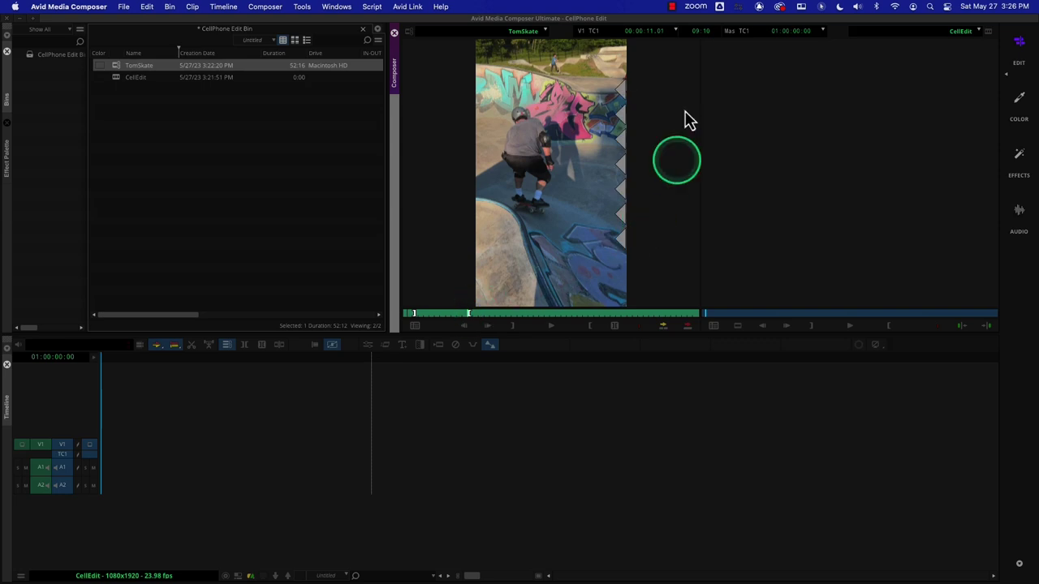
left_click(663, 326)
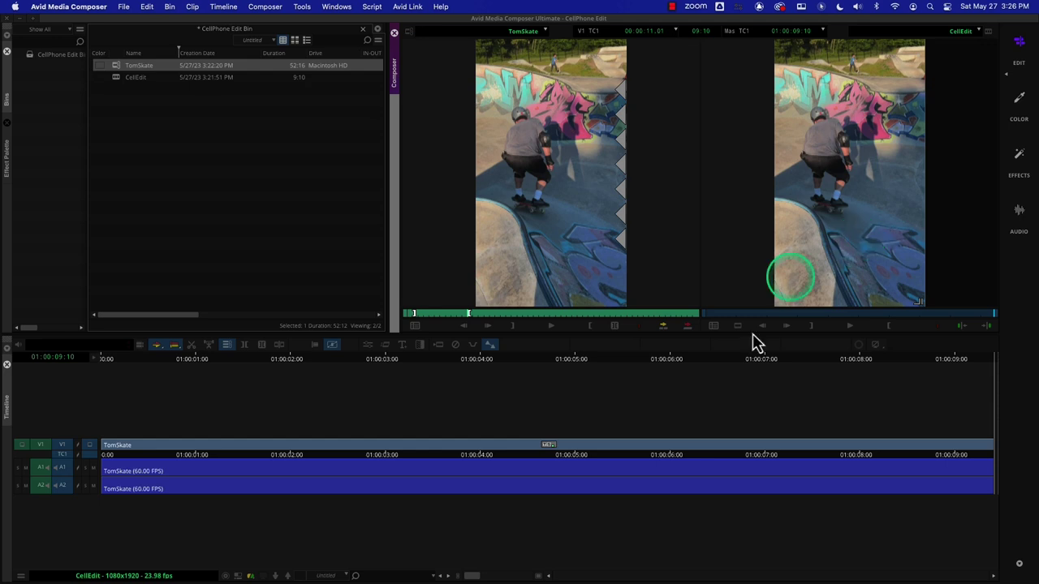
Park the CellEdit playhead at about 01:00:02:04 and enlarge the timeline tracks.
left_click(307, 468)
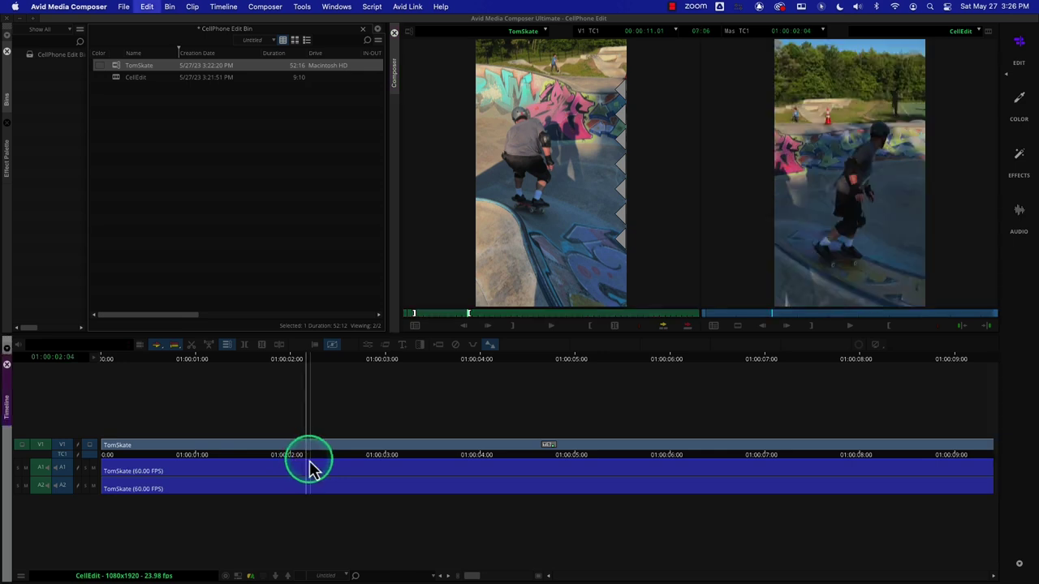
key("super+l")
key("super+l")
key("super+l")
key("super+l")
key("super+l")
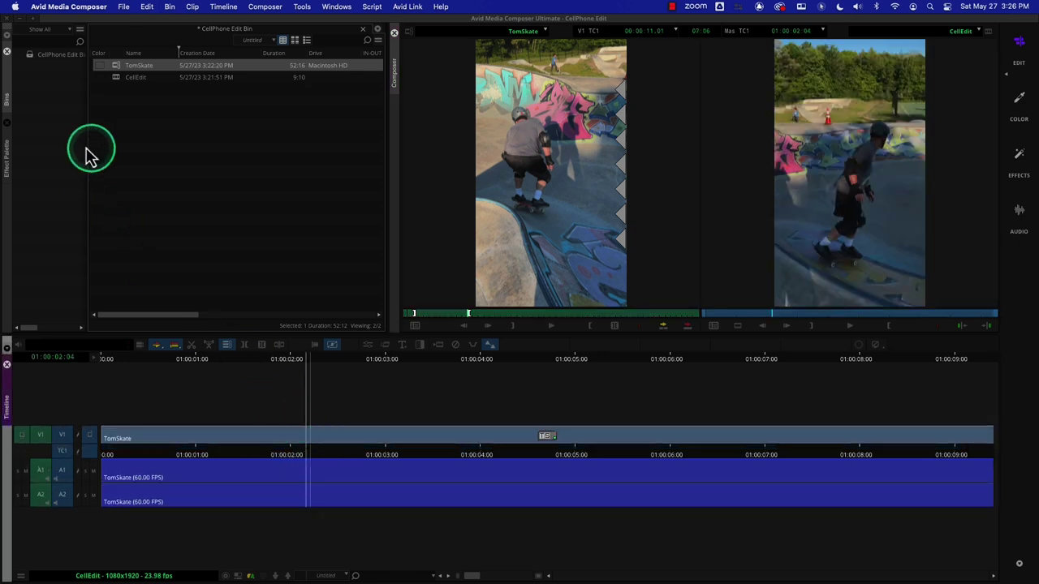
Apply the Resize effect from the Image category to the TomSkate clip in CellEdit and open its parameters.
left_click(8, 162)
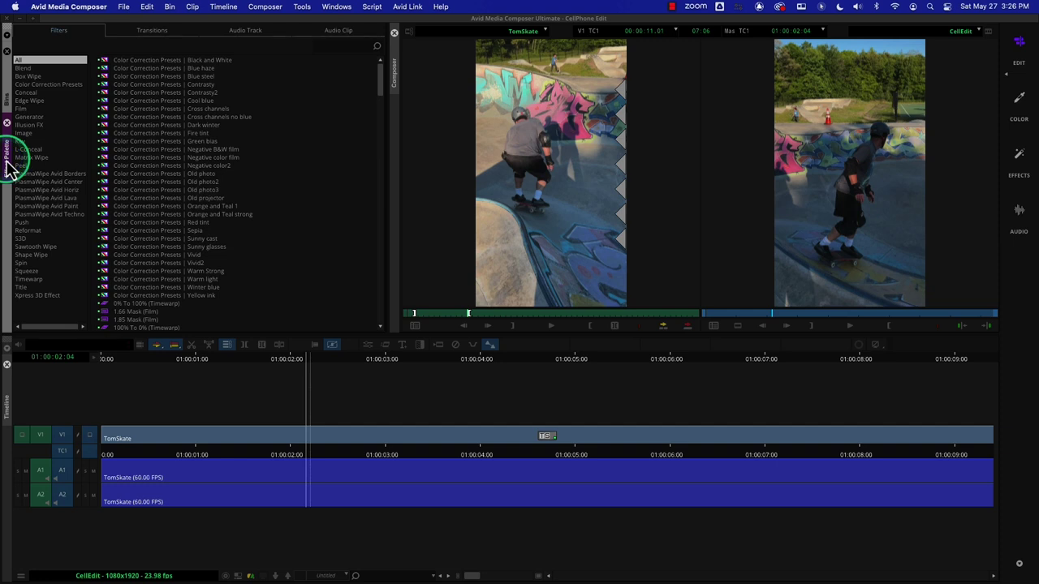
left_click(24, 133)
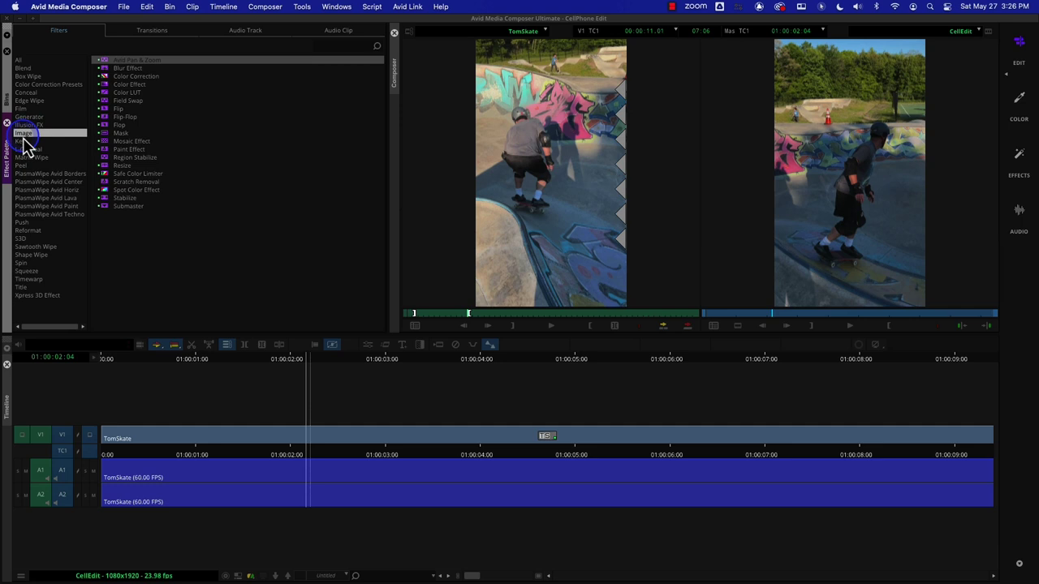
left_click(123, 165)
left_click_drag(127, 177, 151, 189)
left_click_drag(439, 436, 459, 441)
left_click(371, 349)
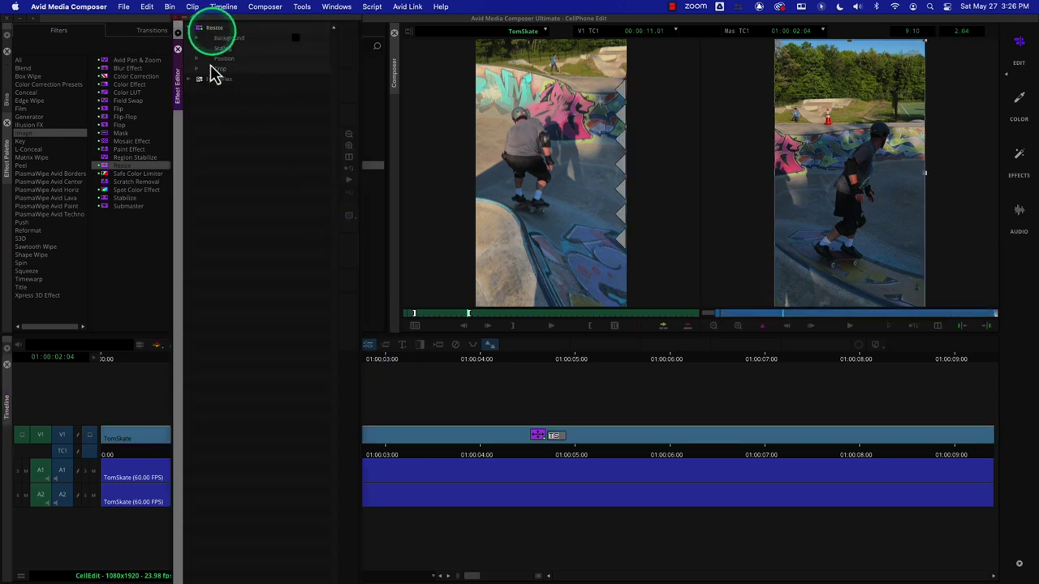
Enlarge the Resize effect's scaling to 168 with fixed aspect, then remove the effect from TomSkate.
left_click(197, 48)
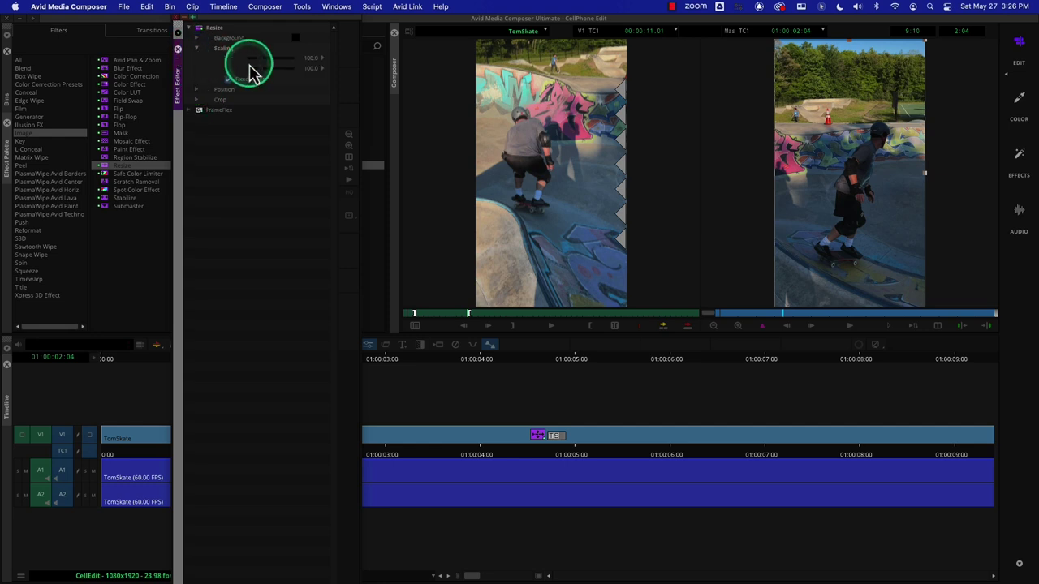
left_click_drag(253, 68, 270, 79)
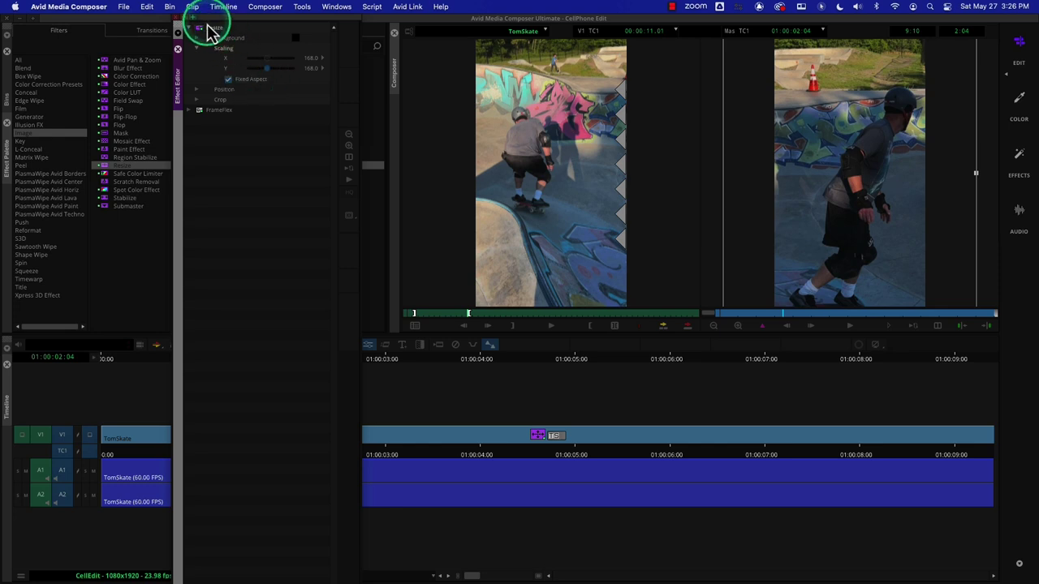
key("super+8")
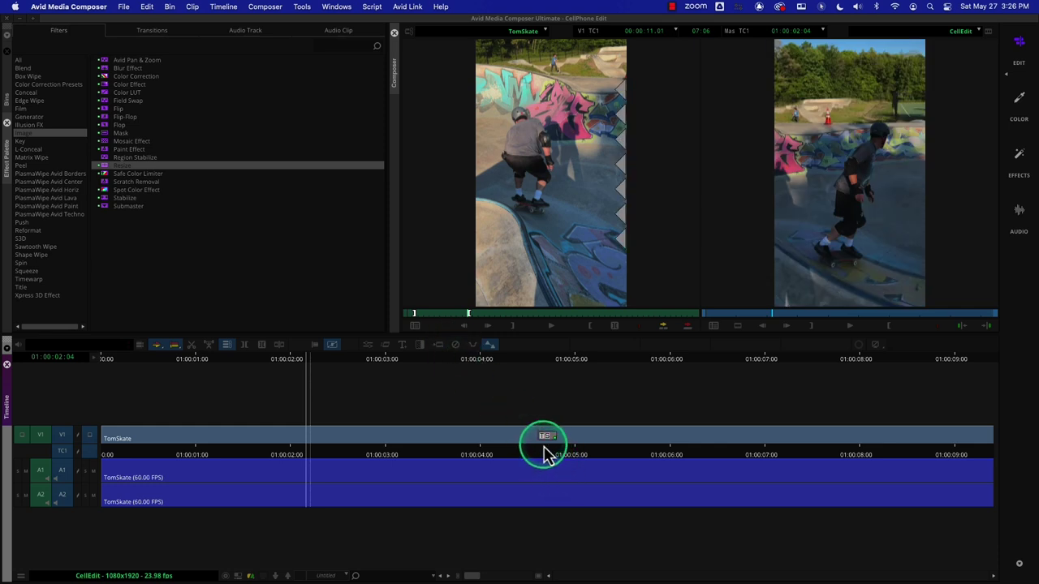
Play CellEdit from 01:00:03:00, park at 01:00:04:16, and open TomSkate's FrameFlex parameters from its source adapter.
left_click_drag(545, 453, 545, 451)
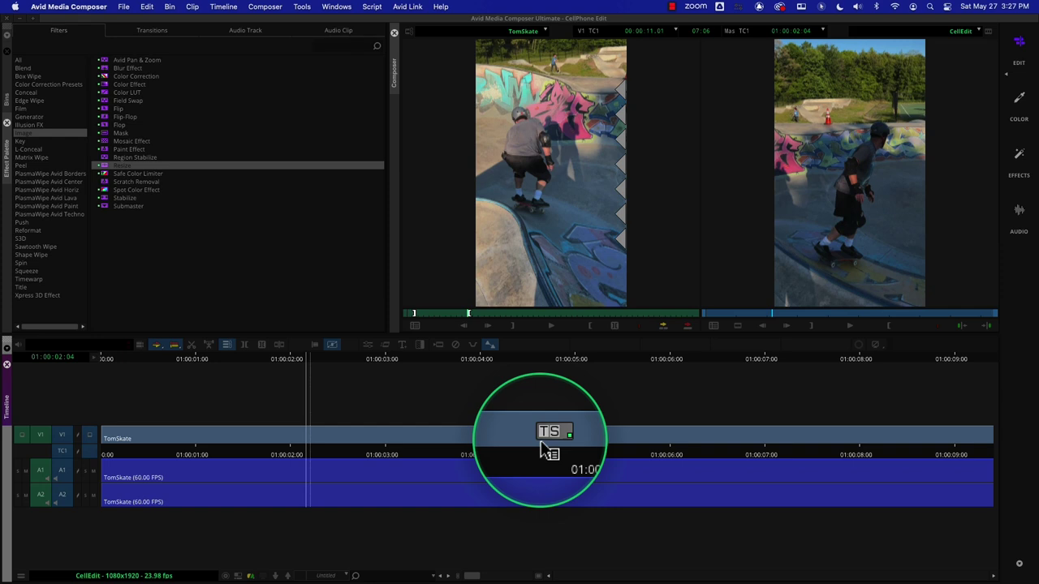
left_click_drag(541, 449, 537, 439)
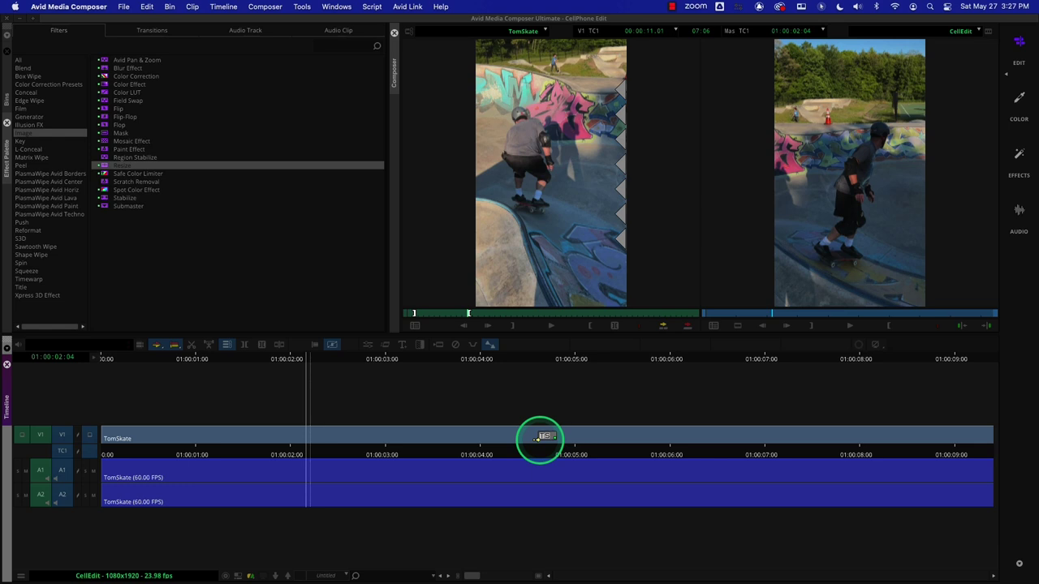
mouse_move(536, 439)
left_mouse_down()
mouse_move(545, 433)
mouse_move(555, 448)
mouse_move(548, 437)
left_mouse_up()
left_click_drag(460, 455, 390, 458)
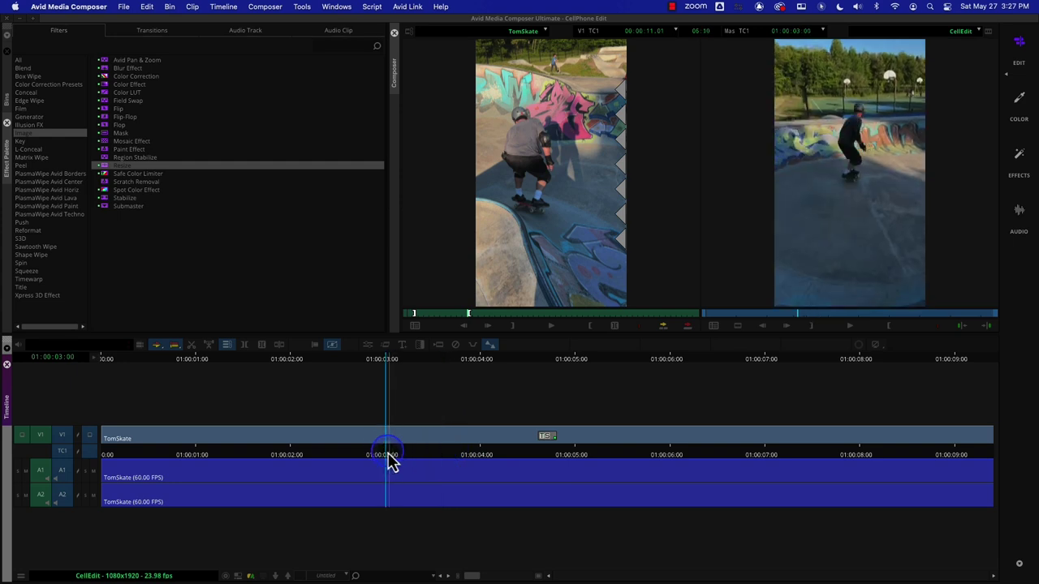
key("space")
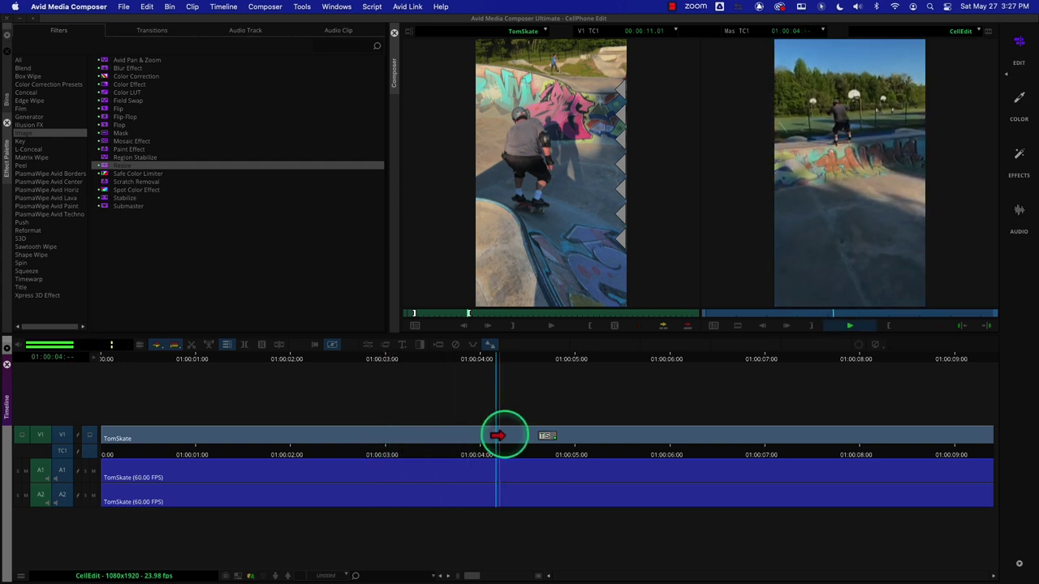
left_click(546, 456)
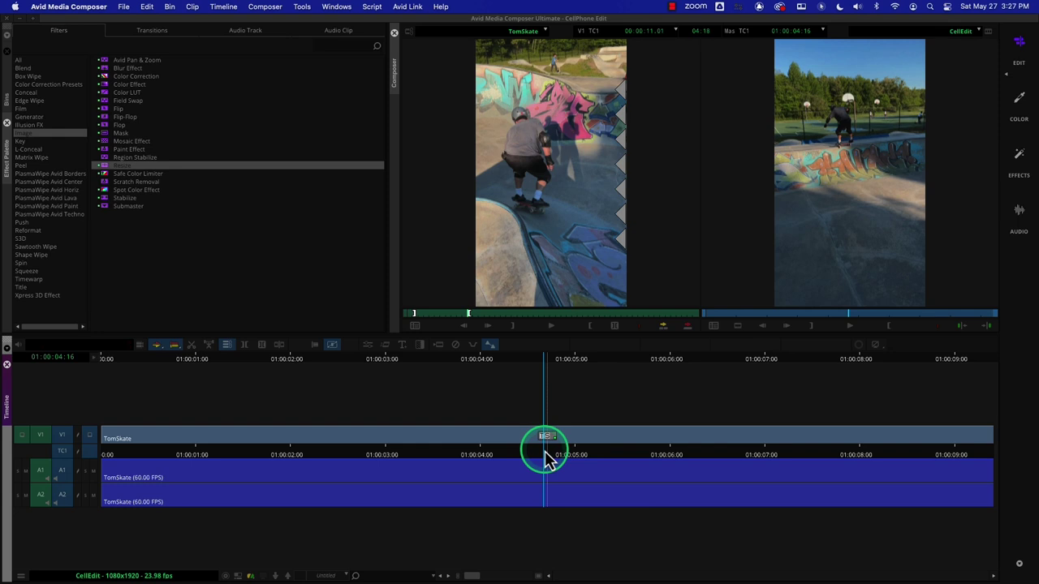
left_click(549, 441)
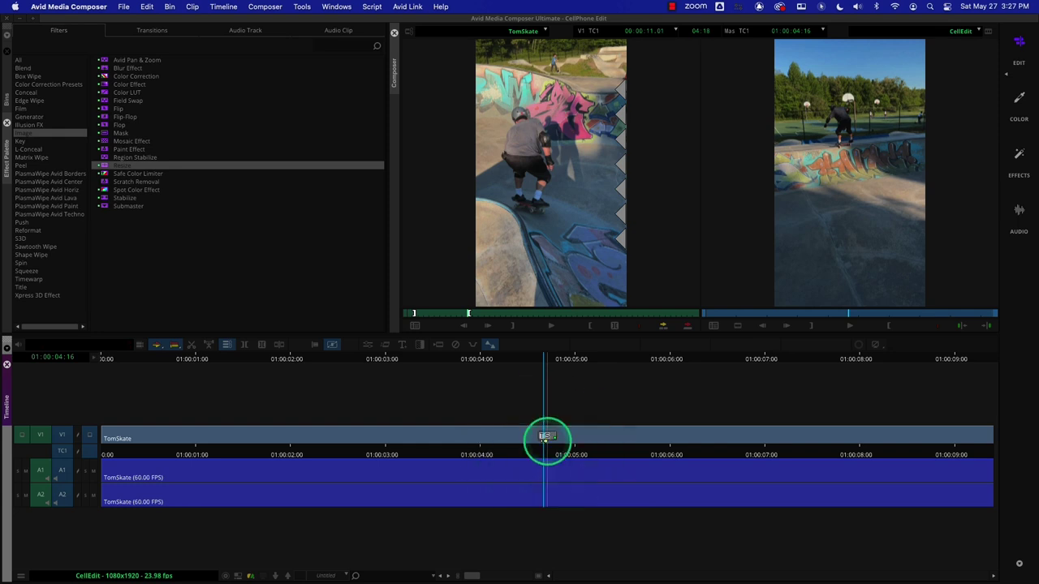
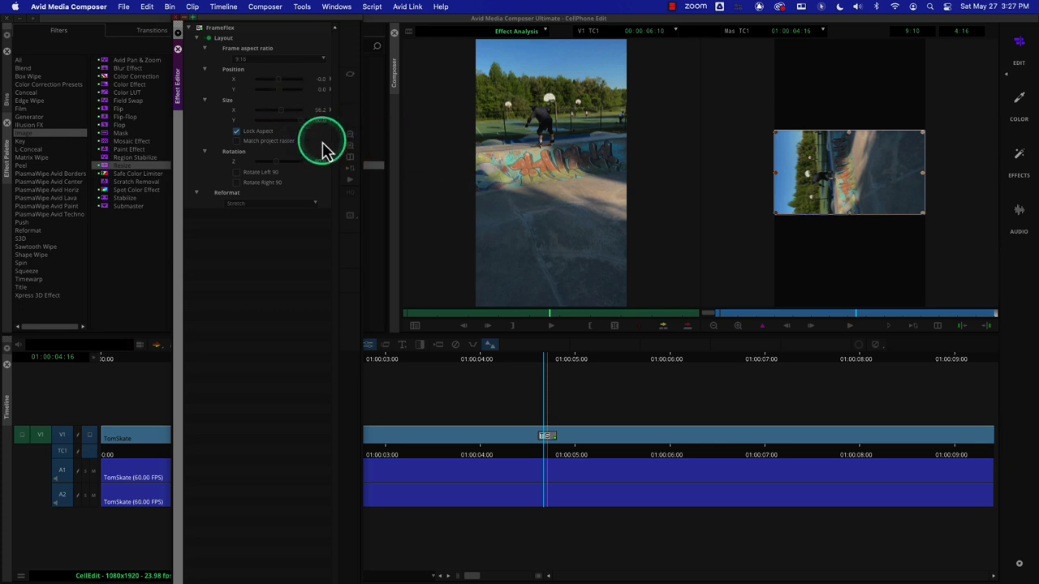
Add FrameFlex keyframes at the start of the TomSkate clip and at 01:00:03:16.
left_click(755, 315)
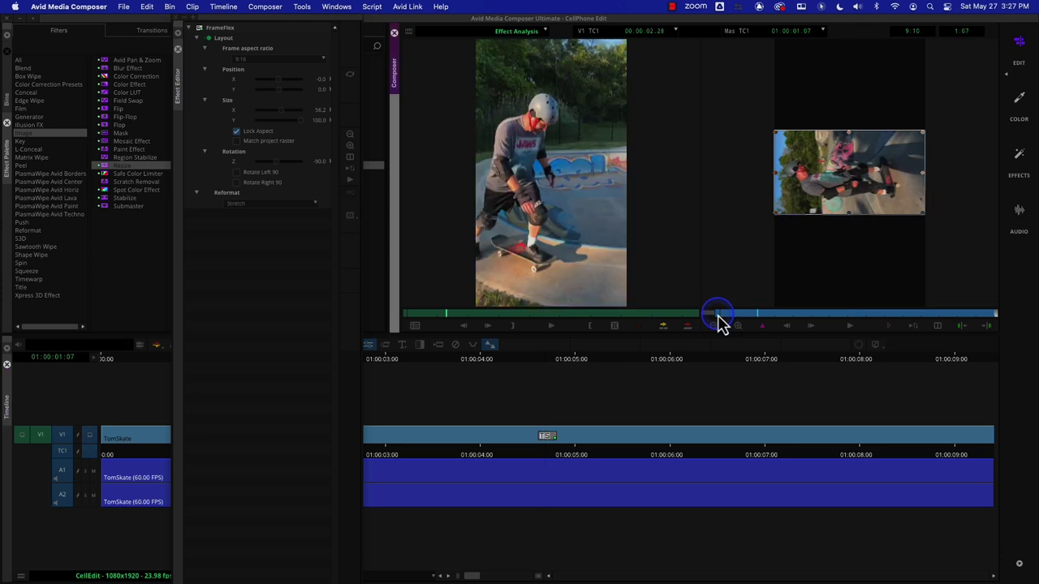
left_click(718, 314)
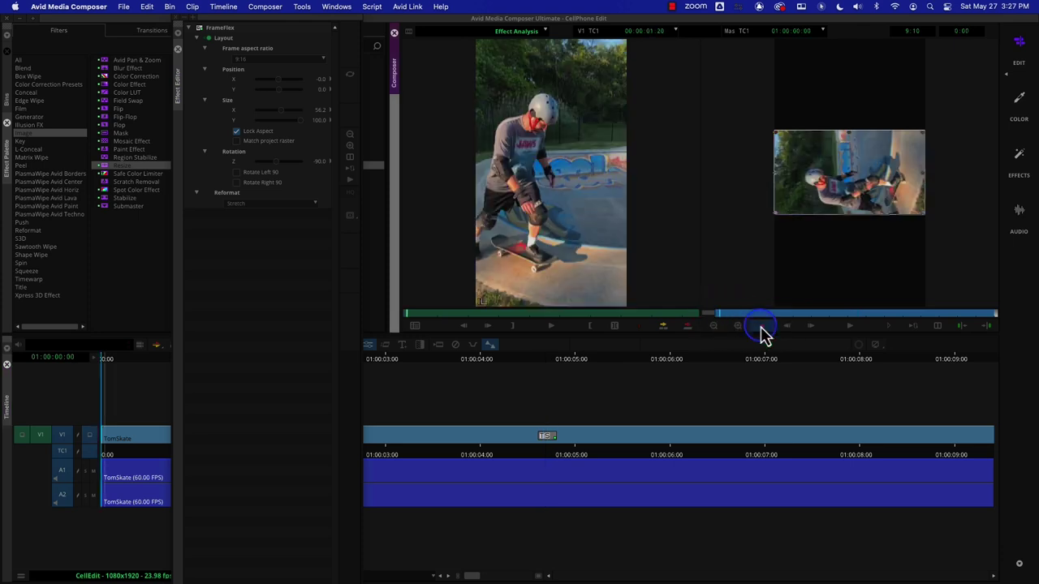
left_click_drag(745, 318, 828, 320)
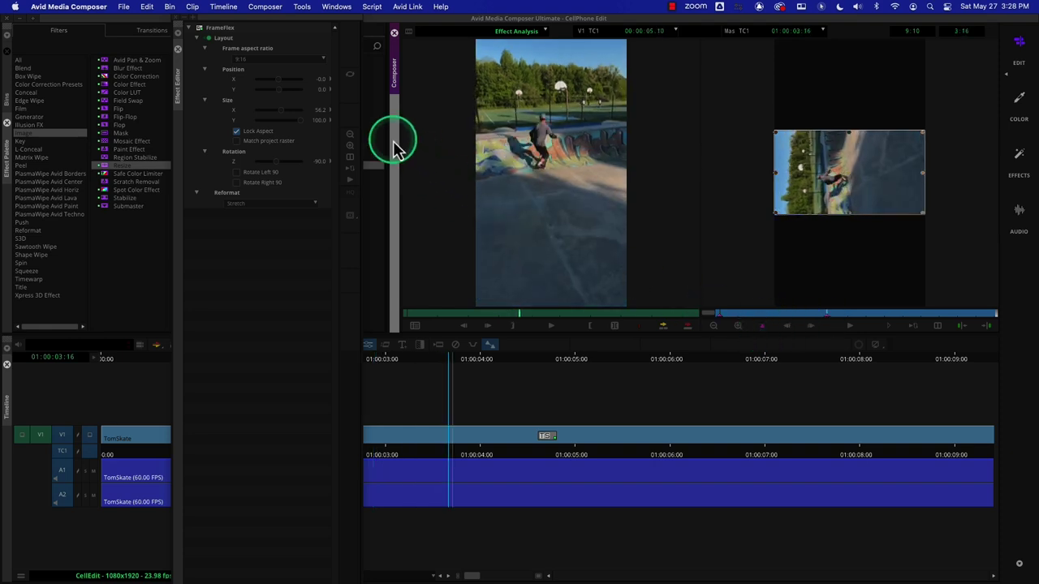
Unlock the FrameFlex aspect, try size X values of about 80.5 and 20.5, and undo back to the locked aspect.
left_click(284, 120)
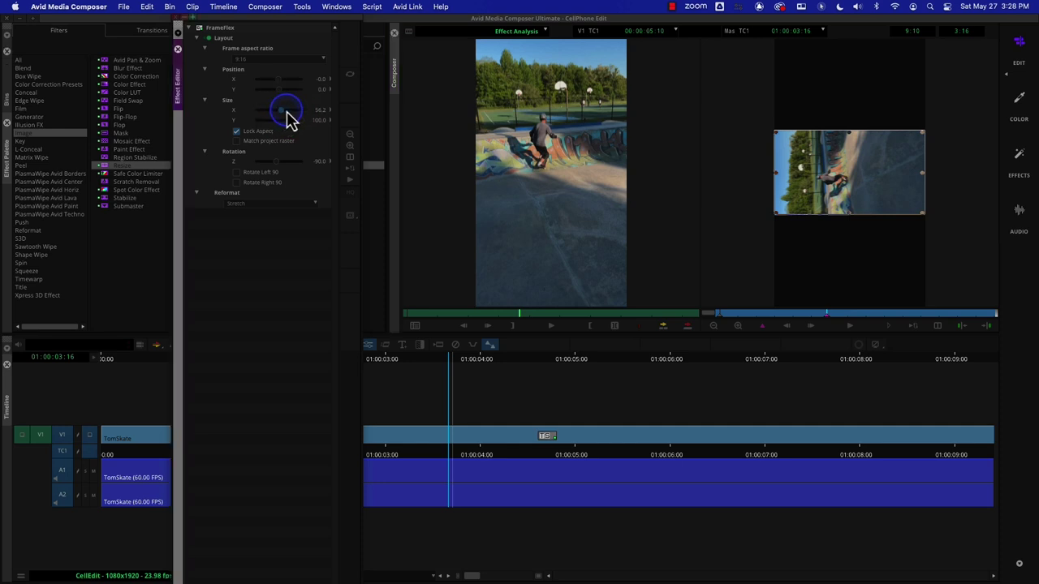
left_click_drag(293, 118, 291, 120)
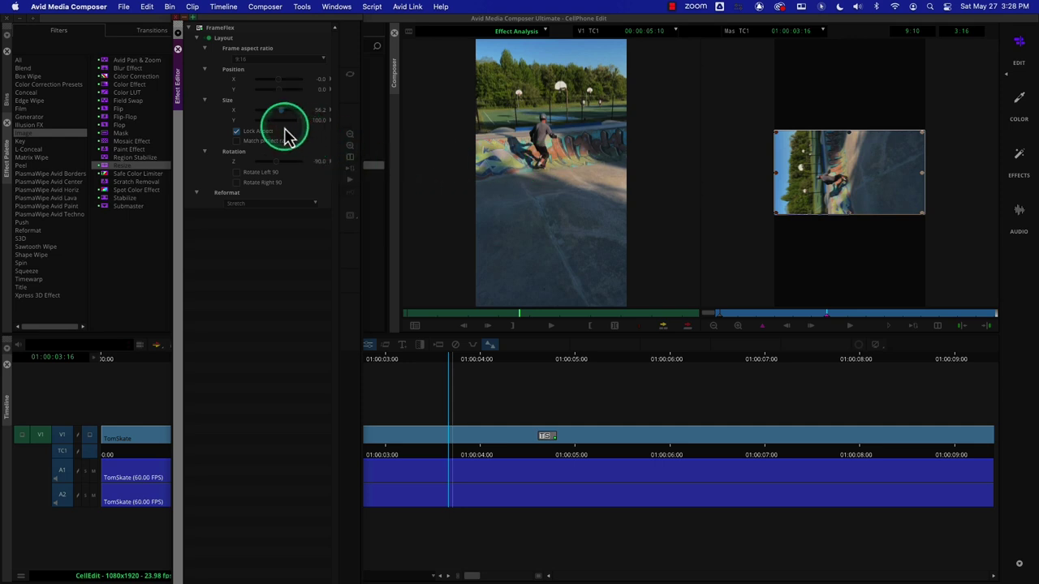
left_click(236, 131)
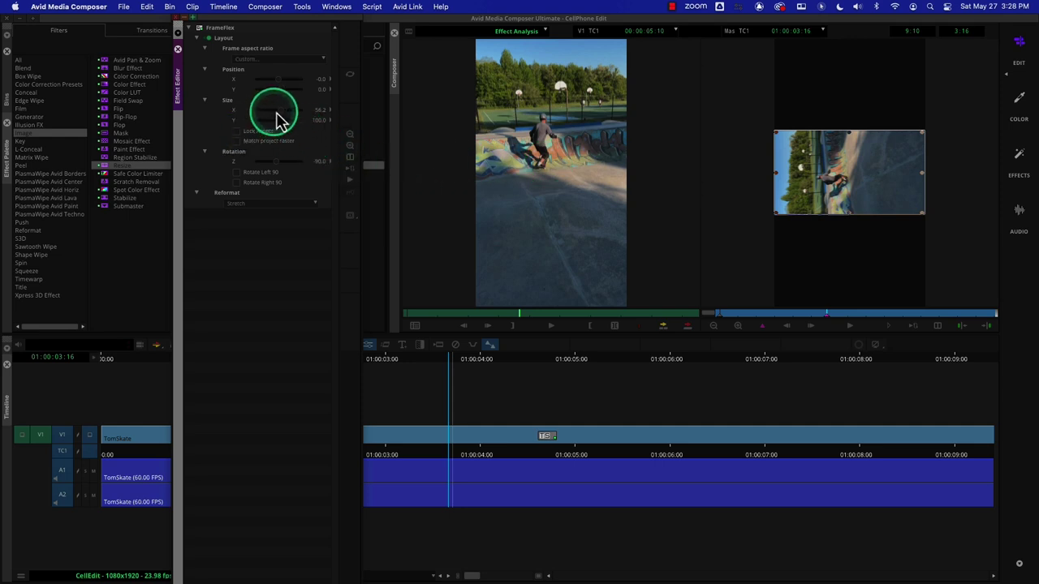
left_click_drag(282, 114, 286, 114)
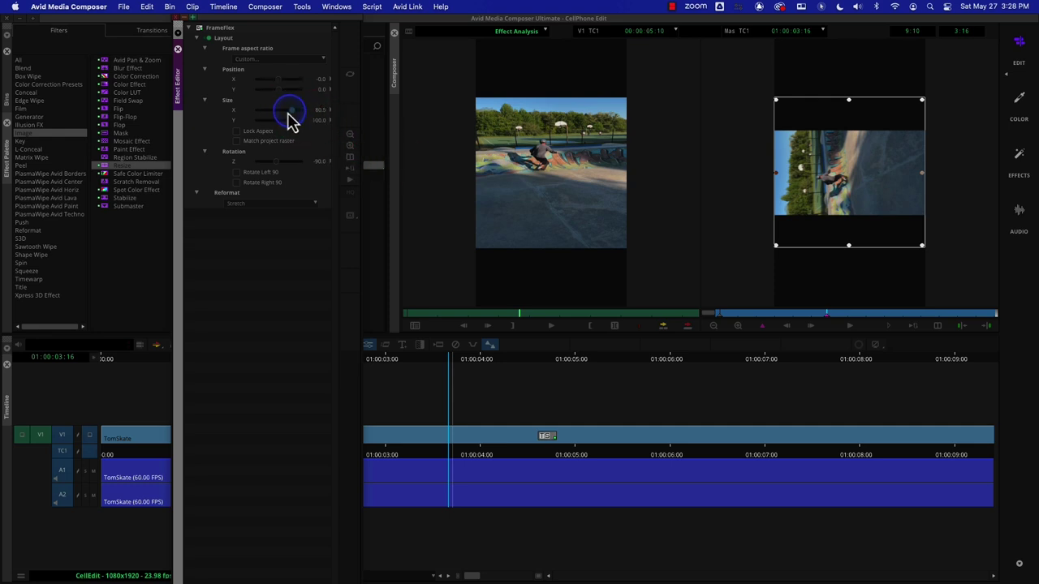
left_click_drag(291, 118, 274, 116)
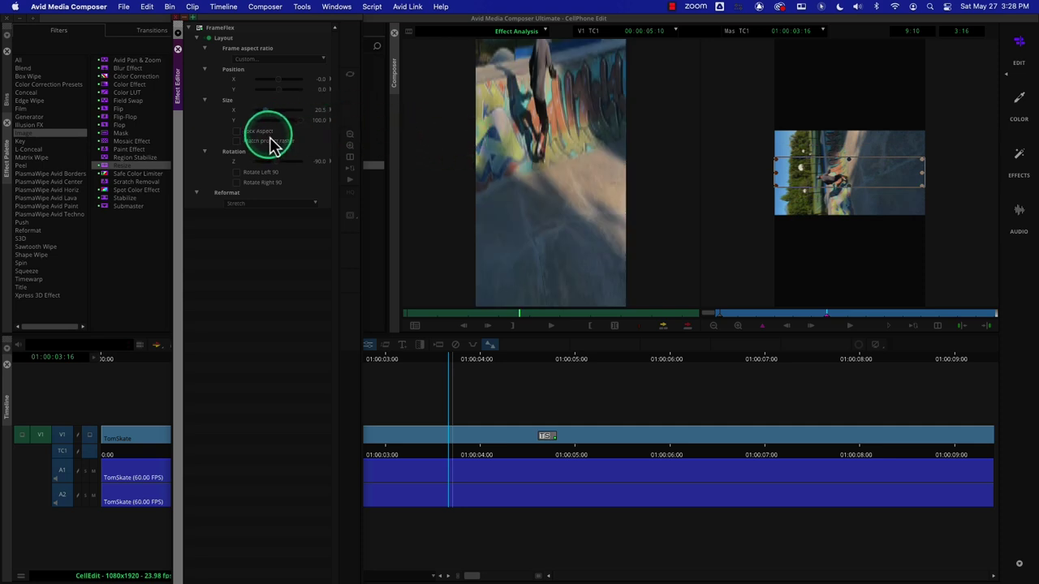
key("super+z")
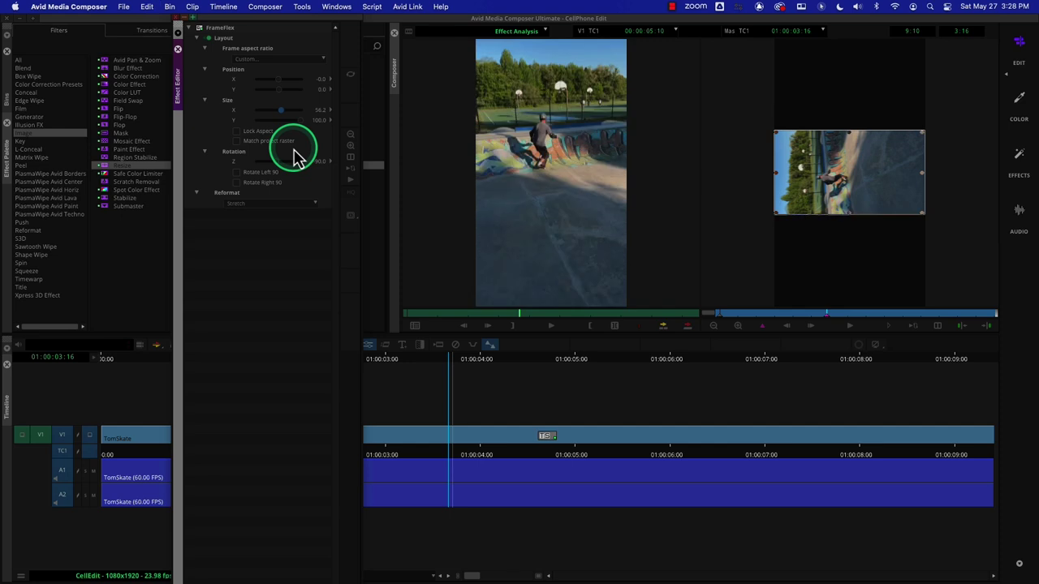
key("super+z")
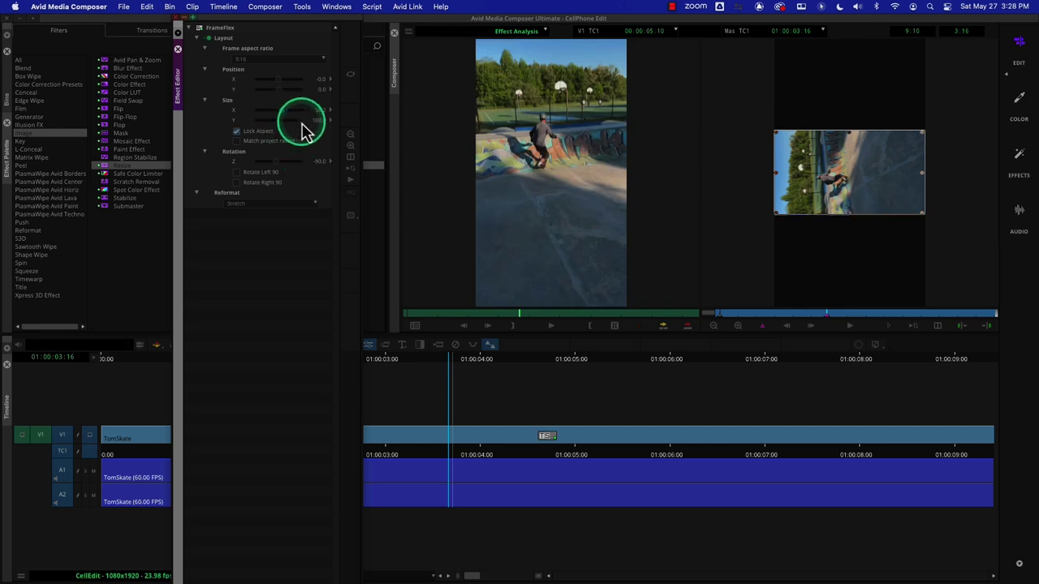
At the 01:00:03:16 keyframe, reduce the FrameFlex size X to 23.0 and reposition the frame around the skater at X -9.9, Y -5.1.
left_click(301, 122)
left_click_drag(300, 126, 288, 128)
left_click_drag(854, 193, 843, 188)
left_click_drag(520, 144, 526, 142)
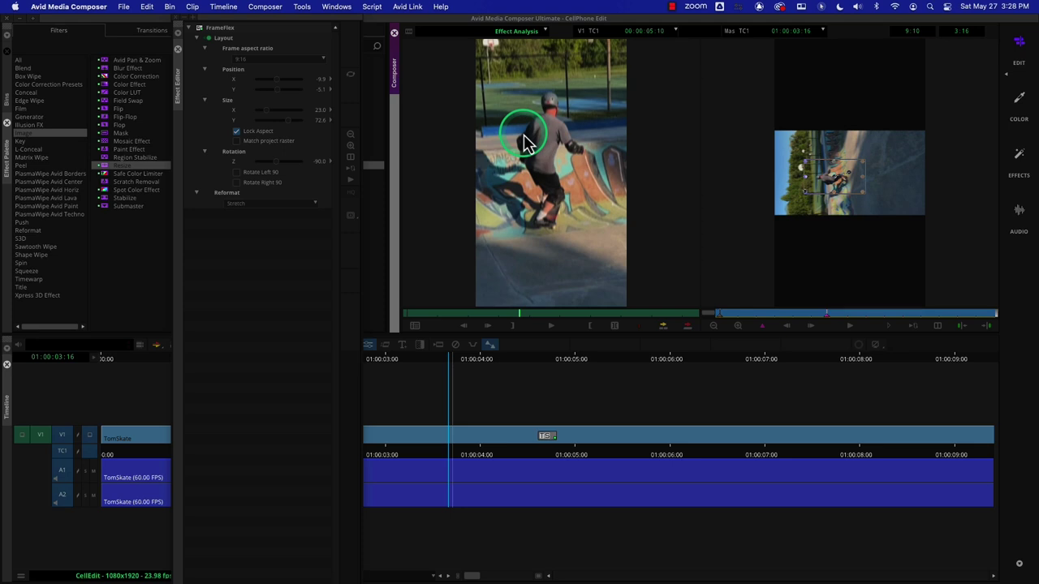
Play the keyframed FrameFlex move from the clip's start and stop at about 01:00:03:19.
left_click(799, 315)
left_click_drag(799, 316, 728, 315)
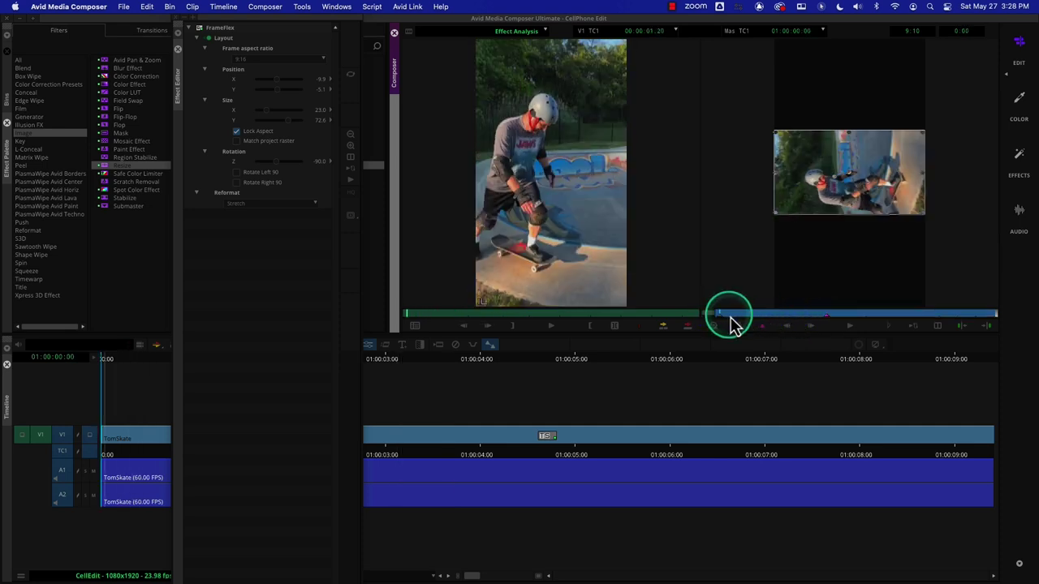
left_click(848, 329)
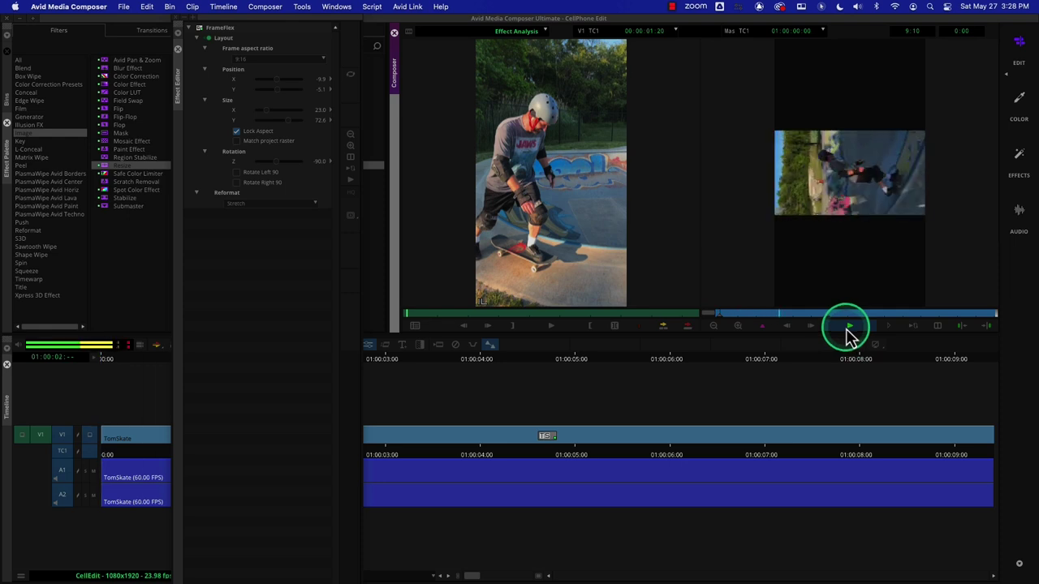
left_click(848, 329)
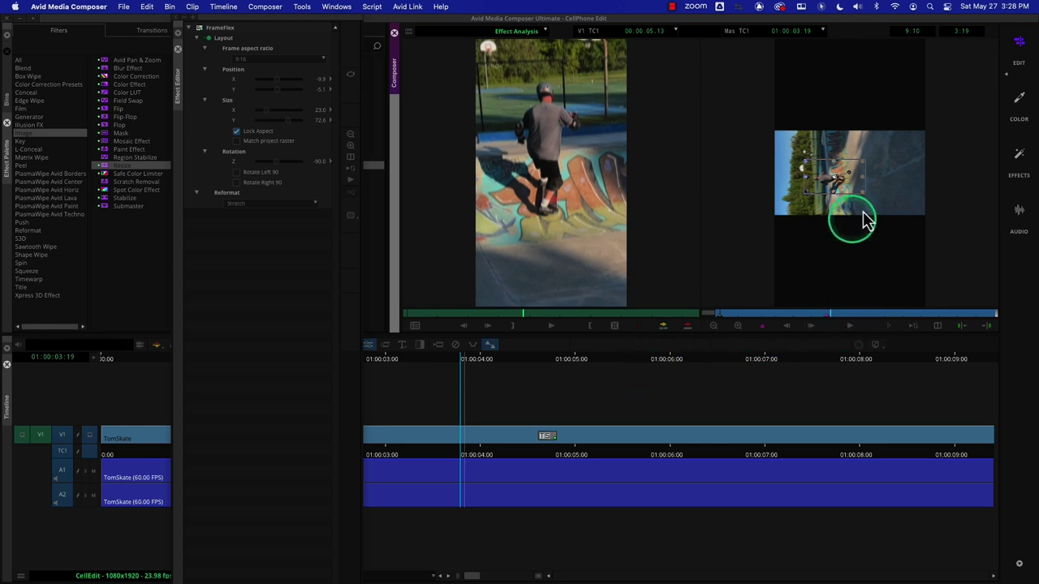
Close the Effect Editor and scrub through the reframed move in CellEdit, parking at about 01:00:02:11.
left_click_drag(838, 193, 448, 463)
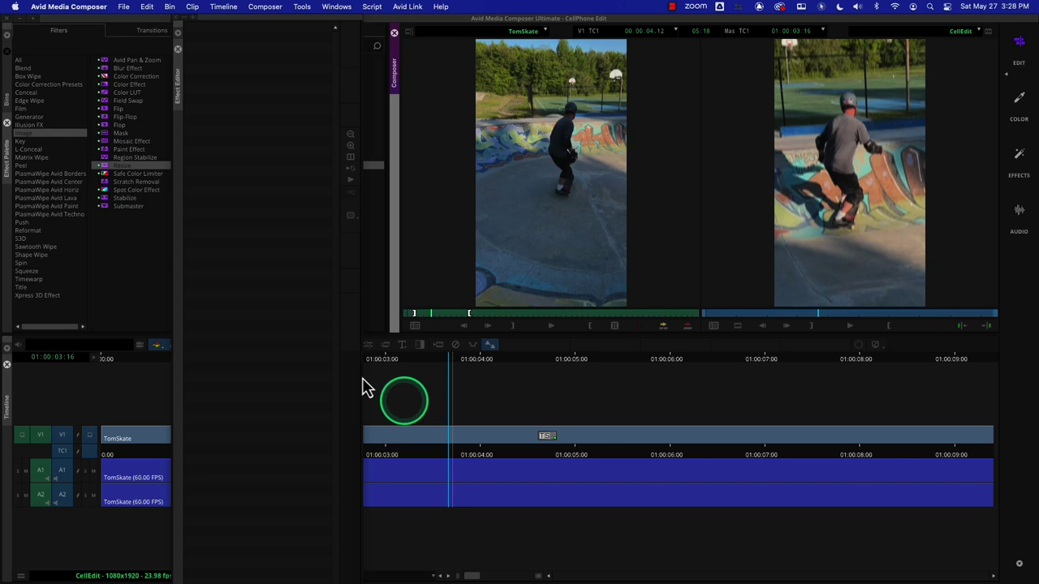
left_click(177, 45)
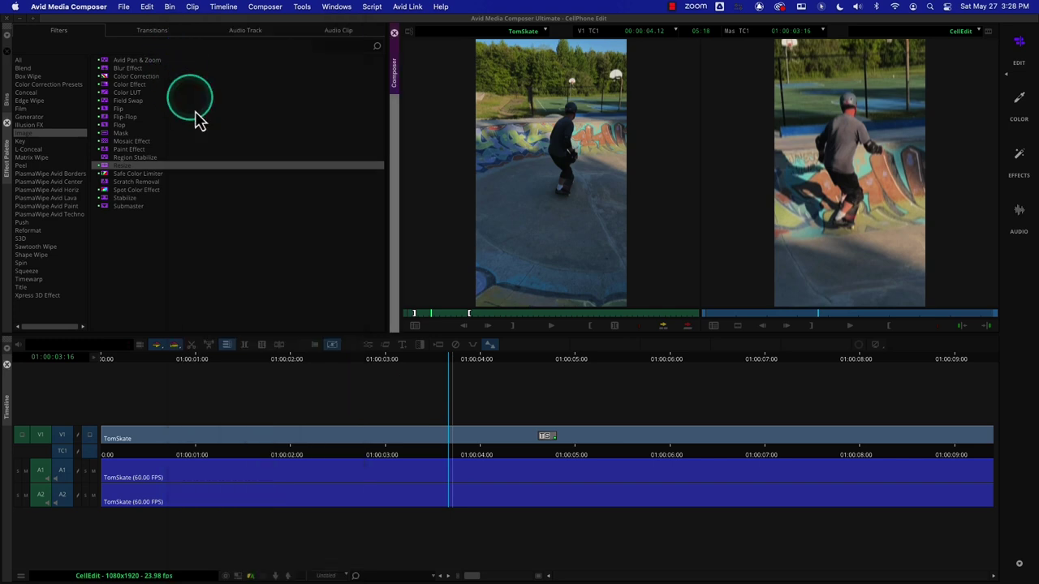
left_click(284, 453)
left_click_drag(288, 459, 374, 443)
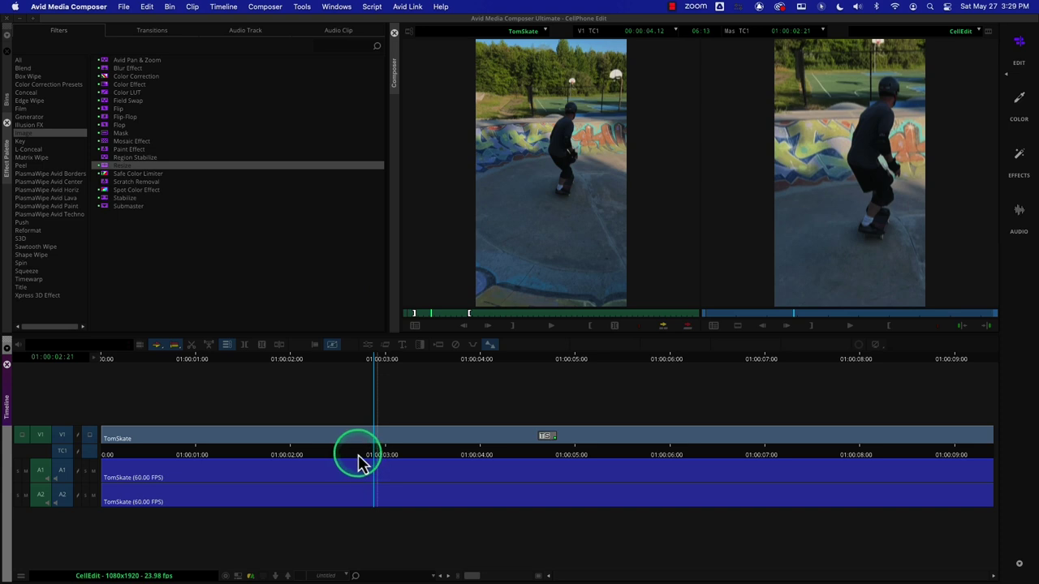
left_click_drag(357, 457, 336, 456)
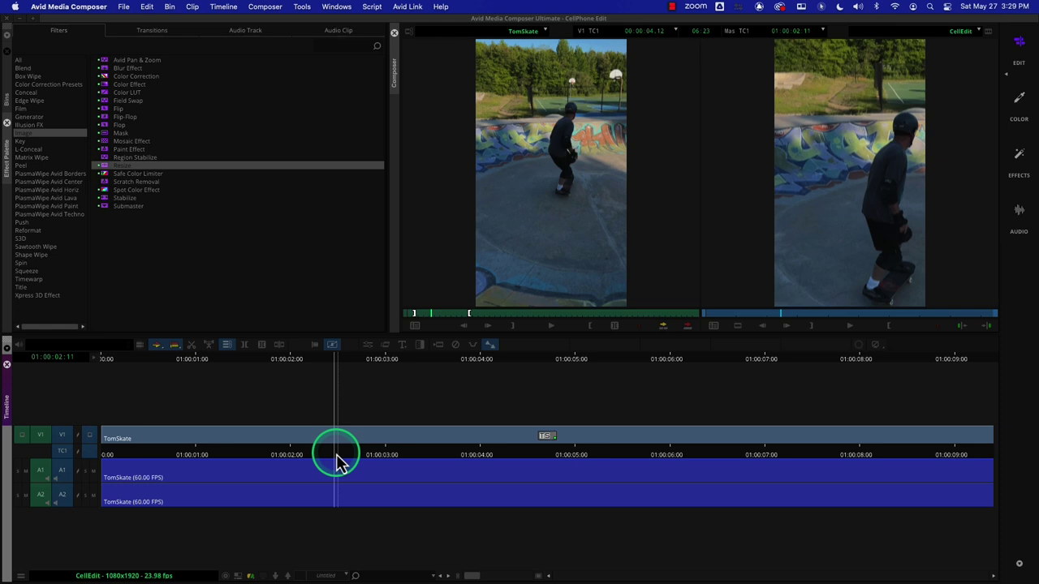
Close the CellPhone Edit project and start setting up a new project.
key("super+w")
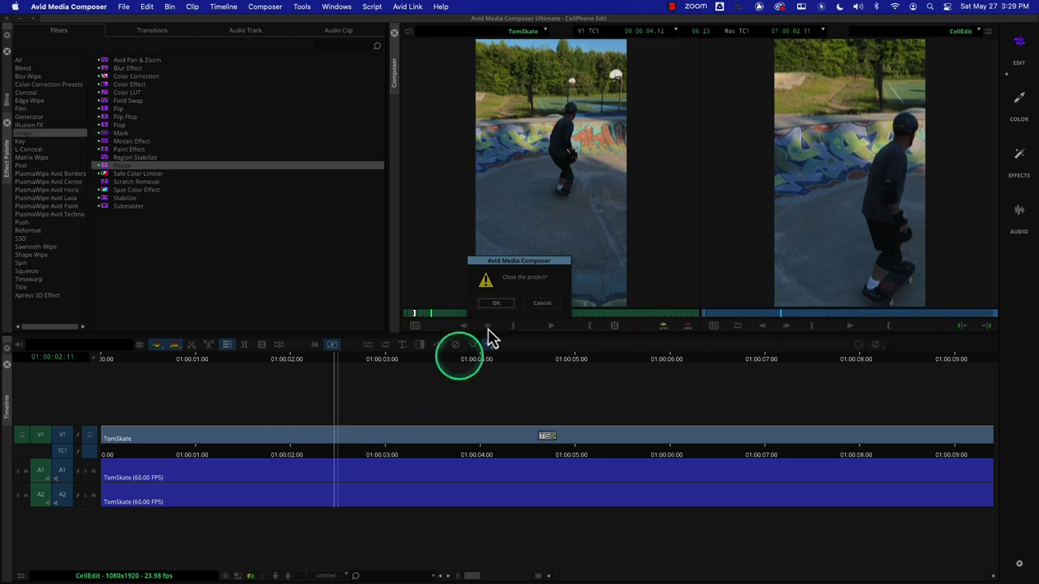
left_click(499, 303)
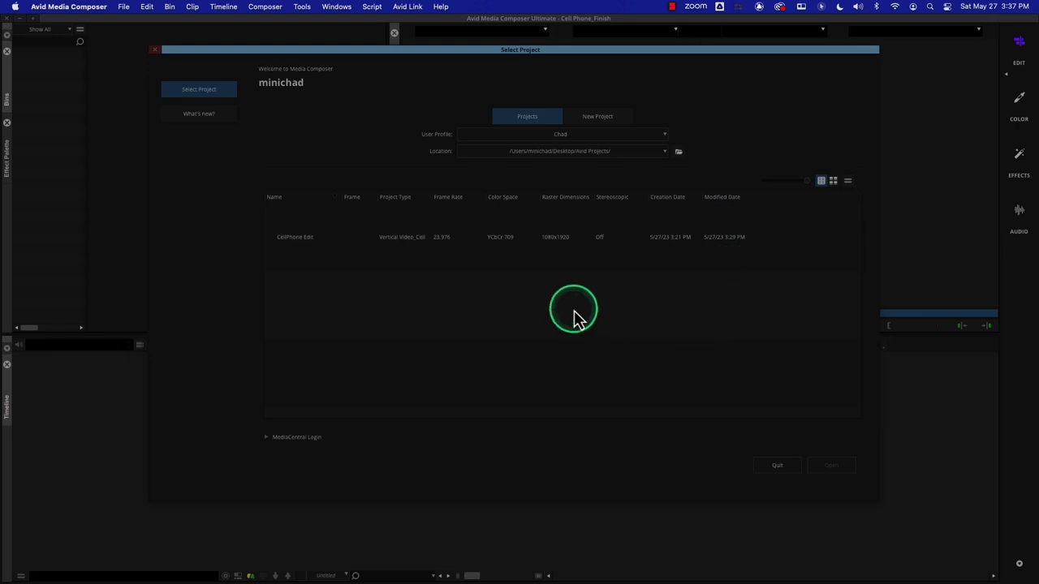
left_click(588, 121)
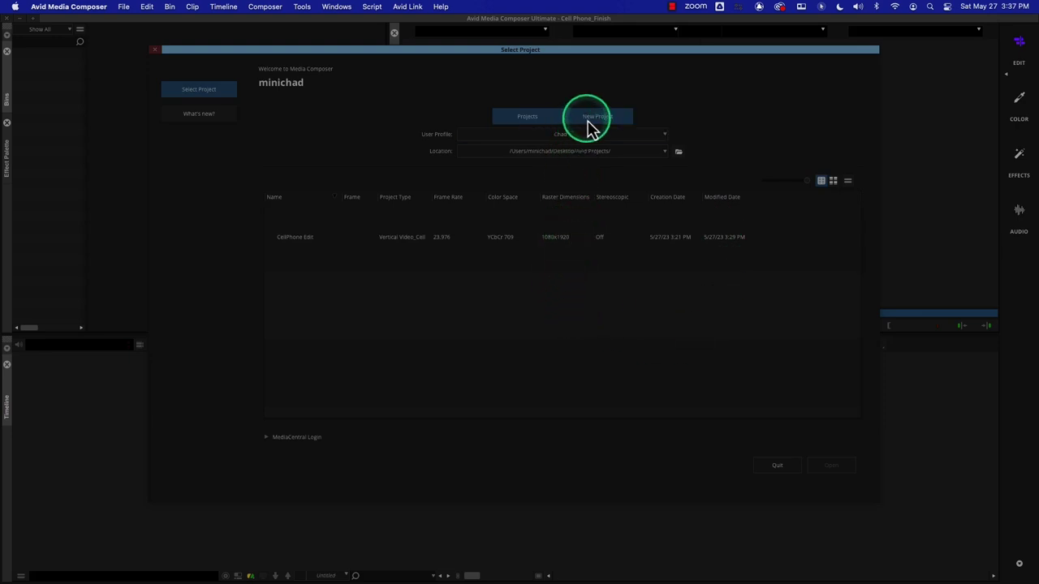
Create the new project as Cell Phone_Finish with the HD 1080 format 1080p/23.976.
left_click(501, 227)
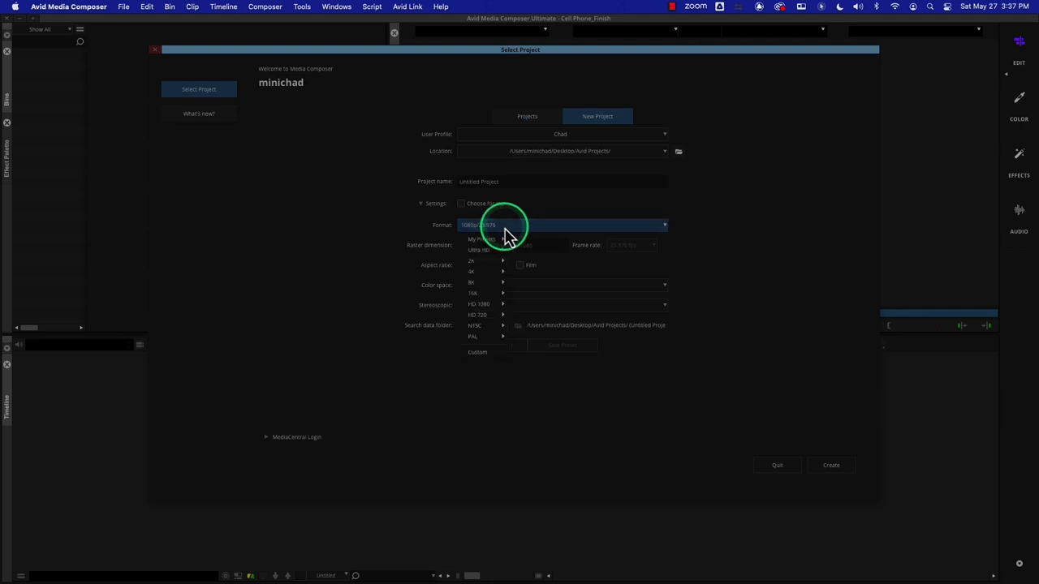
mouse_move(479, 306)
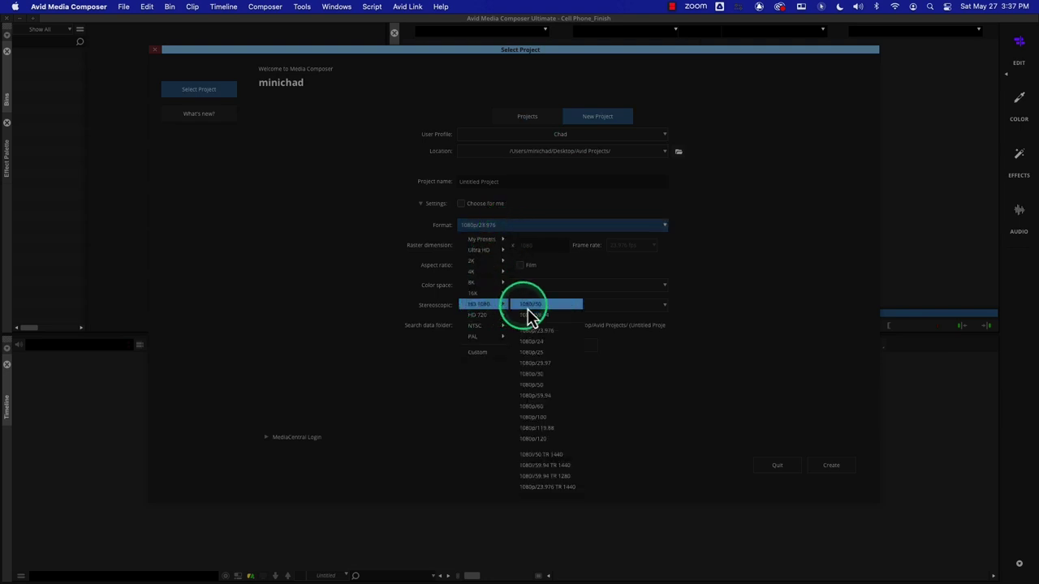
left_click(561, 332)
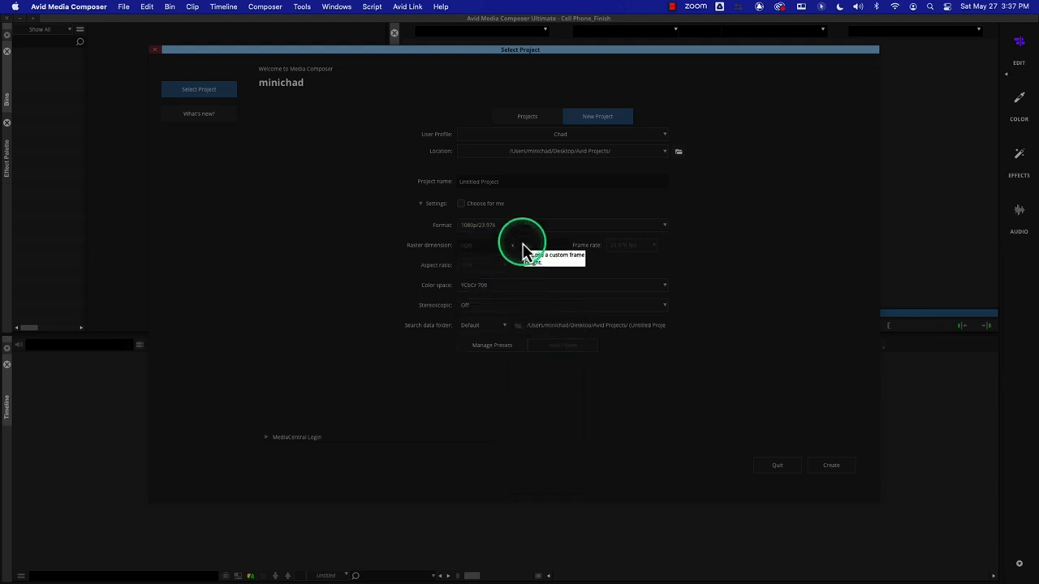
left_click(509, 181)
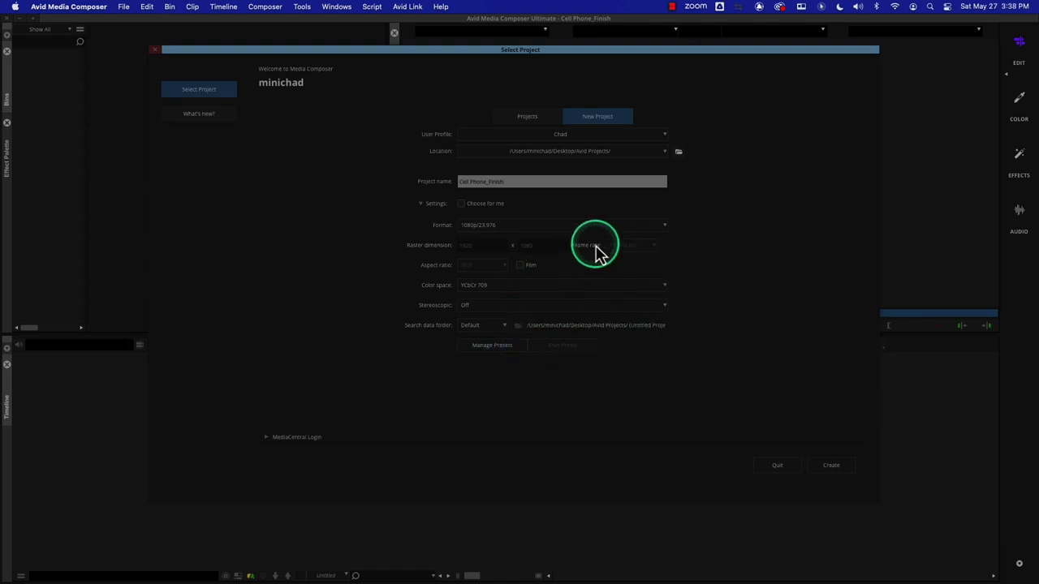
left_click(833, 467)
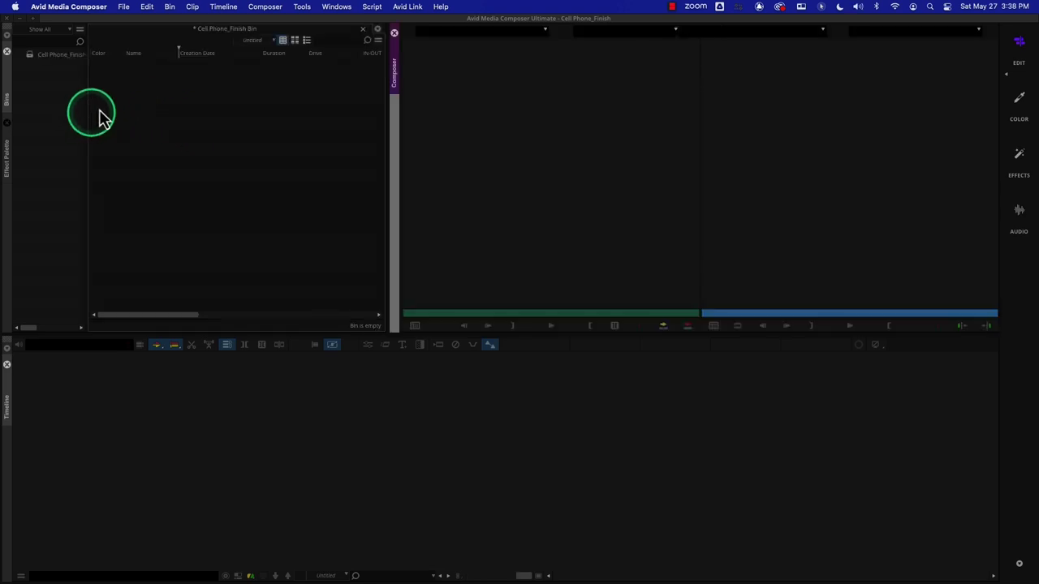
Link TomSkate.MOV from the Desktop into the Cell Phone_Finish Bin and close the Source Browser.
right_click(153, 121)
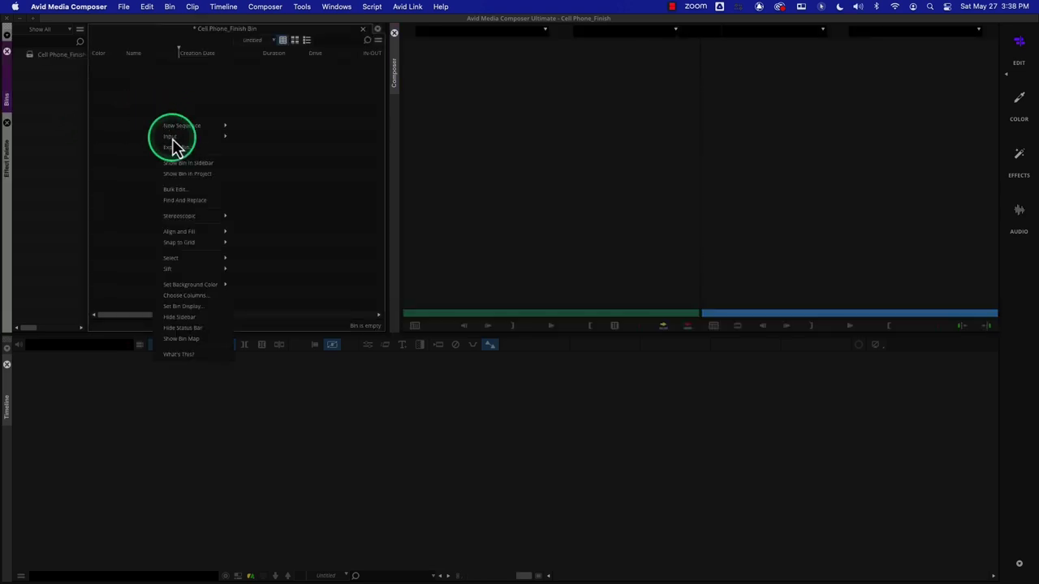
mouse_move(203, 140)
left_click(261, 138)
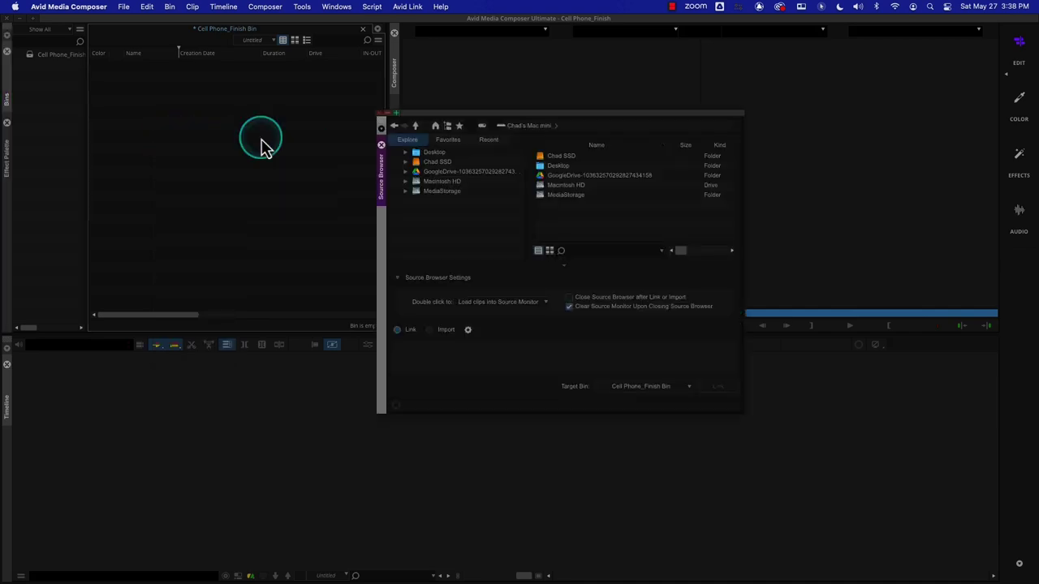
double_click(557, 166)
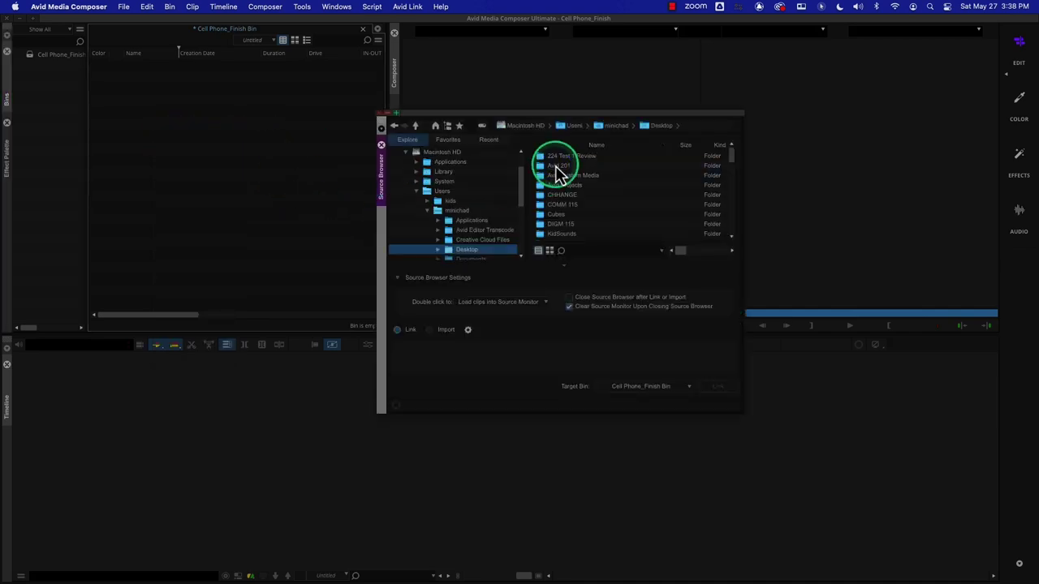
scroll(589, 207, "down", 10)
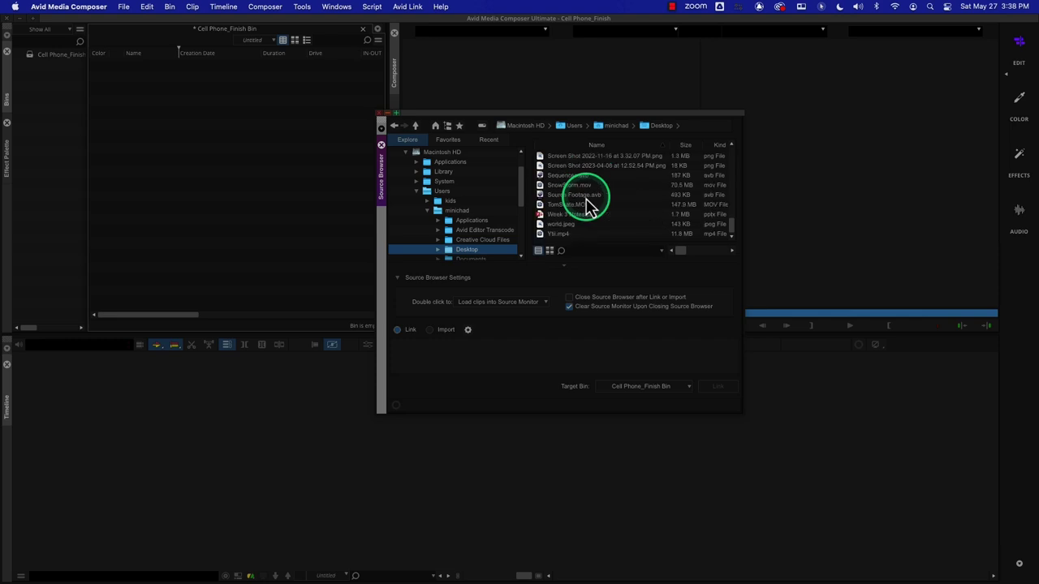
left_click(573, 206)
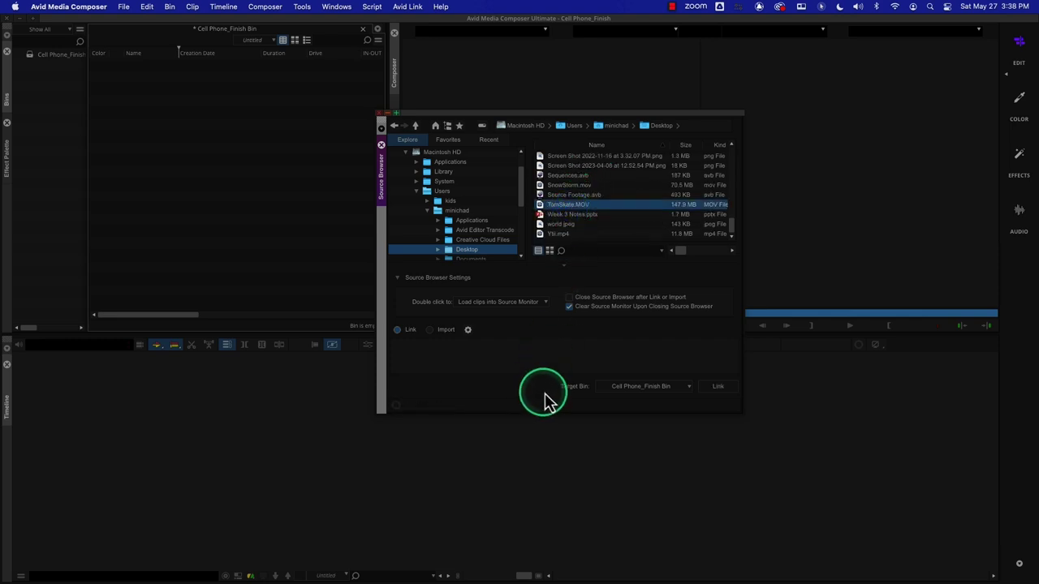
left_click(719, 388)
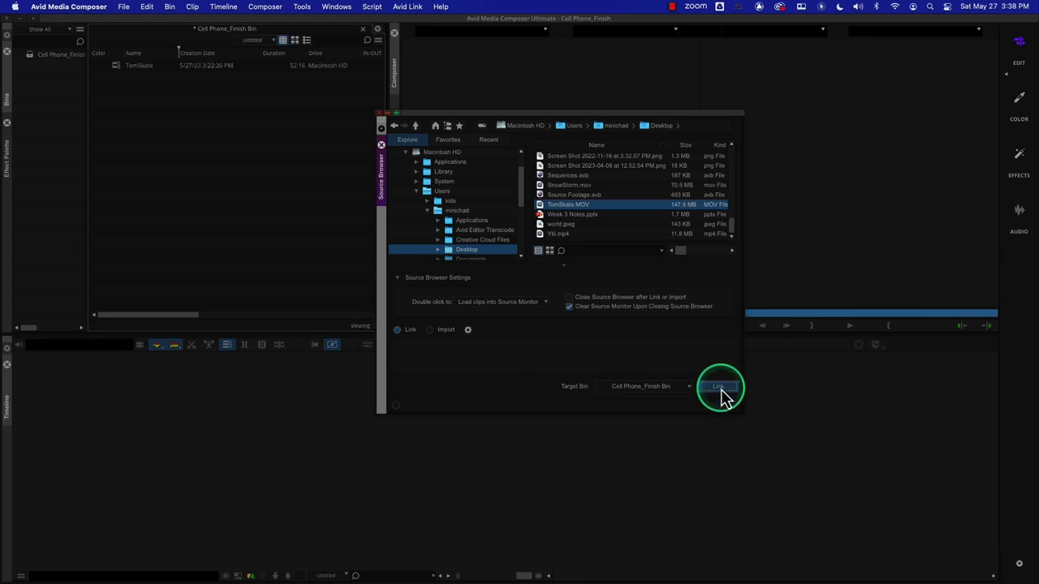
left_click(381, 129)
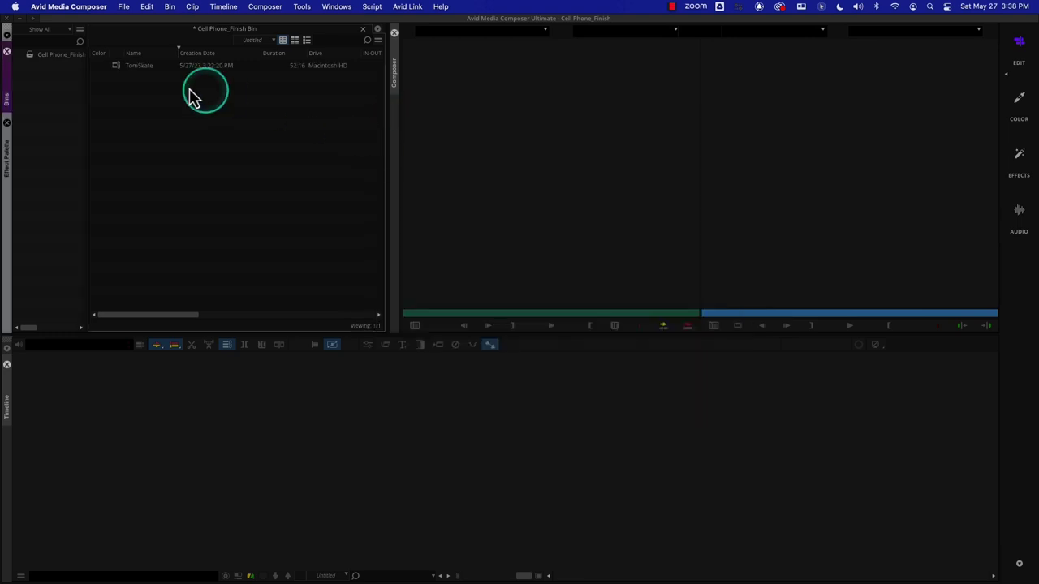
Load TomSkate into the source monitor and create a new default-template sequence named Cell Edit.
double_click(119, 71)
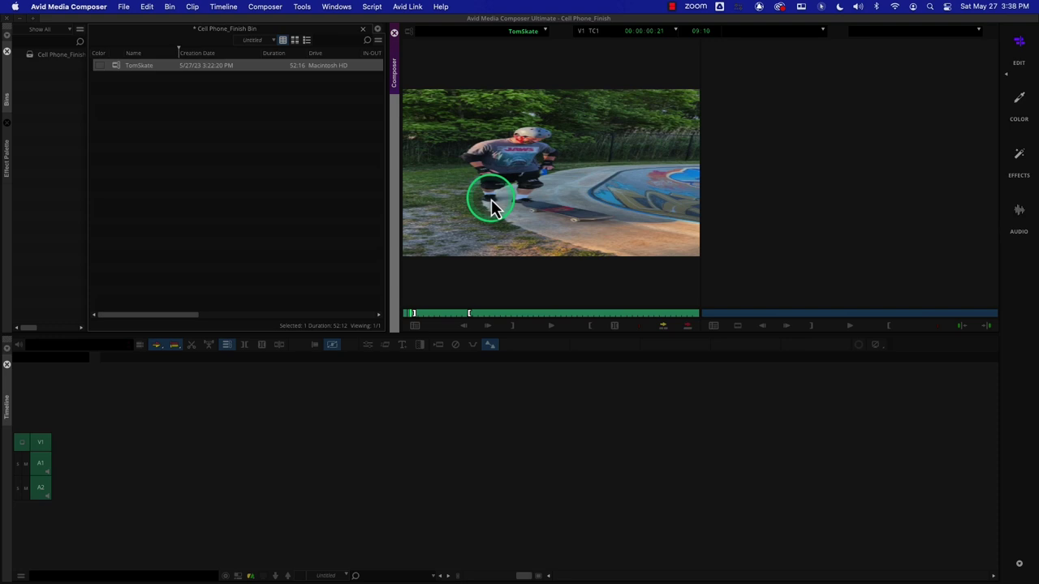
left_click(260, 162)
left_click(216, 14)
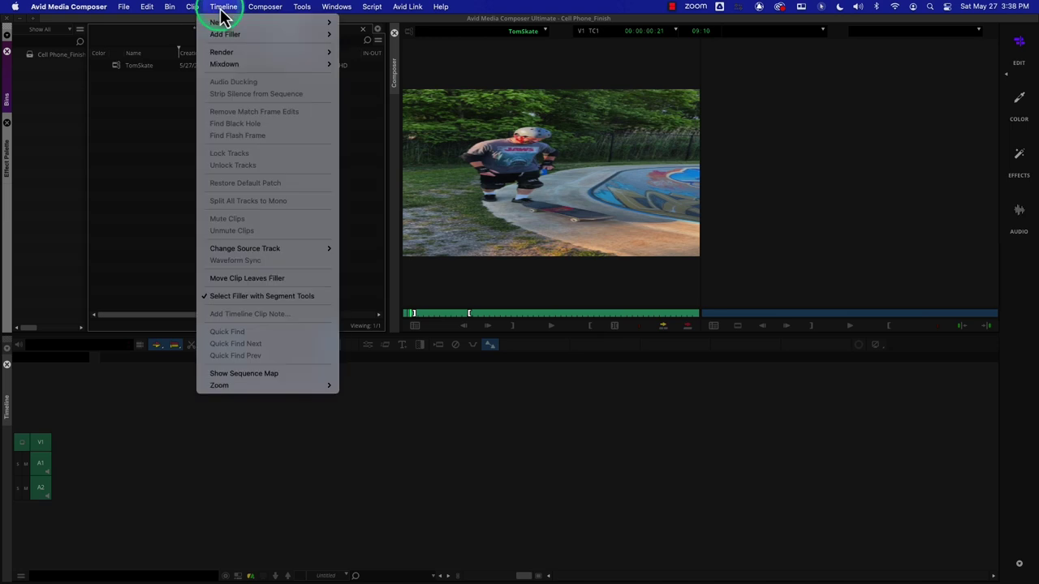
mouse_move(233, 24)
mouse_move(362, 24)
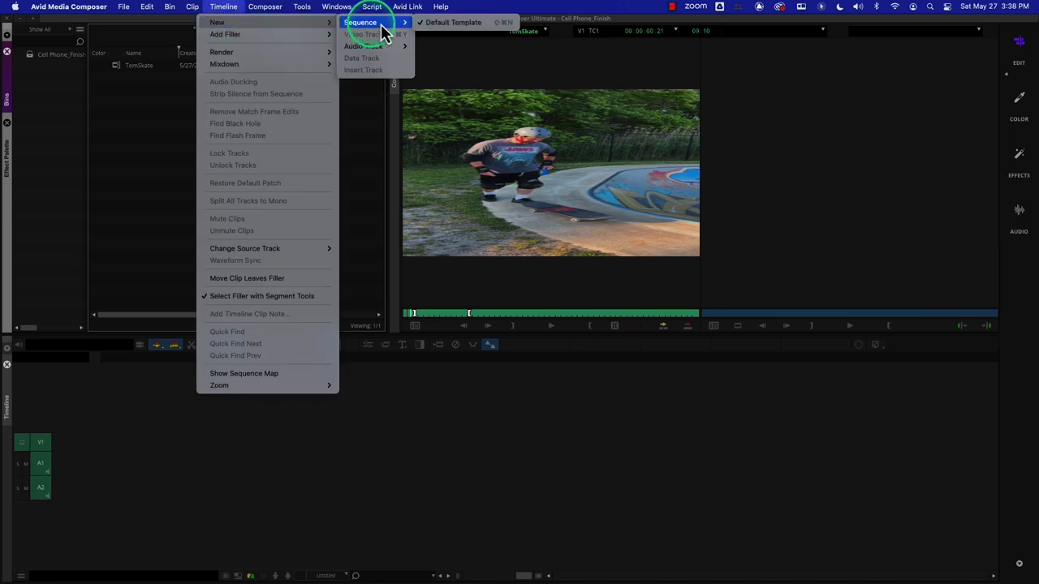
left_click(457, 23)
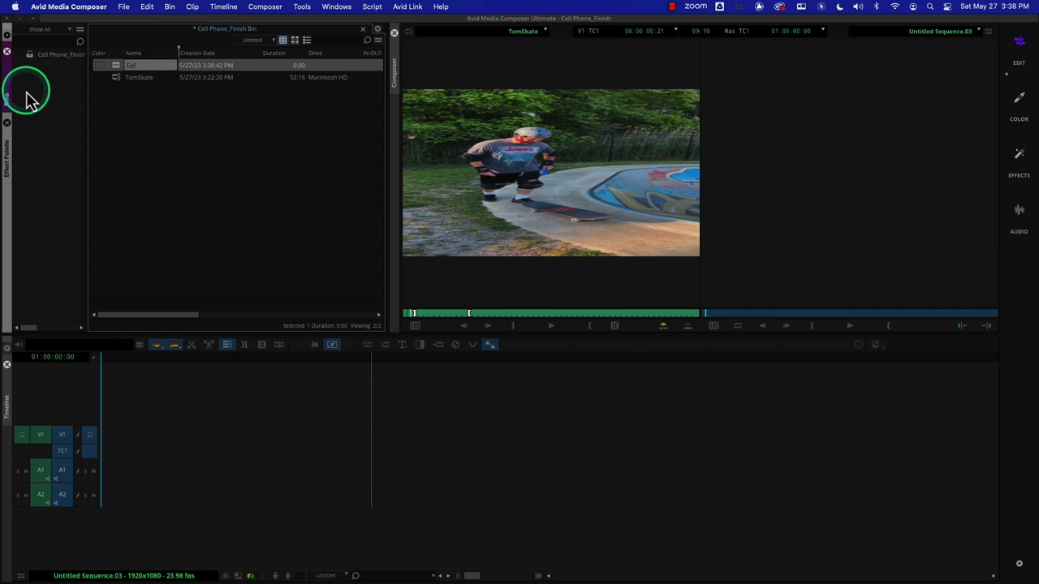
key("Return")
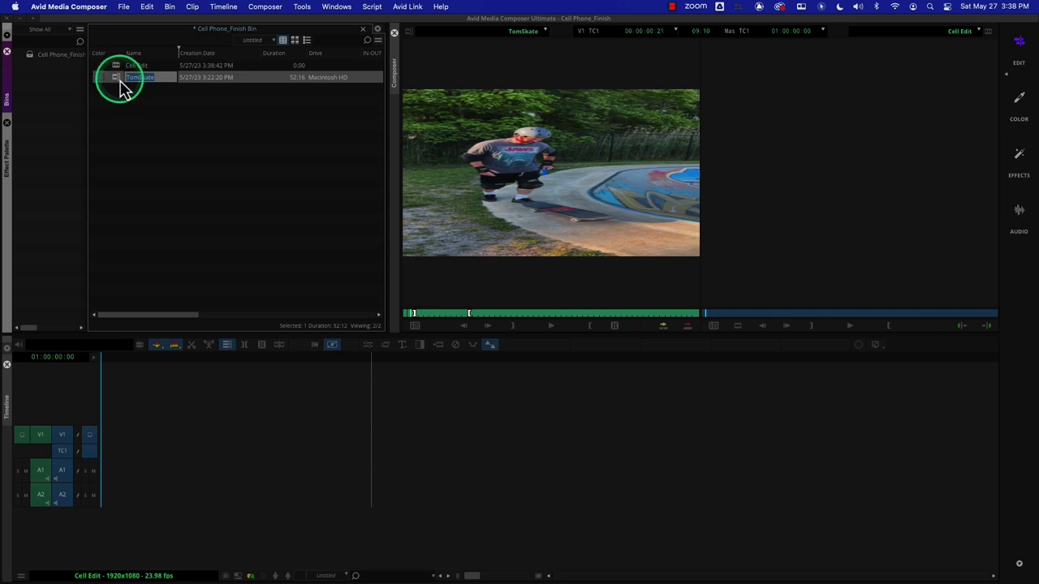
Link GX011335.mov from the Desktop into the Cell Phone_Finish Bin and close the Source Browser.
right_click(156, 130)
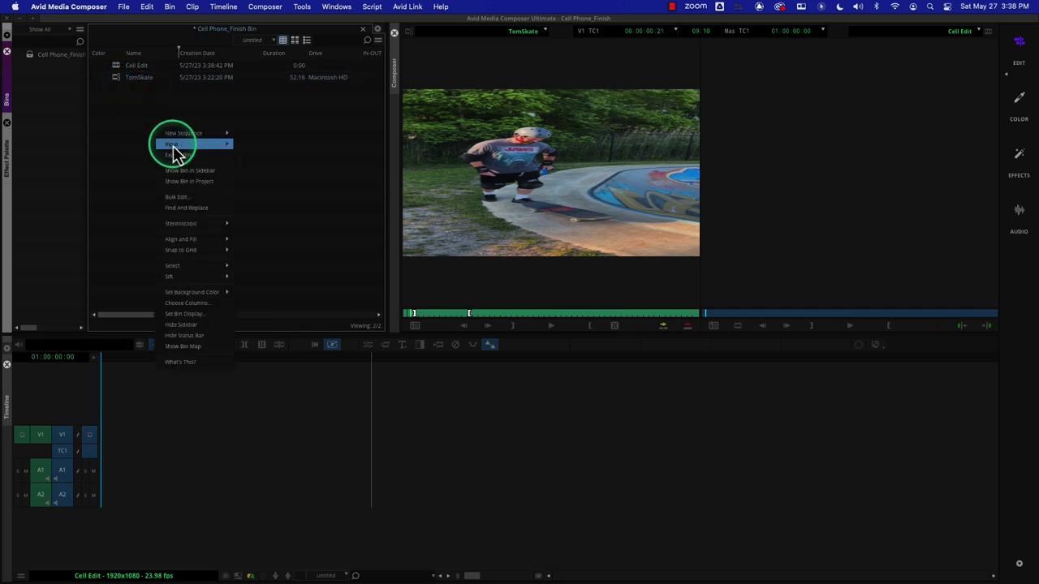
left_click(253, 145)
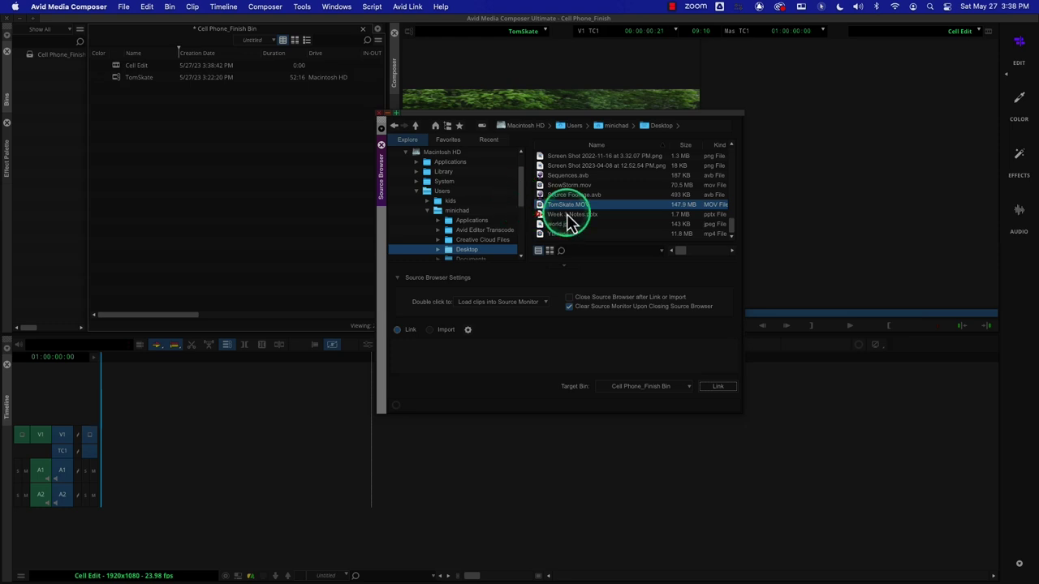
scroll(570, 224, "up", 5)
left_click(557, 185)
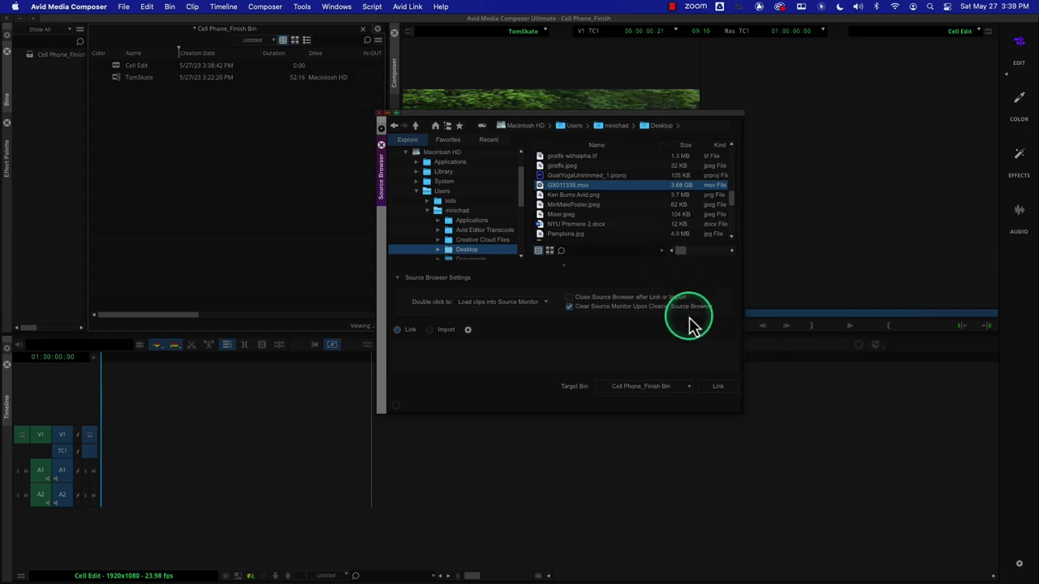
left_click(714, 388)
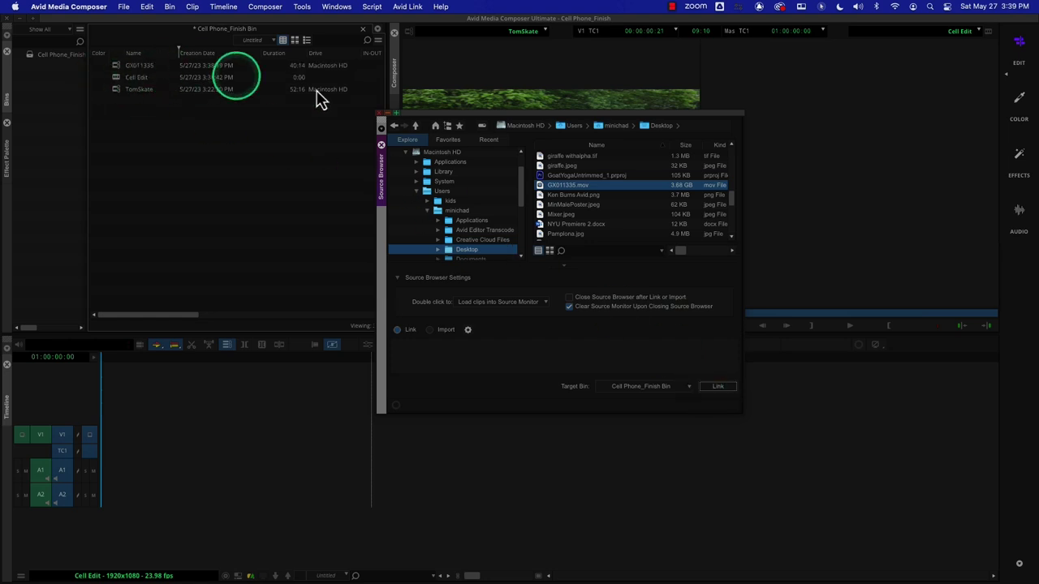
left_click(382, 146)
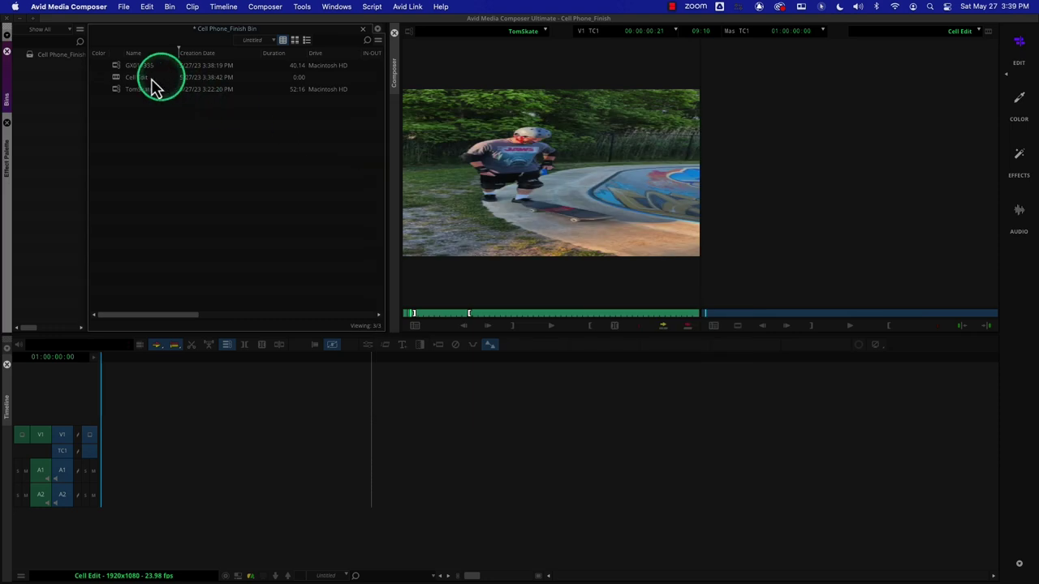
Load GX011335 into the source monitor, scrub through it and briefly play the skating footage.
double_click(130, 65)
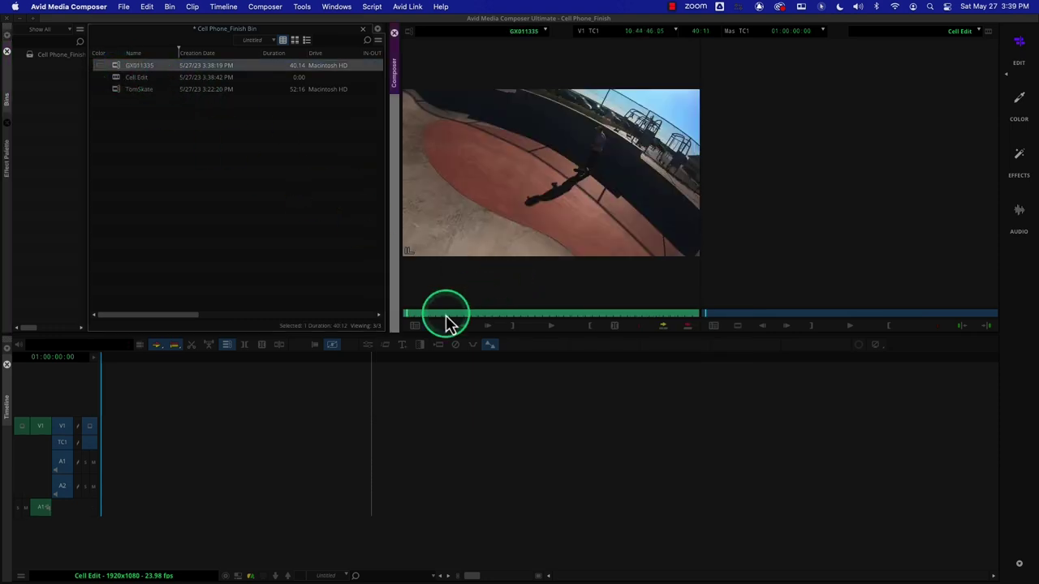
left_click_drag(452, 318, 559, 324)
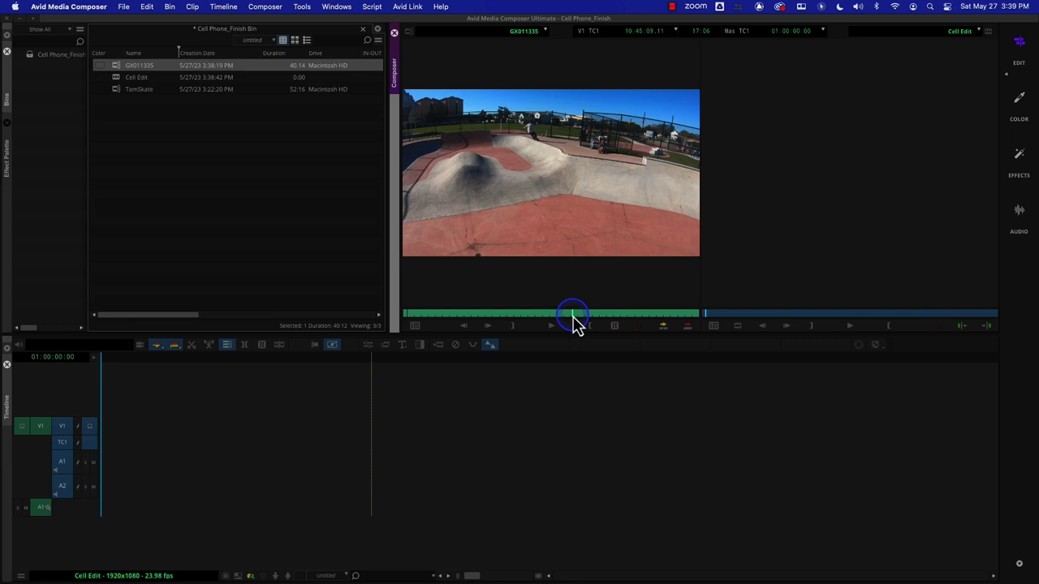
left_click(555, 326)
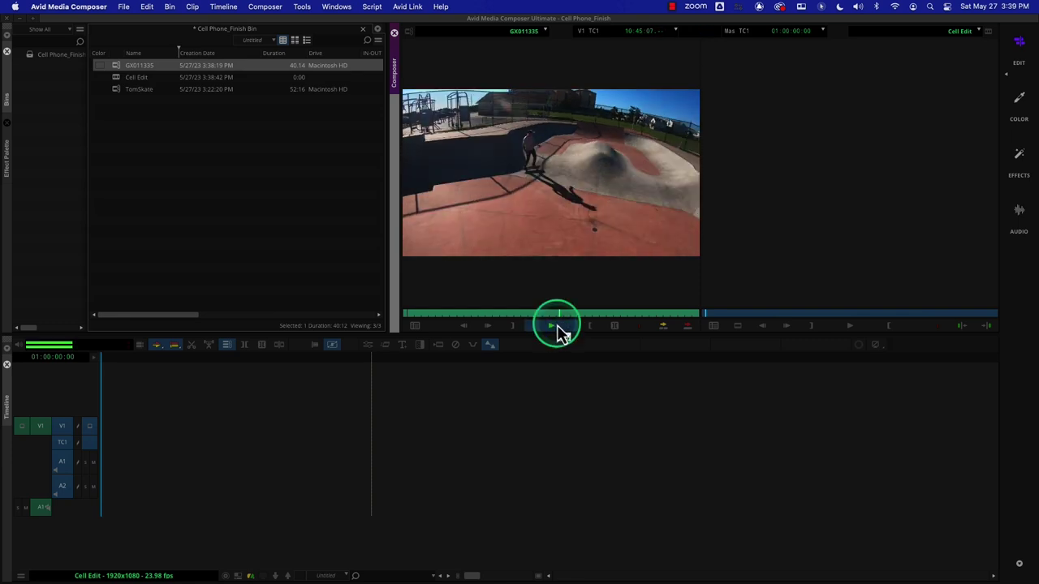
left_click(552, 326)
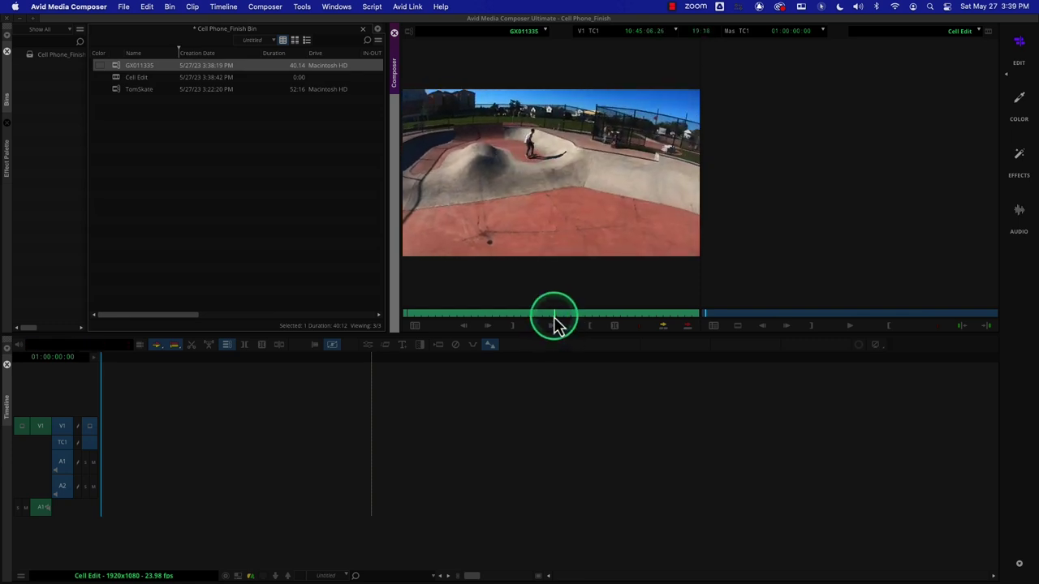
Mark an 8:04 section of GX011335 ending at 10:45:05:16 and splice it into the Cell Edit sequence.
left_click_drag(554, 322, 449, 322)
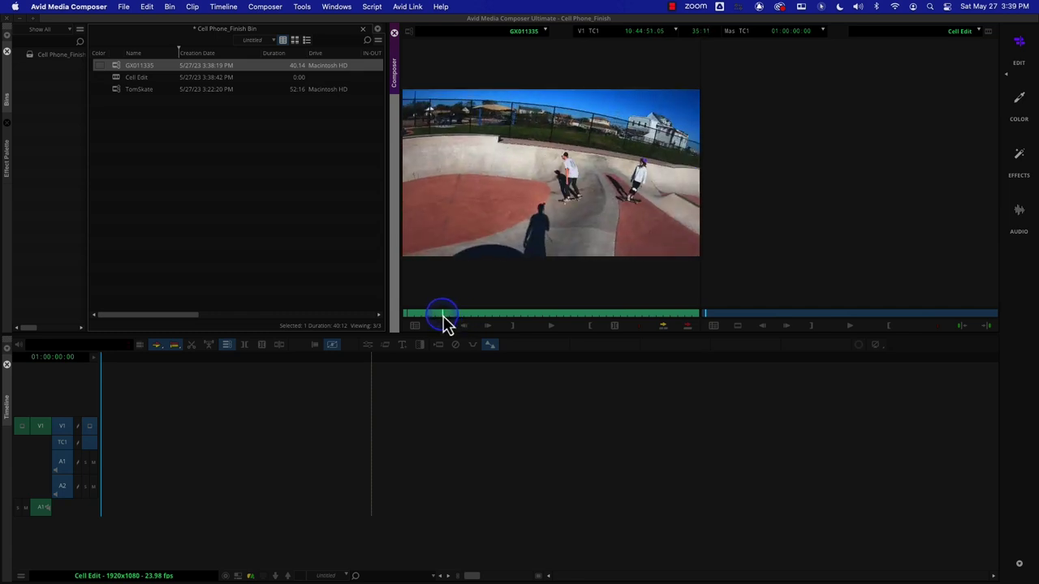
key("i")
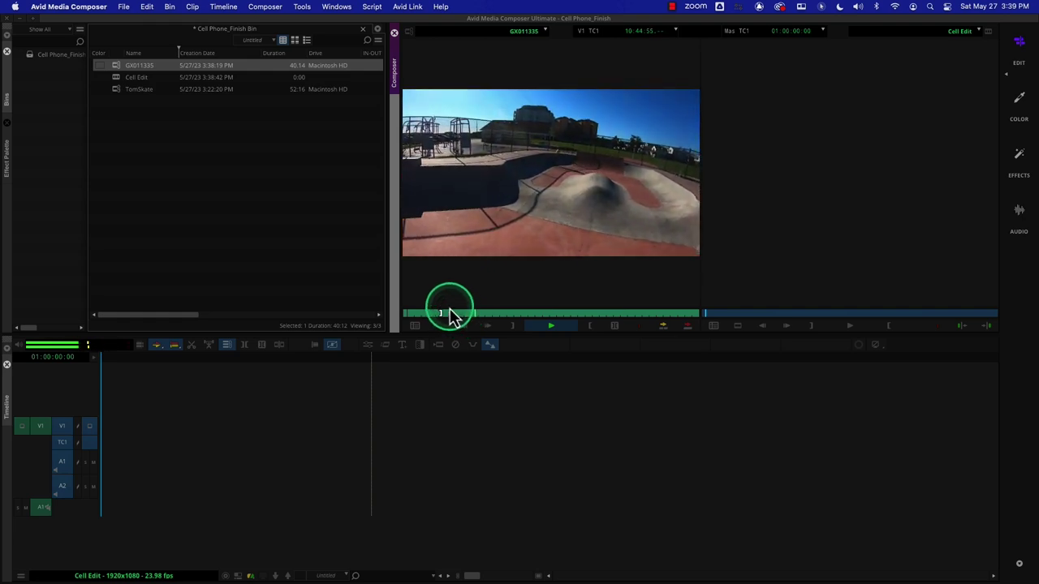
left_click_drag(455, 317, 545, 320)
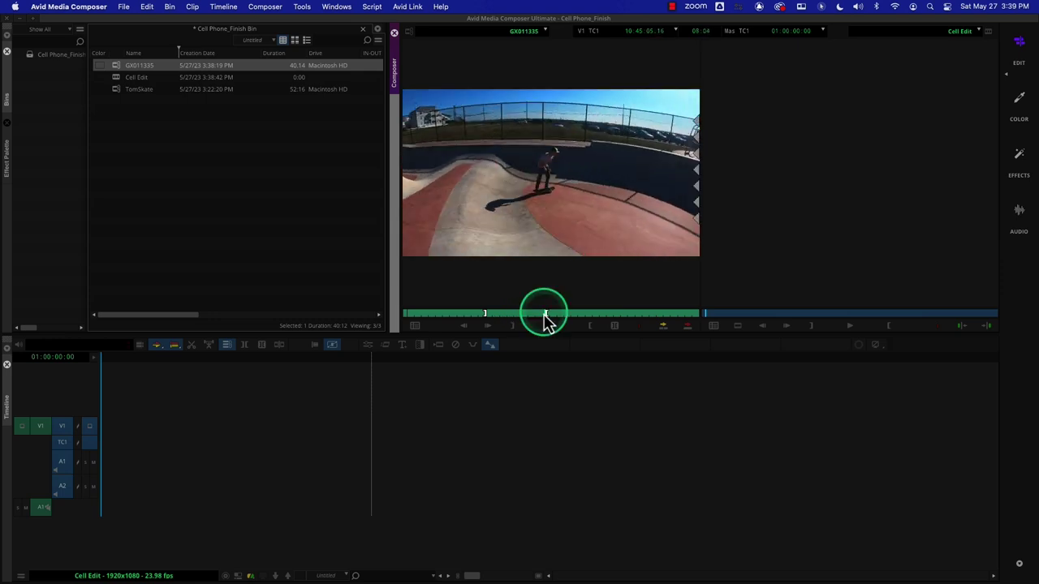
left_click(663, 325)
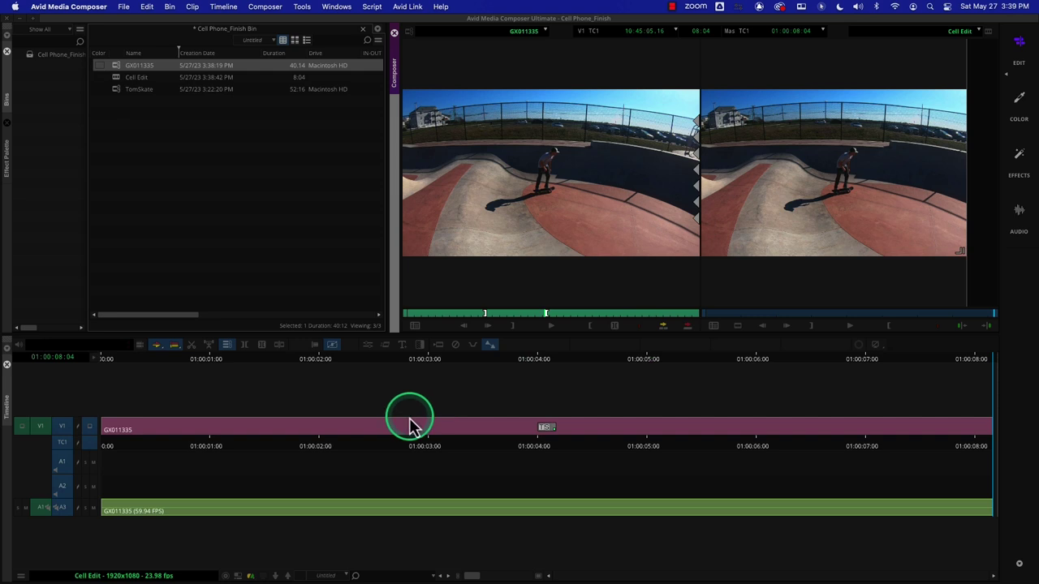
Delete the empty A1 and A2 audio tracks from the Cell Edit sequence.
left_click(212, 448)
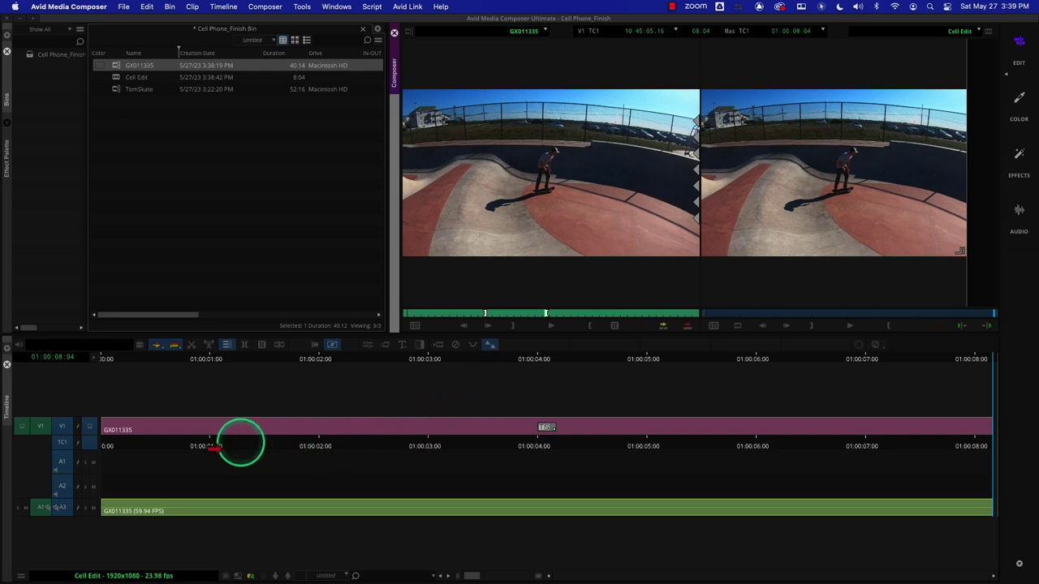
left_click(65, 491)
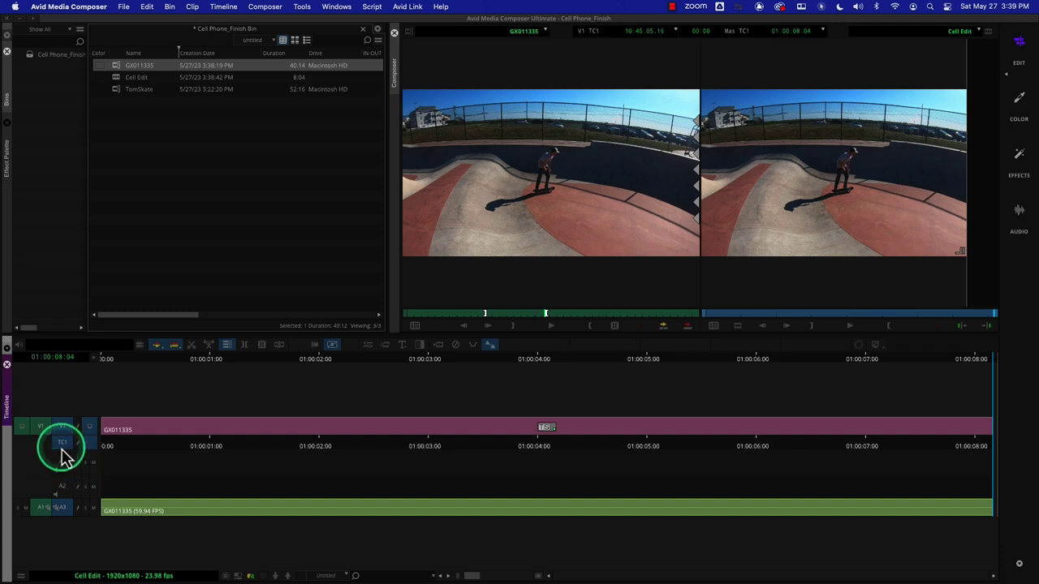
left_click_drag(65, 457, 58, 439)
left_click_drag(65, 480, 72, 513)
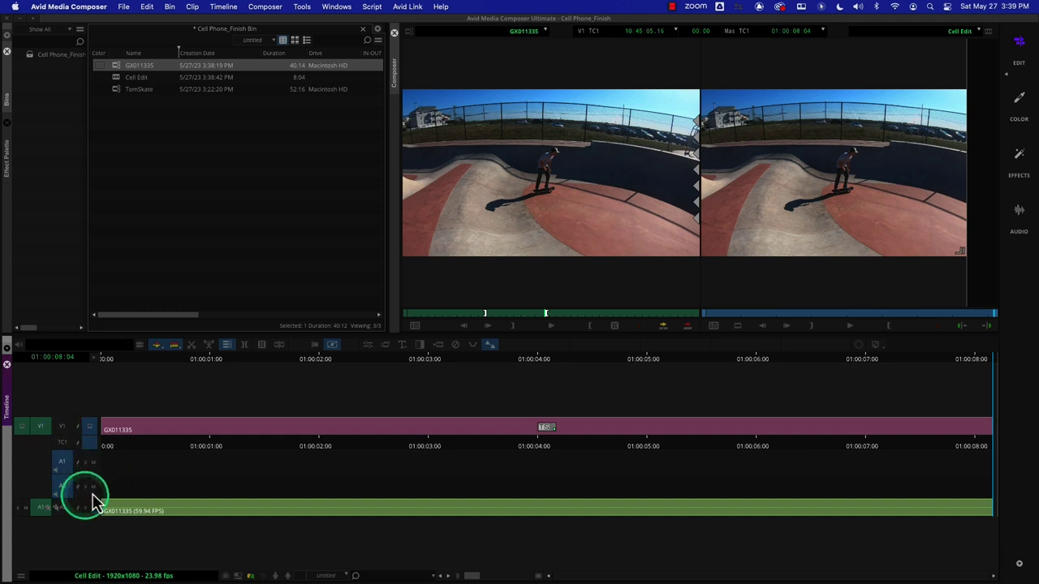
left_click(556, 308)
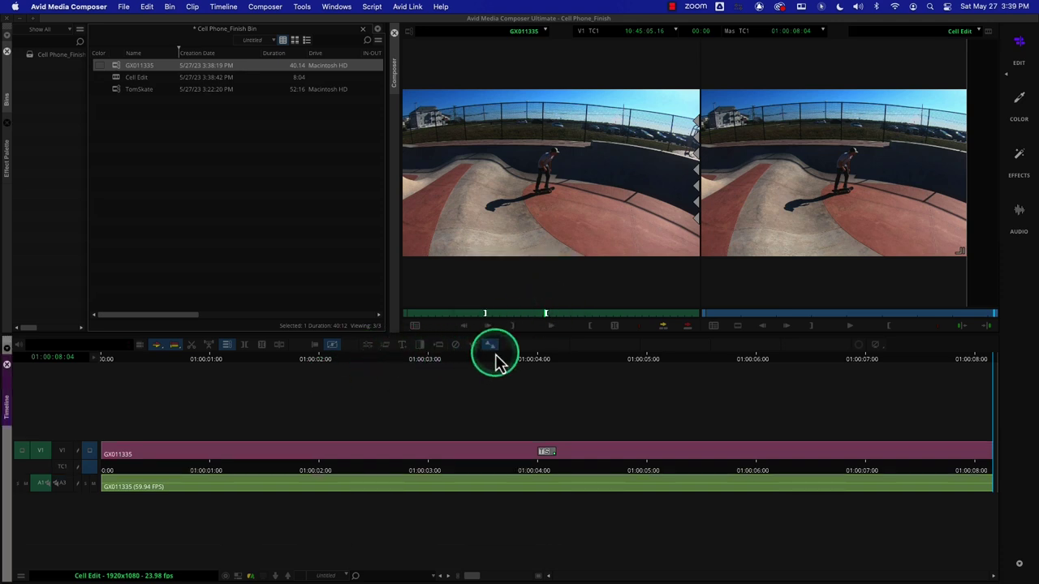
Load TomSkate into the source monitor and open the clip's Source Settings.
double_click(113, 89)
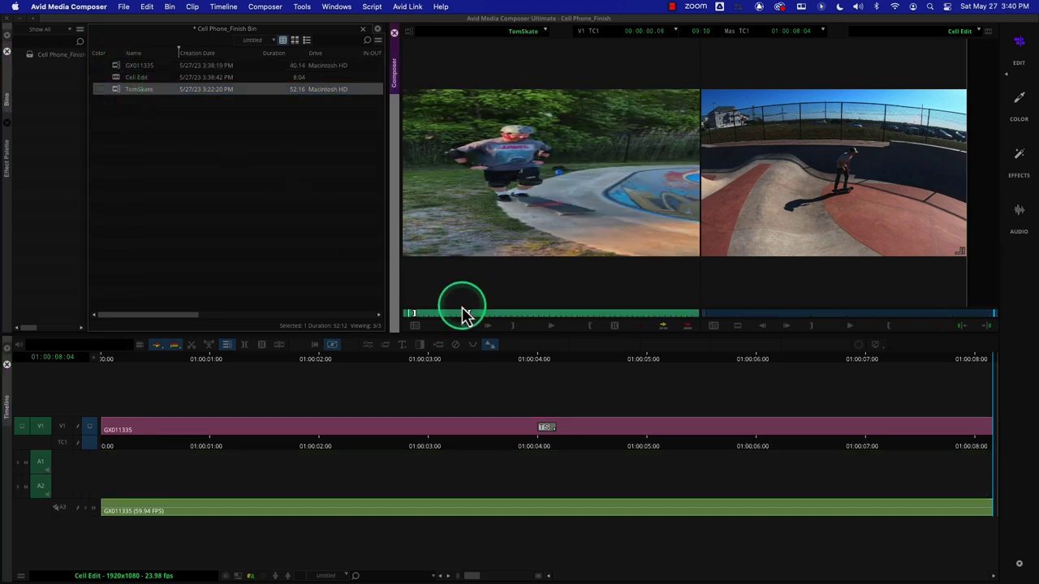
left_click(468, 313)
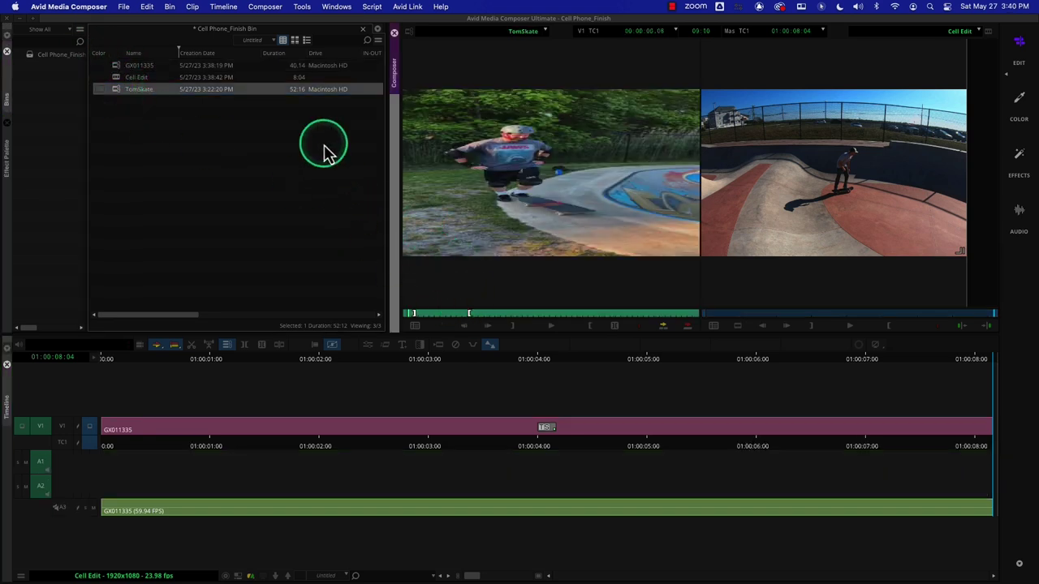
right_click(119, 91)
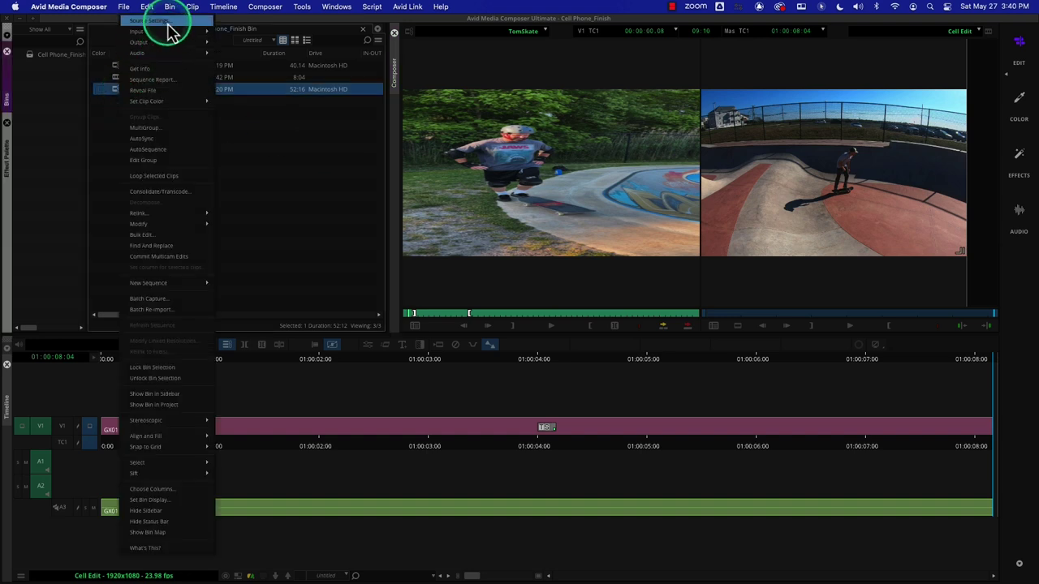
left_click(167, 22)
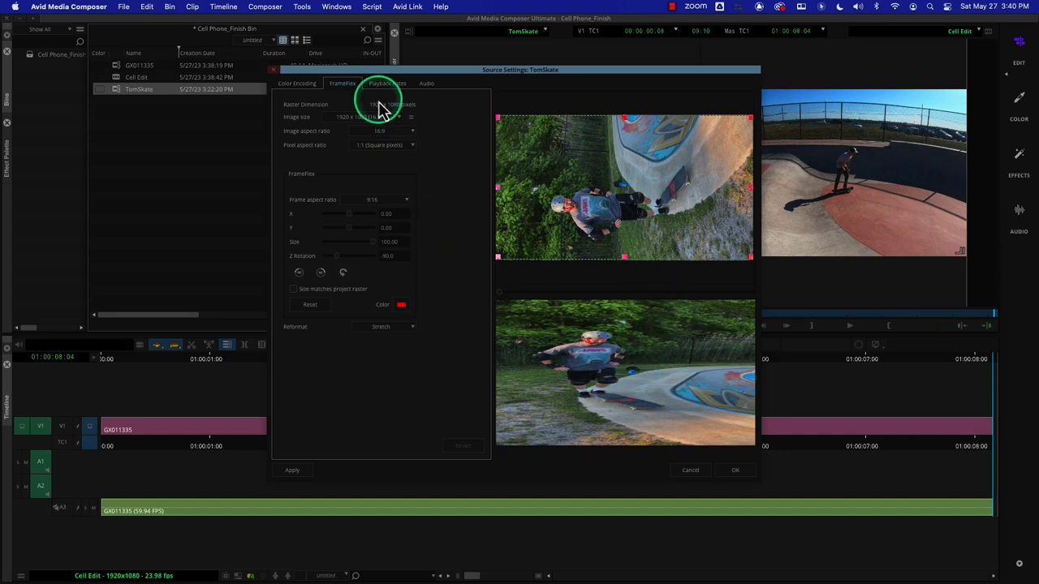
Set TomSkate's FrameFlex image aspect ratio to 9:16, match its size to the project raster, and accept the source settings.
left_click(399, 122)
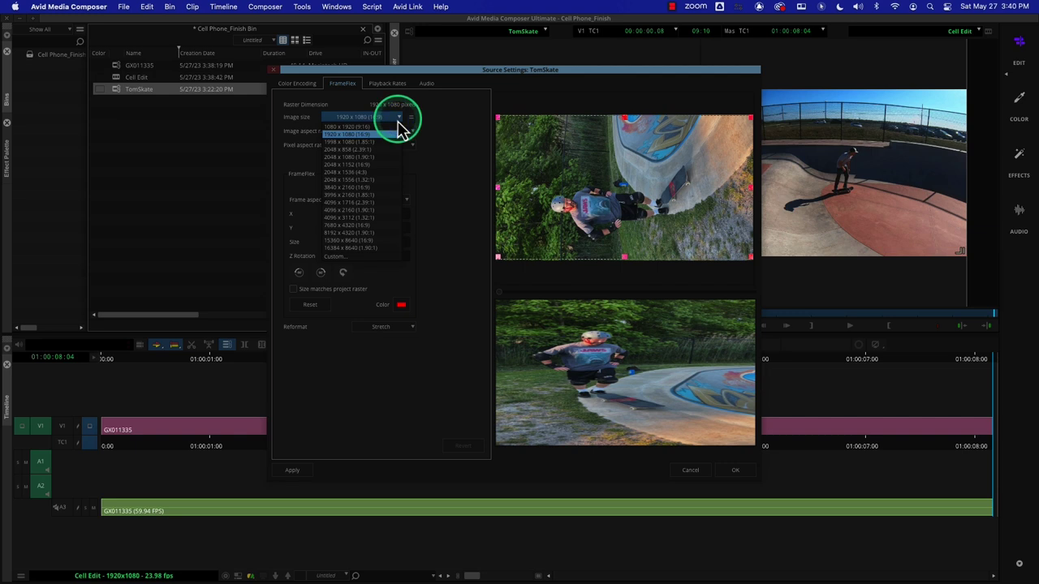
left_click(458, 130)
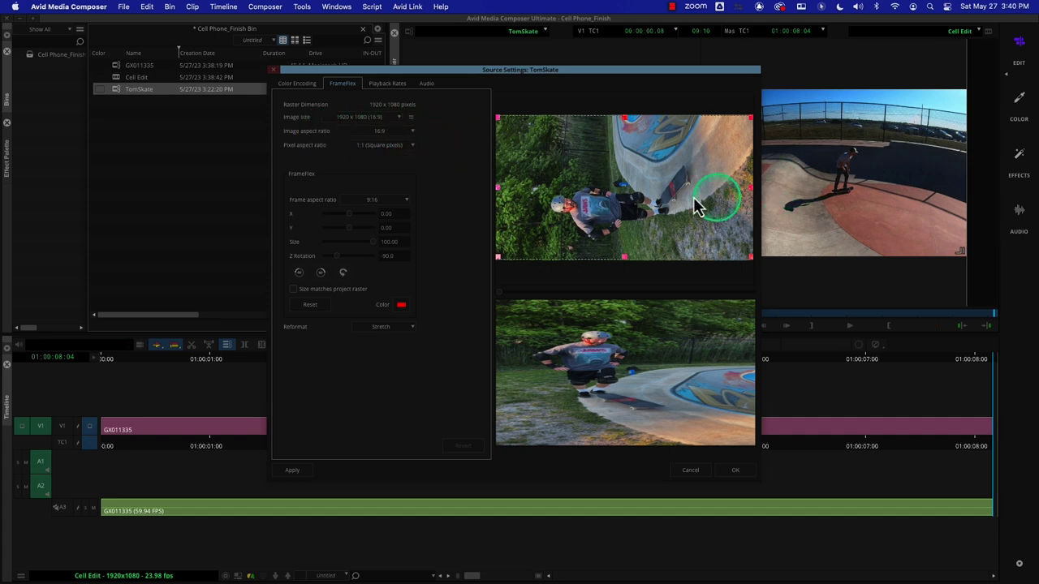
left_click(405, 134)
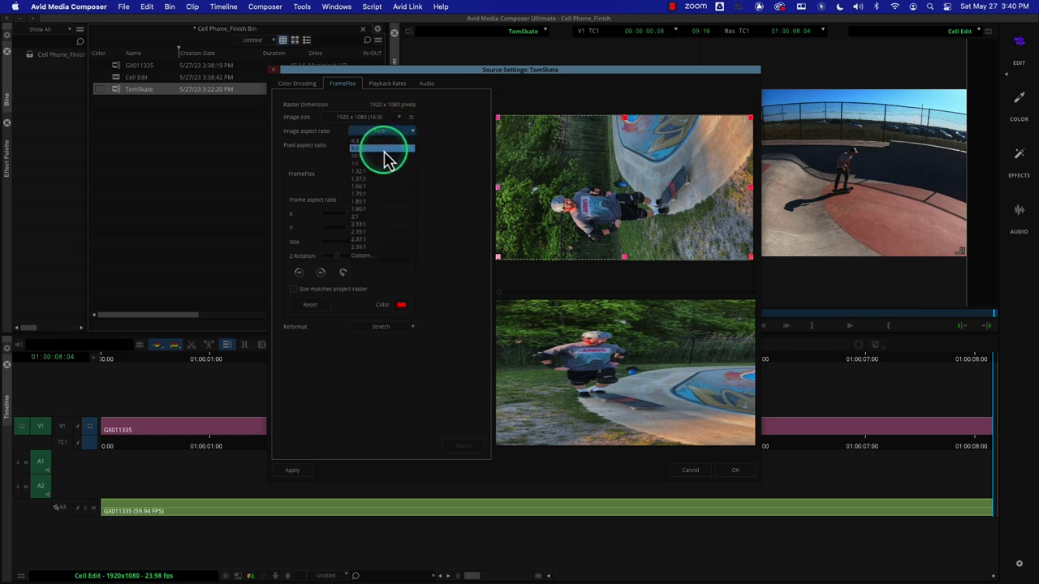
left_click(385, 149)
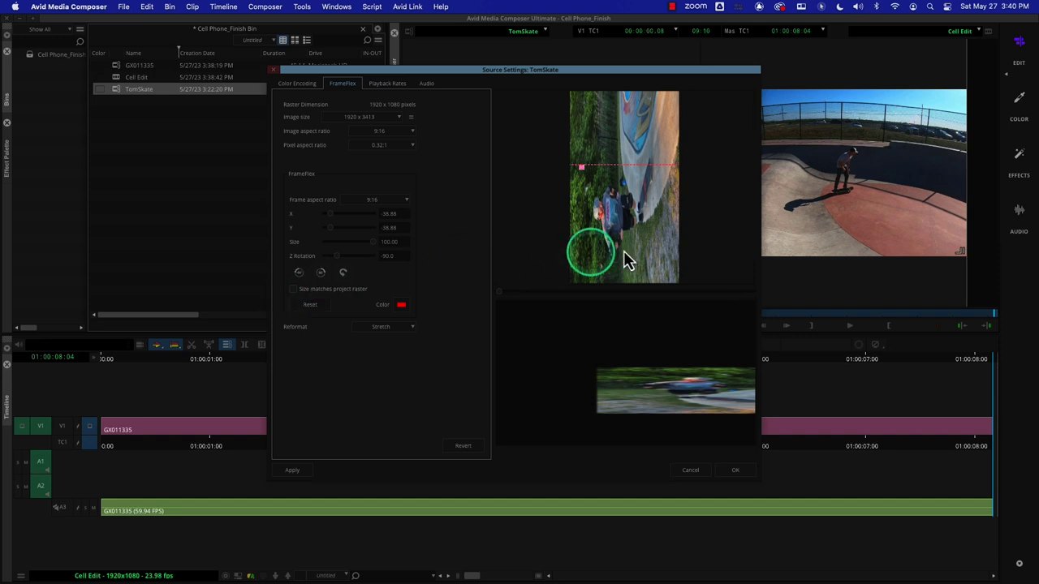
left_click(293, 291)
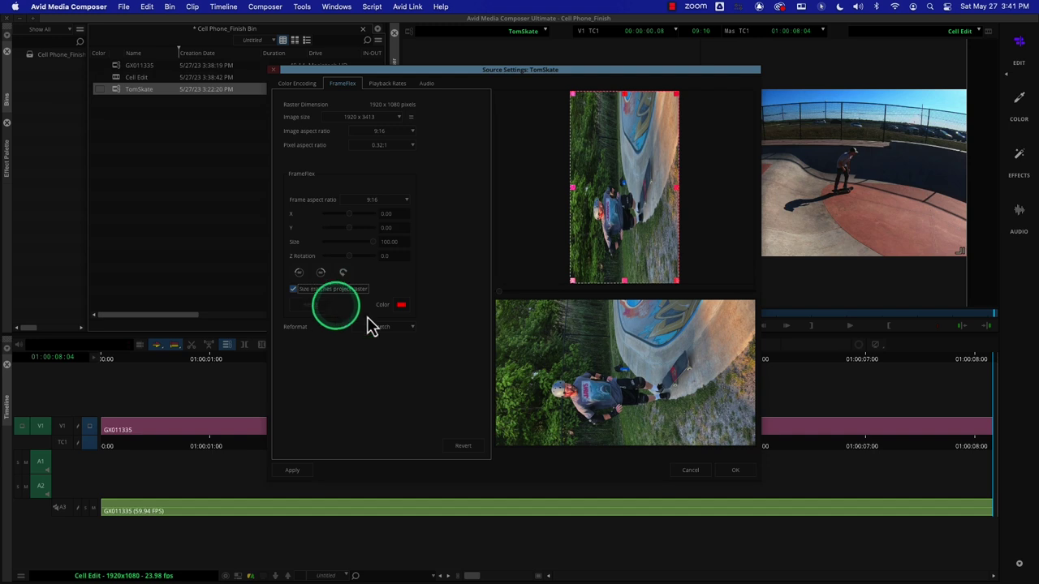
left_click(731, 474)
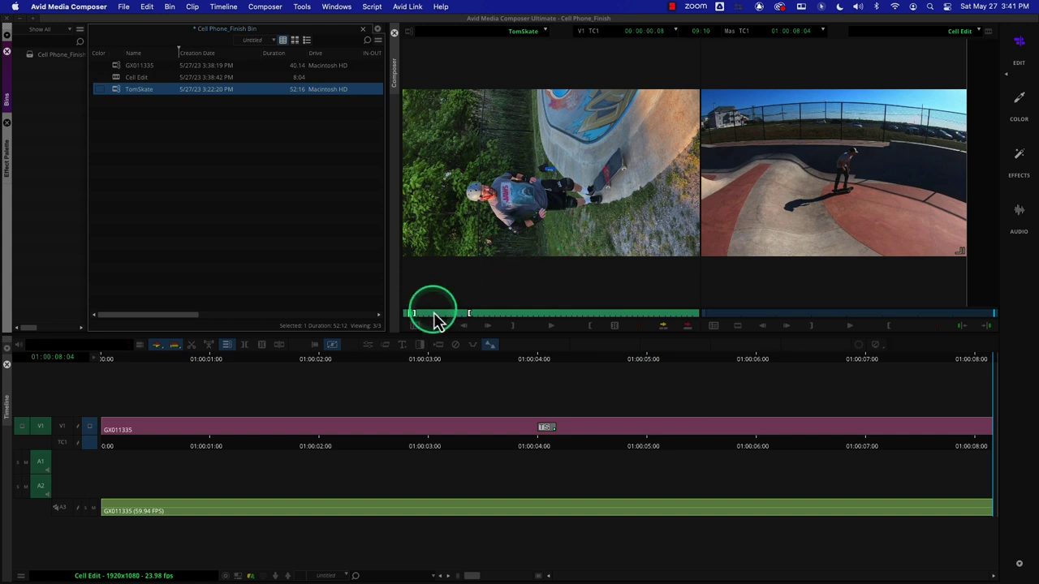
Splice the marked 9:10 section of TomSkate, video only, onto V1 at the end of the Cell Edit sequence.
left_click_drag(443, 320, 466, 319)
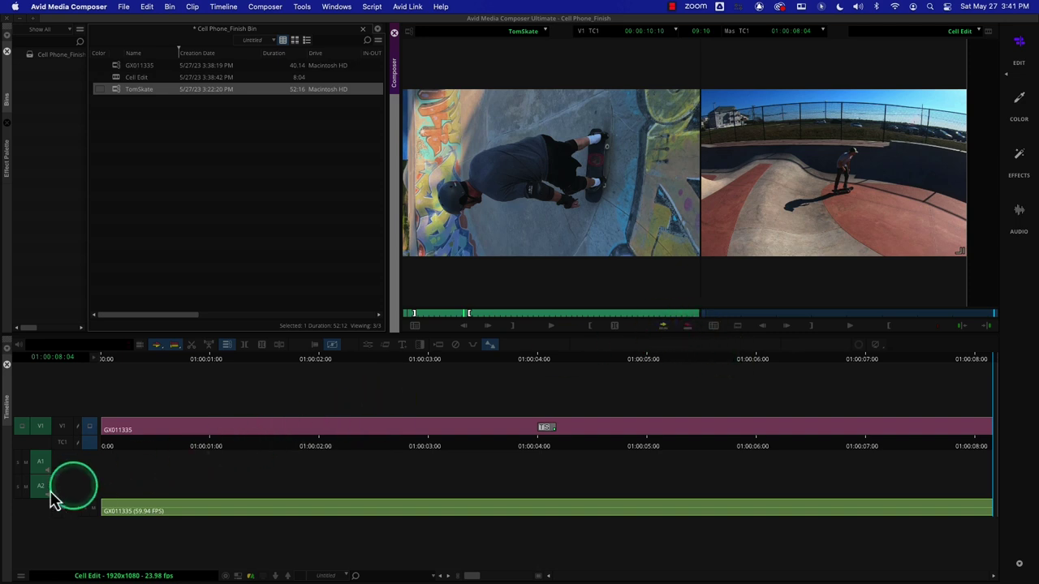
left_click(40, 468)
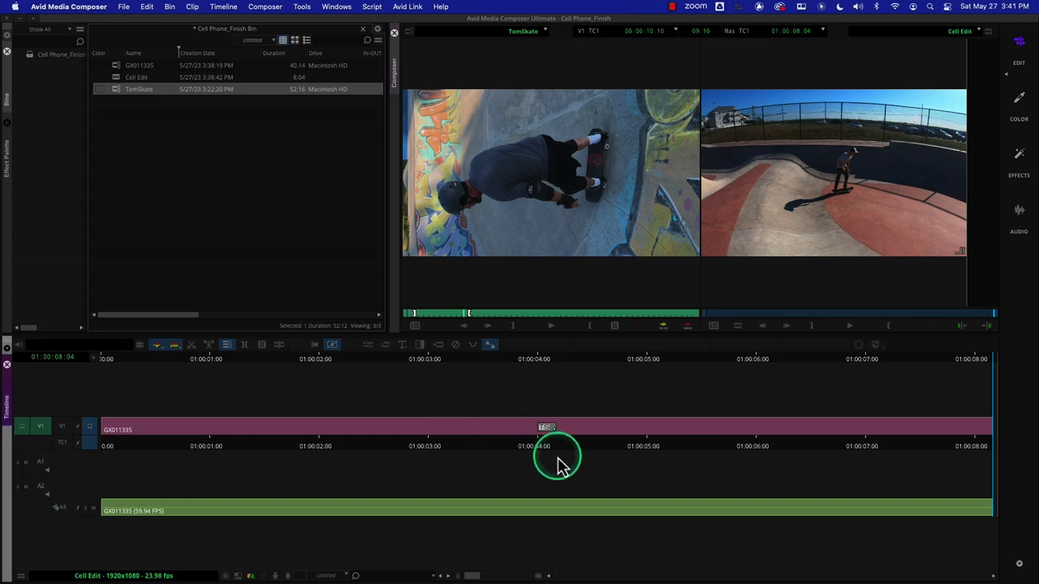
left_click(665, 327)
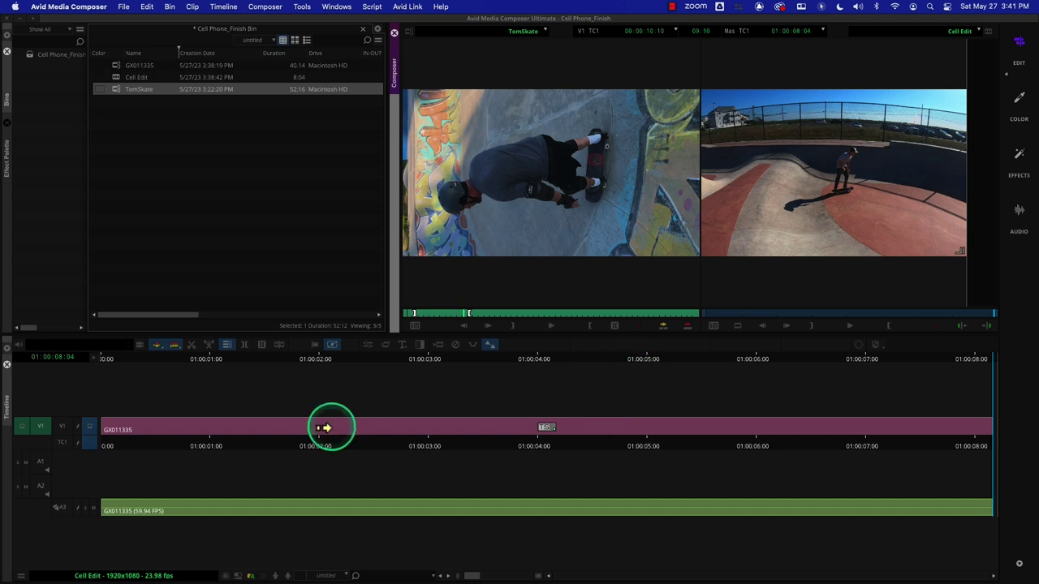
left_click(63, 430)
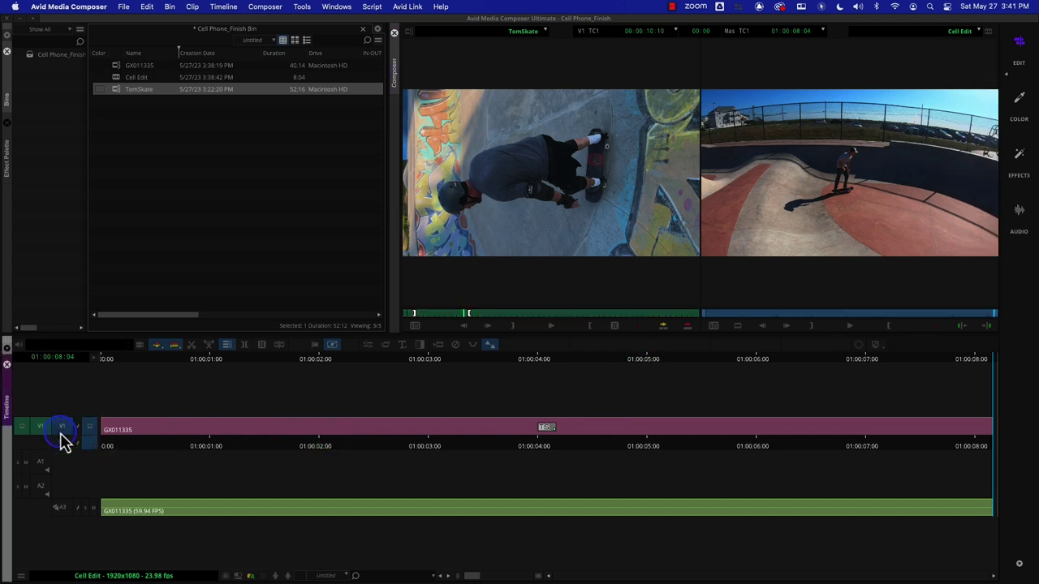
left_click(662, 326)
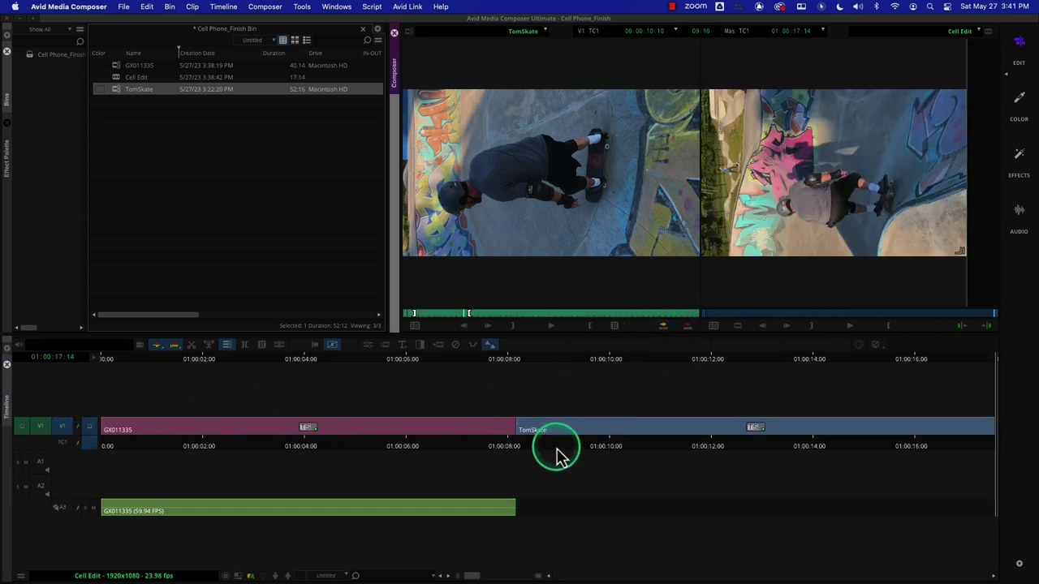
Clear the source monitor and park the playhead on the TomSkate segment at 01:00:09:17.
left_click_drag(557, 456, 484, 459)
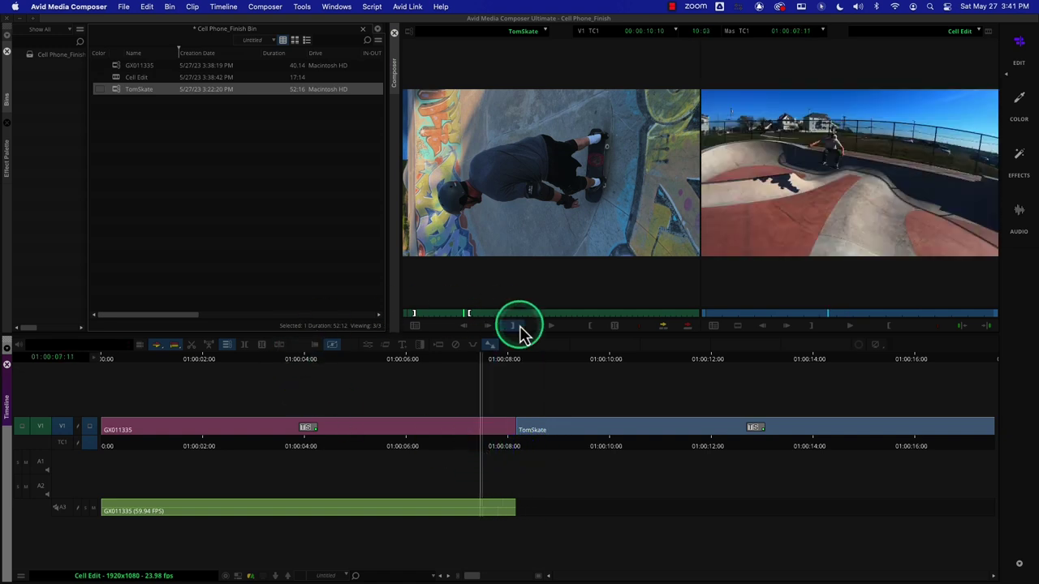
left_click(547, 34)
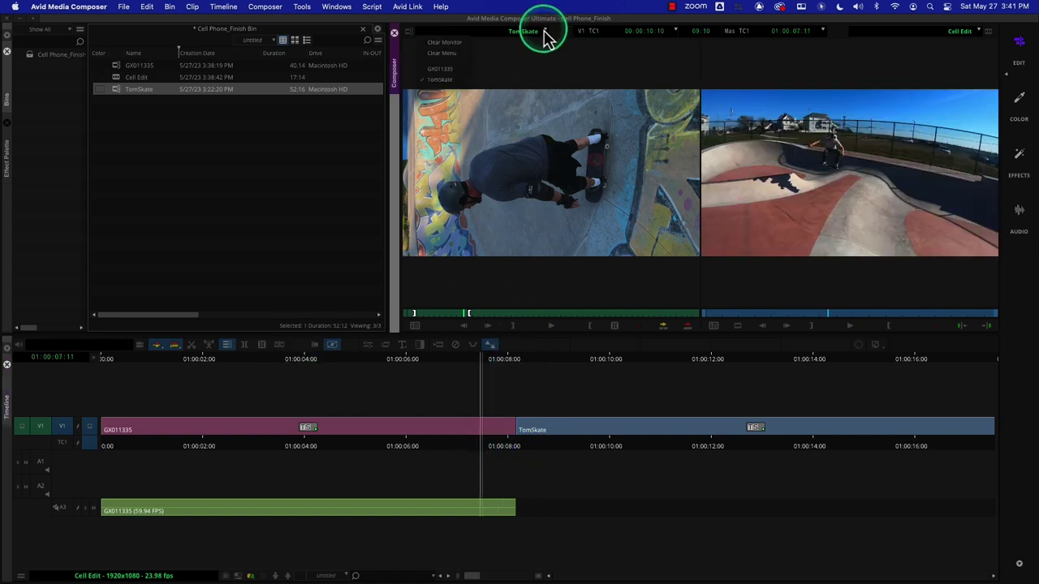
left_click(454, 43)
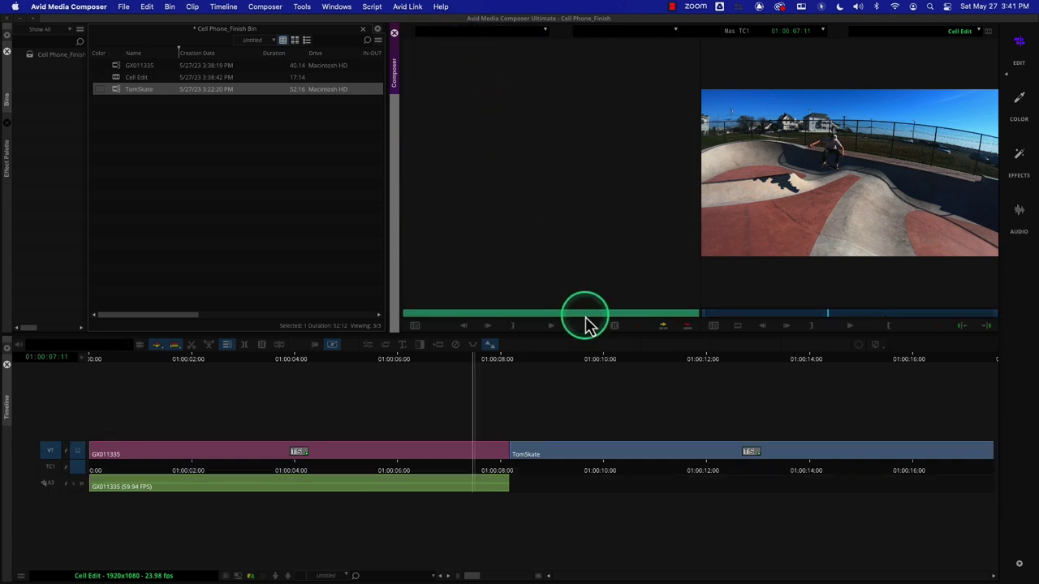
left_click_drag(475, 479, 594, 477)
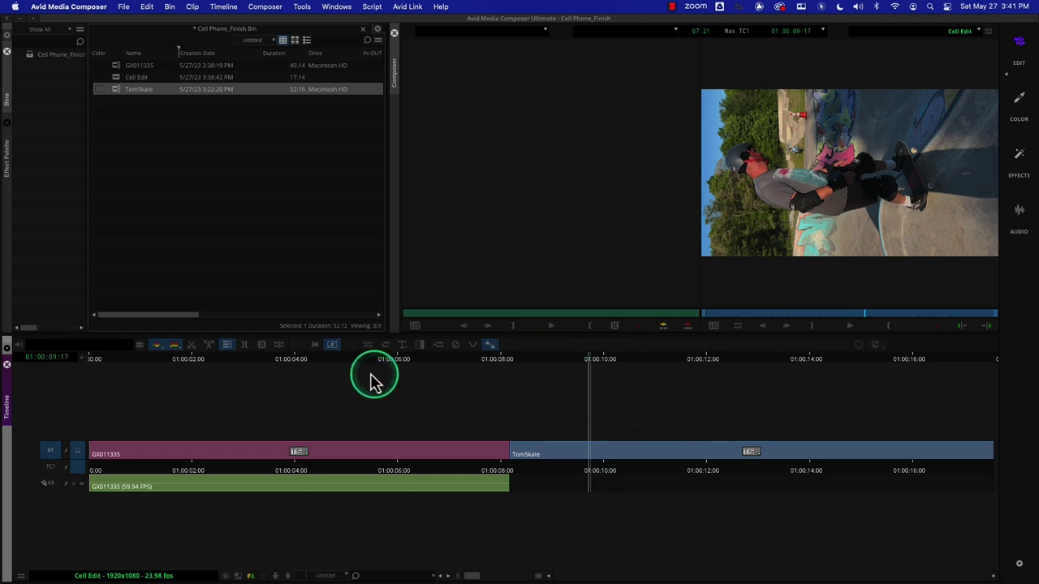
Try rotating the TomSkate segment 90 degrees right with its FrameFlex parameters, undo the rotation, and close the Effect Editor.
left_click(368, 345)
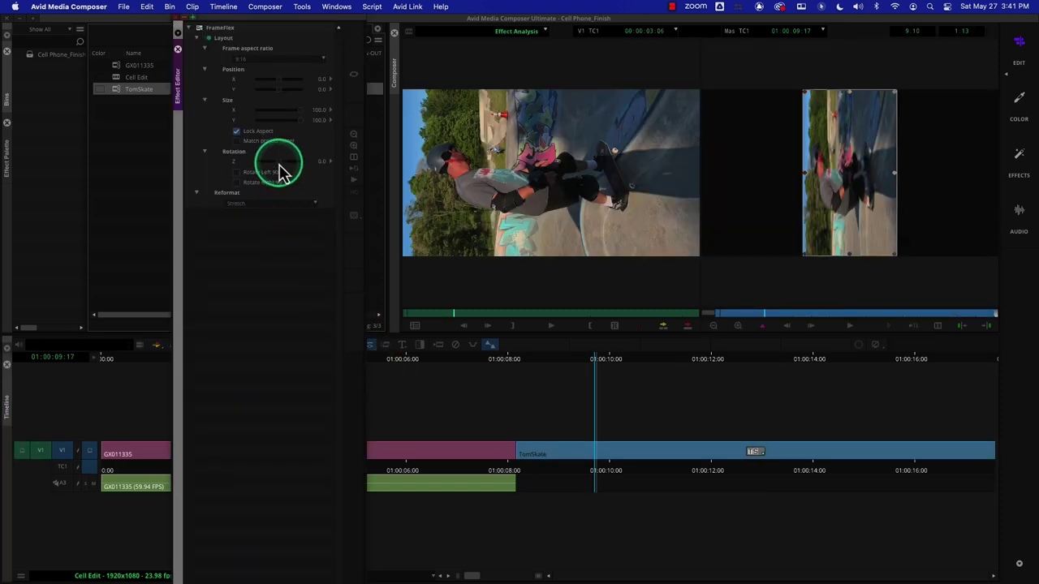
left_click(238, 183)
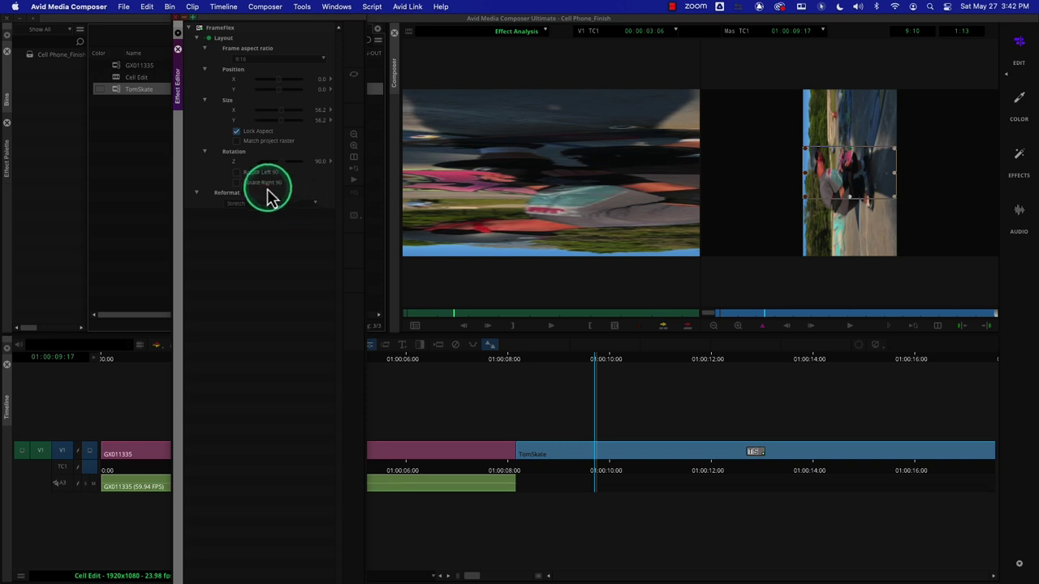
left_click(276, 181)
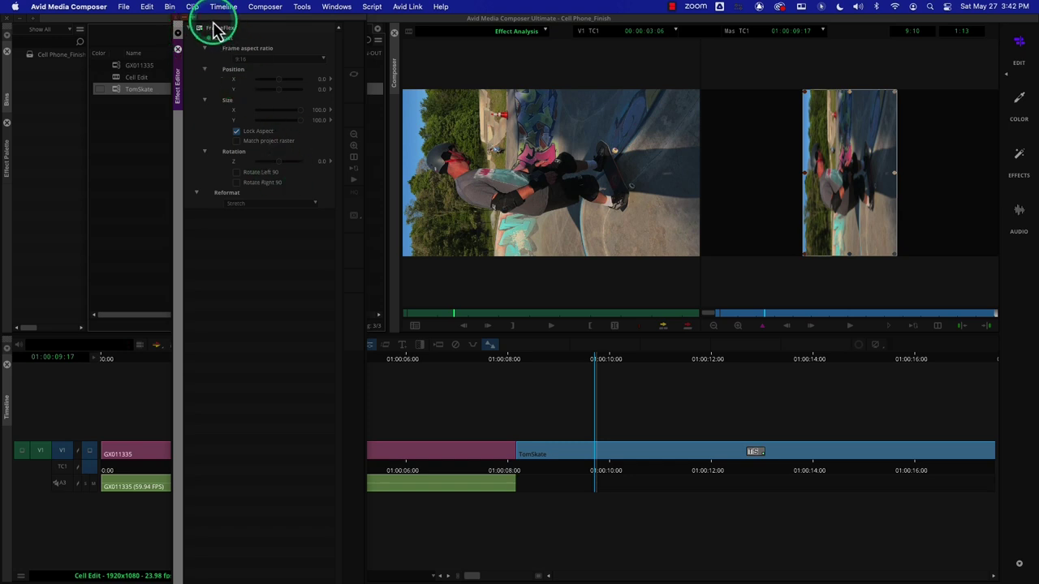
left_click(178, 50)
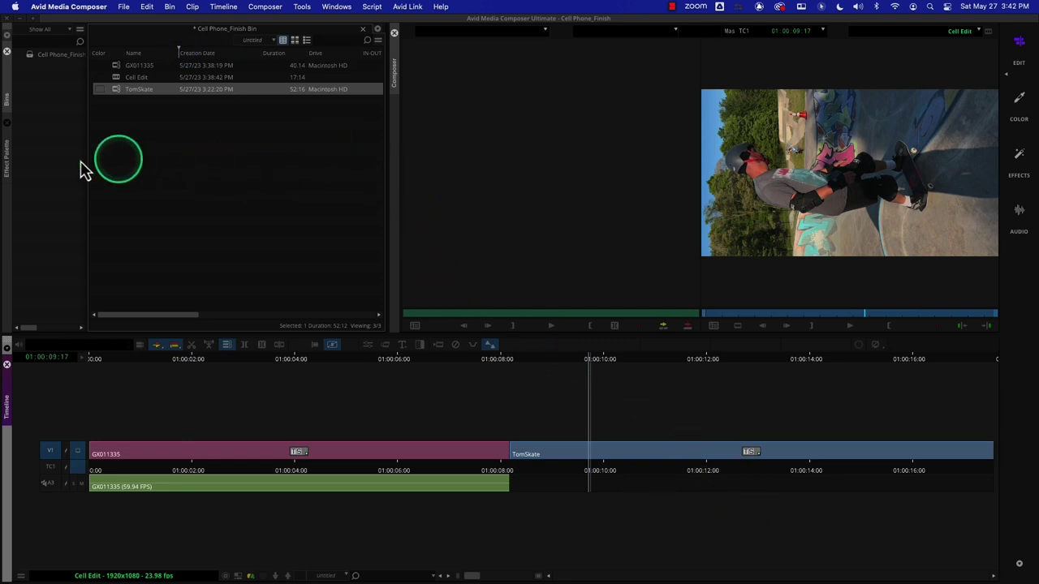
Apply the 3D Warp blend effect to the TomSkate segment and open its parameters in the Effect Editor.
left_click(11, 165)
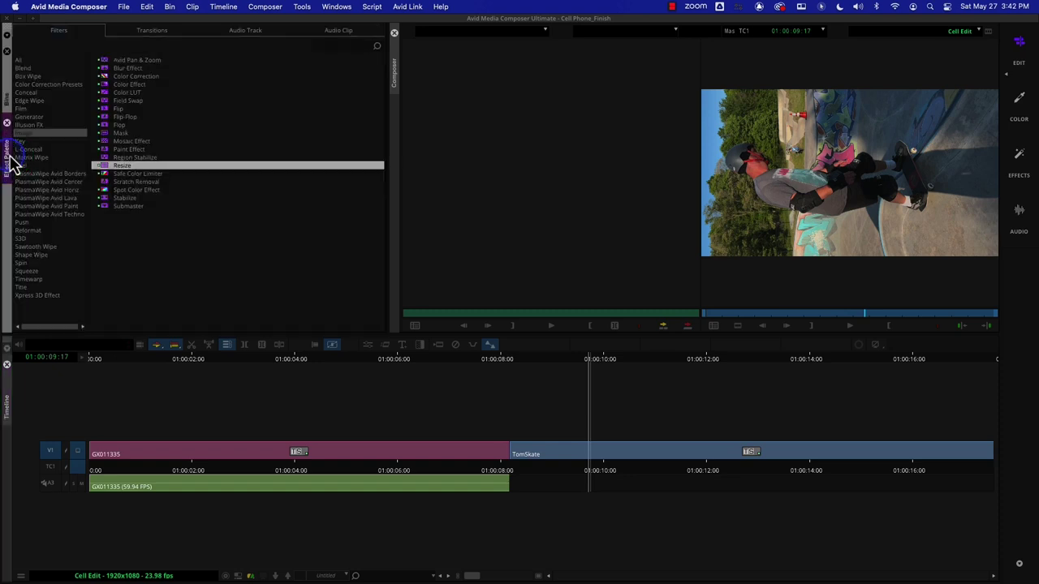
left_click(30, 70)
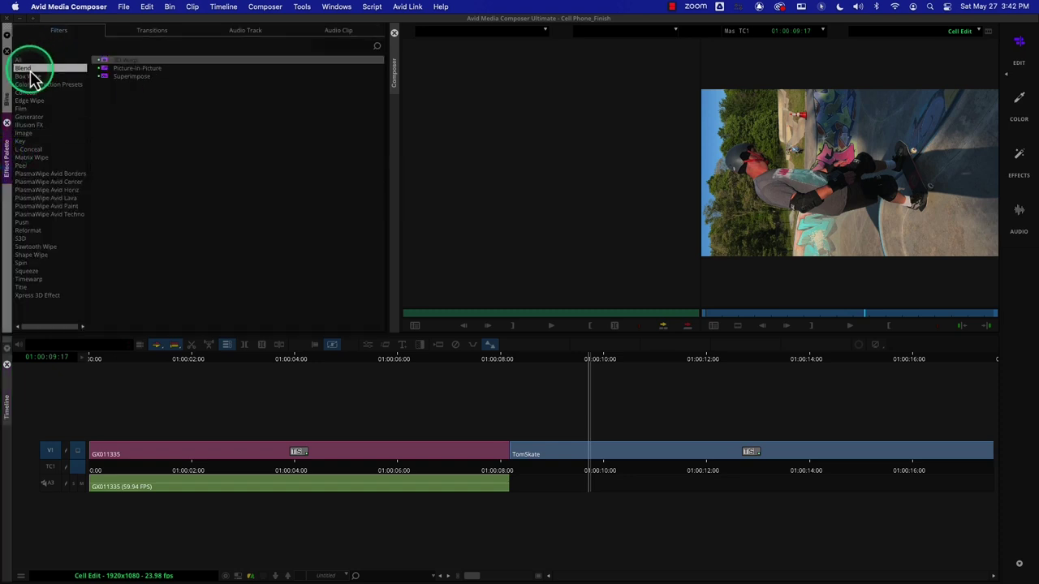
left_click(103, 61)
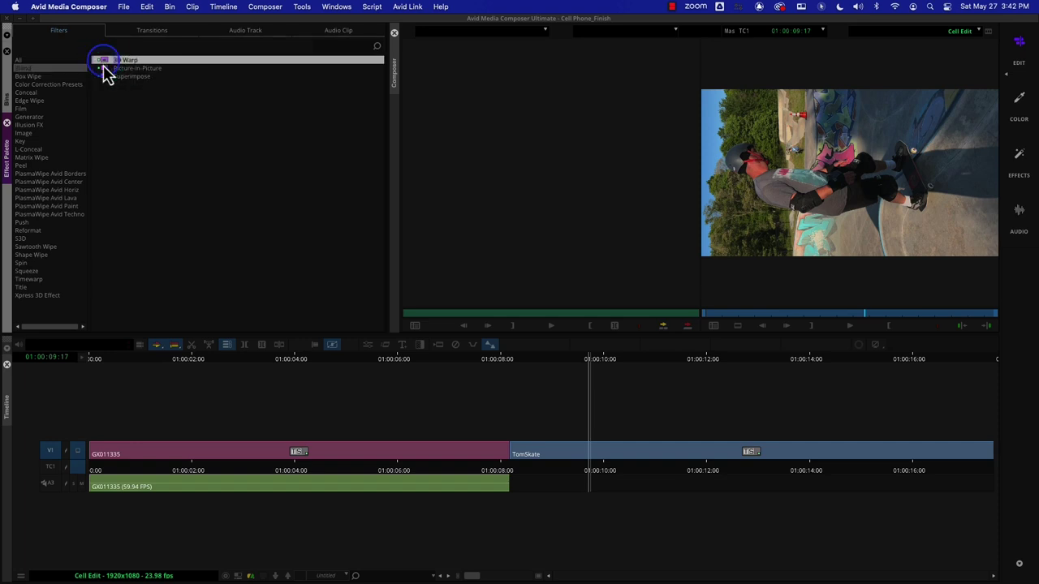
left_click(36, 295)
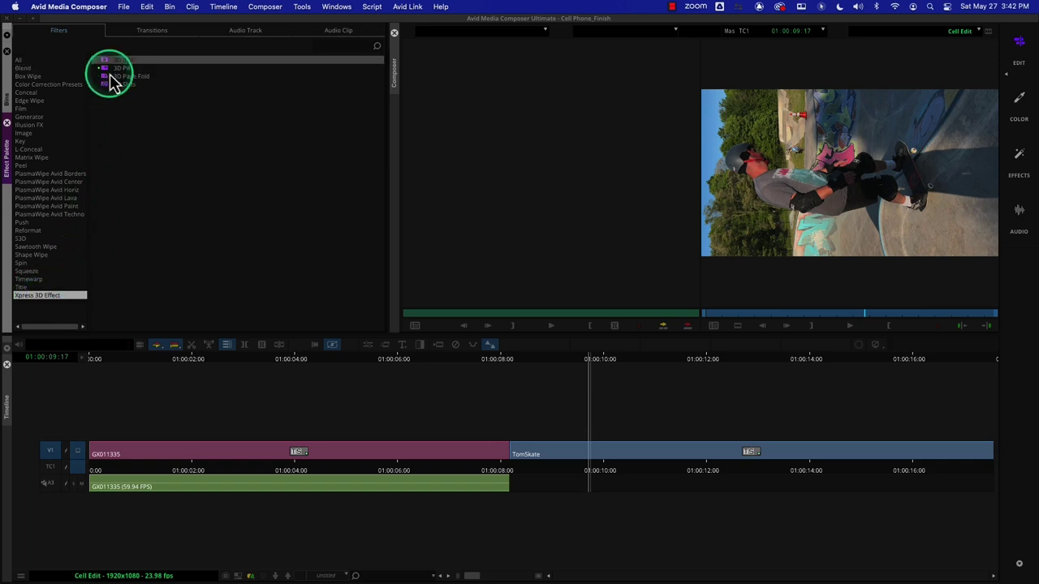
left_click(23, 68)
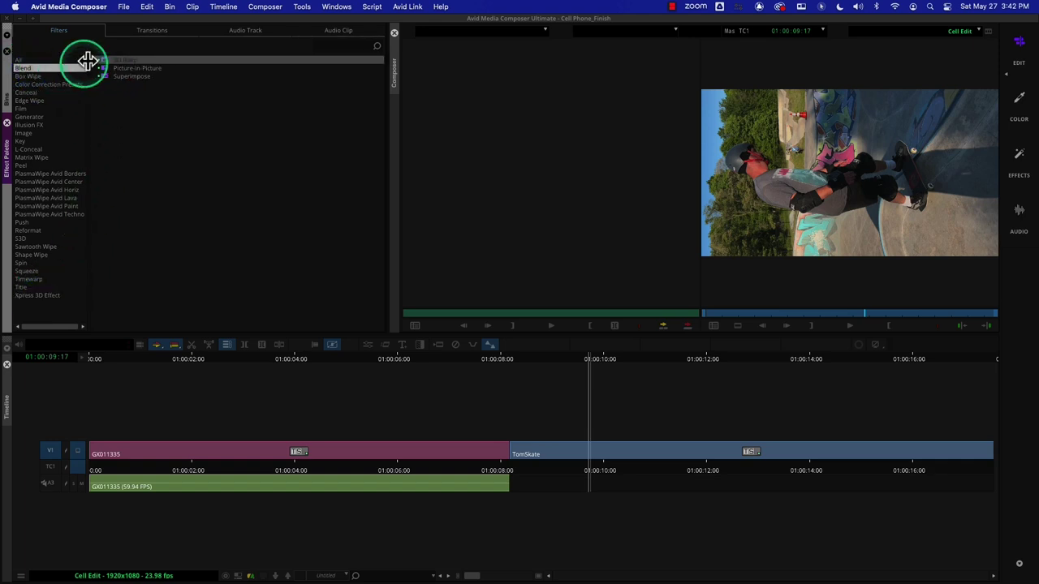
left_click(104, 62)
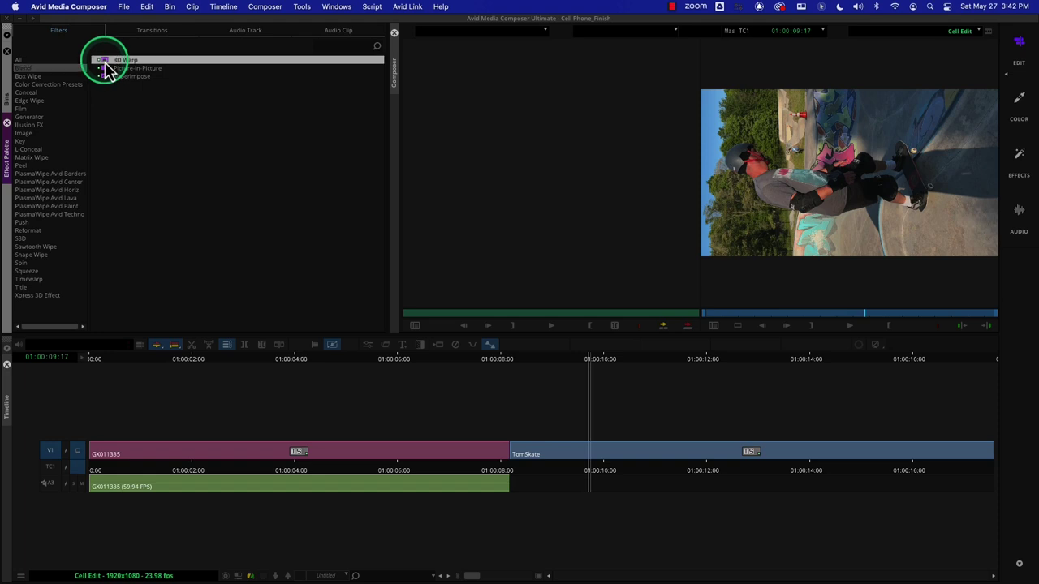
left_click_drag(780, 442, 720, 454)
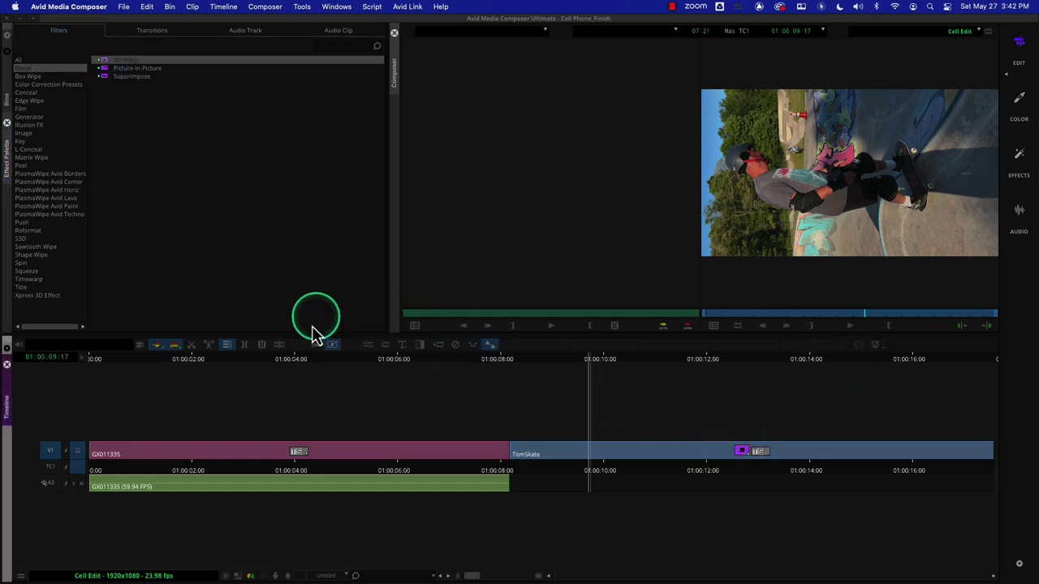
left_click(367, 346)
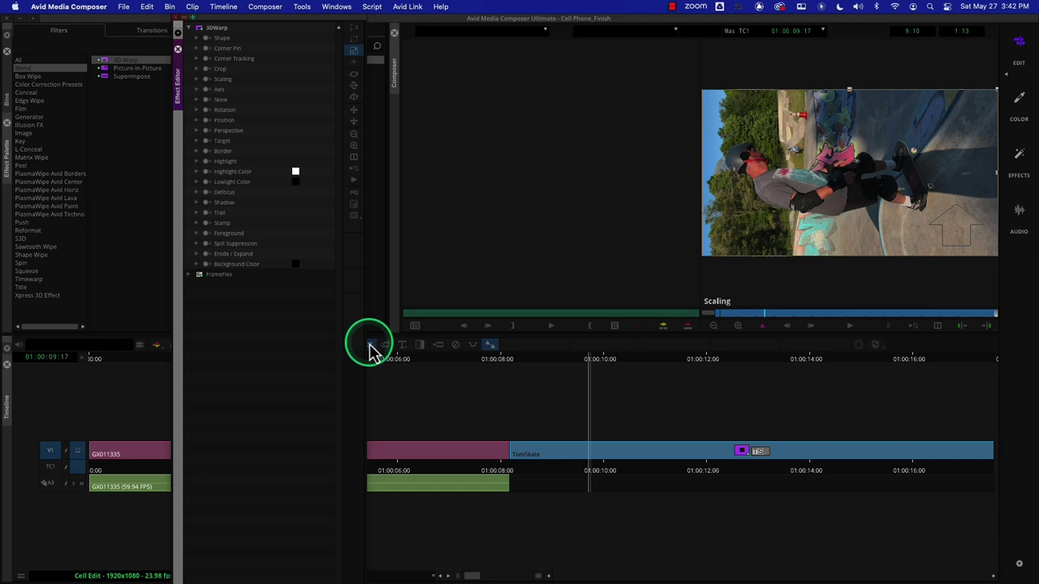
Set the 3D Warp Z rotation of the TomSkate segment to 90.
left_click(197, 110)
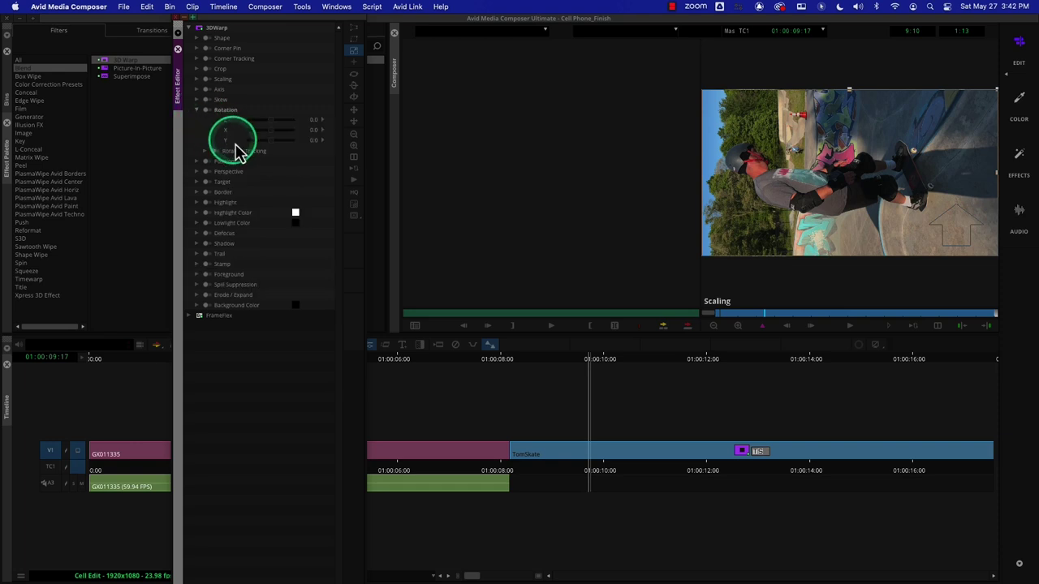
left_click(272, 122)
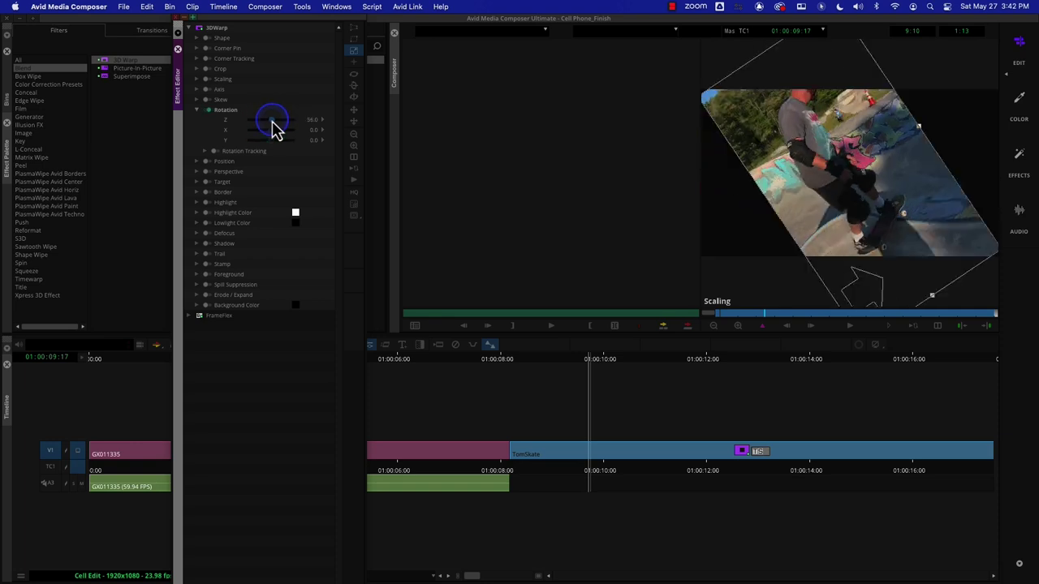
left_click_drag(276, 130, 276, 130)
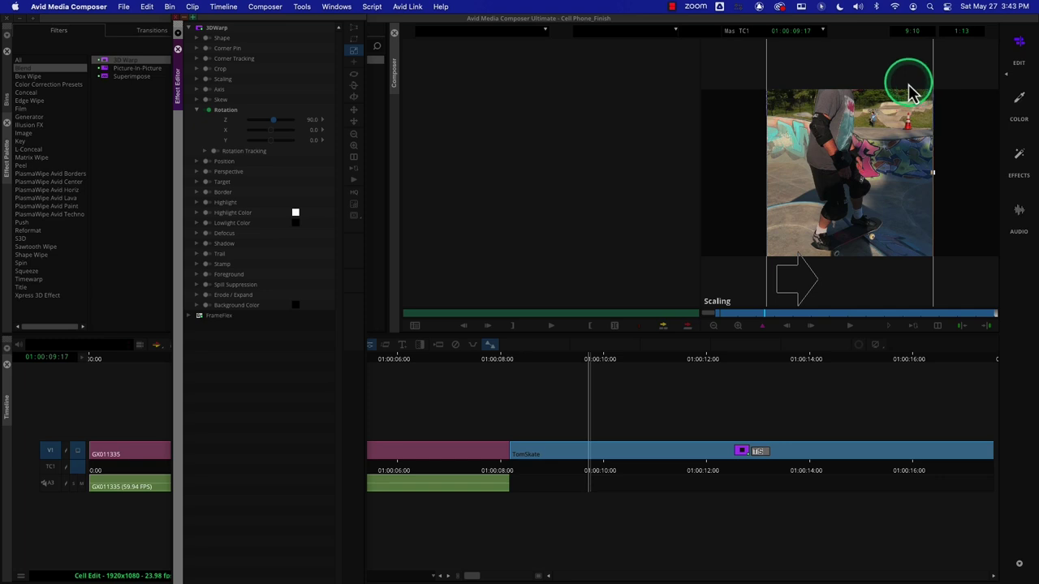
Expand the 3D Warp Scaling parameters and work out 9 divided by 16 in Calculator, closing it when done.
left_click(197, 80)
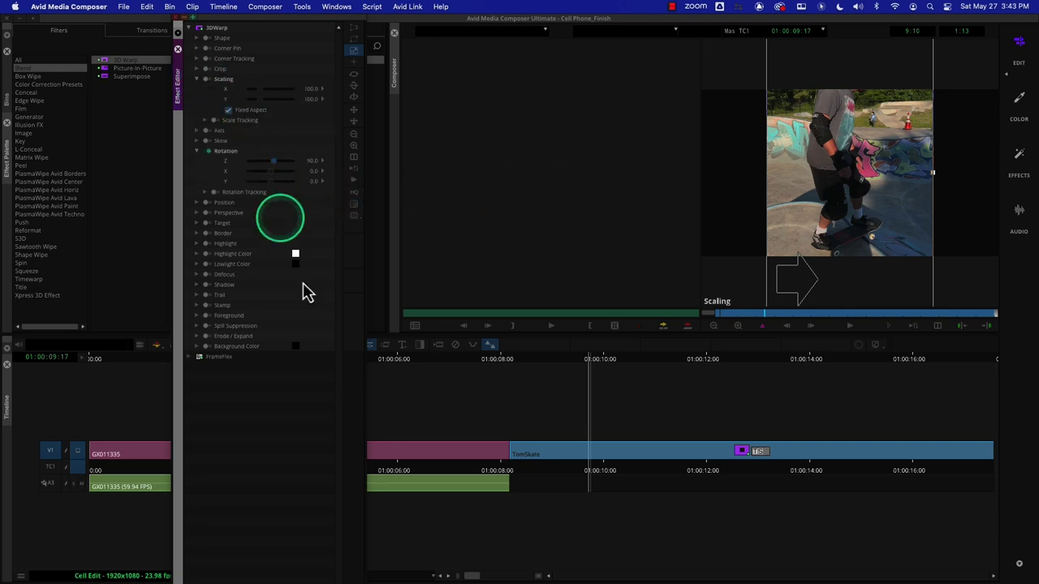
mouse_move(280, 572)
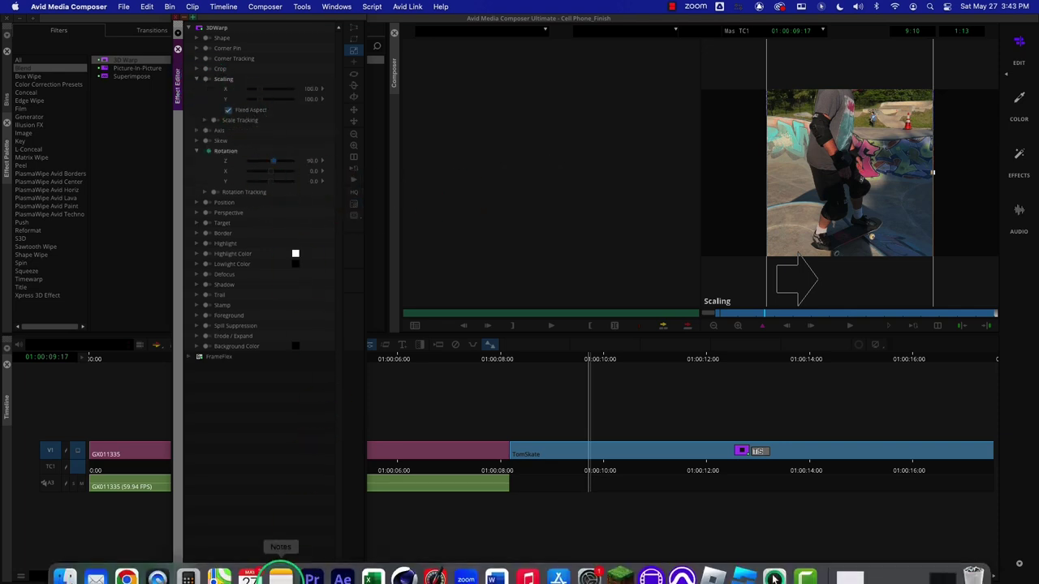
left_click(188, 575)
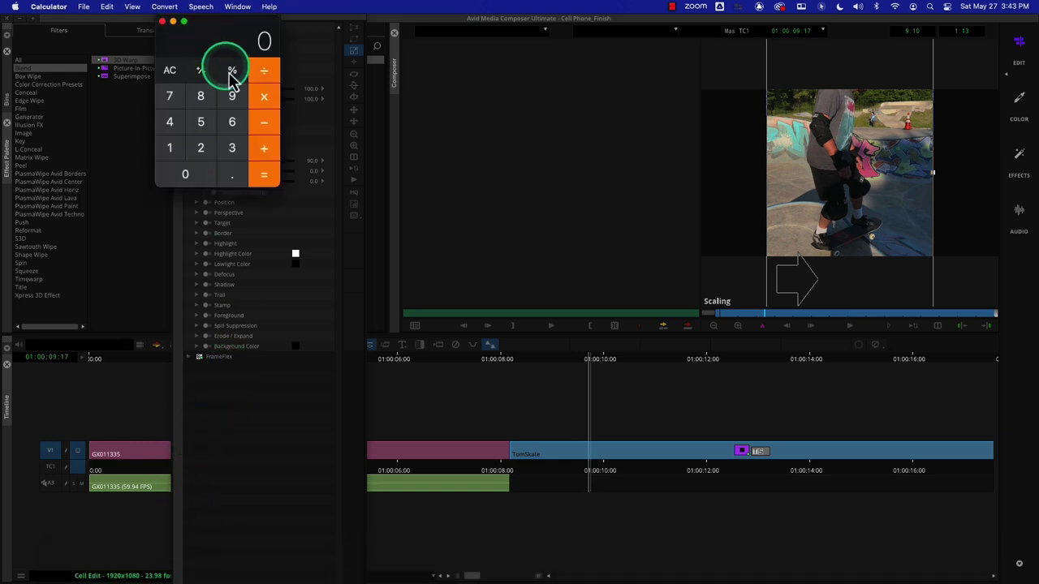
left_click(172, 150)
left_click(228, 133)
left_click(271, 185)
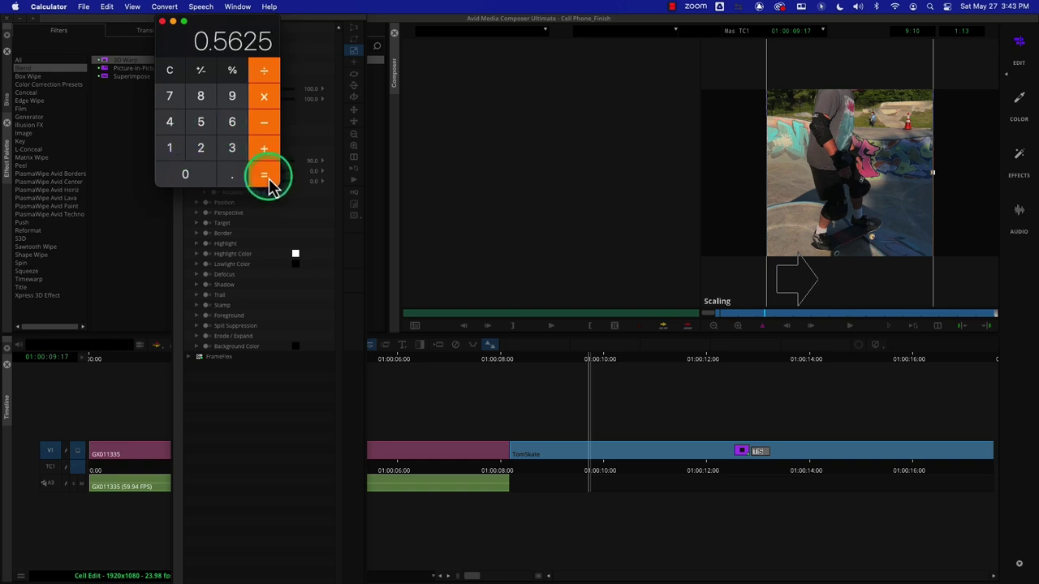
left_click(162, 22)
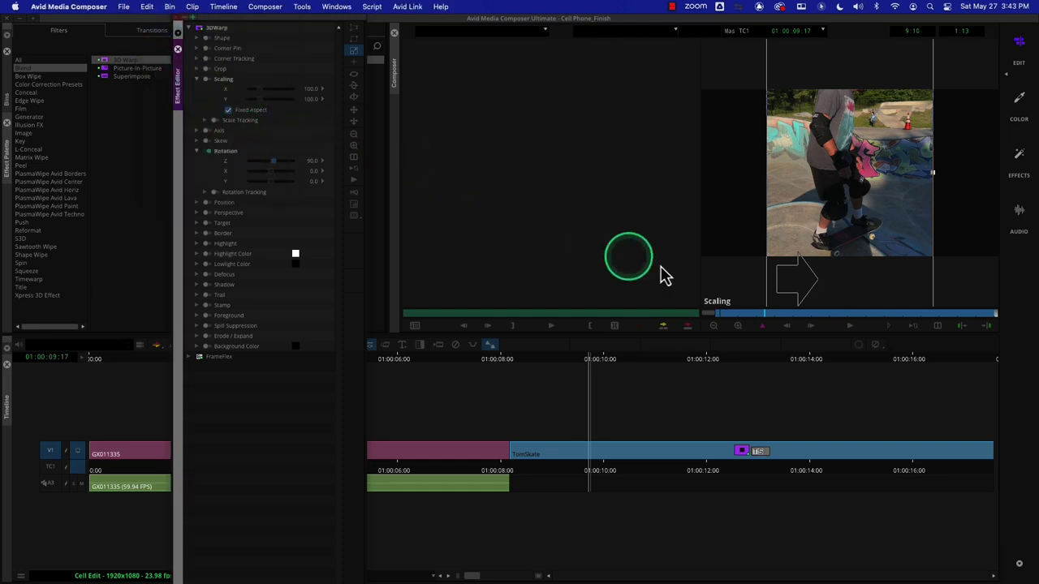
Scale the TomSkate segment to 56.3 in X and Y with fixed aspect, and close the Effect Editor.
left_click_drag(845, 138, 836, 174)
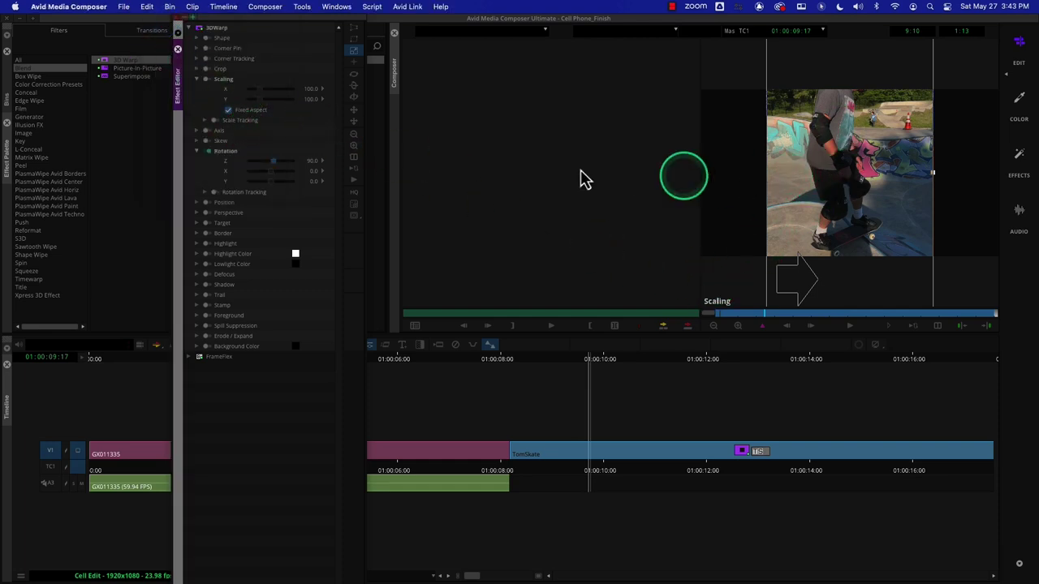
left_click_drag(277, 102, 260, 103)
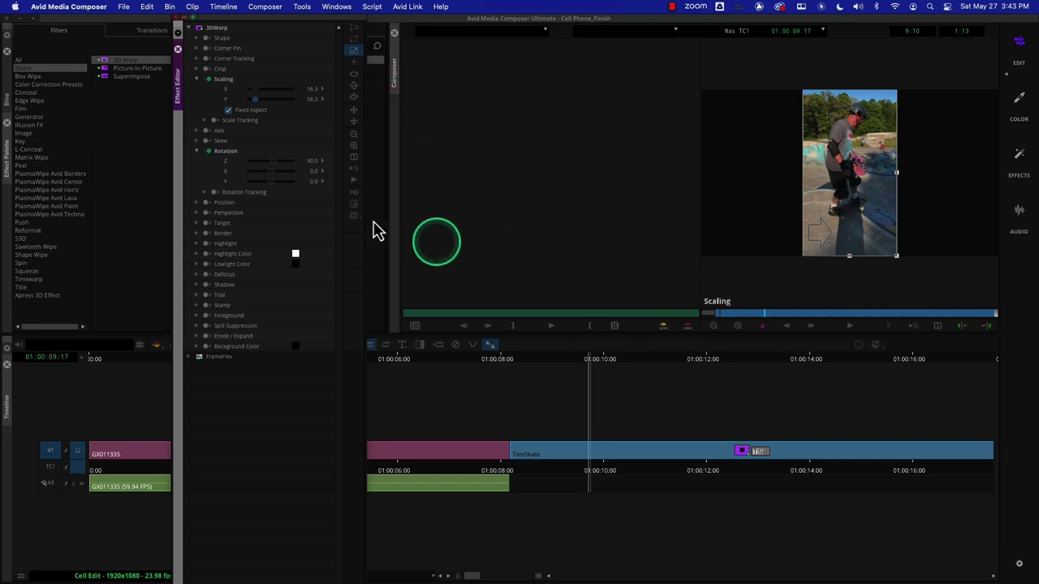
left_click(178, 51)
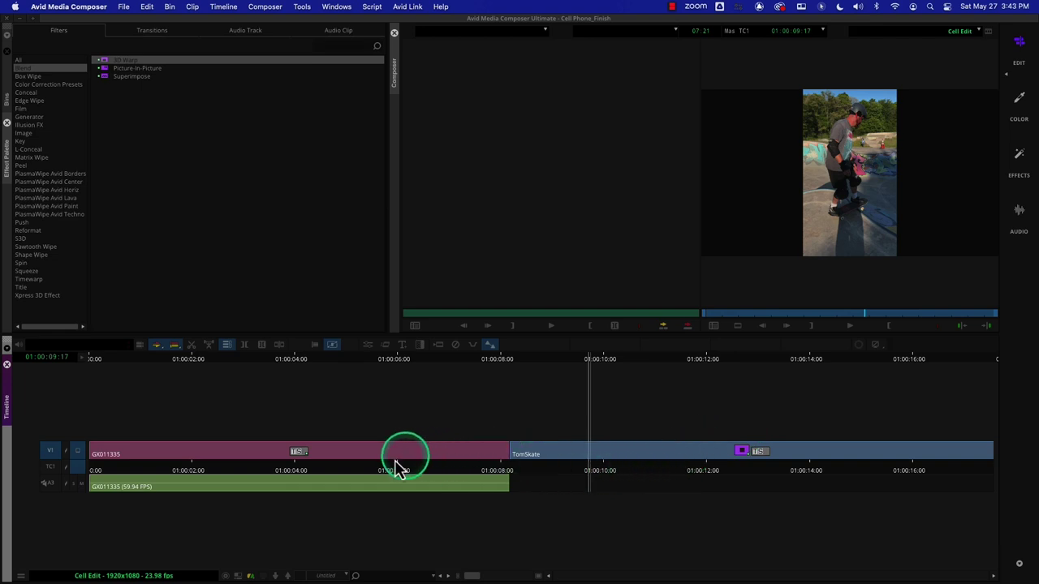
Move the TomSkate segment from V1 up to a new V2 video track and turn on monitoring for V2.
left_click_drag(370, 468, 578, 482)
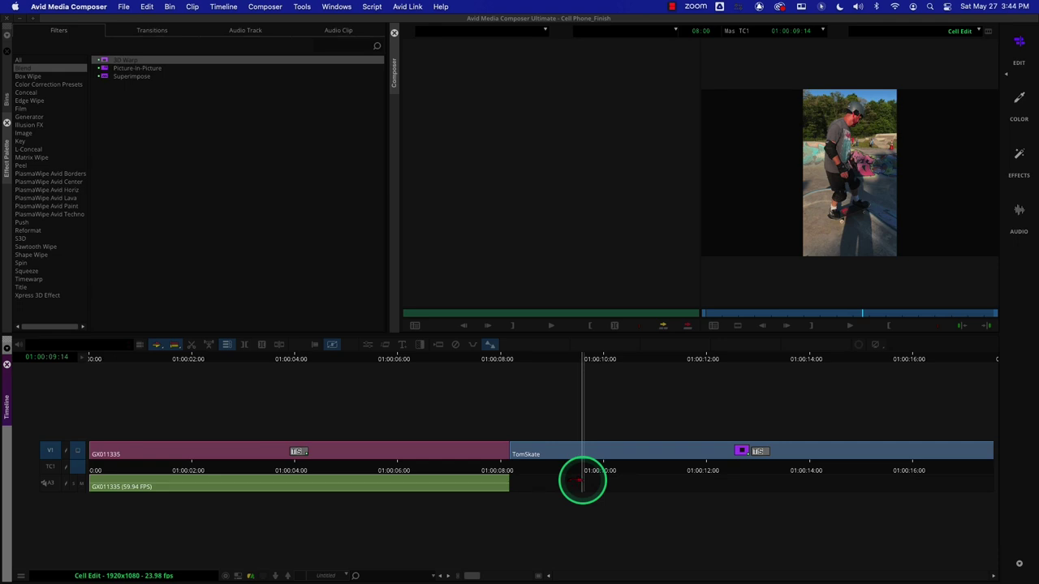
key("super+y")
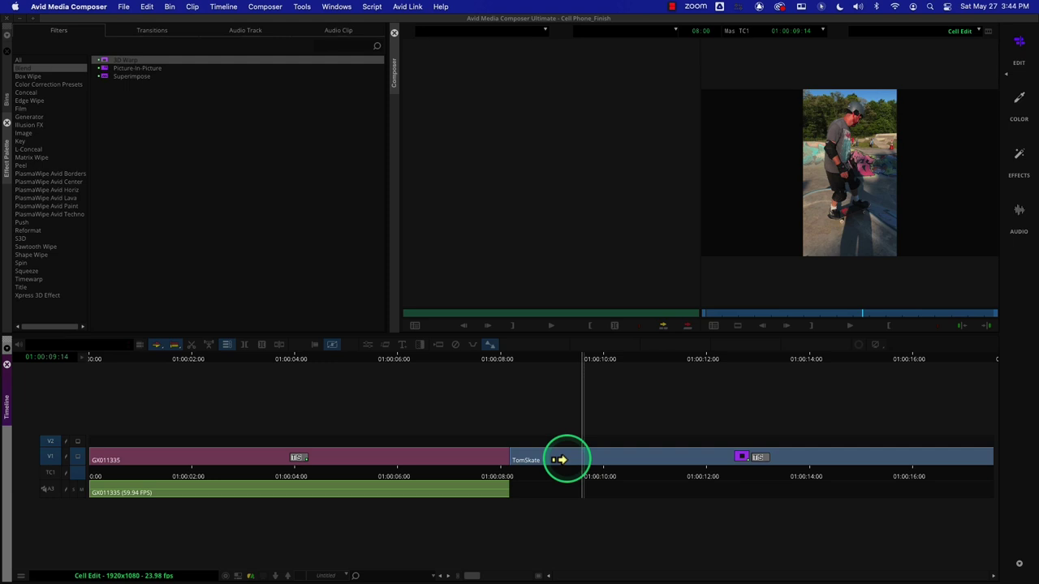
left_click_drag(560, 460, 561, 448)
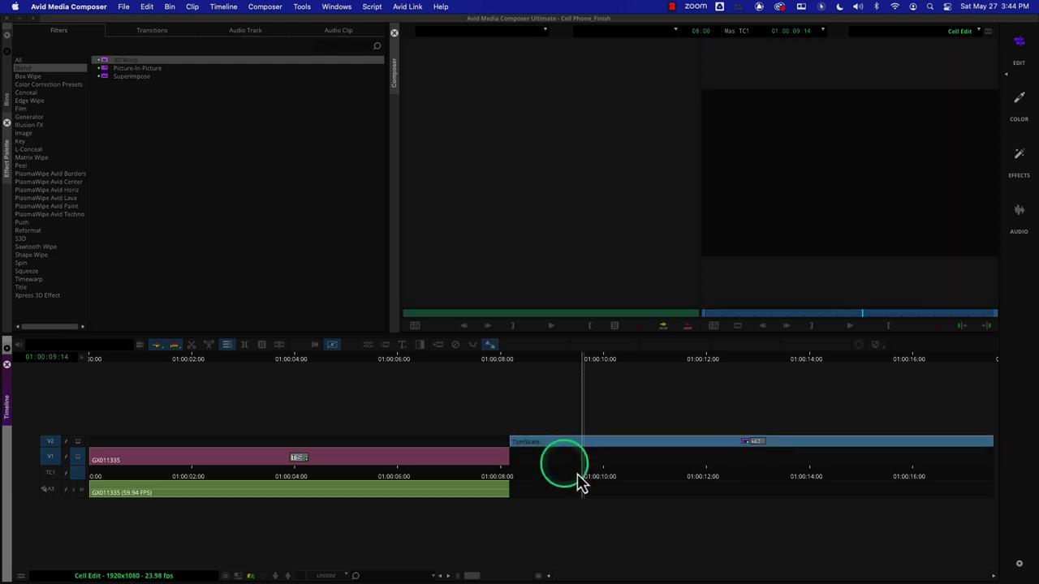
left_click(89, 457)
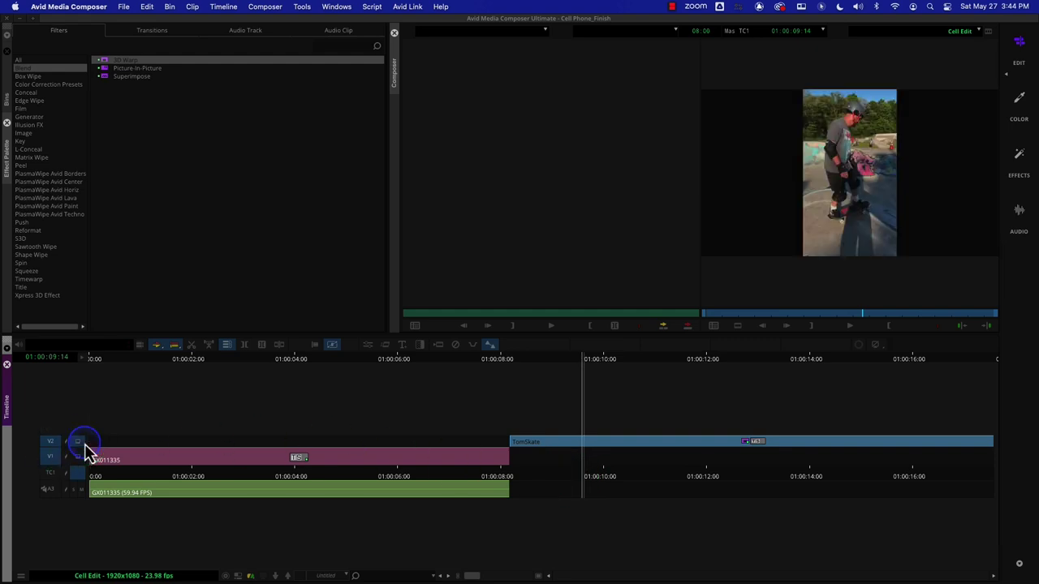
left_click_drag(531, 482, 599, 482)
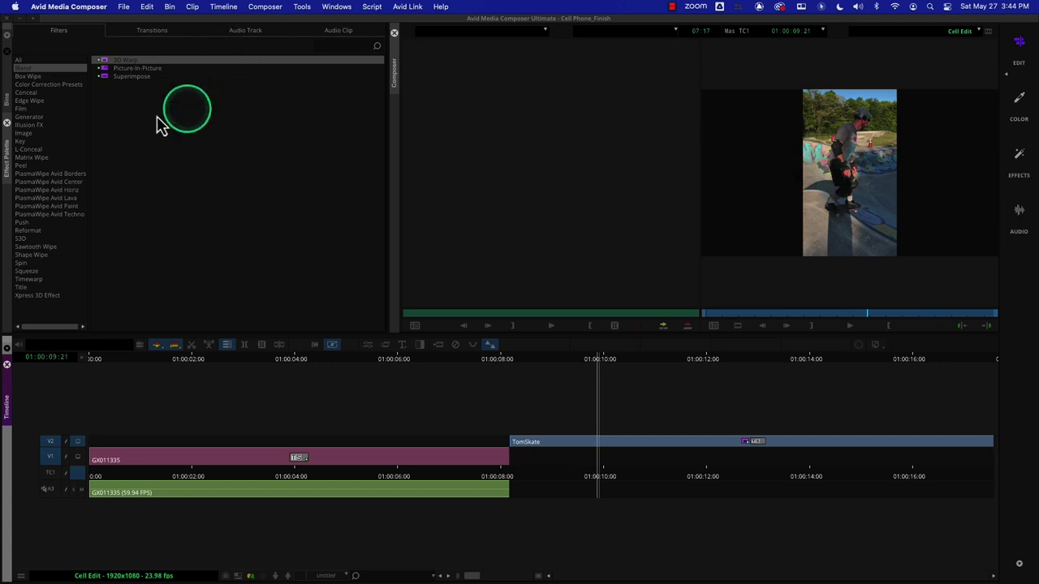
Load TomSkate from the bin into the source monitor and mark the sequence span under the V2 segment, leaving only V1 enabled for recording.
left_click(7, 101)
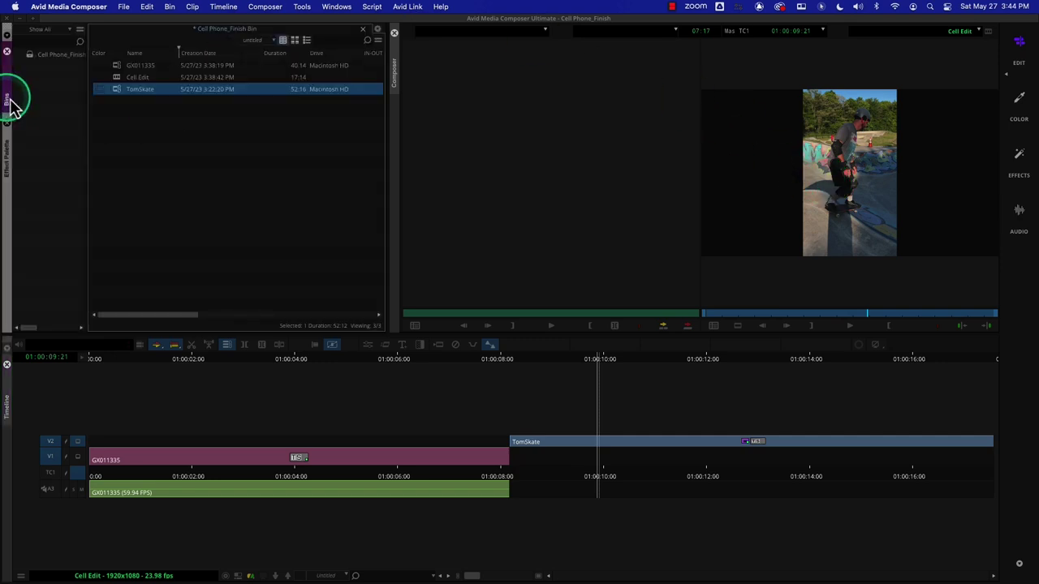
double_click(117, 90)
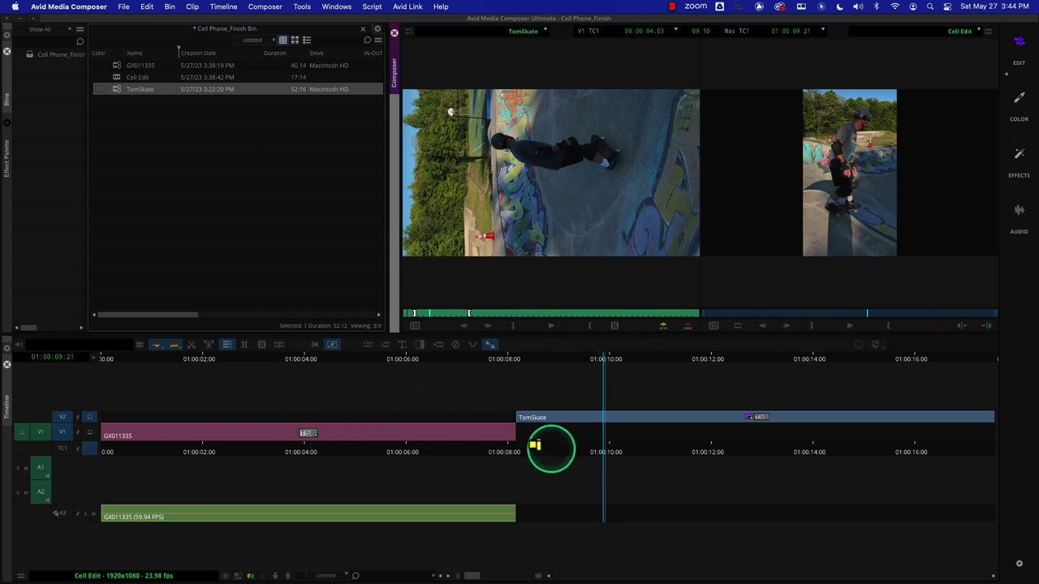
left_click(252, 345)
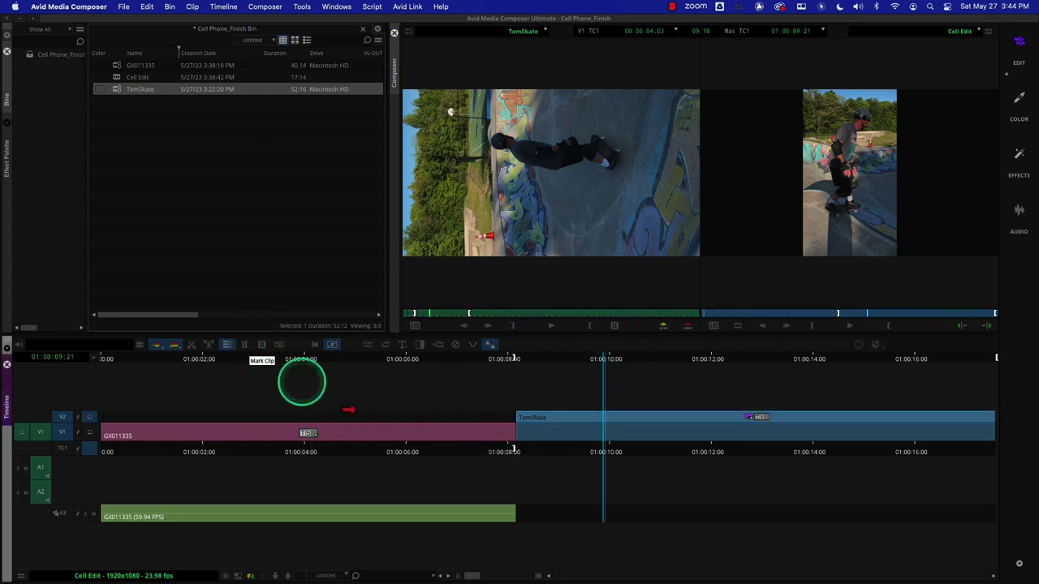
left_click(65, 418)
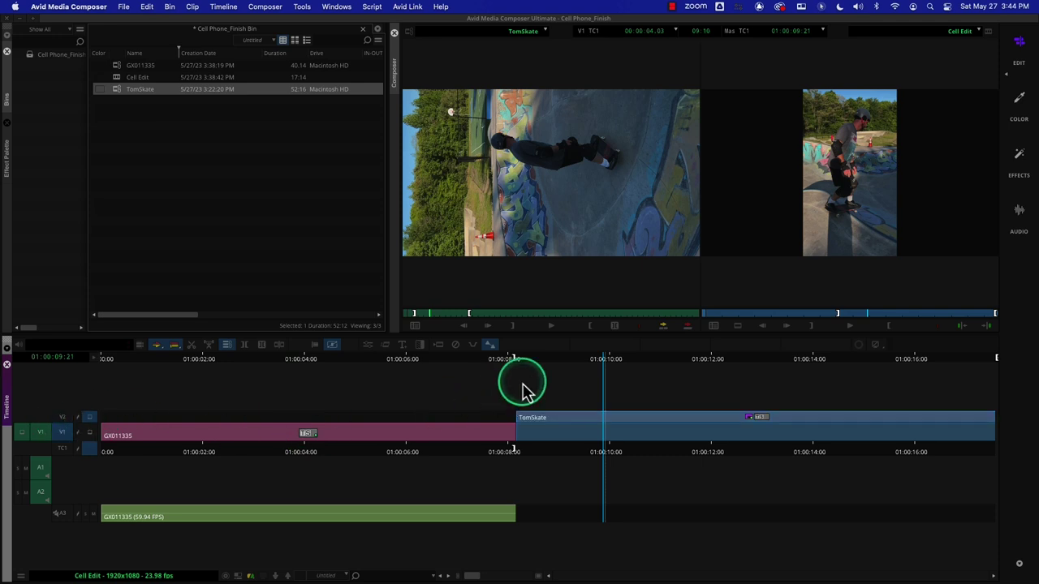
Undo an overwrite that includes audio, disable source tracks A1 and A2, and overwrite the marked V1 span with TomSkate video only.
left_click(689, 331)
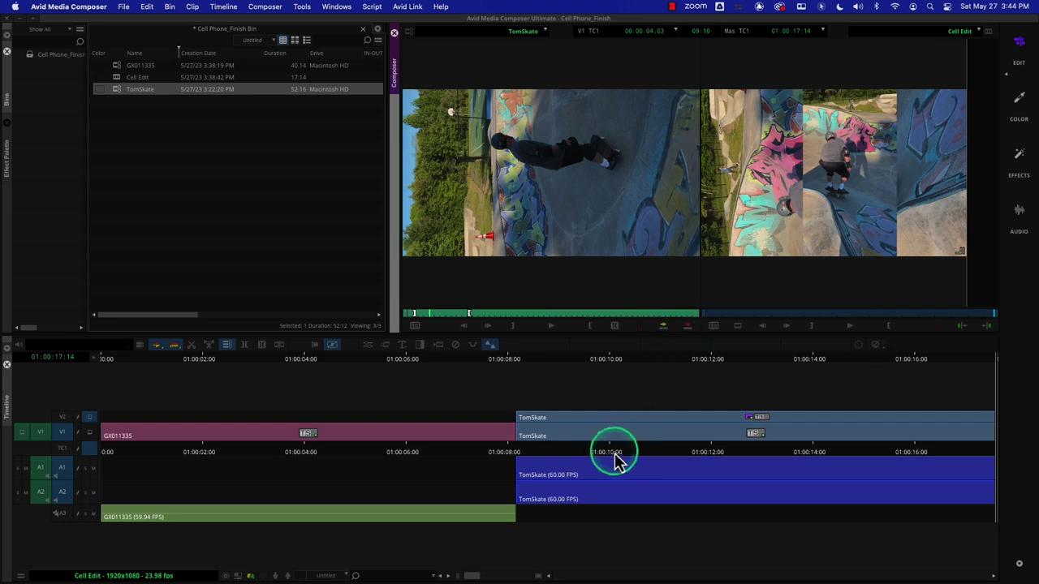
key("super+z")
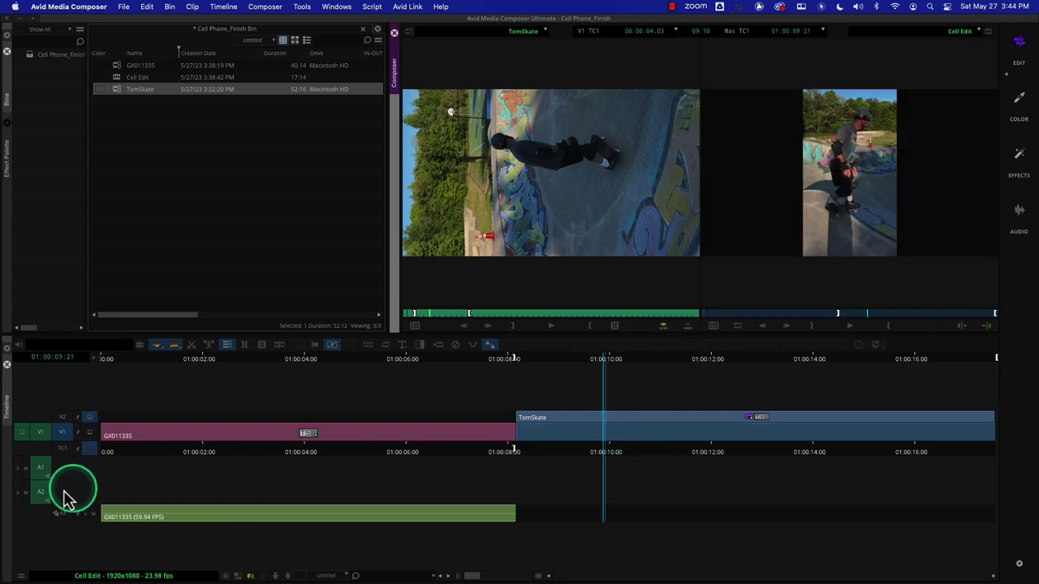
left_click(44, 470)
left_click_drag(46, 480, 35, 505)
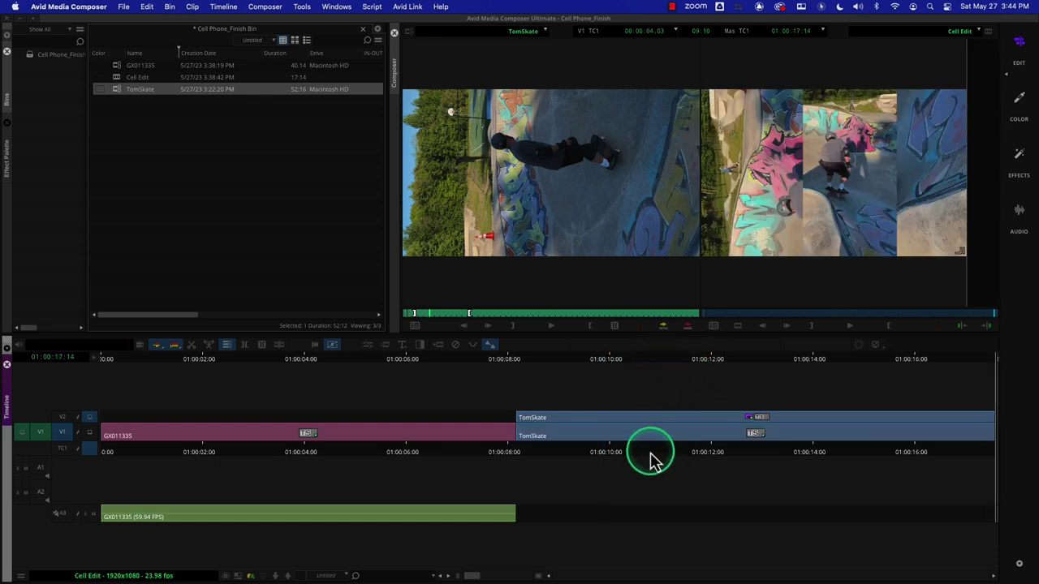
mouse_move(653, 458)
left_mouse_down()
mouse_move(601, 459)
mouse_move(633, 459)
left_mouse_up()
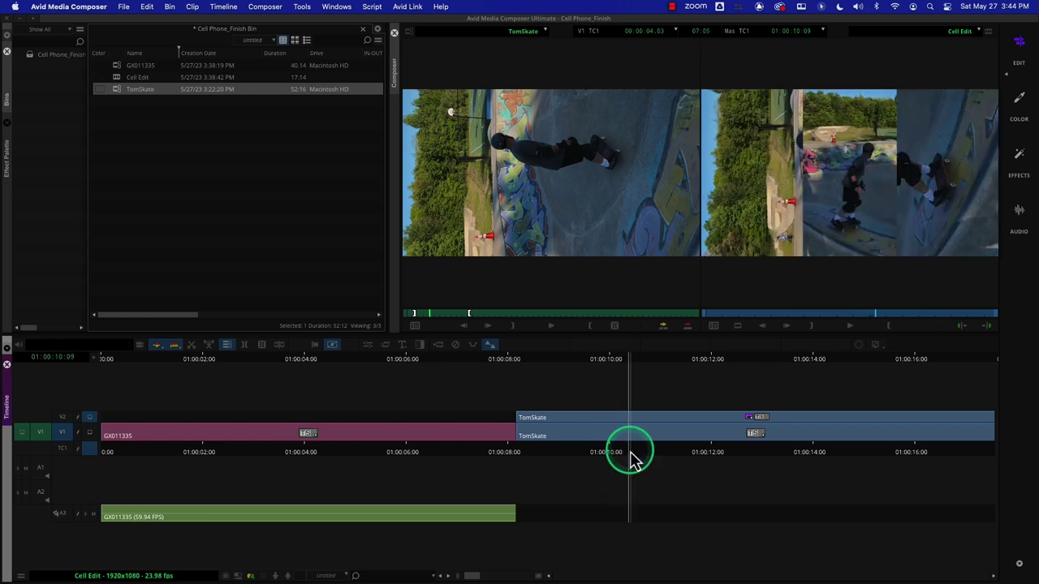
Apply the 3D Warp effect to the TomSkate segment on V1 and open its parameters with only V1 monitored.
left_click(10, 100)
left_click(7, 134)
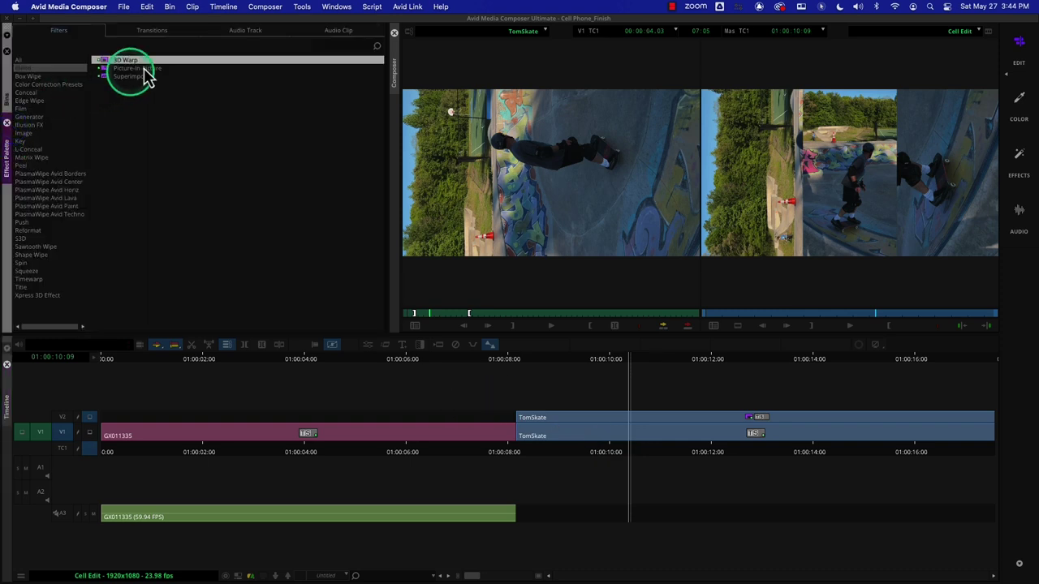
left_click_drag(104, 66, 406, 248)
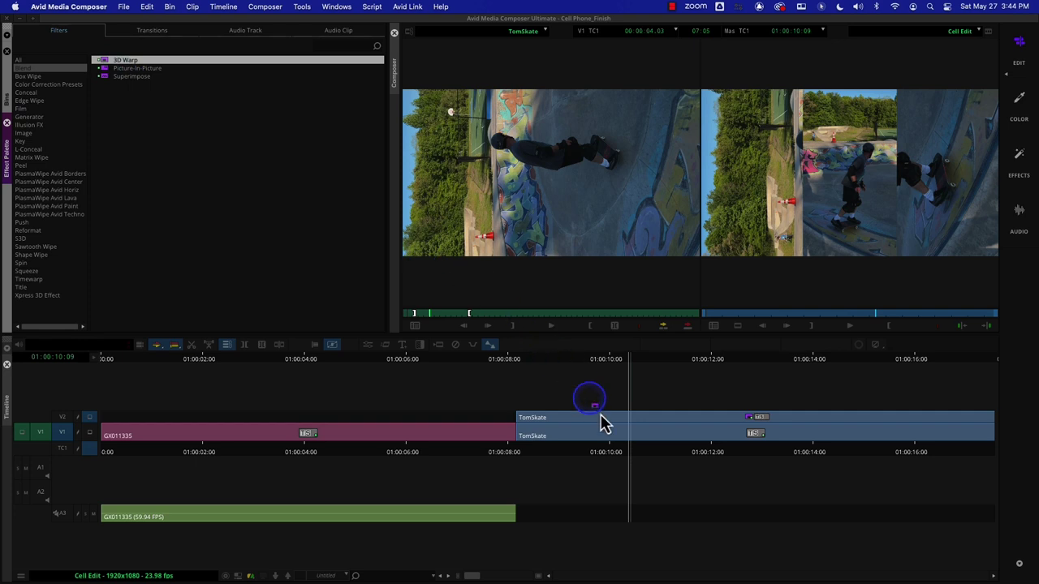
left_click_drag(602, 424, 643, 437)
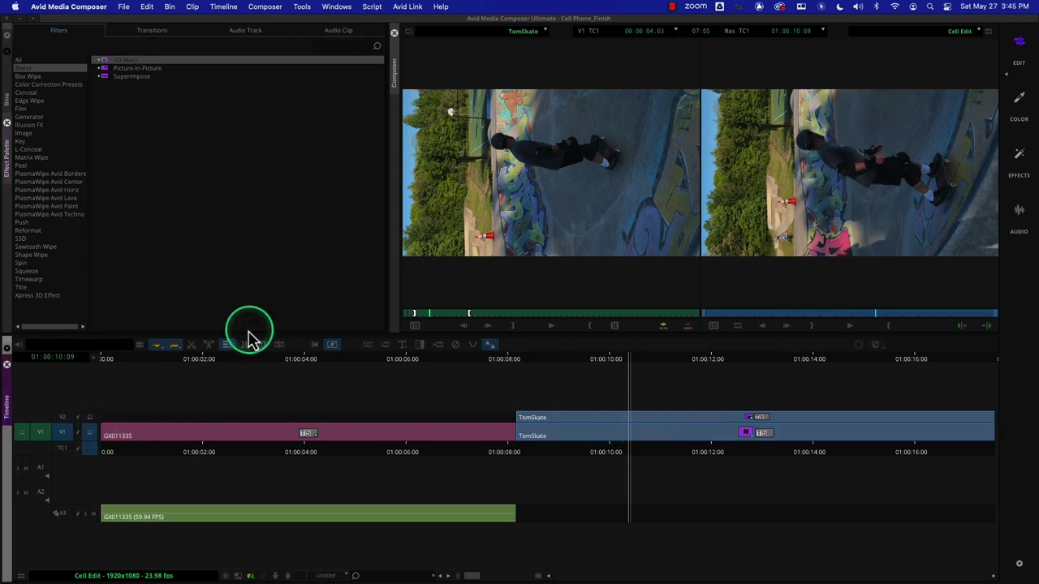
left_click(367, 346)
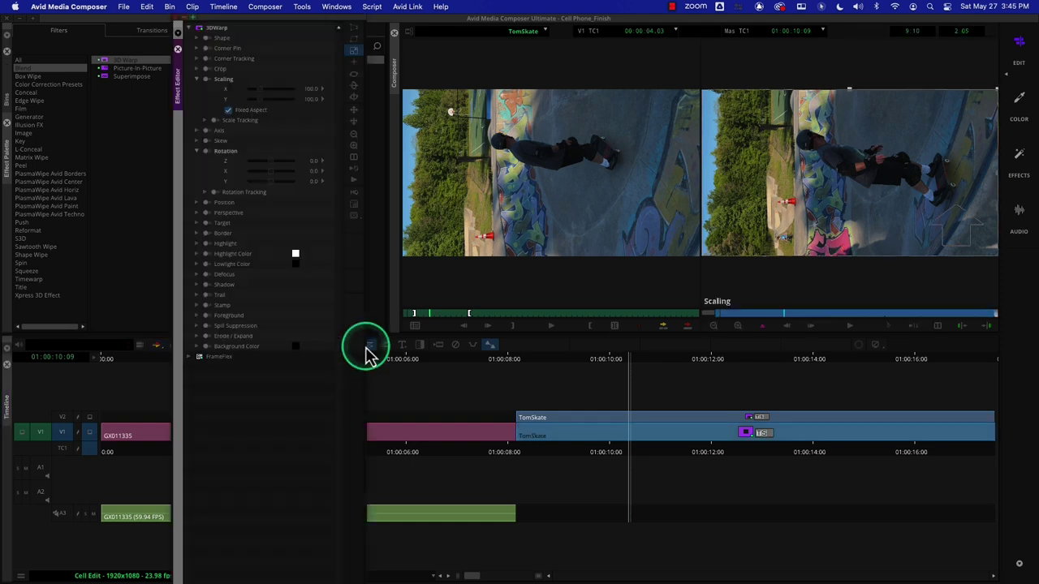
Set the V1 TomSkate segment's Z rotation to 90 and its X and Y scaling to 189, and close the Effect Editor.
left_click(276, 170)
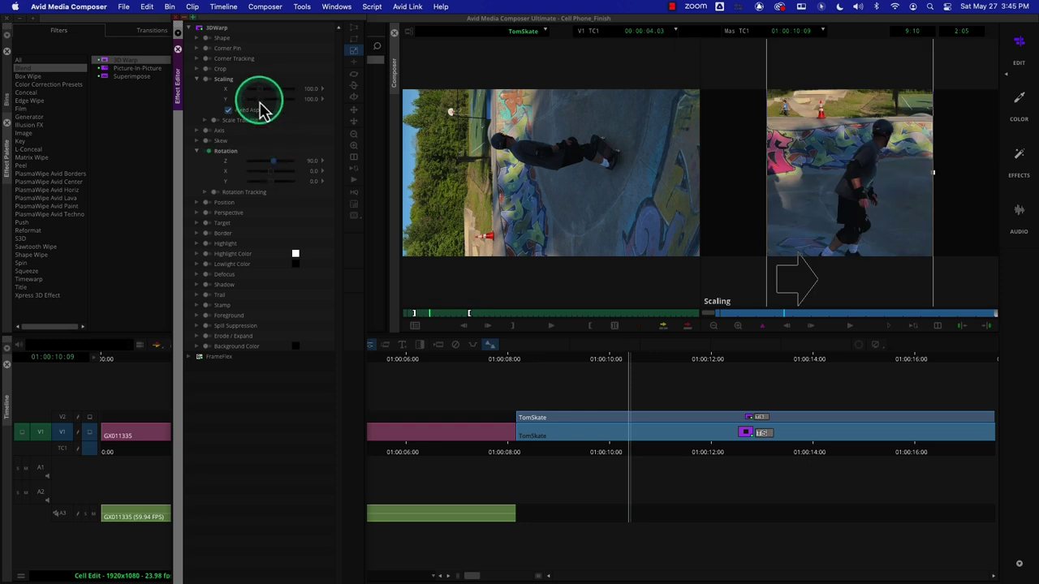
left_click_drag(258, 99, 267, 105)
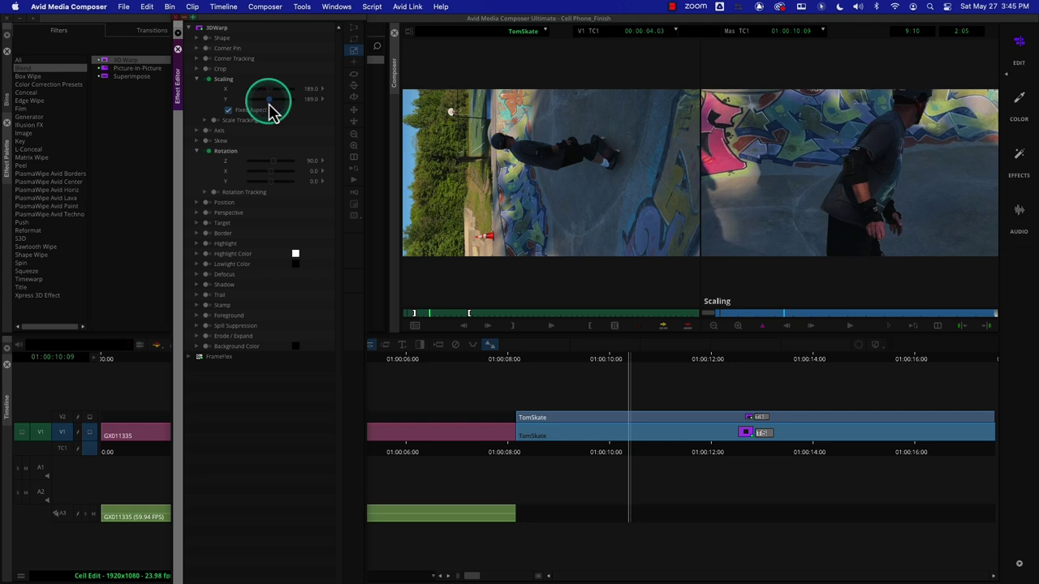
left_click(178, 50)
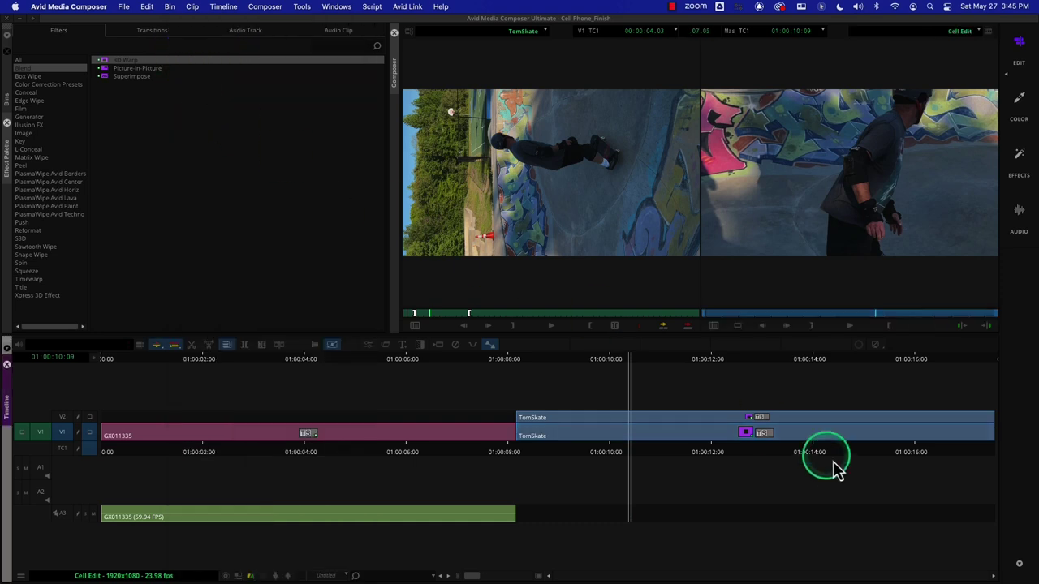
Monitor V2 again and play the layered TomSkate section to review the vertical video over its enlarged background.
left_click_drag(624, 459, 608, 461)
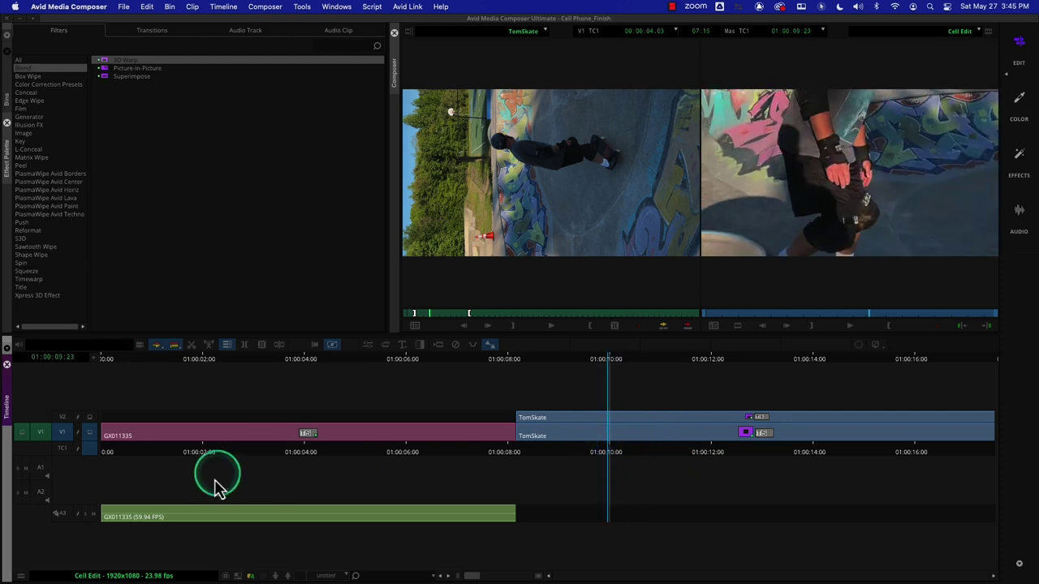
left_click(89, 416)
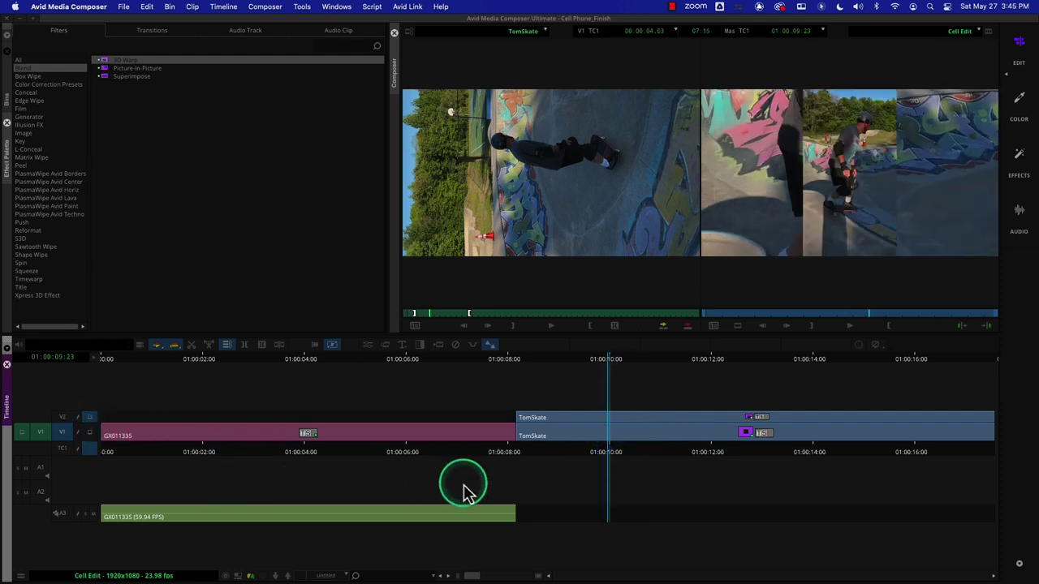
left_click_drag(529, 453, 512, 451)
key("space")
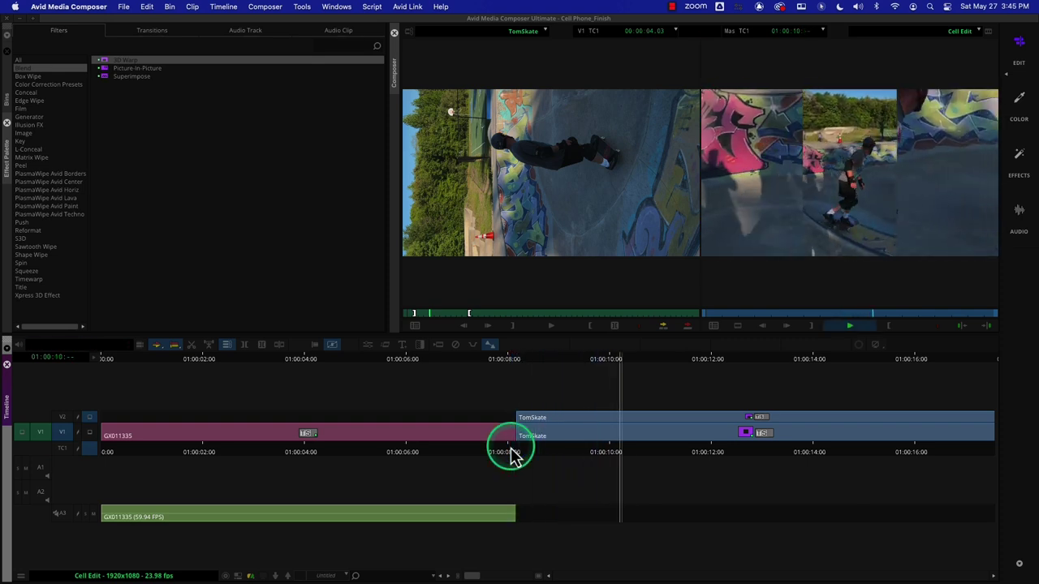
key("space")
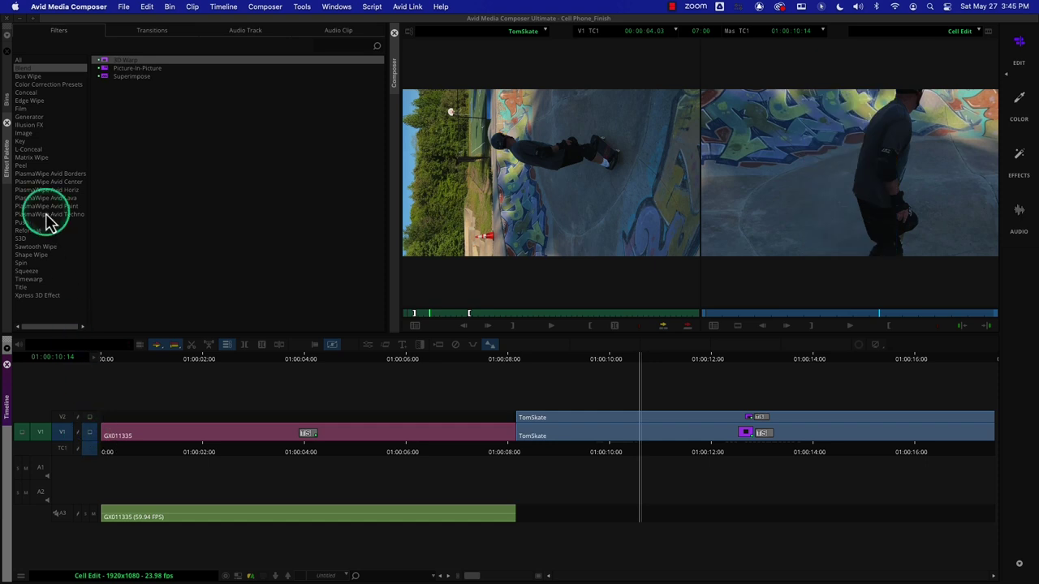
Apply the Blur Effect from the Image category to the TomSkate background segment on V1 and open its parameters.
left_click(30, 133)
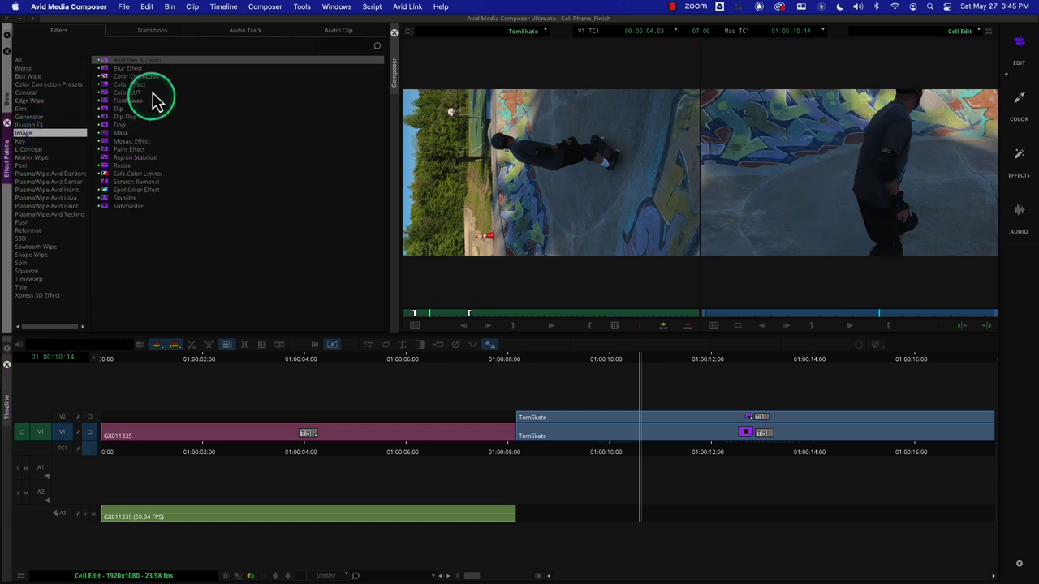
left_click(107, 70)
left_click_drag(106, 70, 717, 418)
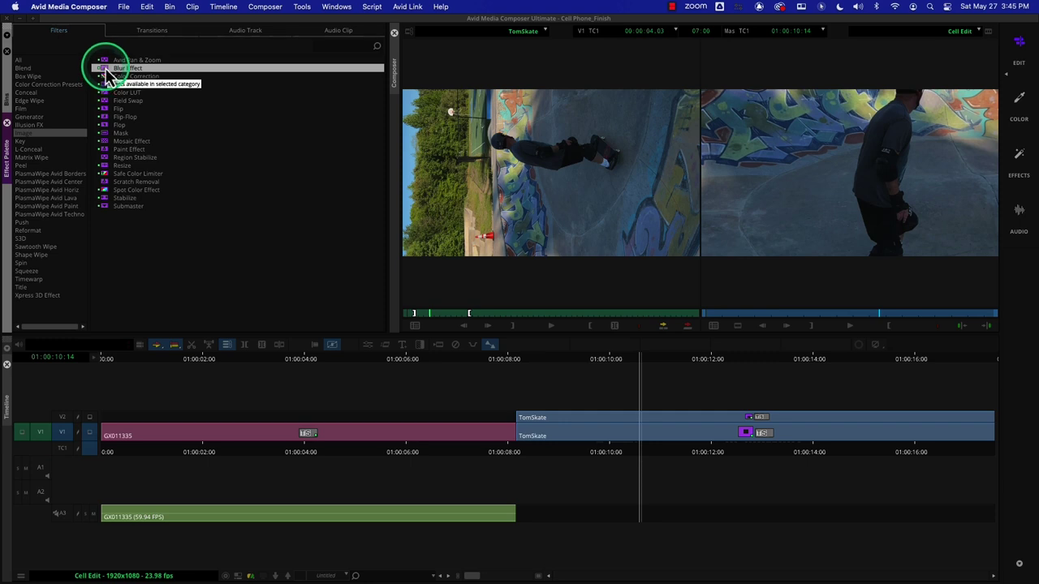
left_click_drag(106, 70, 707, 453)
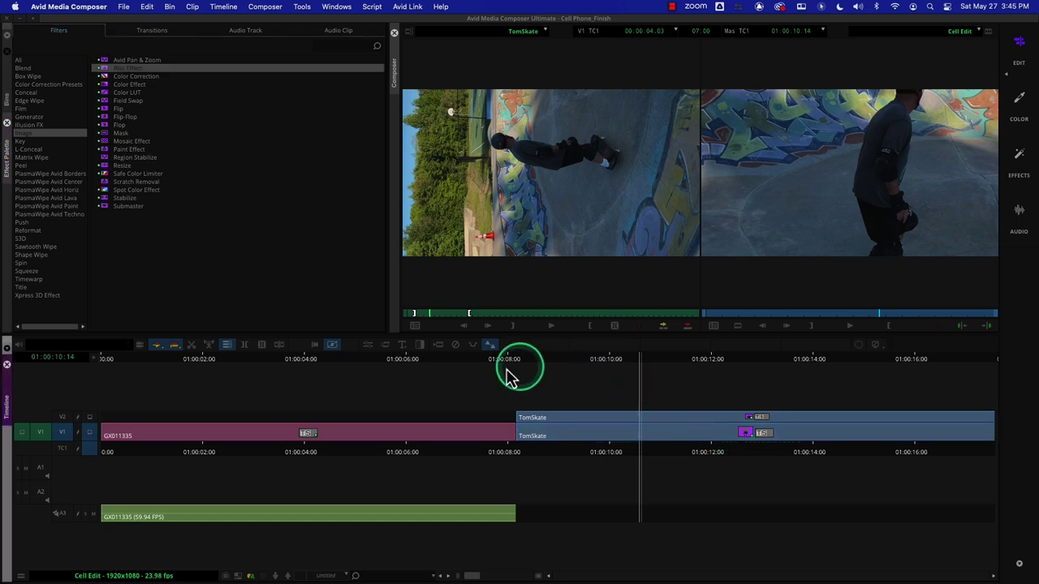
left_click(370, 351)
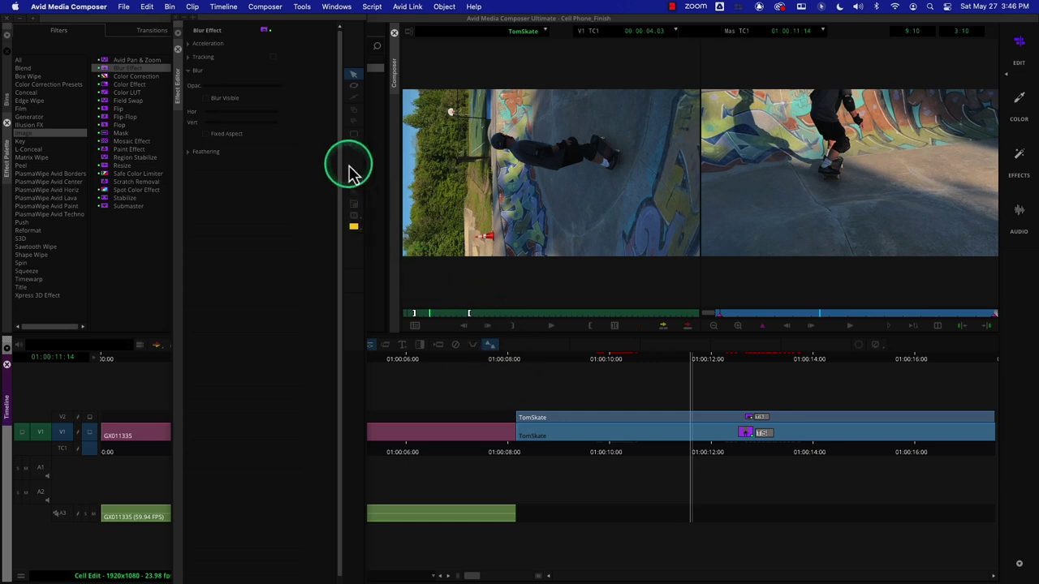
Draw a rectangular blur region over the whole frame and extend its lower-left corner past the image edge.
left_click(353, 134)
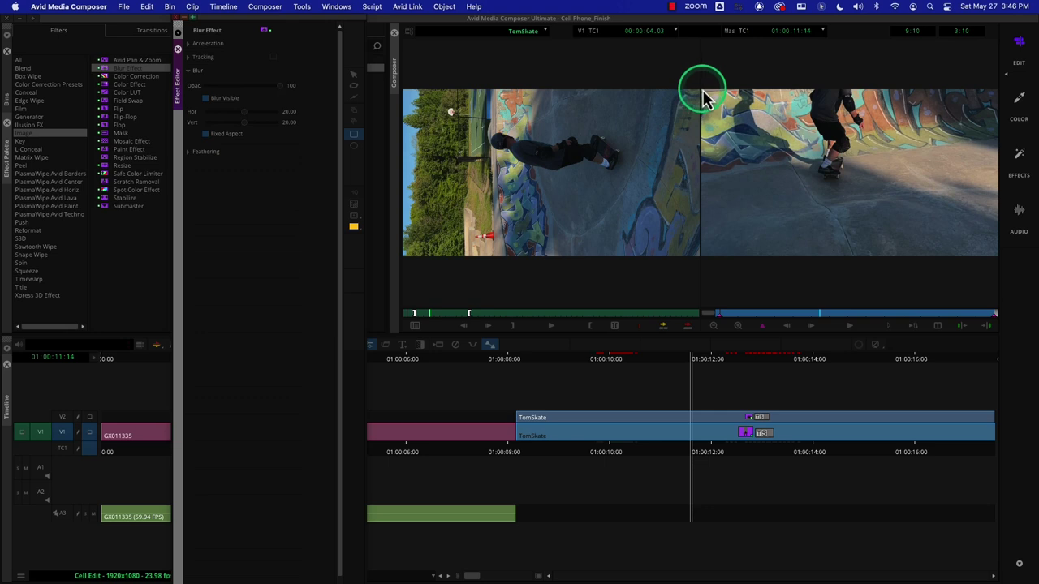
left_click_drag(702, 91, 1003, 267)
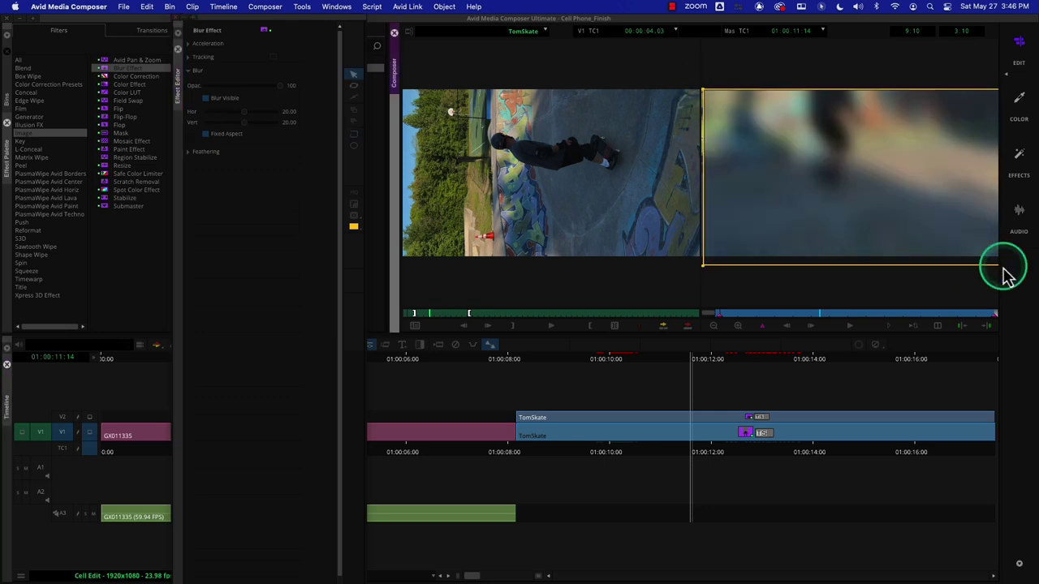
left_click(716, 329)
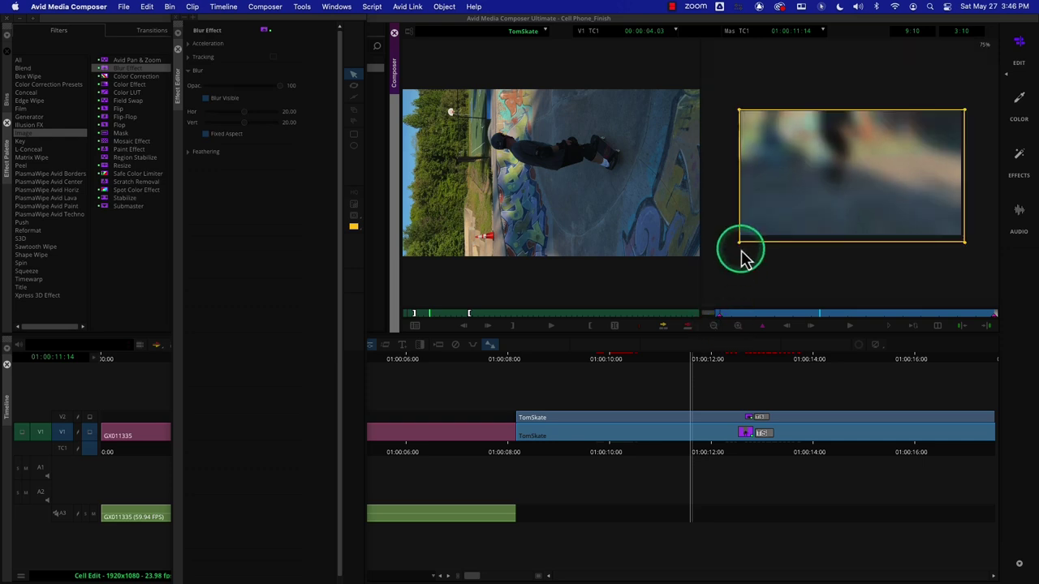
left_click_drag(741, 252, 733, 254)
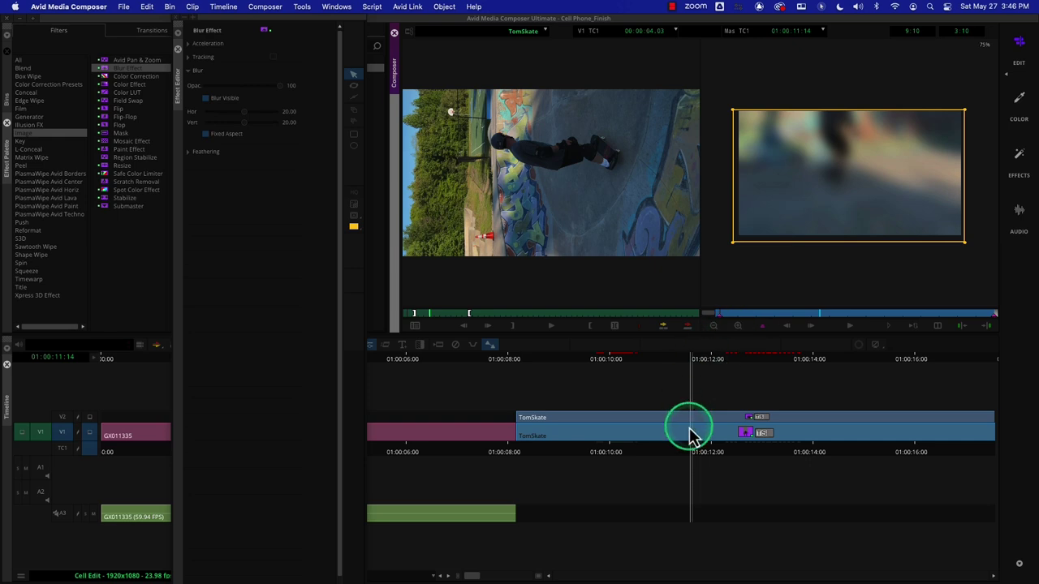
Move to 01:00:11:03 in the TomSkate section, select its V2 segment, and close the Effect Editor.
left_click(668, 460)
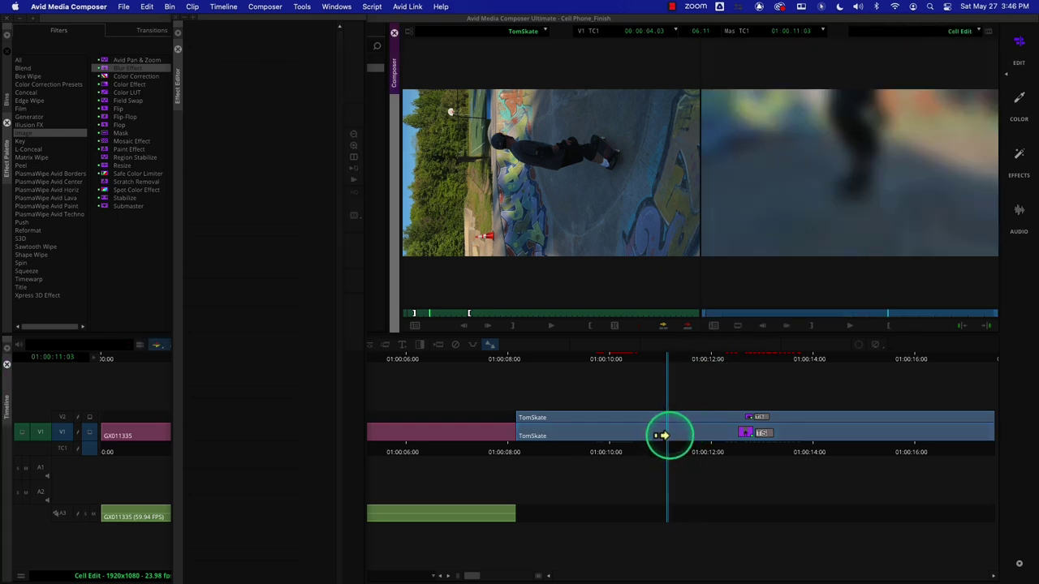
left_click(662, 435)
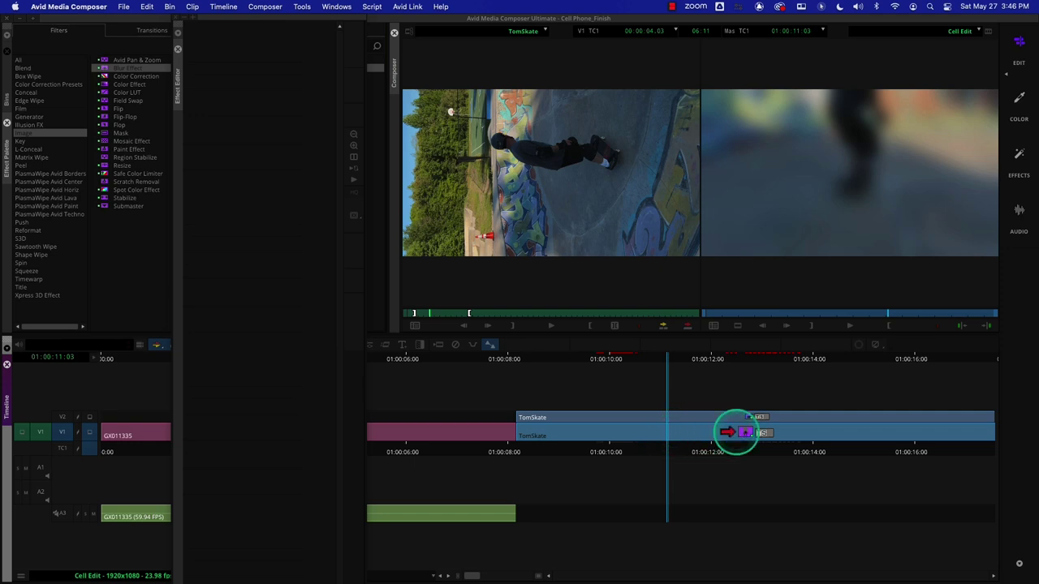
left_click(716, 419)
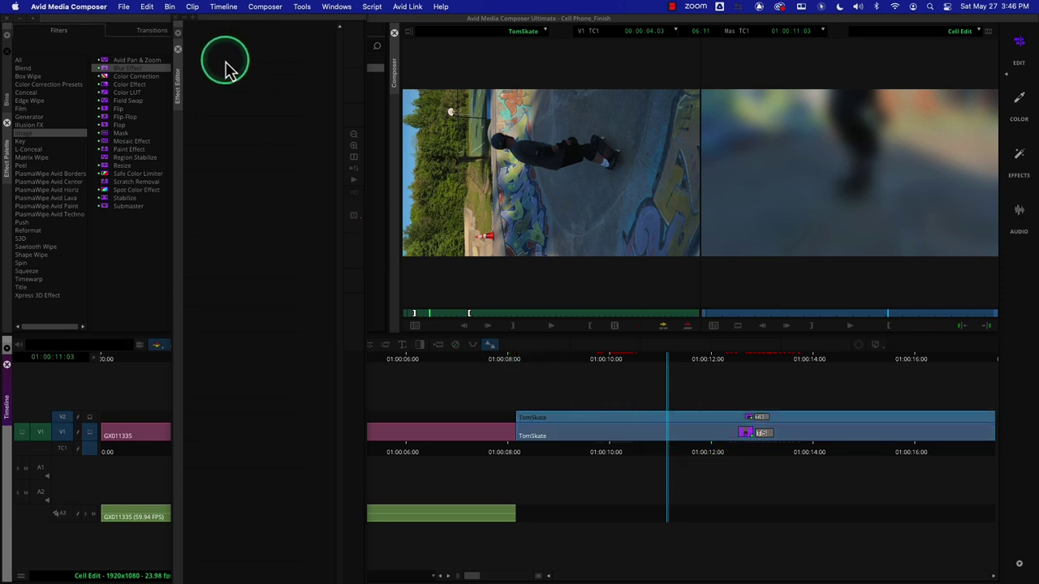
left_click(178, 57)
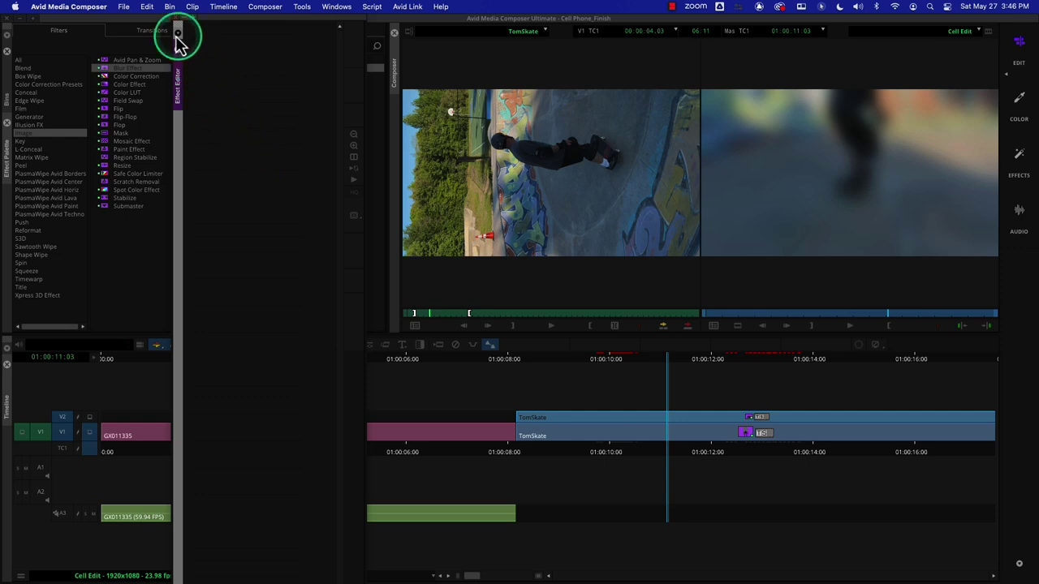
left_click(178, 50)
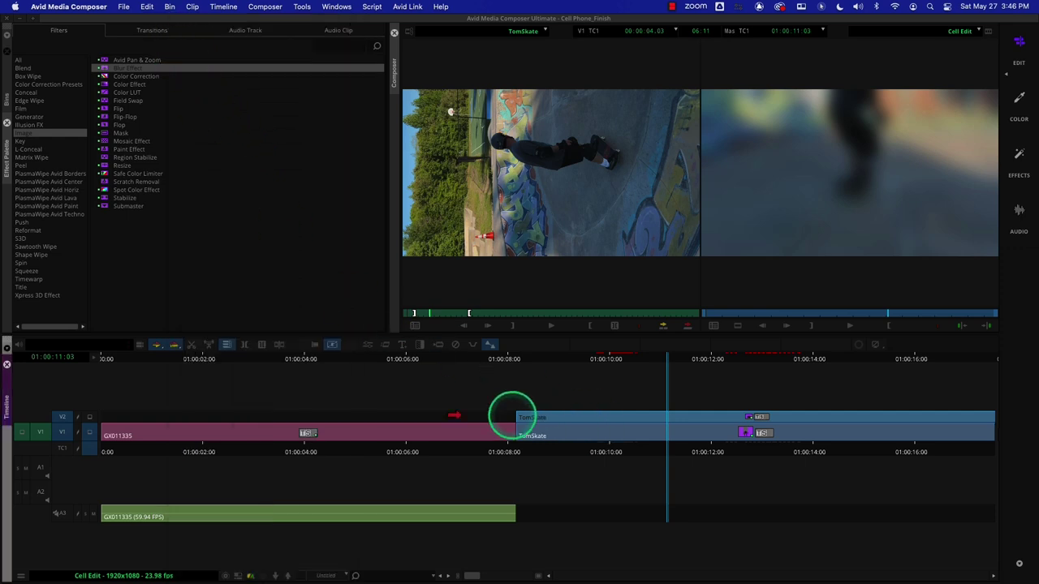
Monitor V2 and play from 01:00:08:17 to review the vertical TomSkate video over its blurred background.
left_click(90, 418)
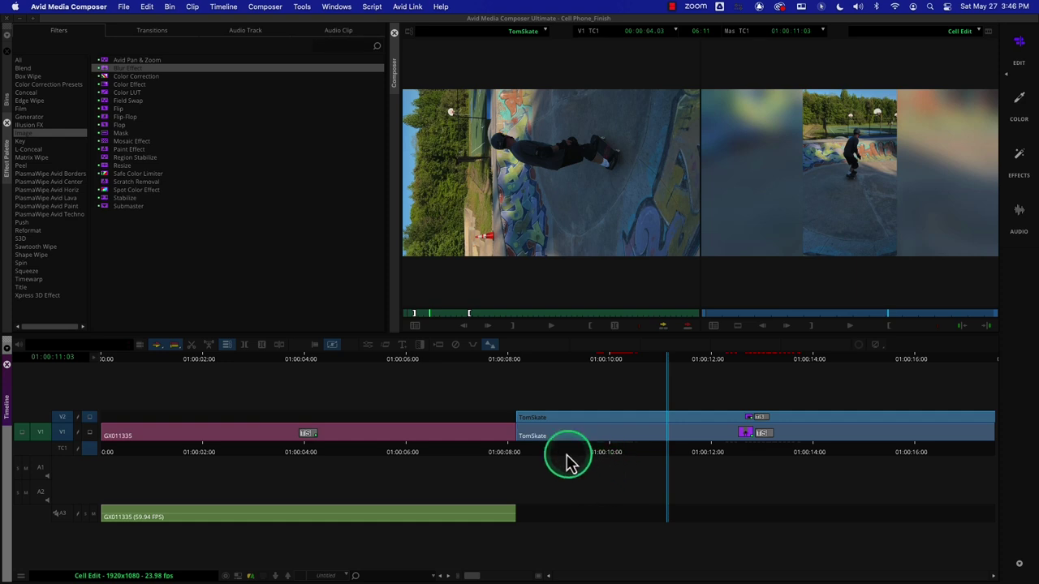
left_click_drag(567, 463, 548, 459)
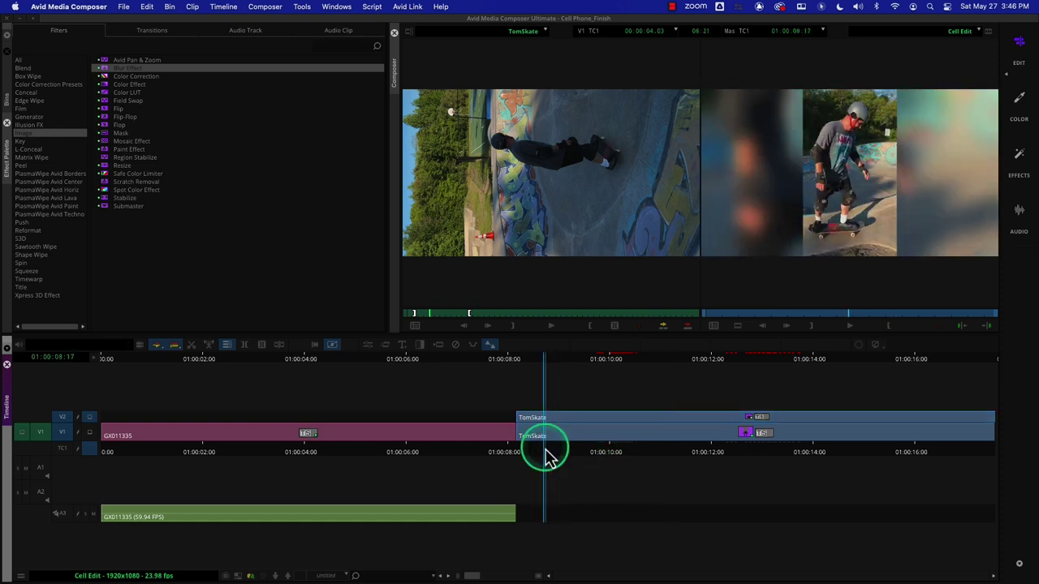
key("space")
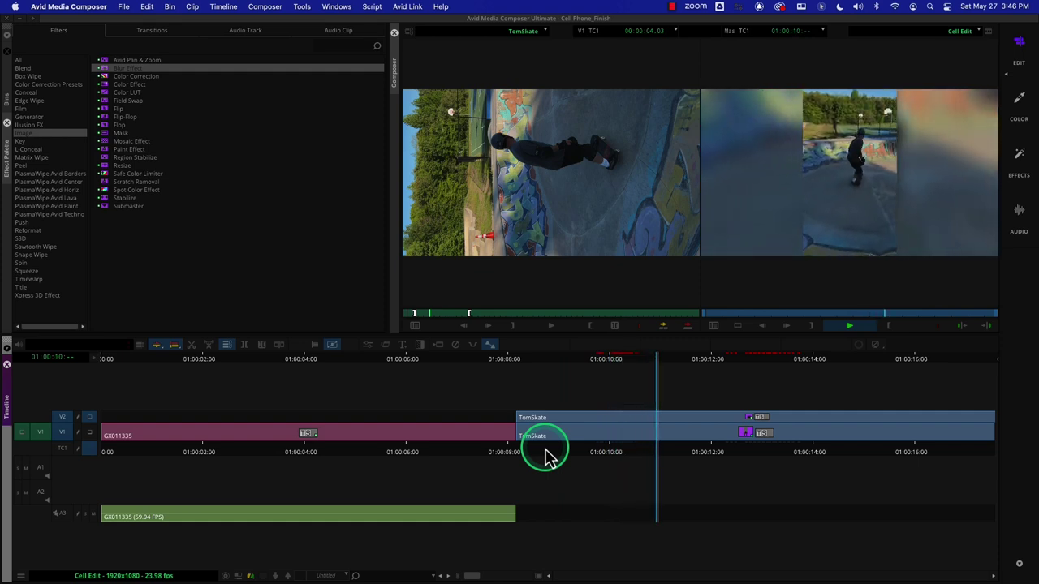
key("space")
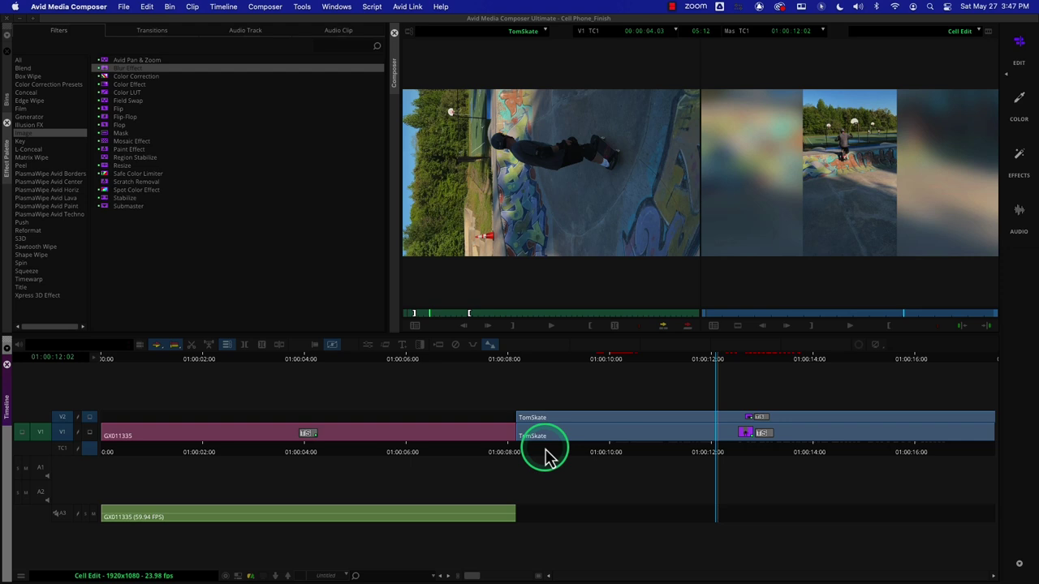
At 01:00:03:20 in the GX011335 clip, list the Blend effects and view the clip's FrameFlex parameters.
left_click_drag(545, 456, 301, 461)
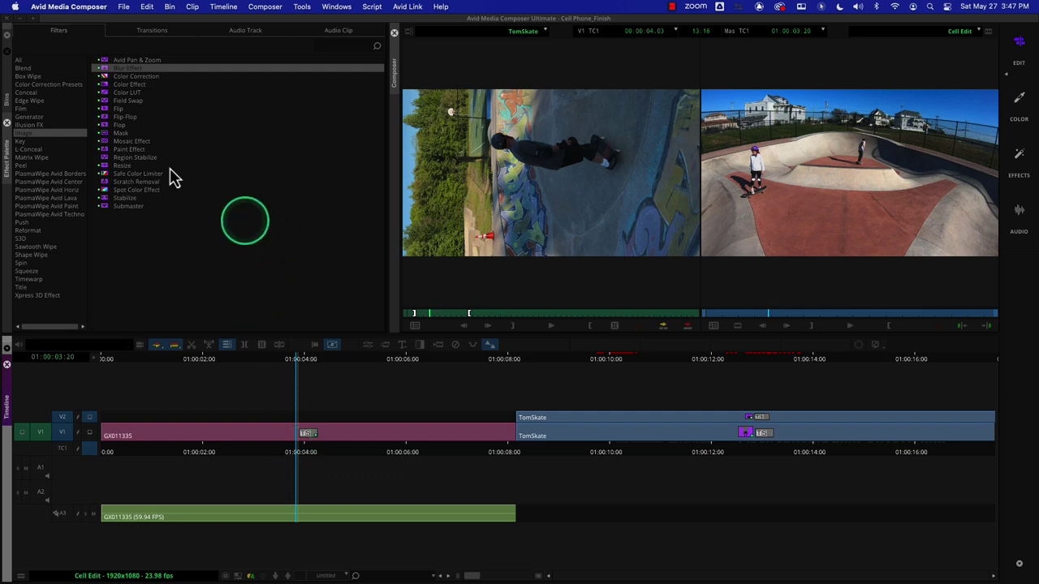
left_click(35, 69)
left_click(126, 62)
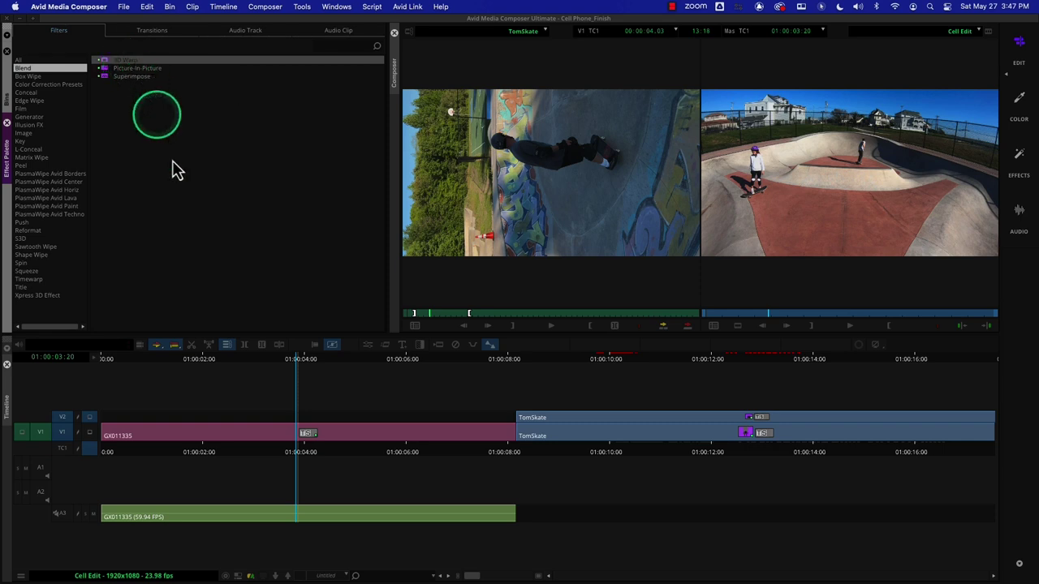
left_click(367, 348)
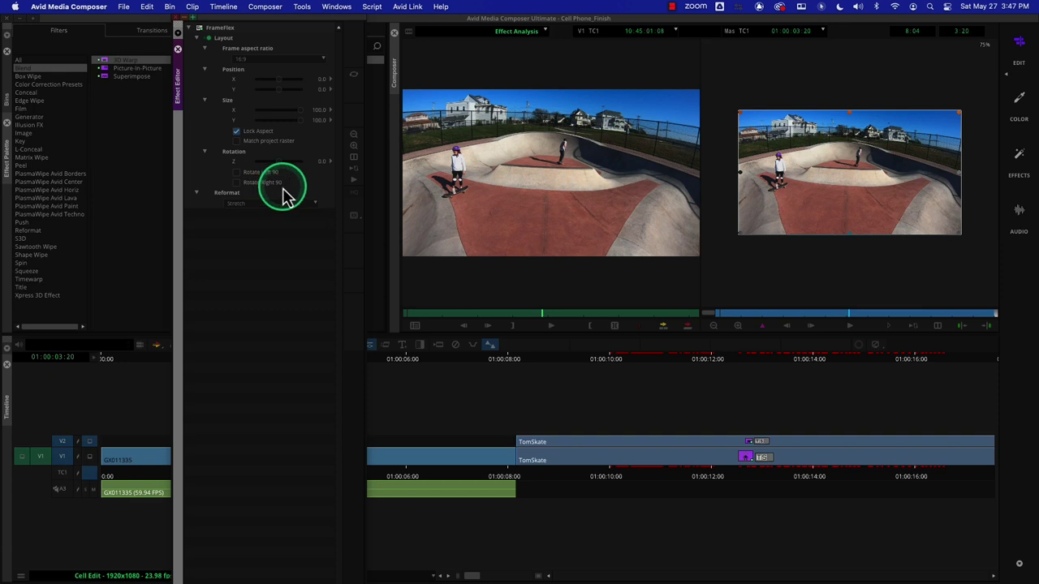
left_click(177, 49)
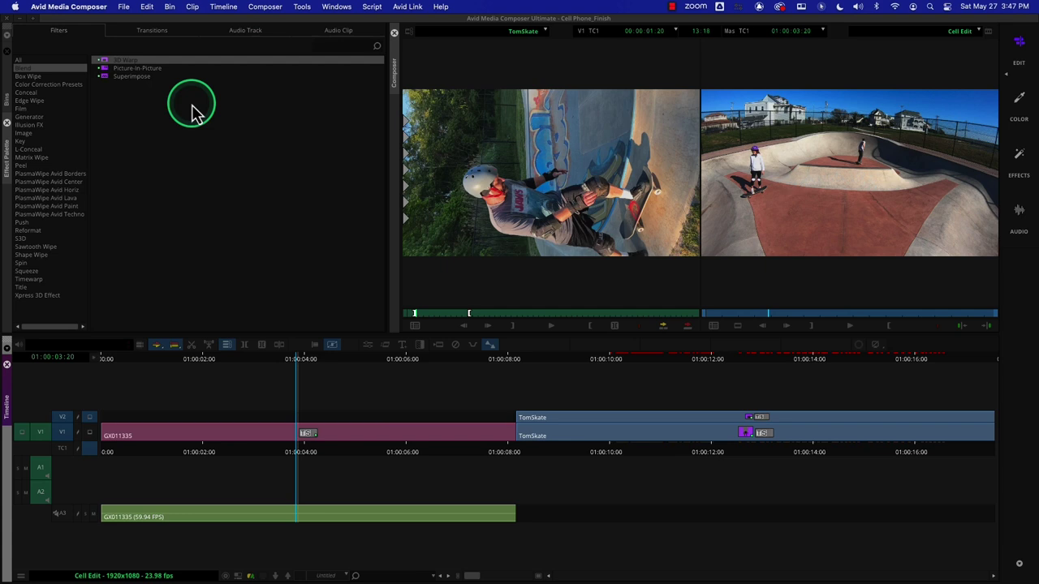
Apply the 3D Warp effect to the GX011335 segment on V1 and open its parameters.
left_click(323, 350)
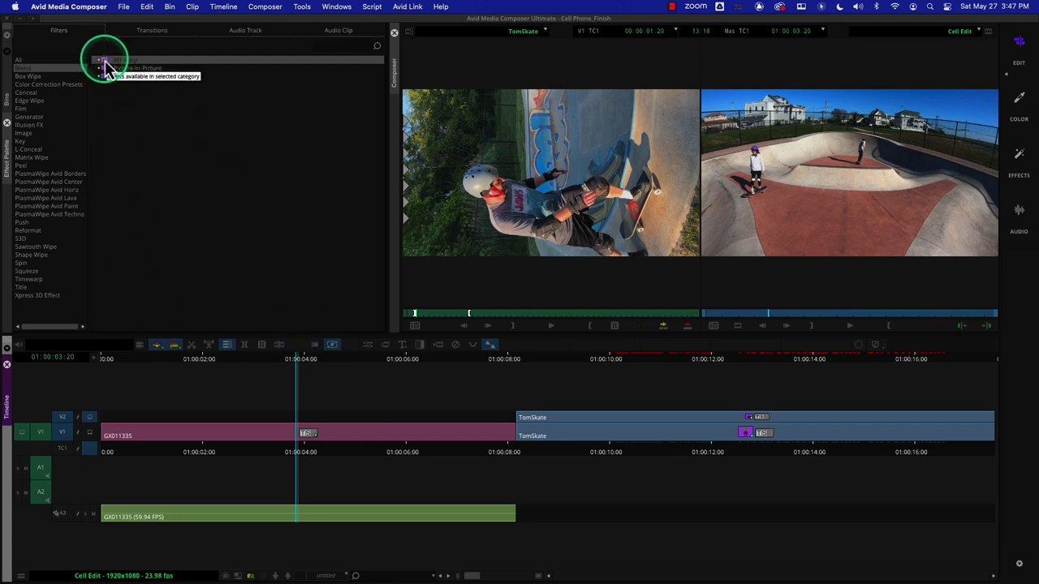
left_click_drag(106, 66, 185, 171)
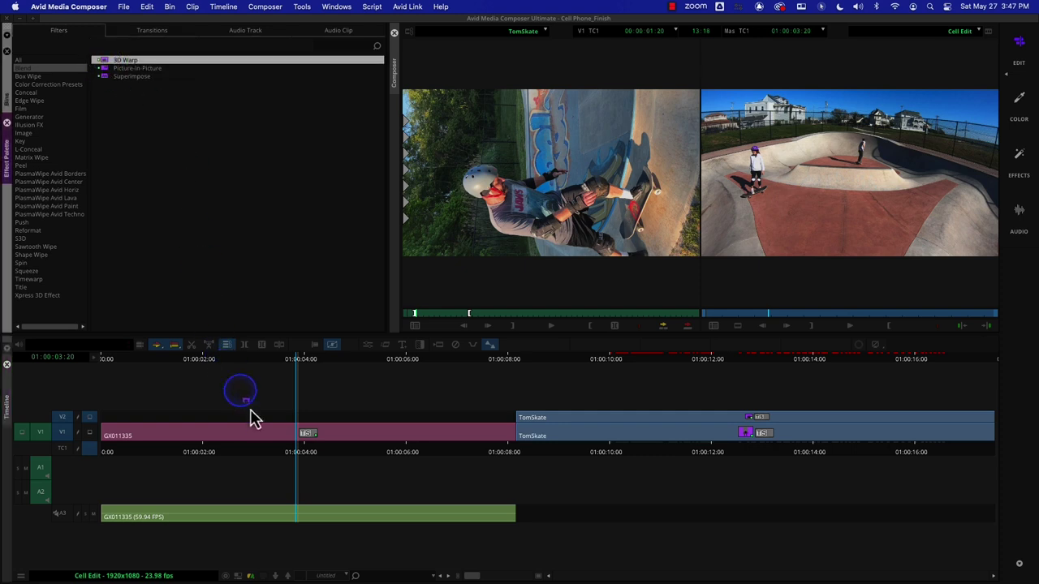
left_click_drag(251, 418, 269, 435)
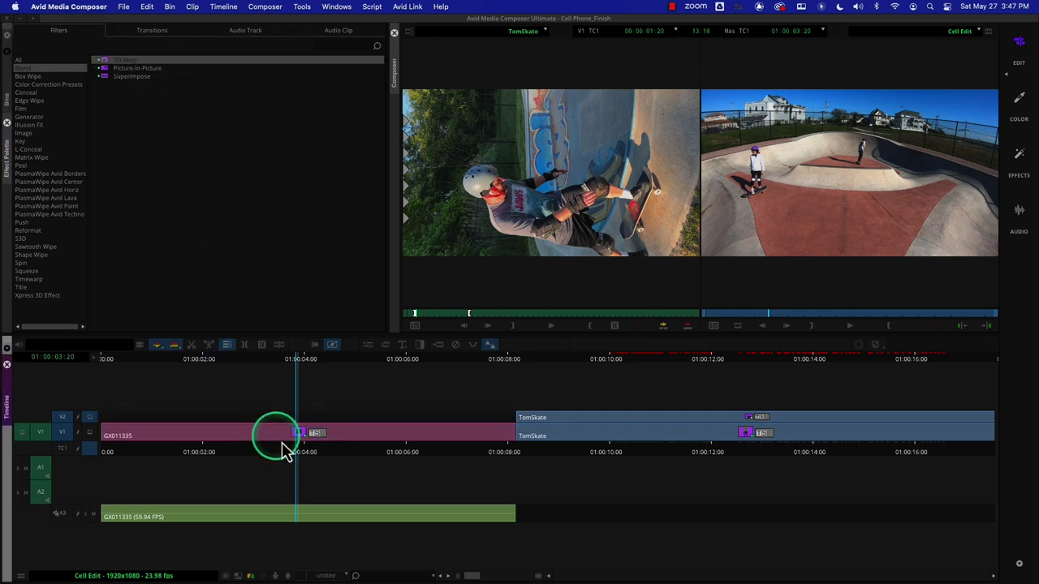
left_click(365, 347)
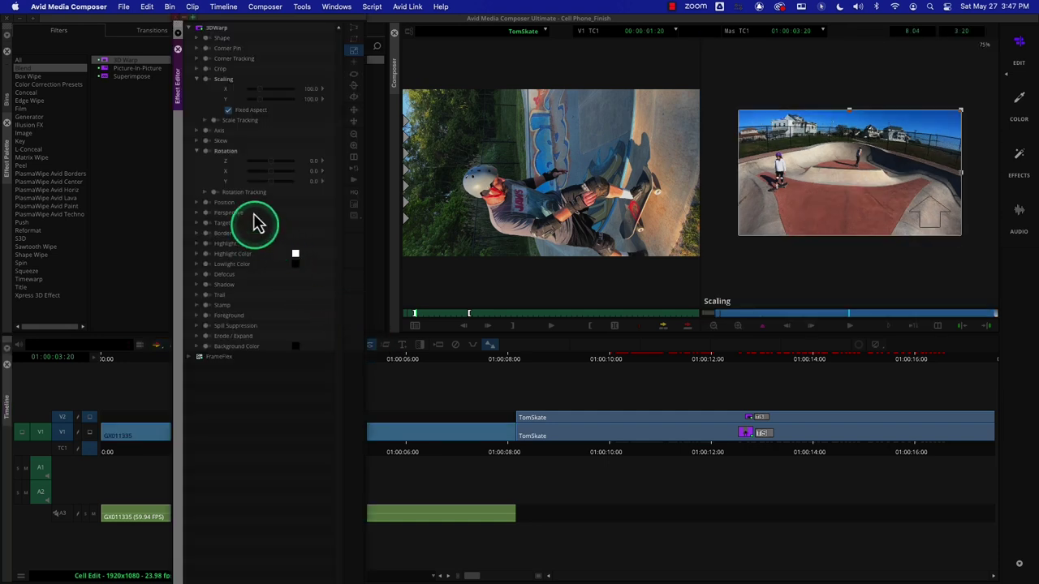
Collapse the Scaling and Rotation groups, expand Crop, and crop the GX011335 segment to Lft -368 and Rgt 440.
left_click(197, 81)
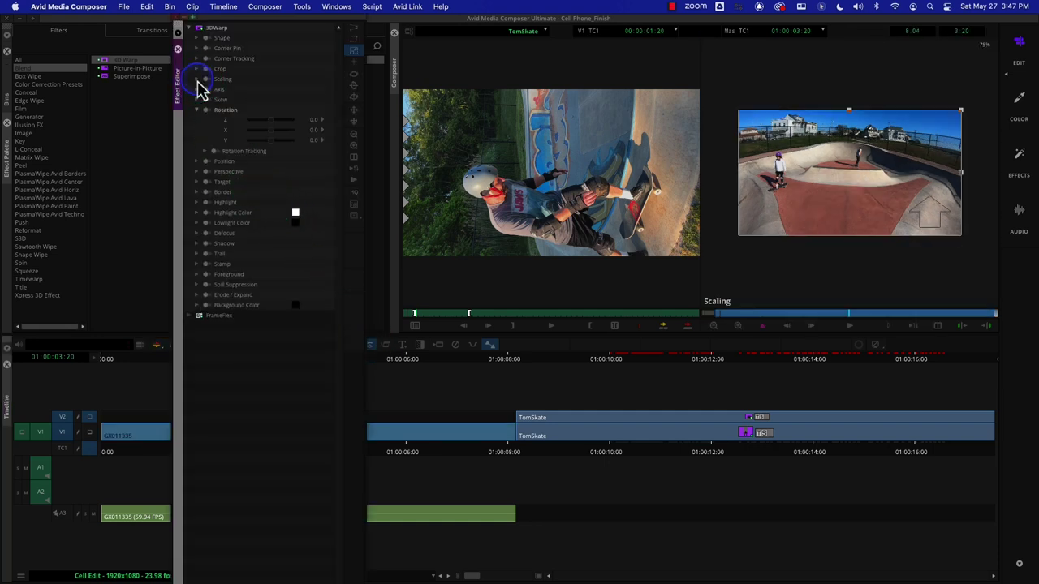
left_click(198, 110)
left_click(196, 69)
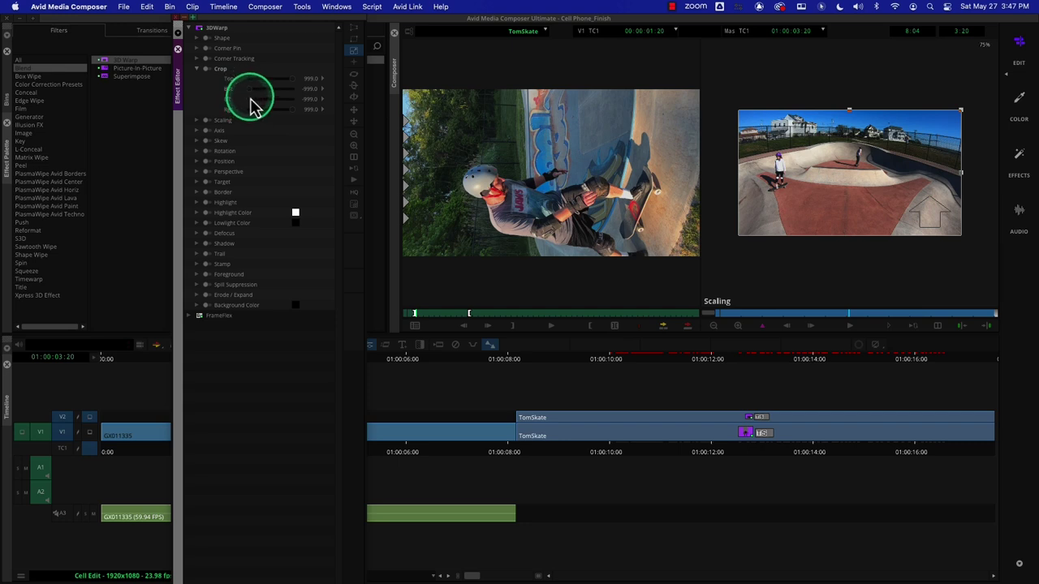
left_click_drag(252, 104, 285, 123)
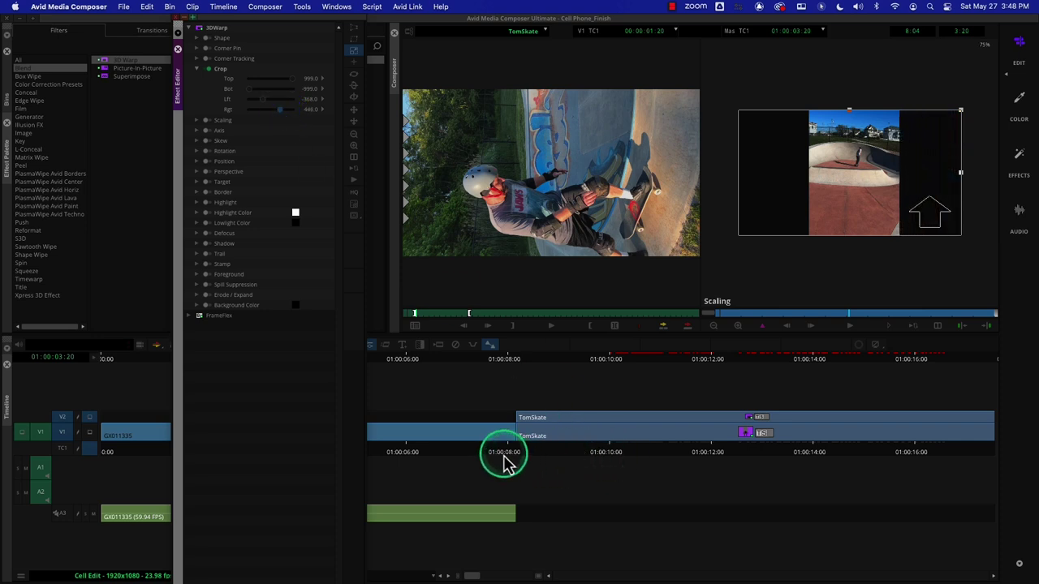
With the playhead at 01:00:08:01, set the GX011335 segment's crop to Lft -330 and Rgt 330.
mouse_move(501, 459)
left_mouse_down()
mouse_move(528, 457)
mouse_move(483, 452)
left_mouse_up()
left_click(371, 345)
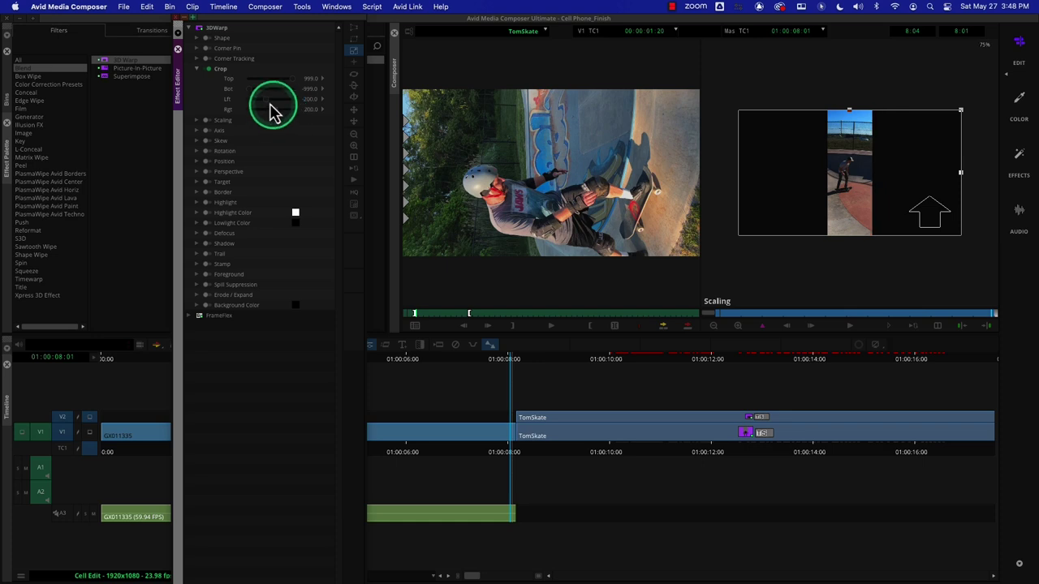
left_click_drag(276, 98, 265, 98)
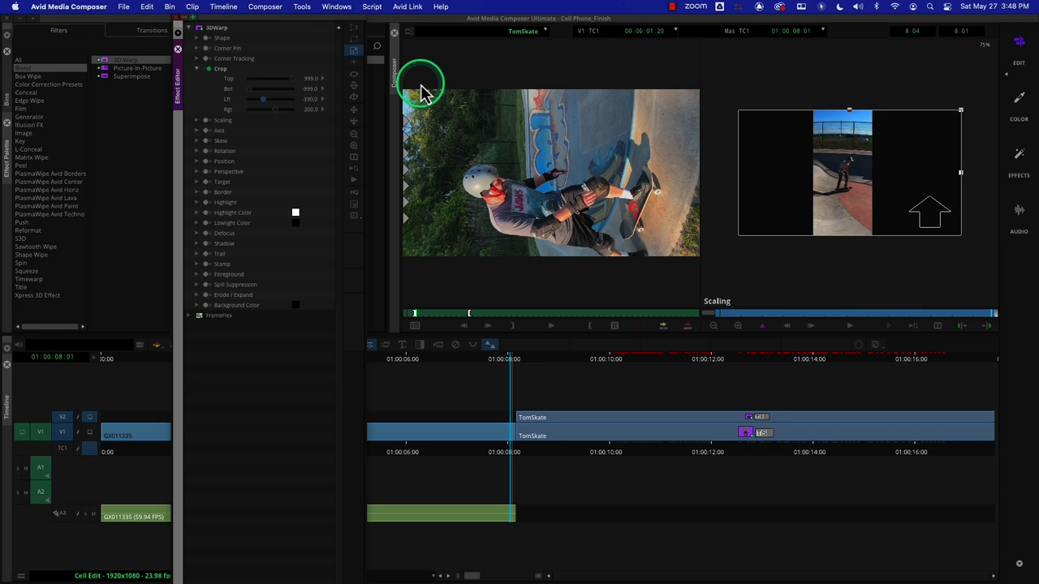
left_click(278, 109)
left_click_drag(279, 113, 296, 99)
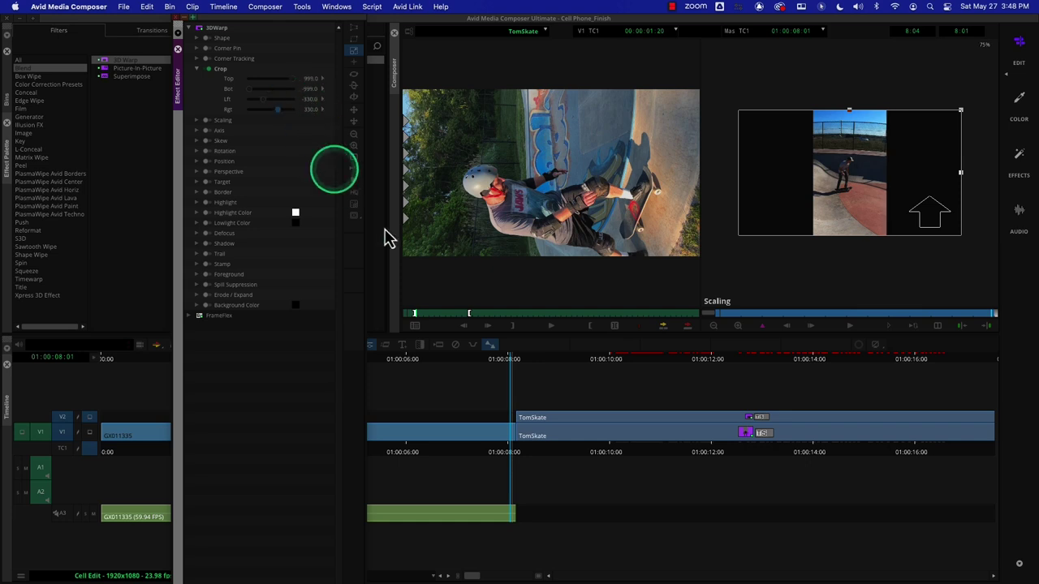
Scrub around 01:00:07:20 near the end of the GX011335 clip to review the cropped framing.
left_click(511, 438)
mouse_move(513, 460)
left_mouse_down()
mouse_move(522, 457)
mouse_move(500, 458)
left_mouse_up()
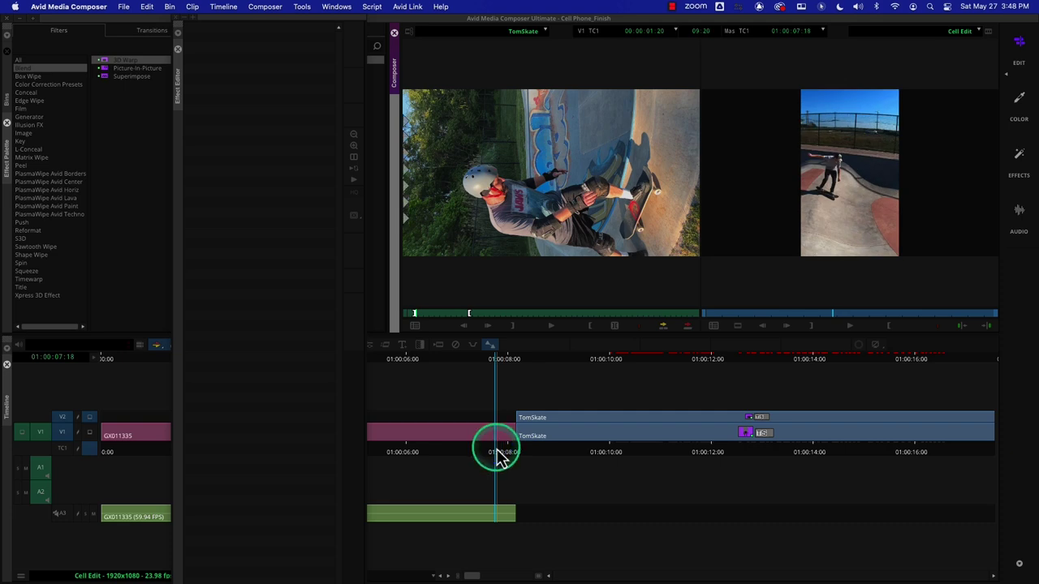
mouse_move(500, 459)
left_mouse_down()
mouse_move(492, 454)
mouse_move(544, 459)
mouse_move(504, 457)
left_mouse_up()
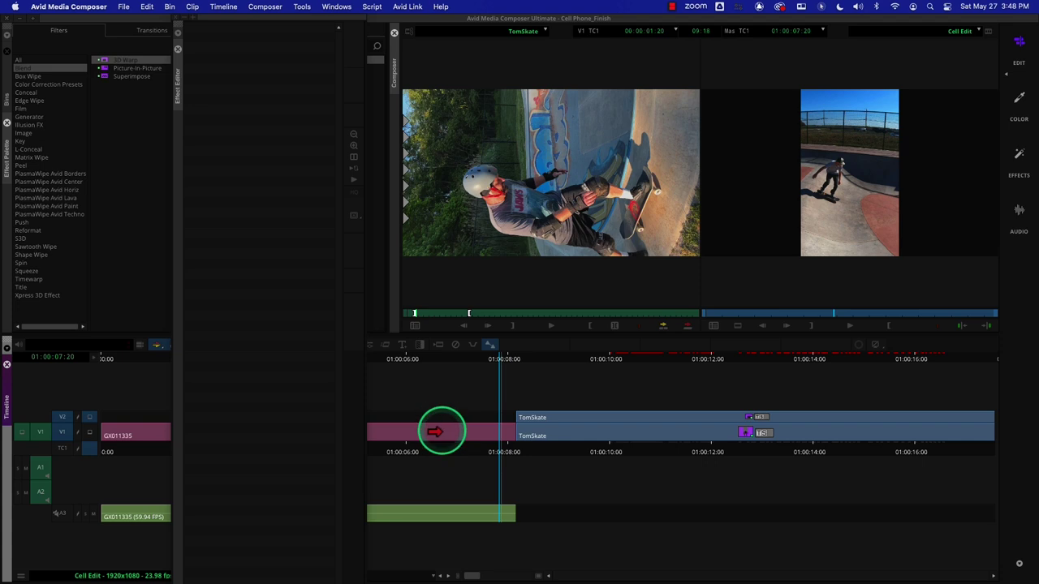
Move the cropped GX011335 segment from V1 up to V2, scrub to 01:00:06:21, and close the Effect Editor.
left_click_drag(438, 433, 439, 419)
left_click_drag(457, 454, 452, 460)
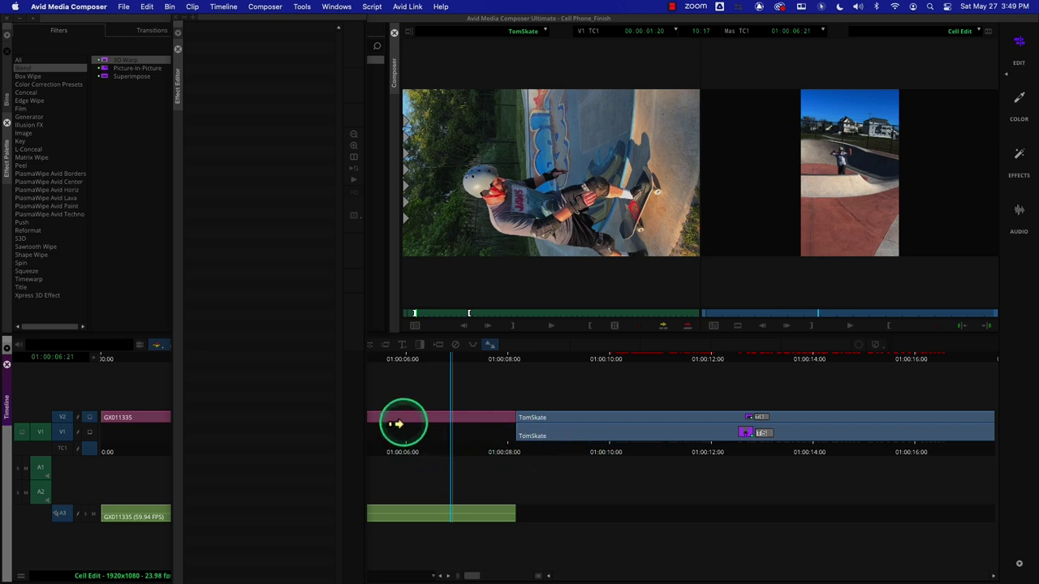
left_click(178, 48)
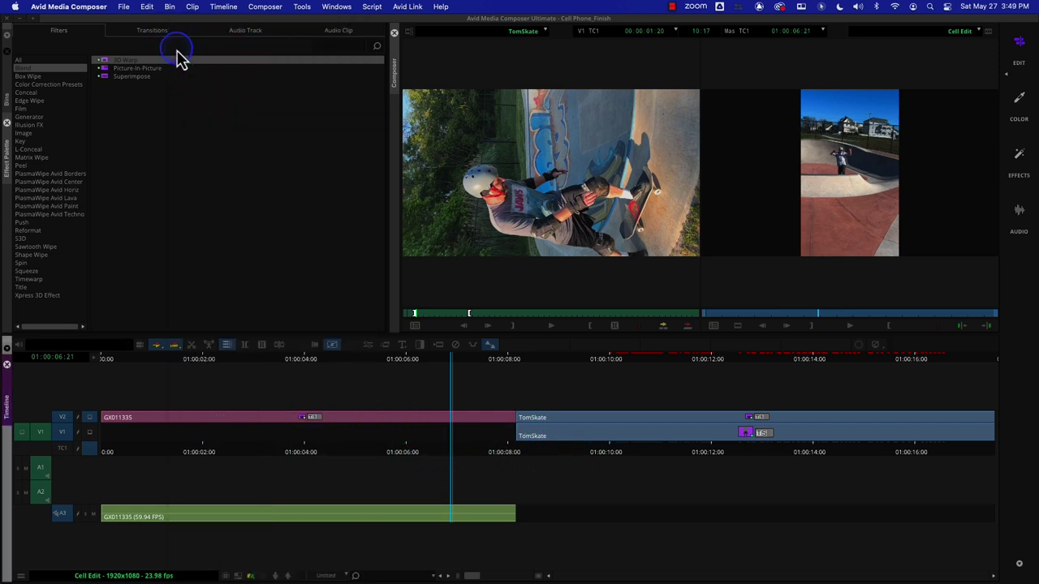
Return the GX011335 segment from V2 to V1 and remove its crop effect, leaving the playhead at 01:00:04:05.
left_click(306, 455)
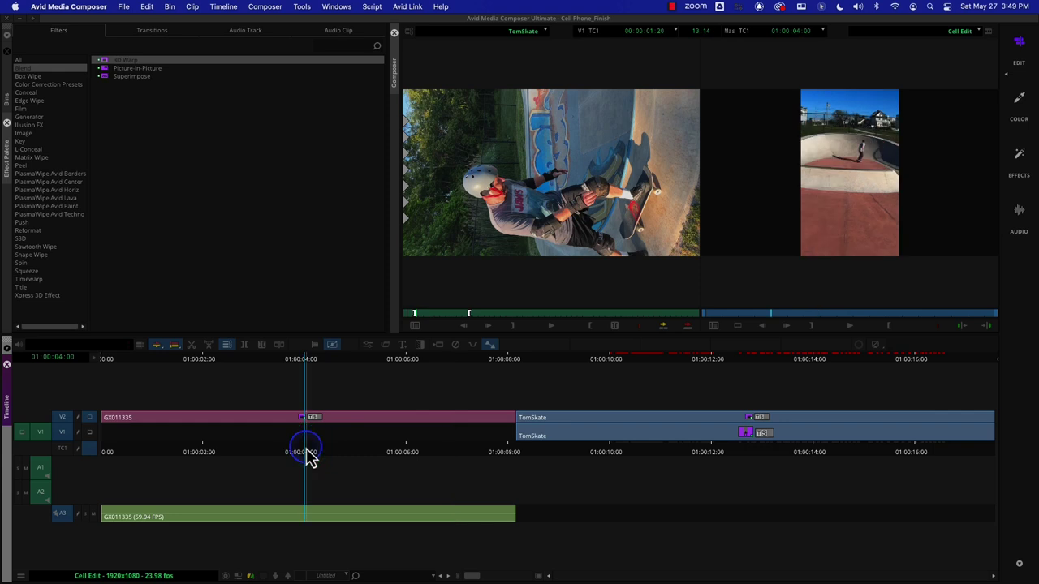
left_click(456, 357)
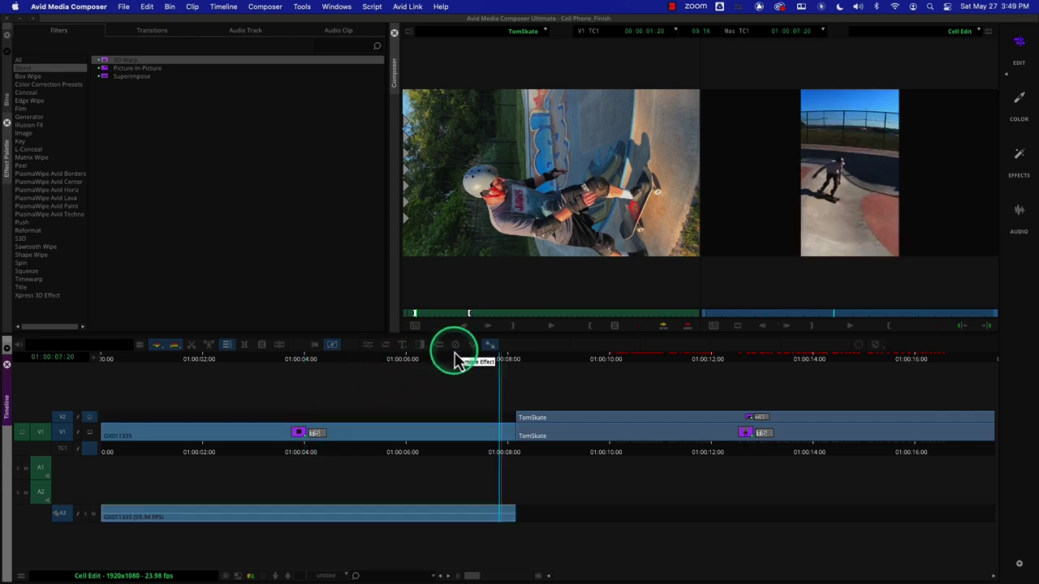
left_click(306, 455)
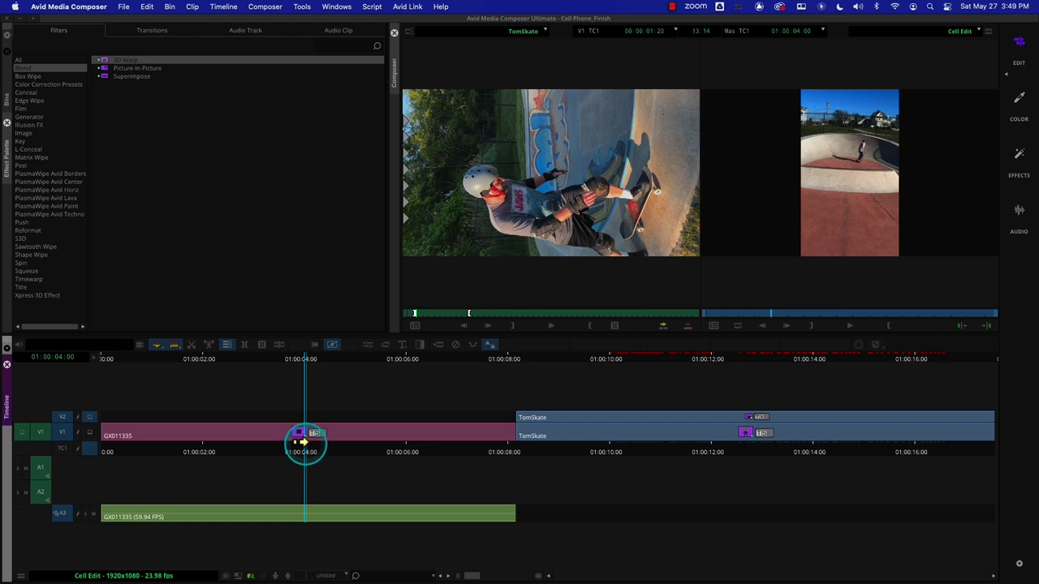
left_click(457, 358)
left_click(345, 453)
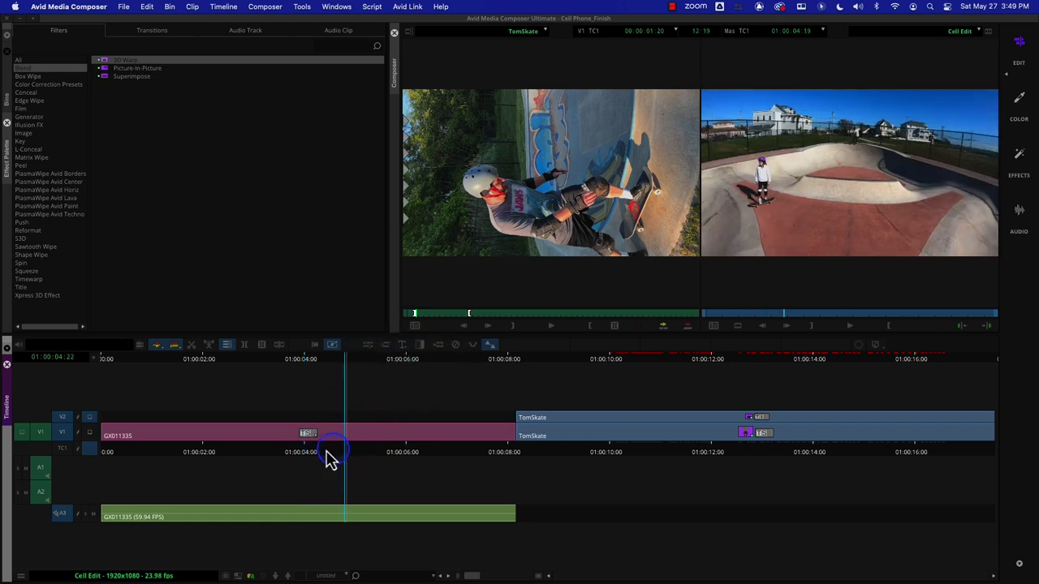
left_click(317, 452)
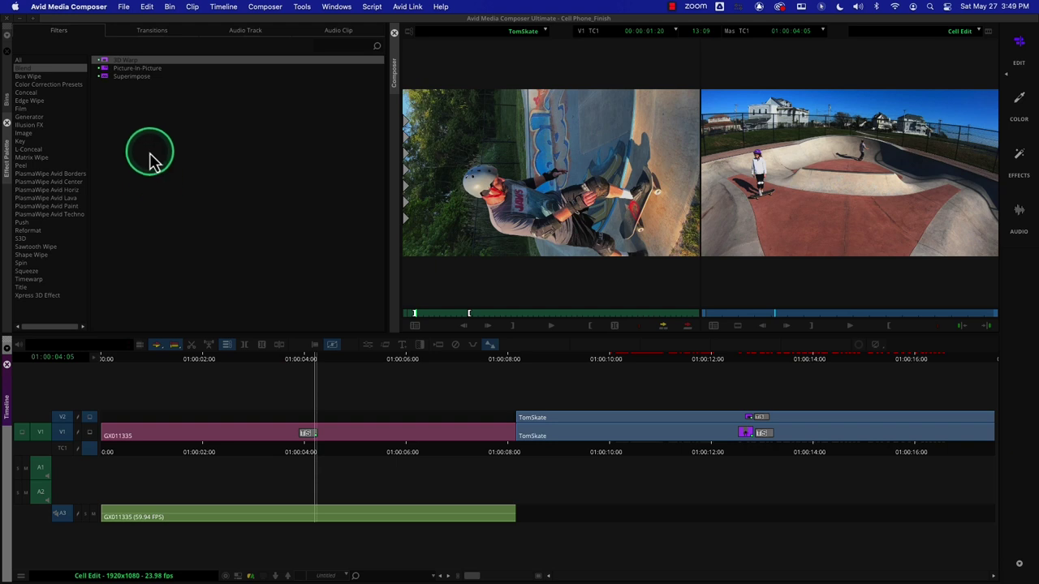
In the project format settings, apply the 9:16 mask margins preset and close the settings.
left_click(96, 10)
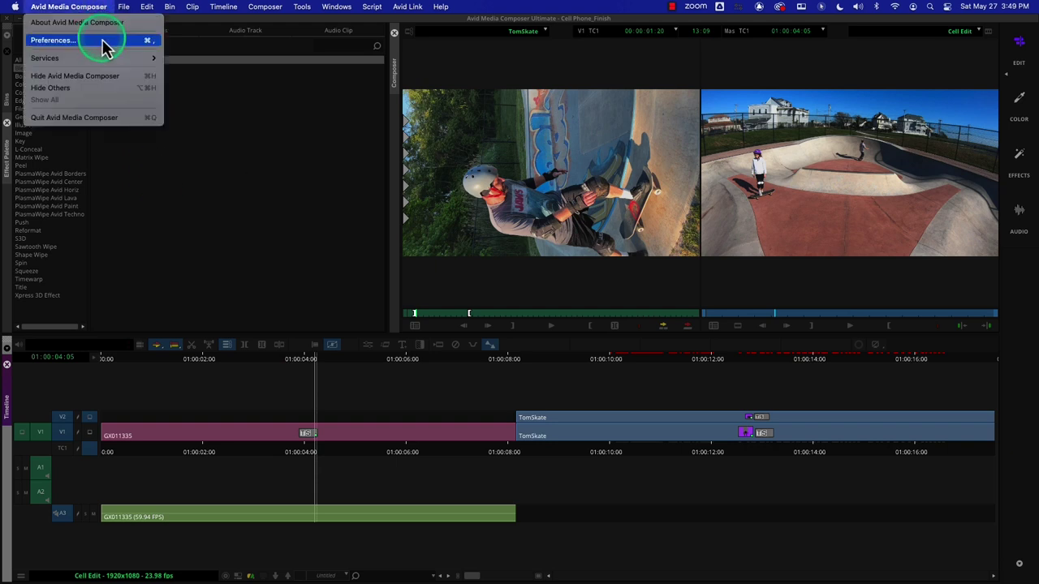
left_click(124, 10)
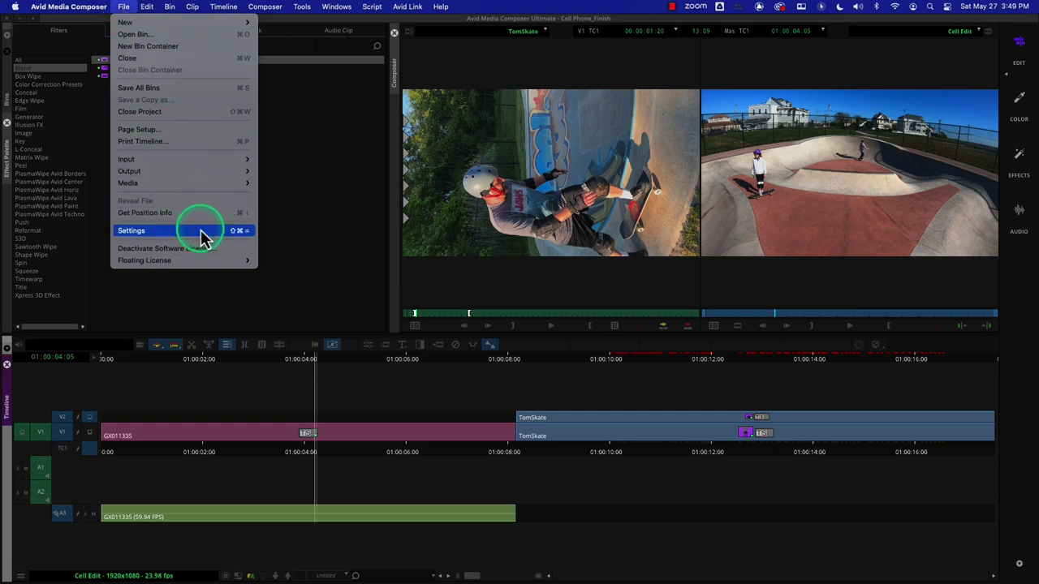
left_click(244, 232)
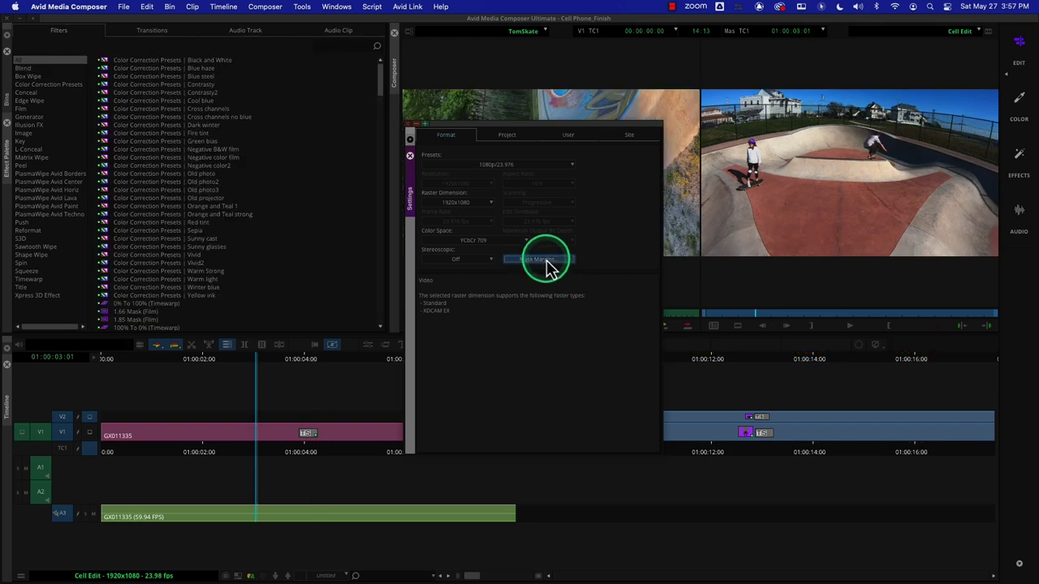
left_click(548, 262)
left_click(487, 205)
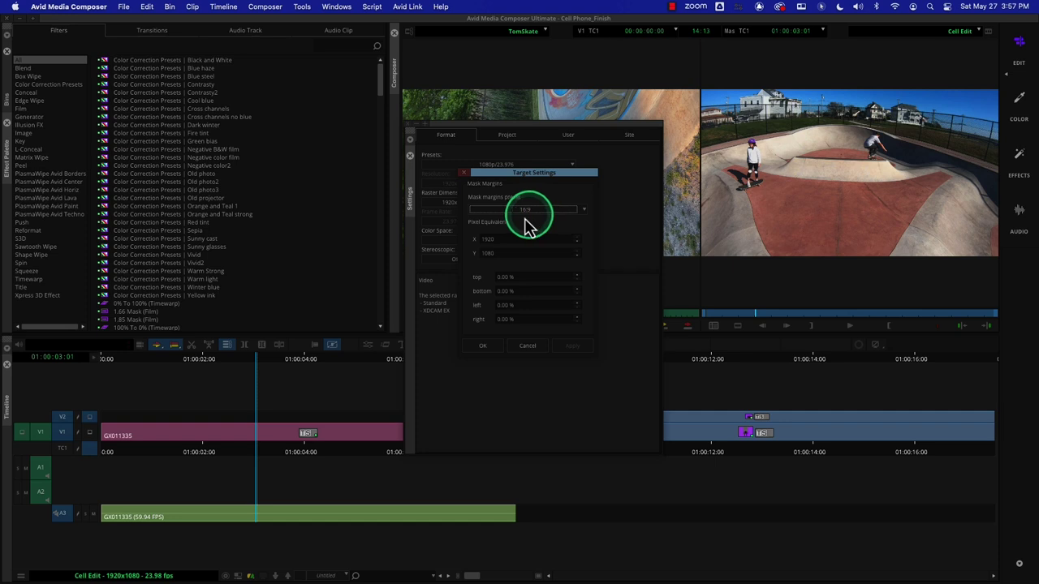
left_click(540, 216)
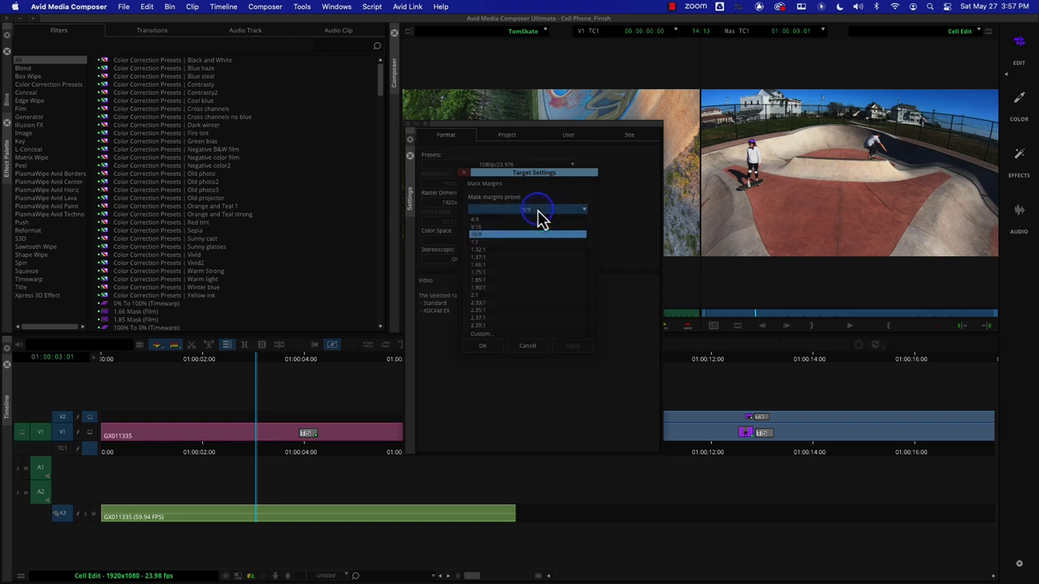
left_click(488, 228)
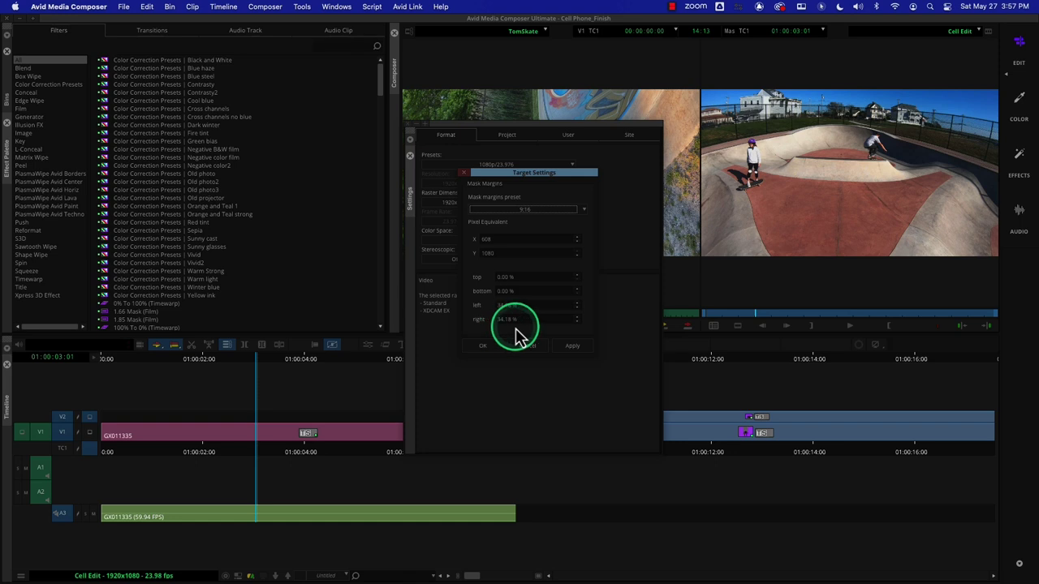
left_click(574, 349)
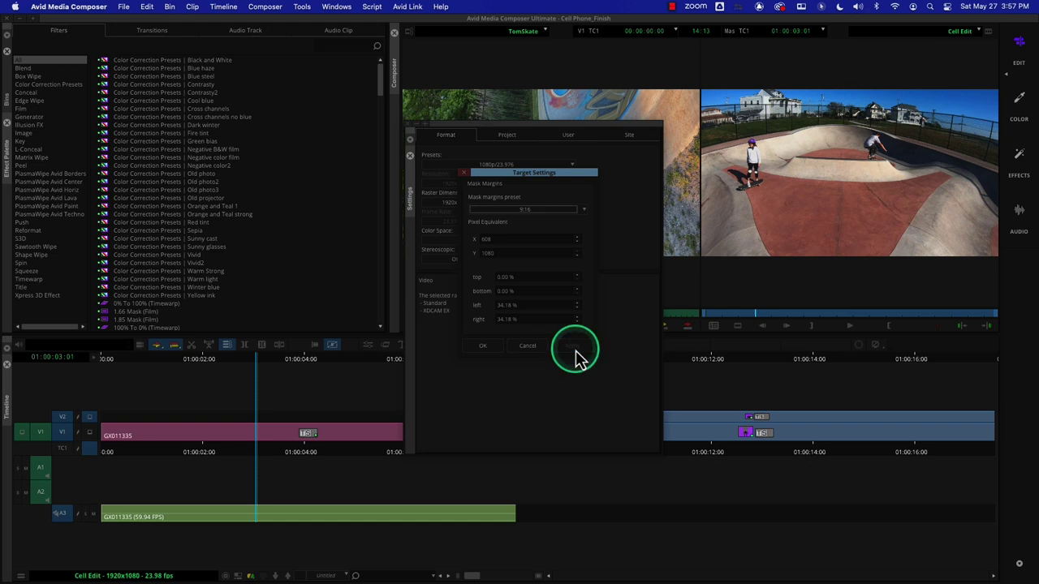
left_click(486, 348)
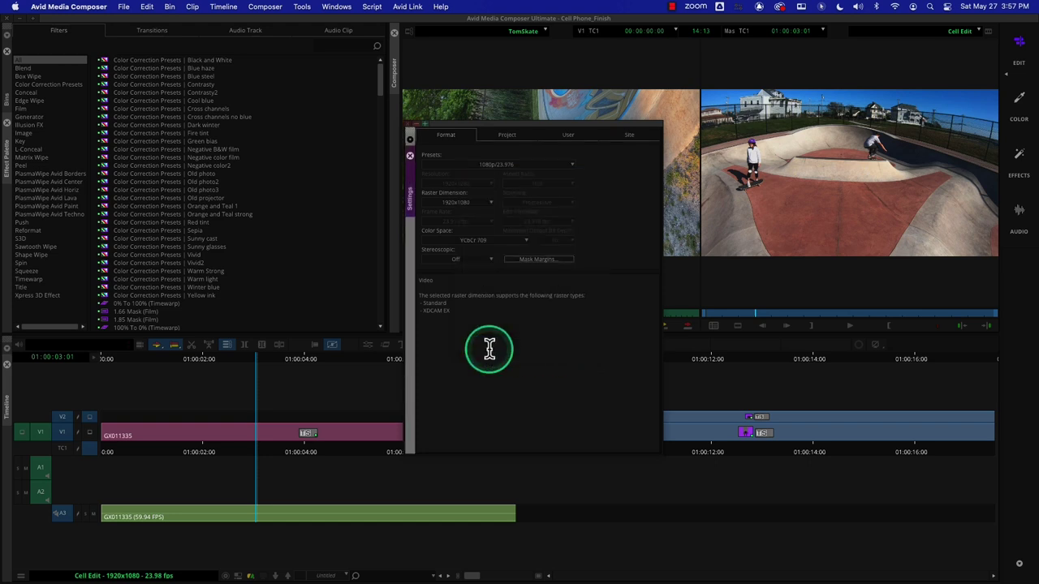
left_click(410, 157)
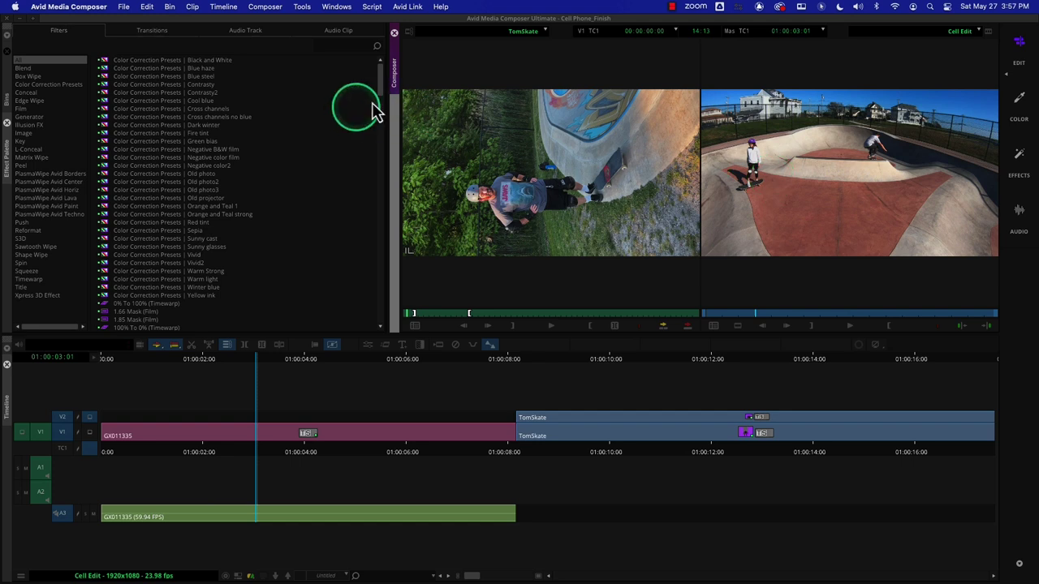
Show the target mask in the record monitor as Black Mask.
right_click(813, 167)
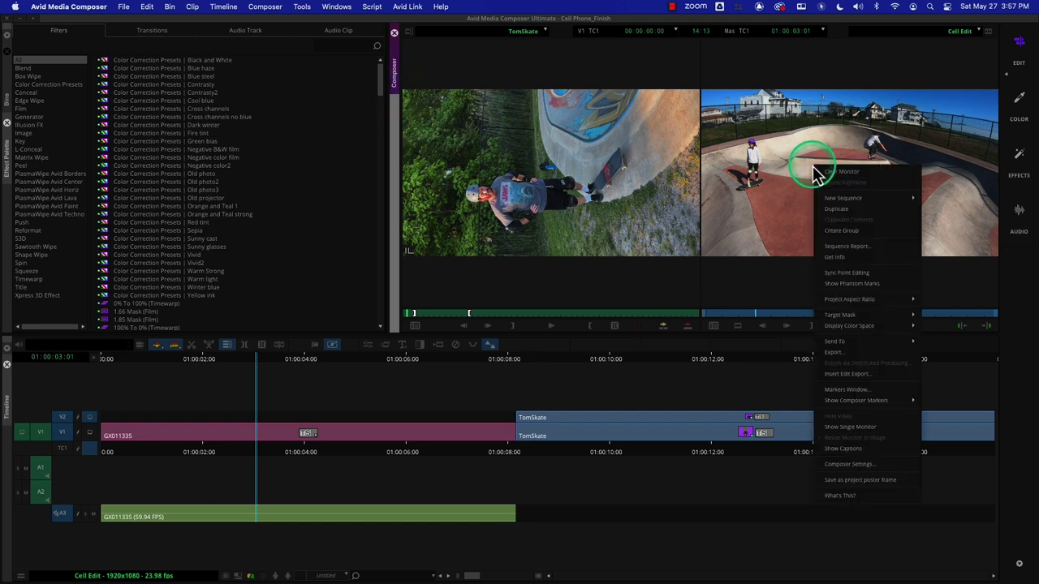
mouse_move(845, 319)
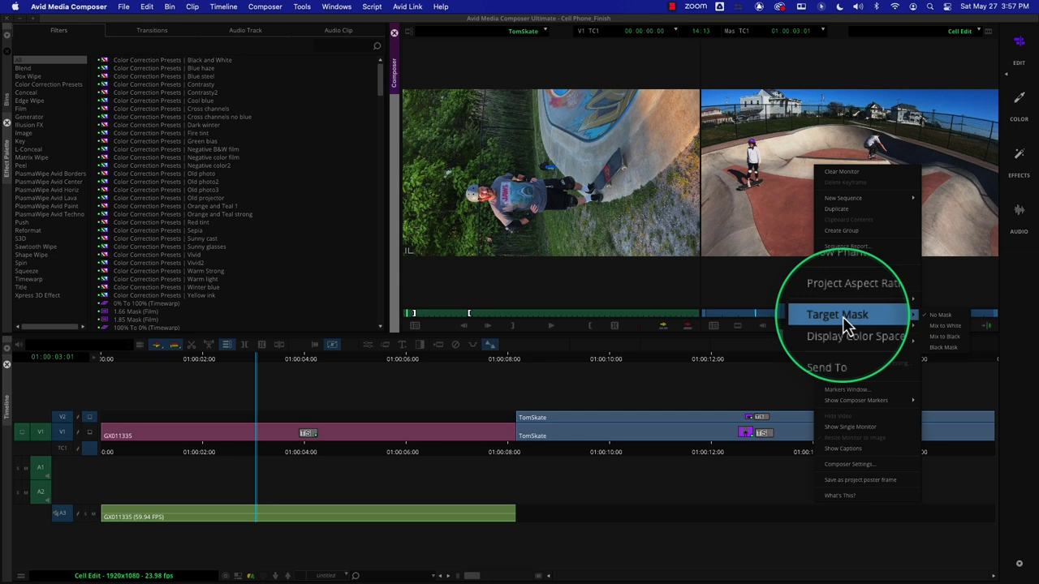
left_click(944, 347)
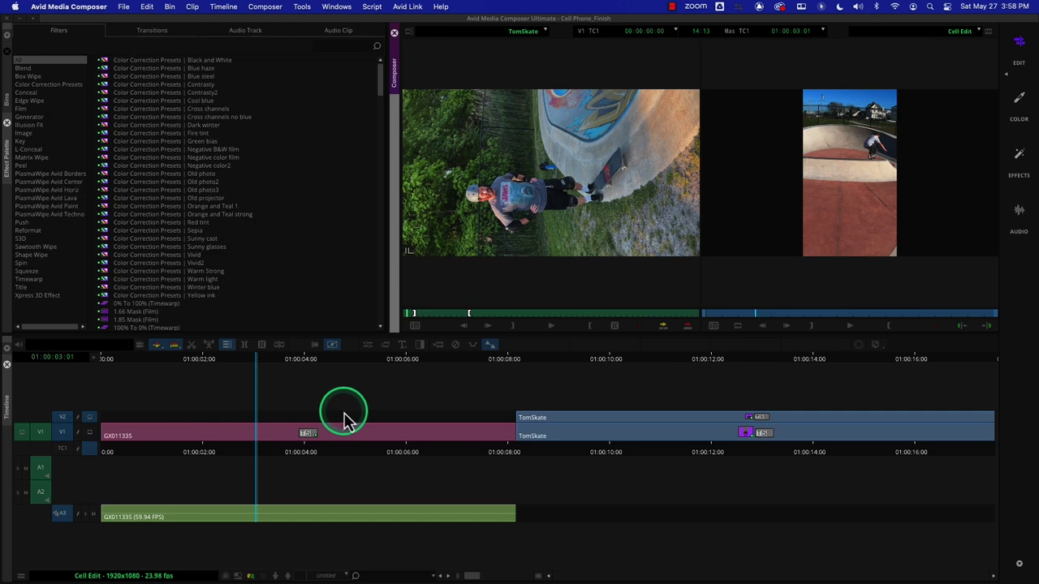
Clear the source monitor and move the playhead to 01:00:10:12 in the TomSkate segment.
left_click(531, 32)
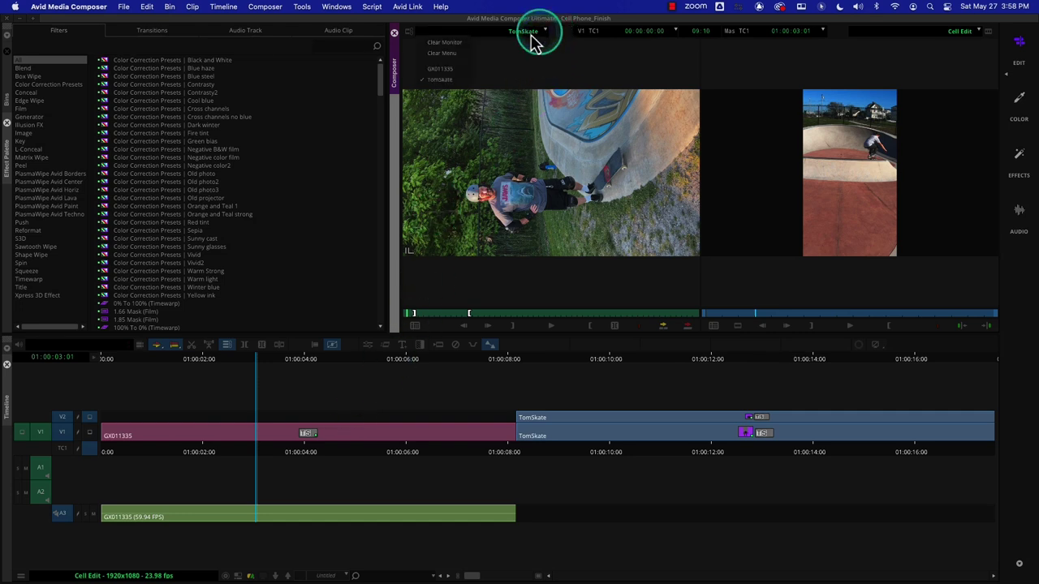
left_click(454, 42)
left_click(313, 429)
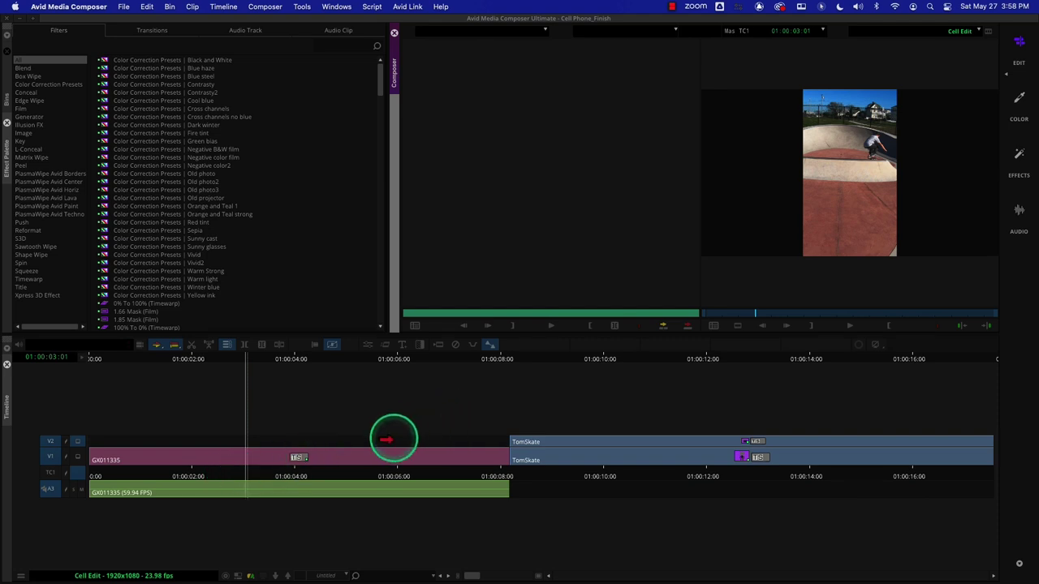
left_click(631, 477)
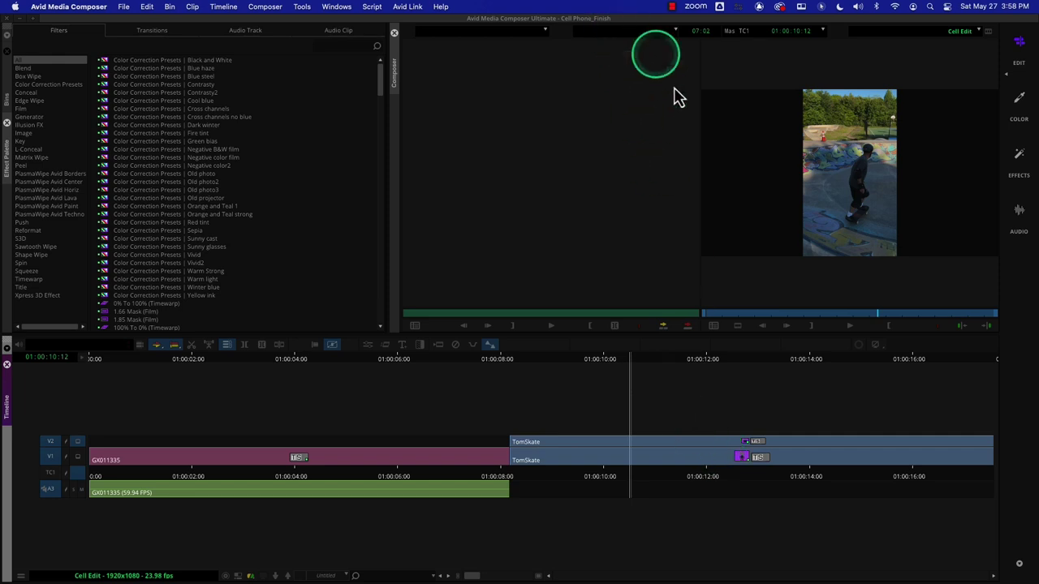
Switch the record monitor's target mask to Mix to Black and check it at 01:00:03:23 in the GX011335 segment.
right_click(756, 197)
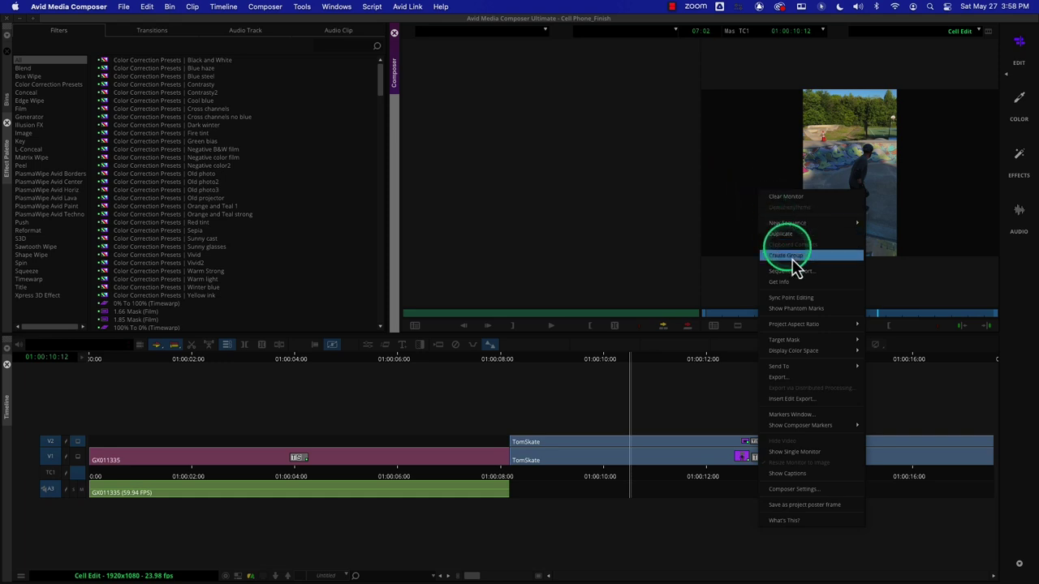
mouse_move(801, 342)
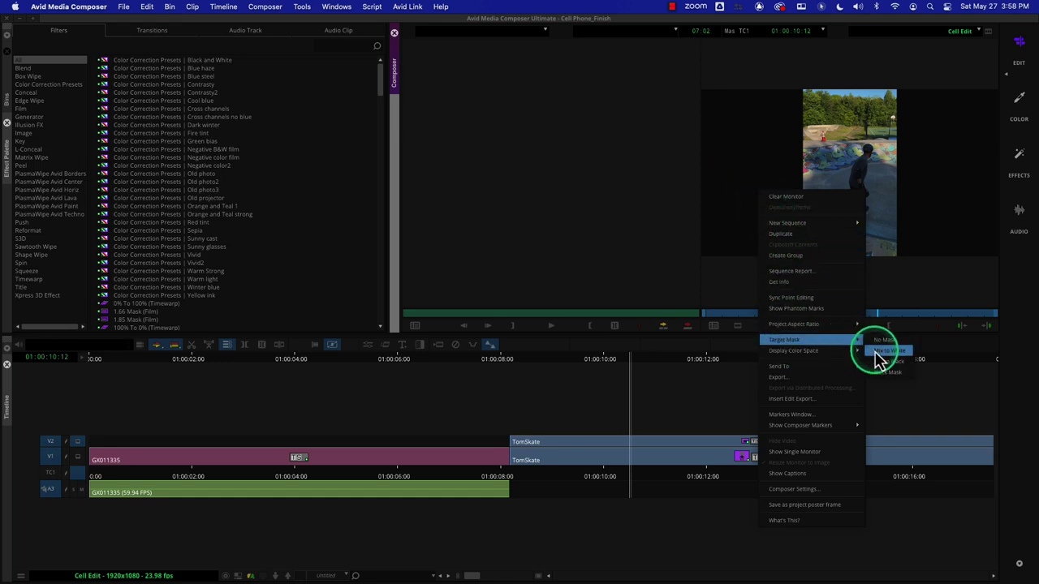
left_click(885, 369)
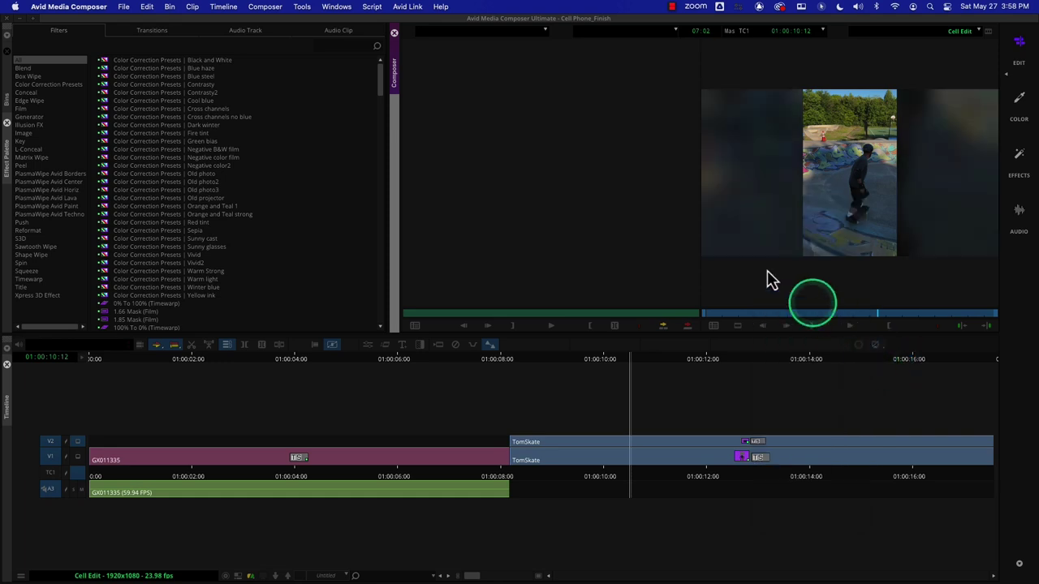
left_click(294, 479)
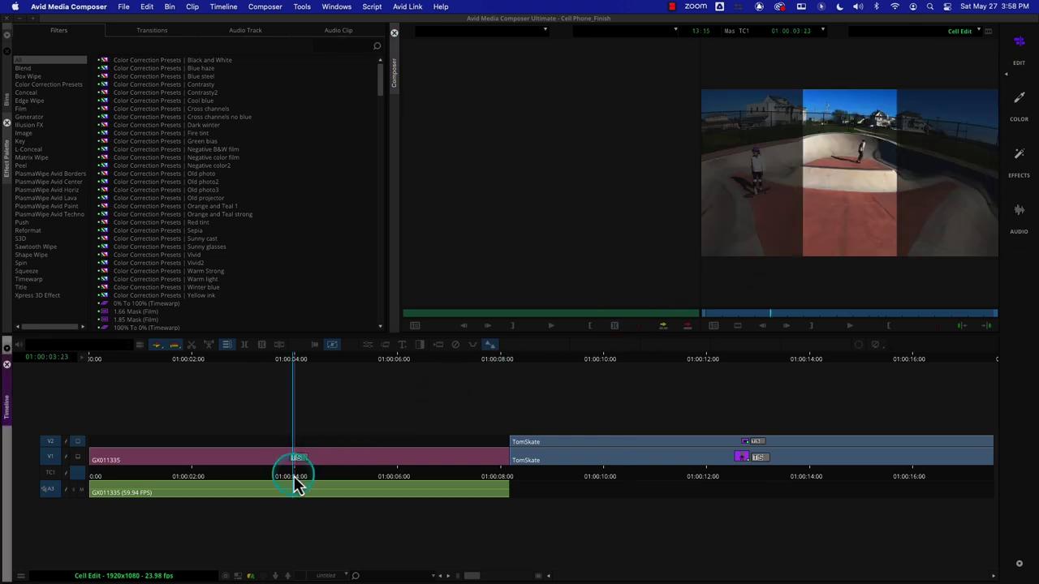
Try the Mix to White target mask in the record monitor and check it at 01:00:03:18.
right_click(771, 198)
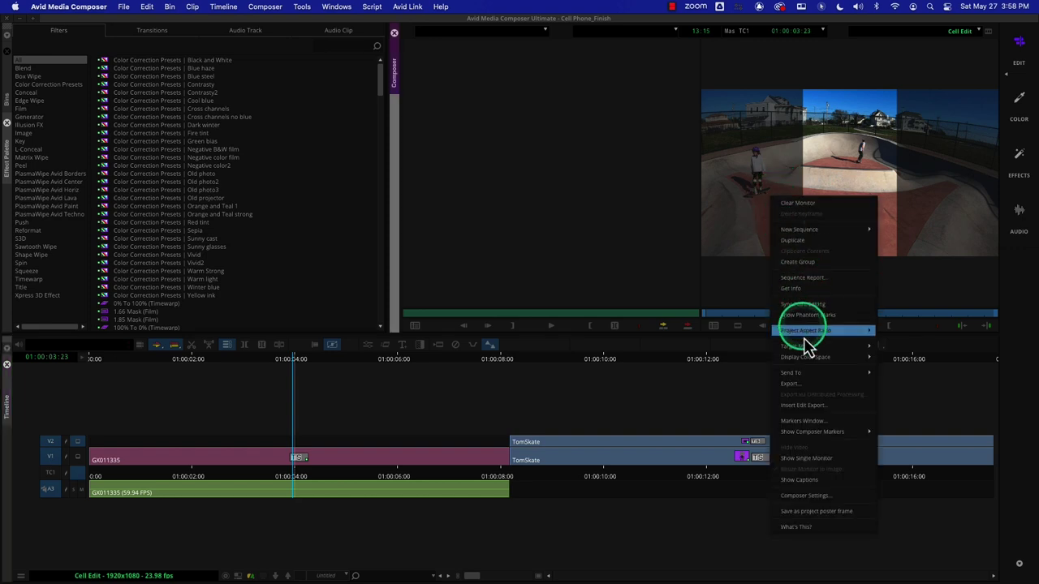
mouse_move(804, 349)
left_click(895, 362)
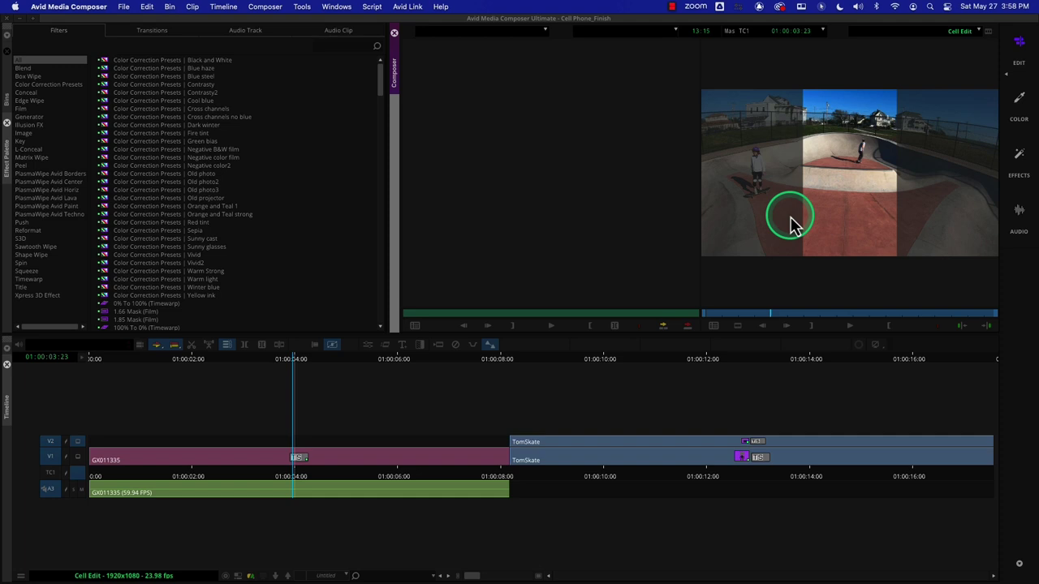
left_click(285, 482)
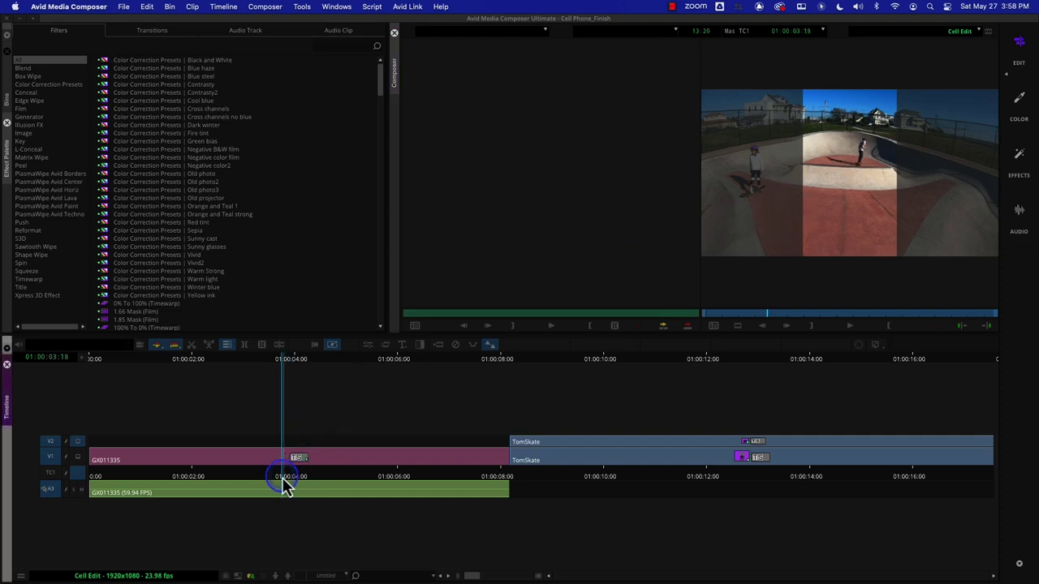
Set the record monitor's target mask back to Mix to Black.
right_click(746, 219)
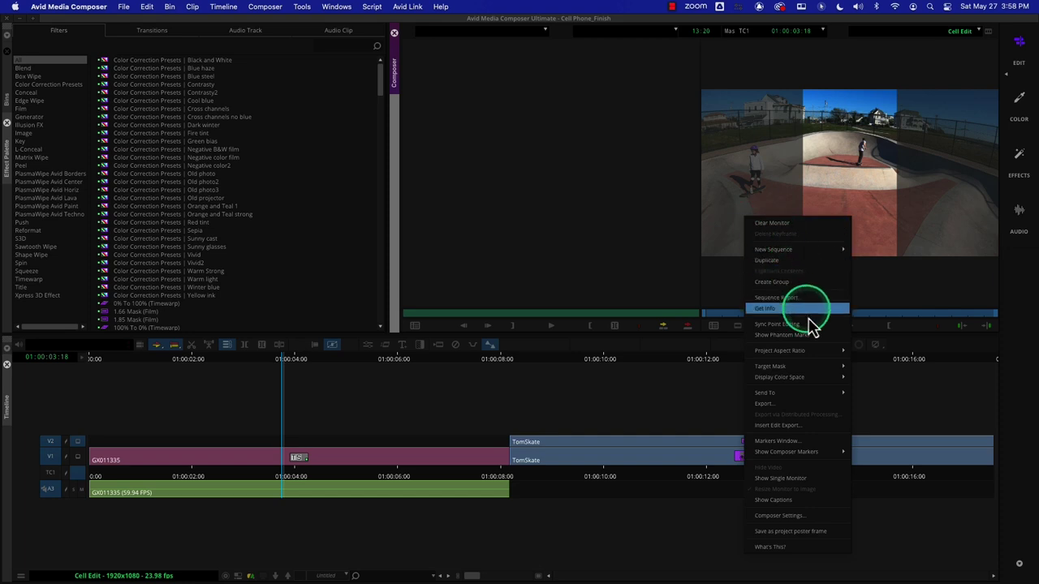
mouse_move(805, 365)
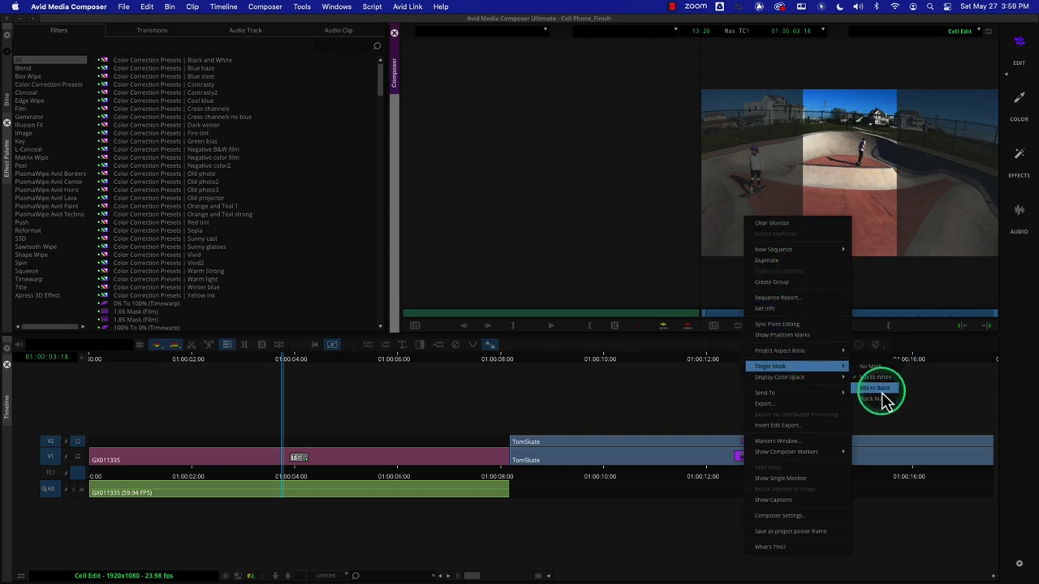
left_click(882, 393)
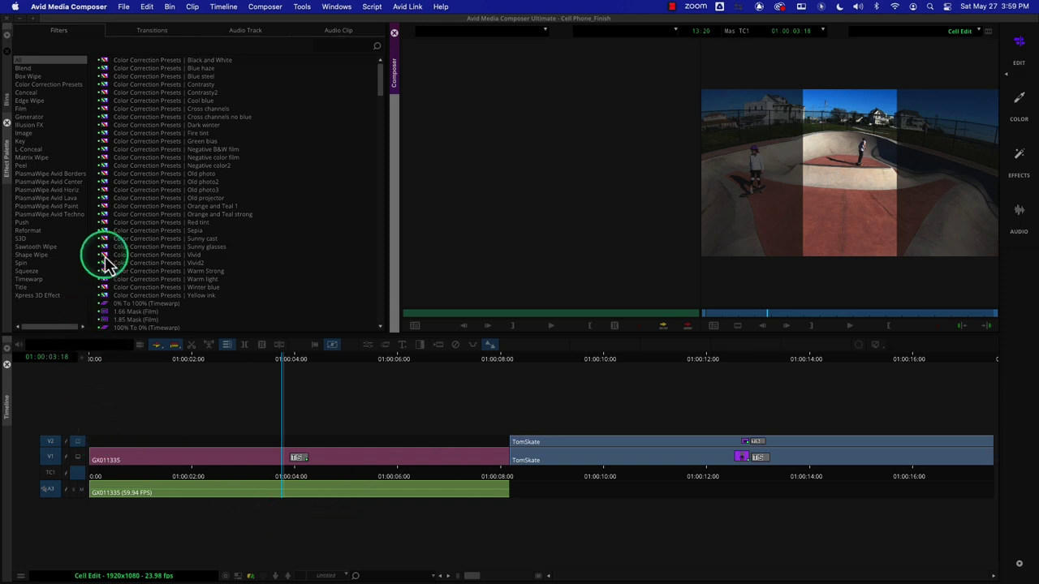
Apply the Resize effect from the Image category to the GX011335 segment and open it in the Effect Editor.
left_click(24, 133)
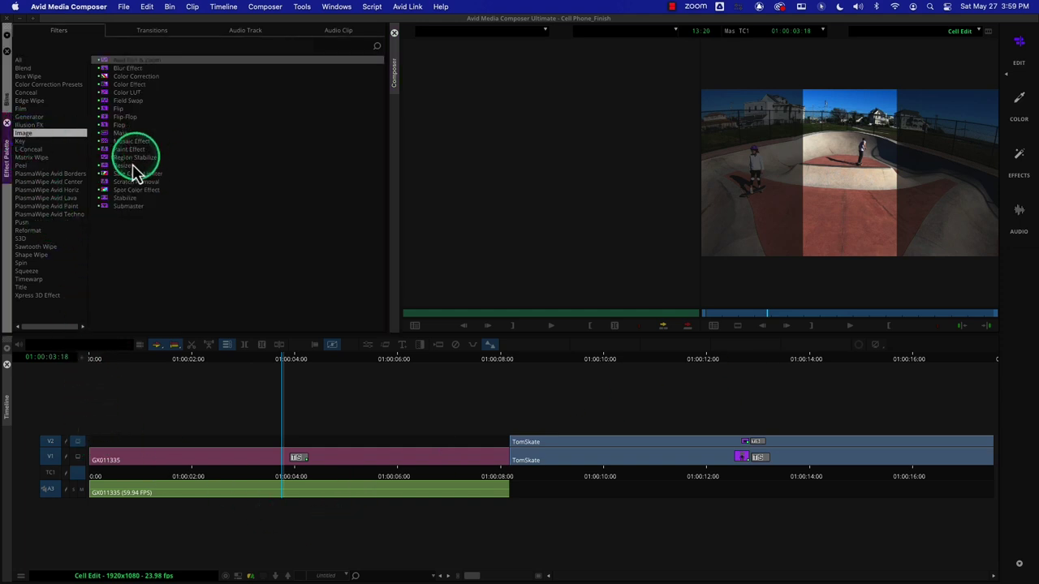
left_click_drag(123, 167, 271, 462)
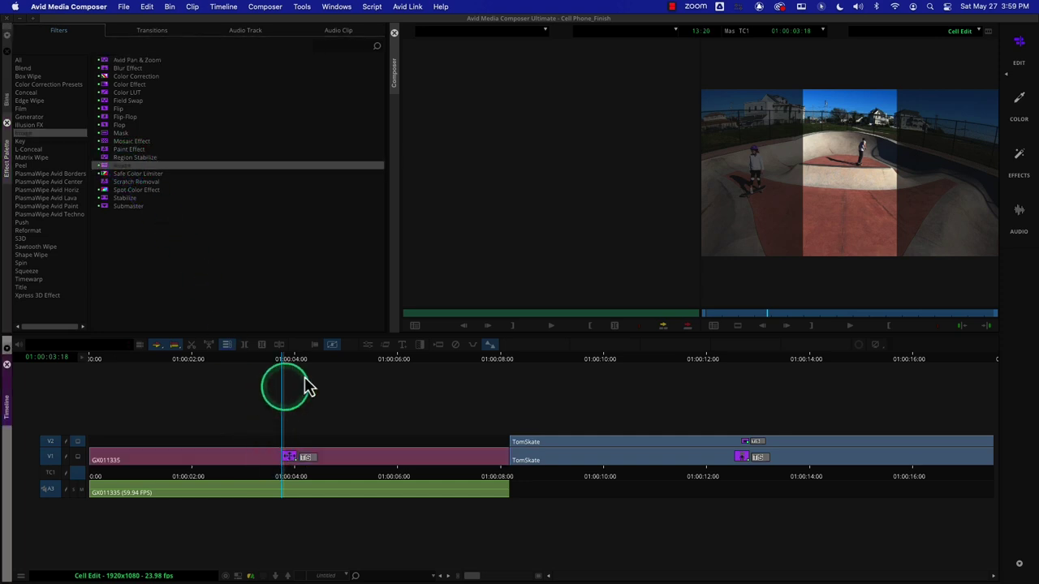
left_click(367, 346)
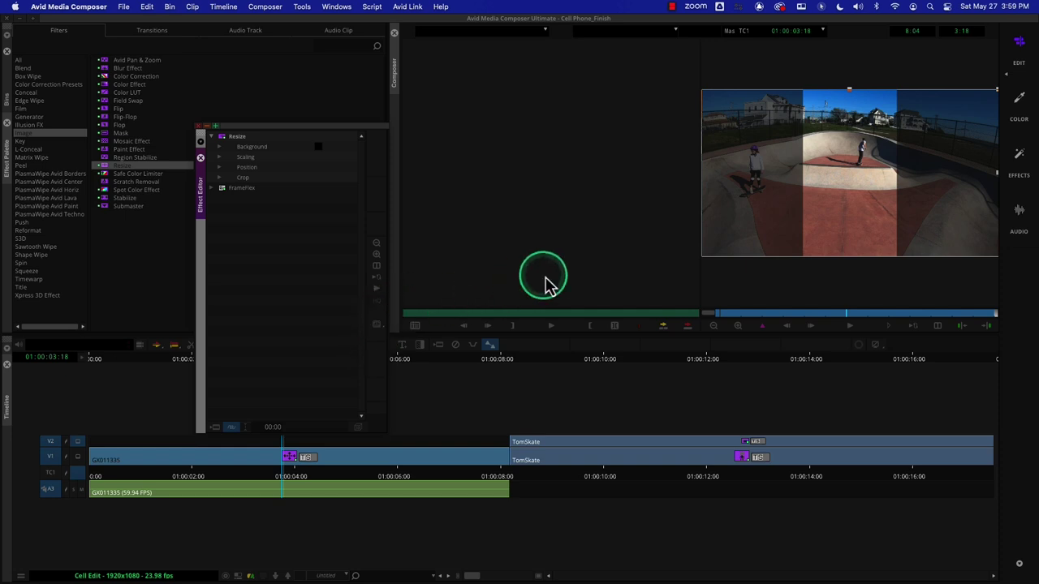
Add a Resize keyframe at the start of the GX011335 segment, 01:00:00:00, and expand the effect's Position parameters.
left_click(720, 313)
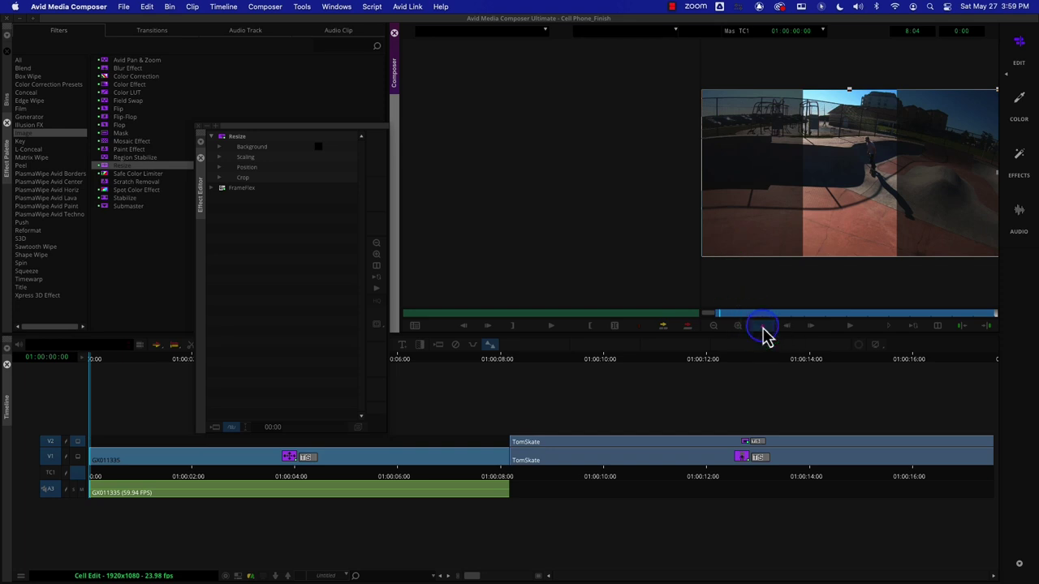
left_click(267, 186)
left_click(218, 168)
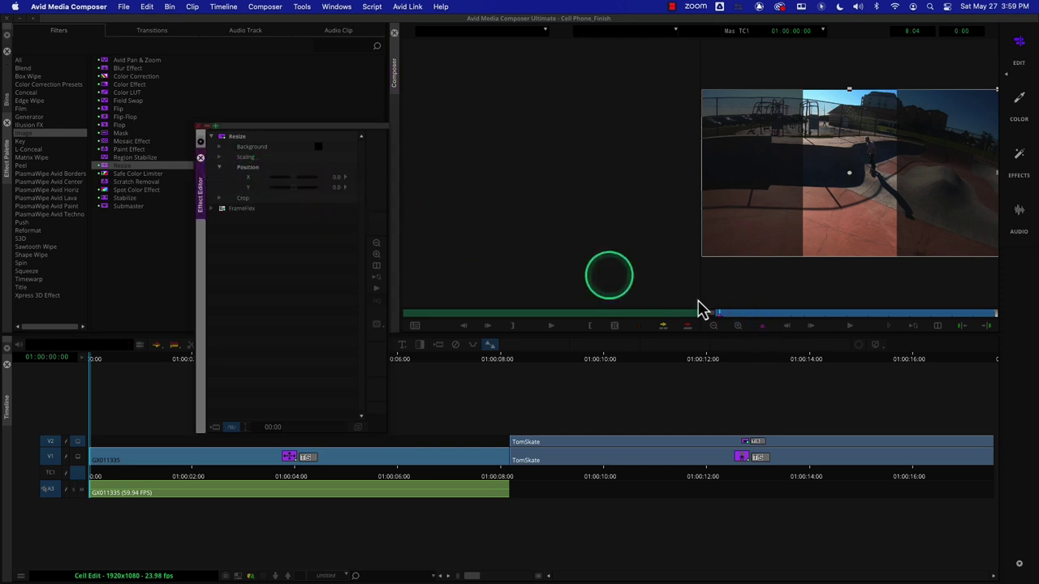
Add a Resize keyframe at 01:00:01:01 and set its position X to -157 to bring the skater inside the mask.
left_click(753, 314)
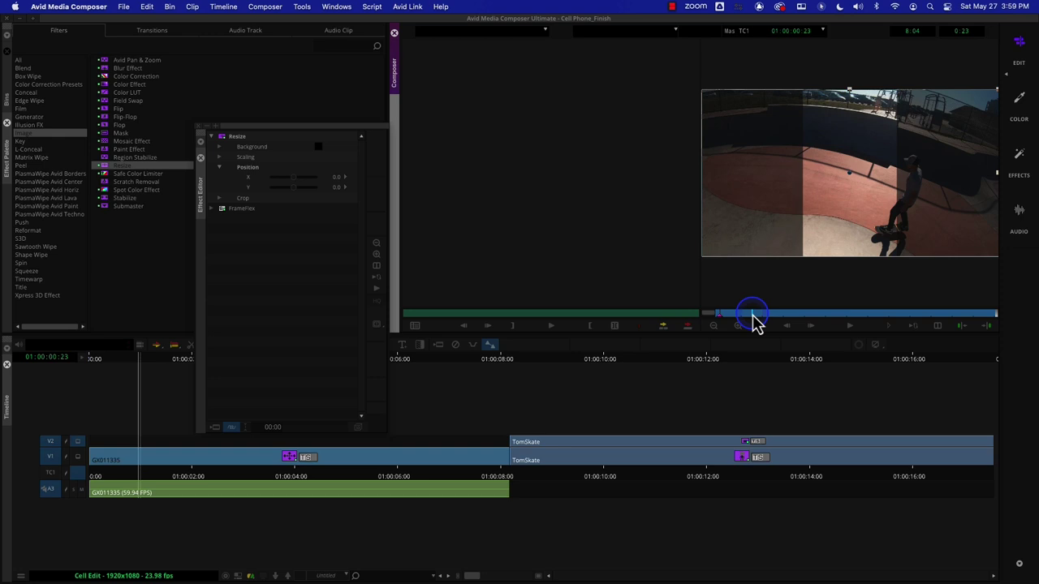
left_click_drag(753, 315, 759, 322)
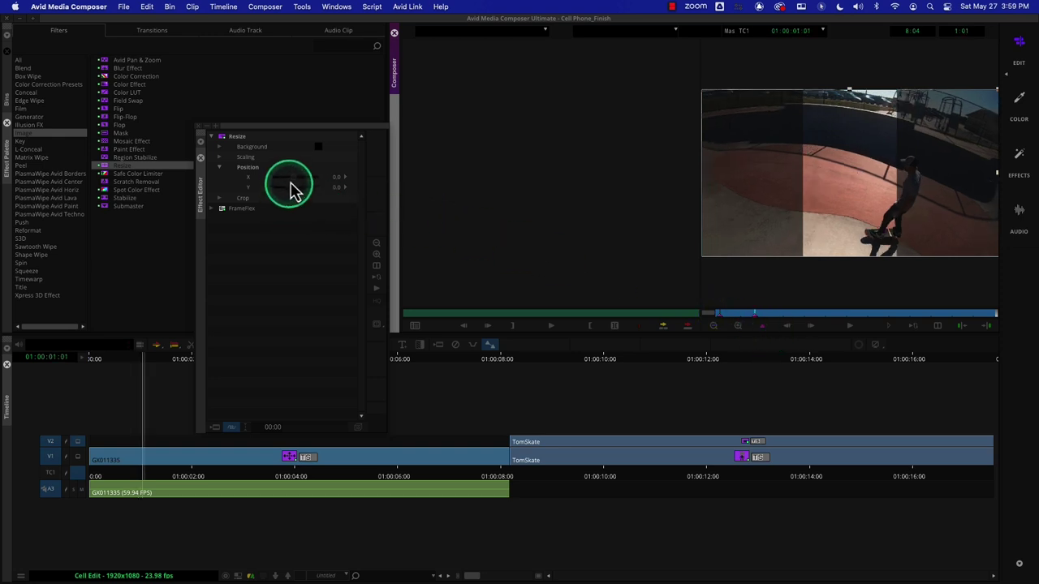
left_click(293, 178)
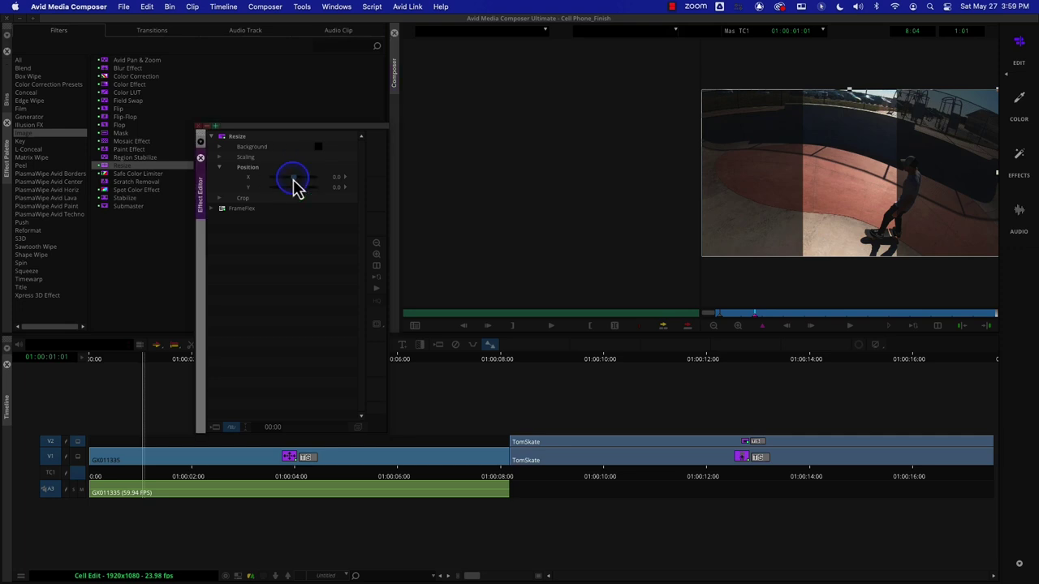
type("-315")
key("Return")
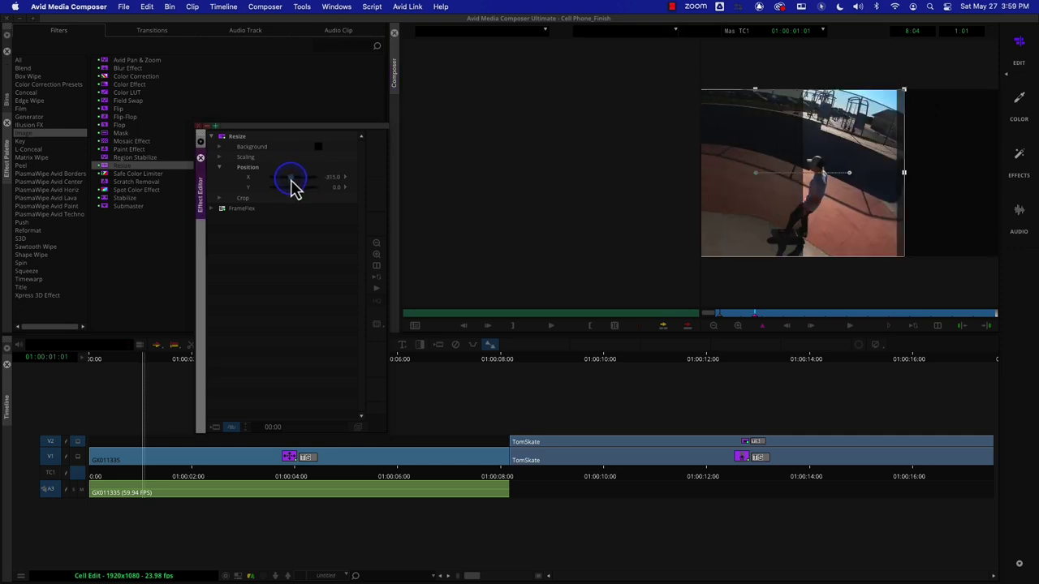
type("-157")
key("Return")
Add a Resize keyframe at 01:00:01:18 and reset its position X to 0.
left_click_drag(707, 322, 780, 323)
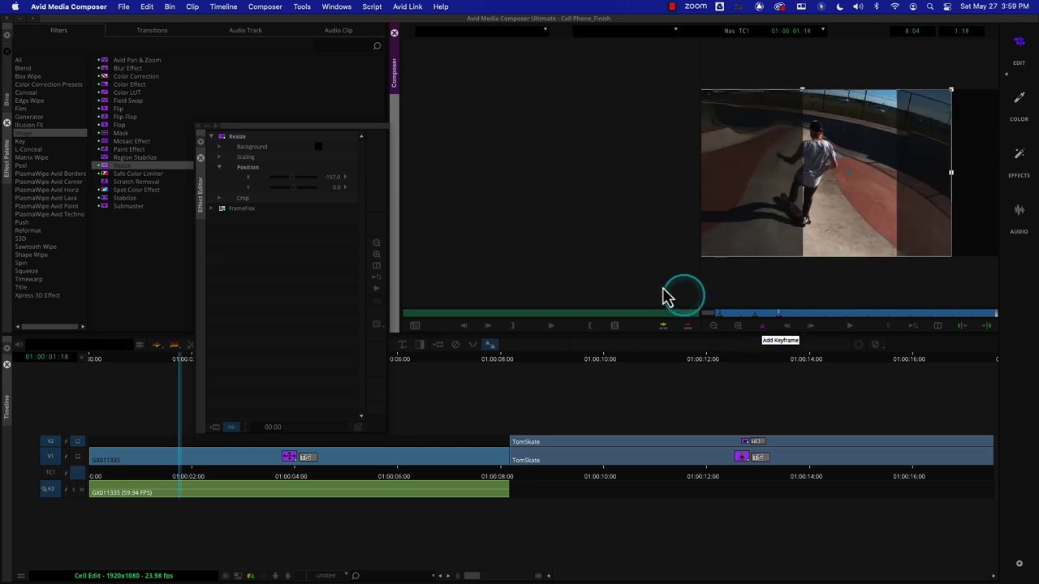
left_click(290, 183)
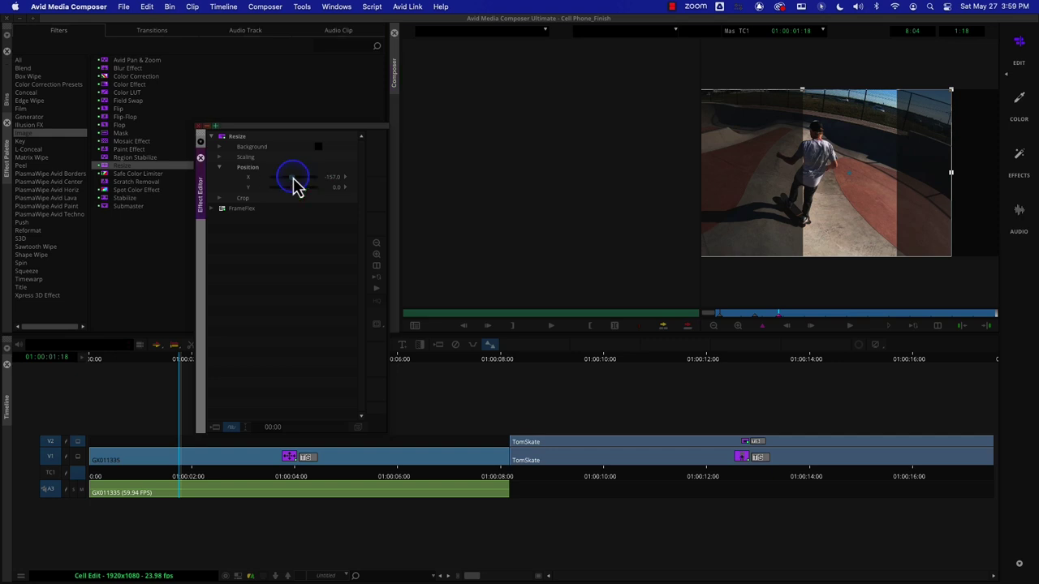
key("shift+Left")
key("shift+Left")
key("shift+Left")
key("shift+Left")
key("shift+Left")
key("shift+Left")
key("shift+Left")
key("shift+Left")
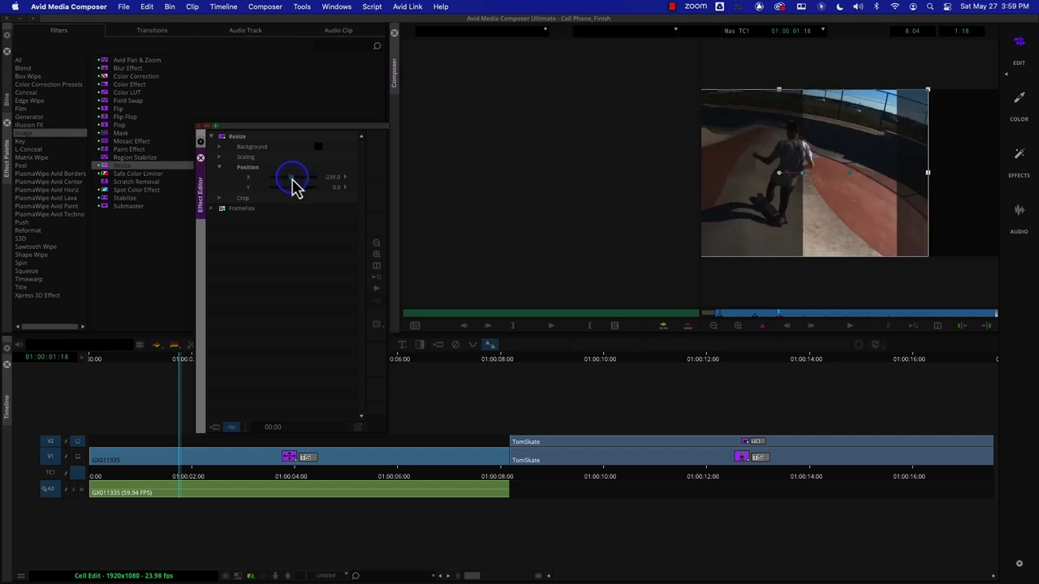
left_click(294, 181, "alt")
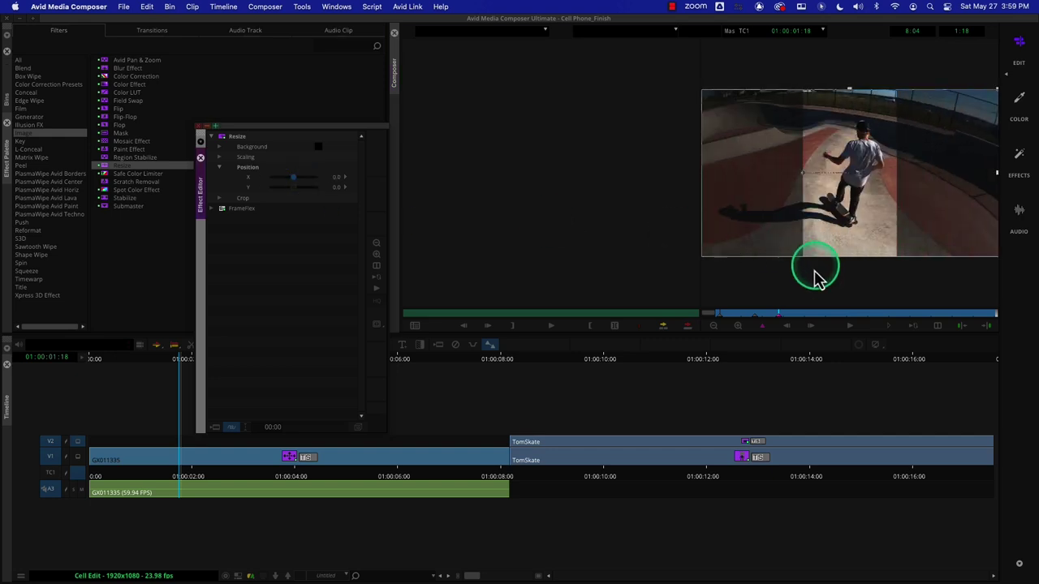
Keyframe the Resize position X at -49 at 01:00:02:15 and at 34 at 01:00:07:12.
left_click(804, 316)
left_click(808, 316)
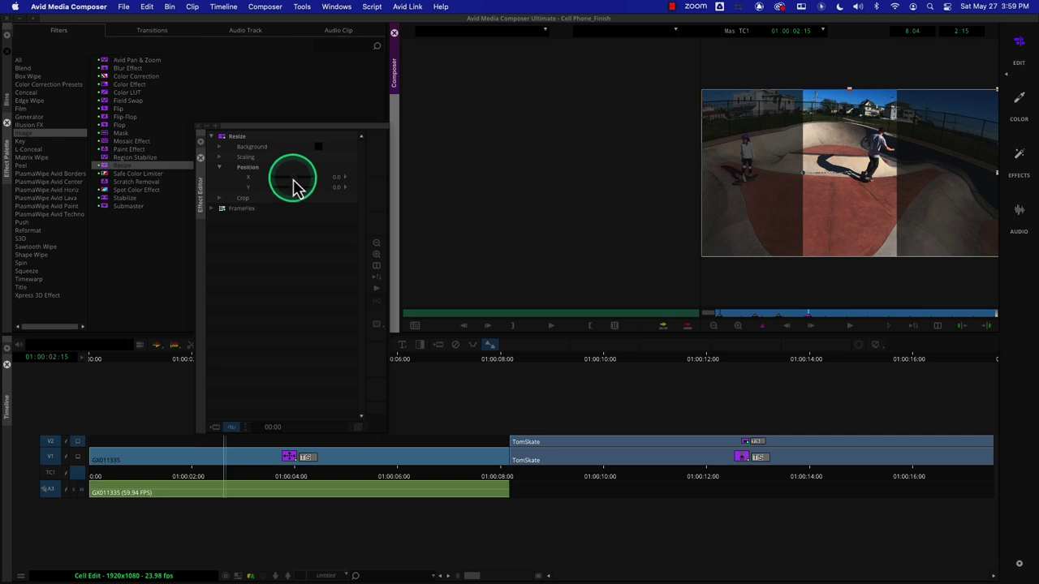
left_click_drag(296, 186, 296, 186)
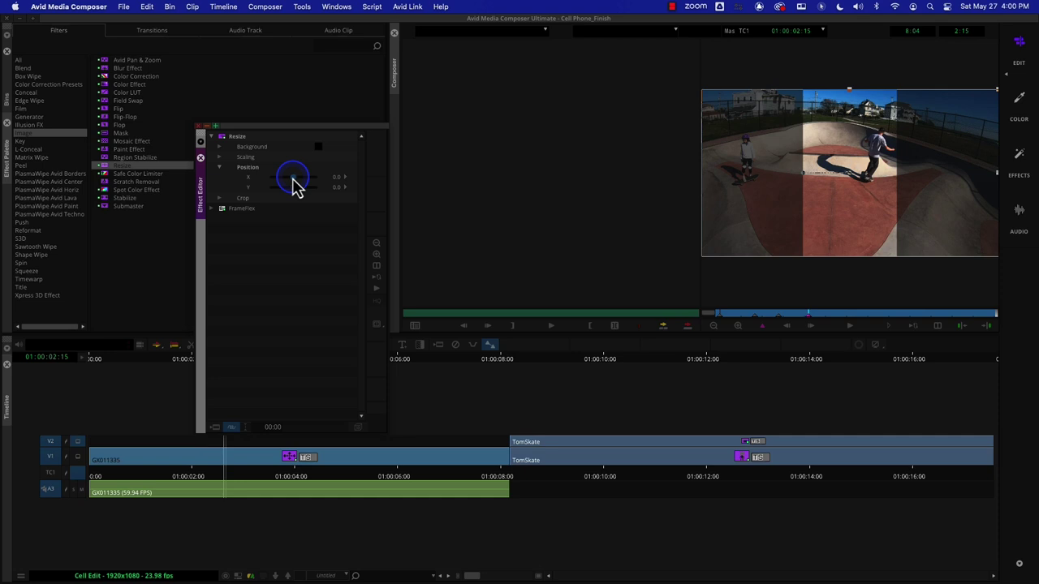
left_click_drag(295, 185, 254, 188)
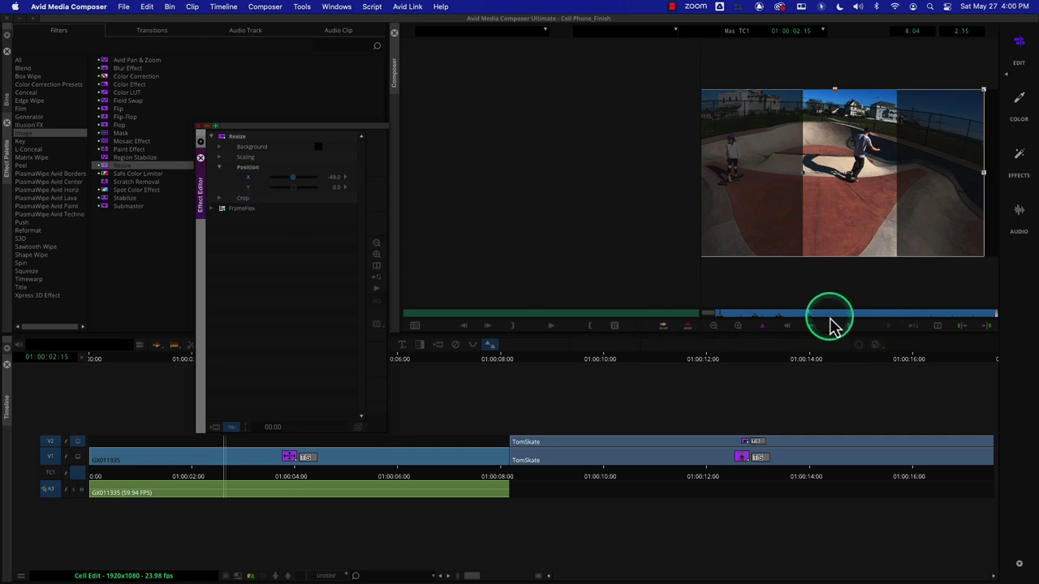
left_click_drag(828, 316, 956, 319)
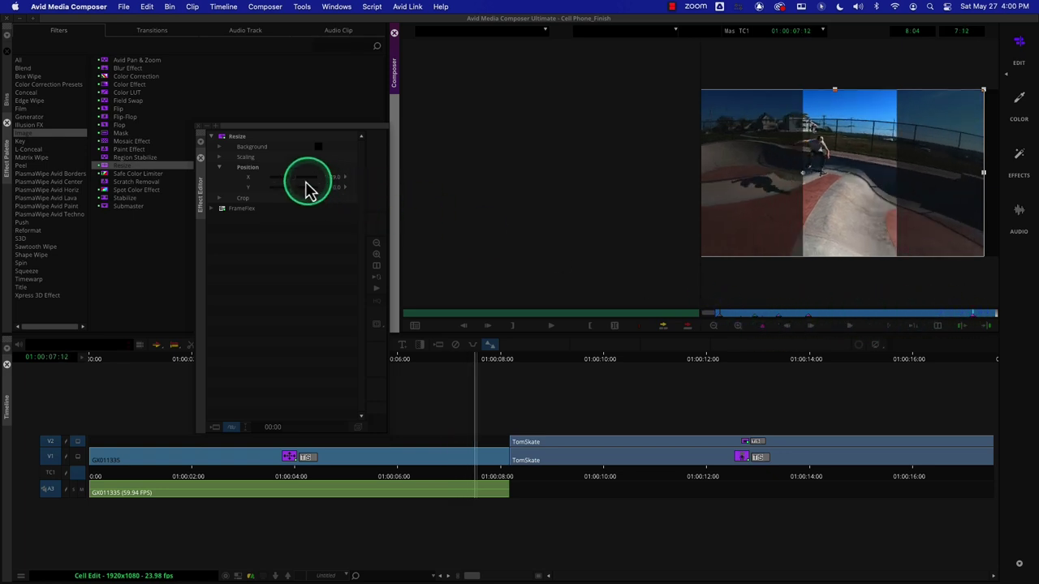
left_click_drag(307, 189, 294, 186)
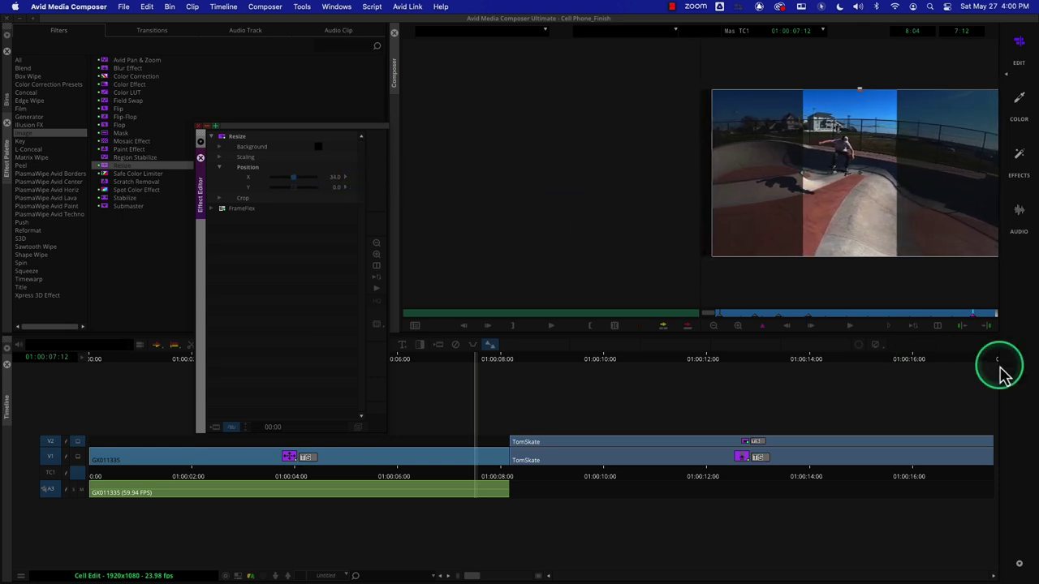
Examine the enlarged position X keyframe graph and its interpolation options, scrubbing the reframing across the GX011335 segment.
left_click_drag(867, 313, 750, 307)
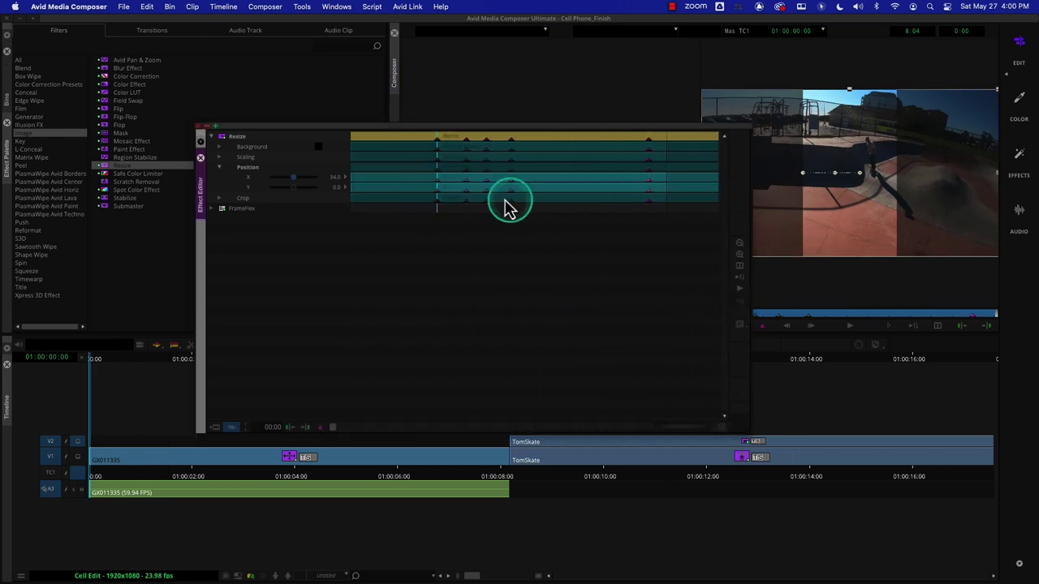
left_click(345, 178)
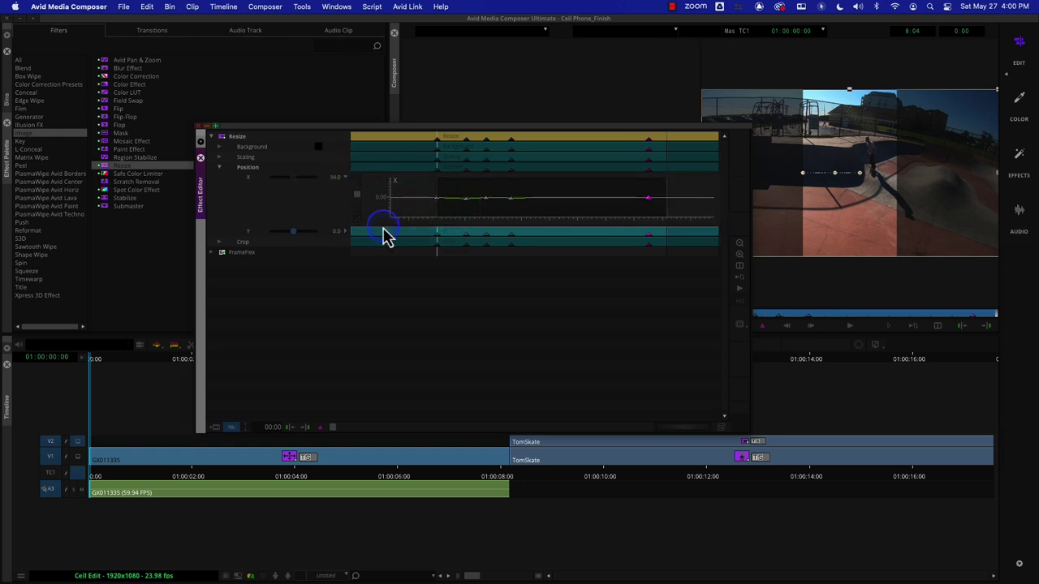
left_click_drag(383, 235, 428, 363)
right_click(476, 290)
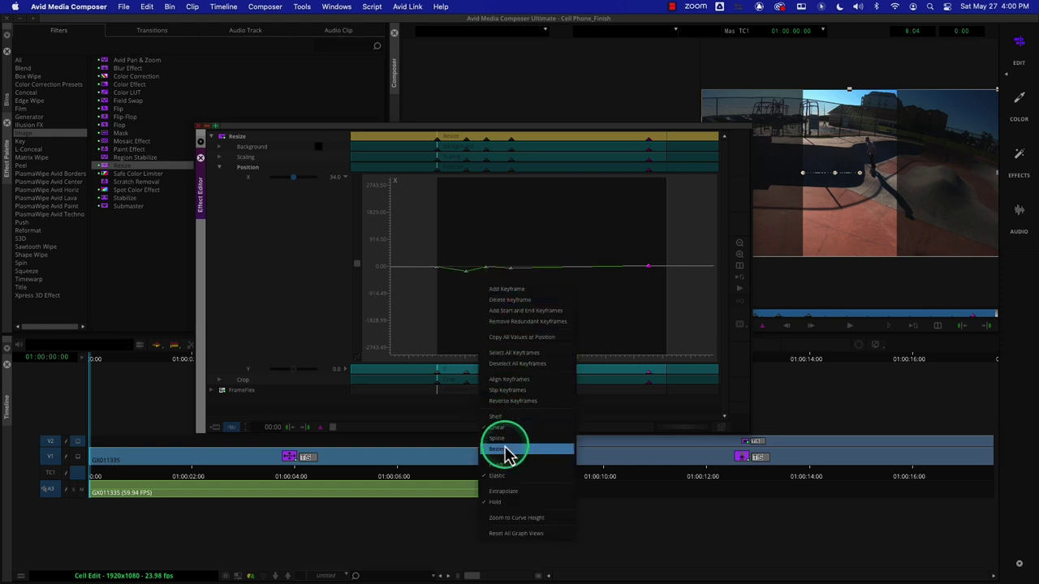
left_click(499, 427)
left_click(493, 374)
mouse_move(442, 345)
left_mouse_down()
mouse_move(443, 360)
mouse_move(459, 366)
mouse_move(669, 362)
left_mouse_up()
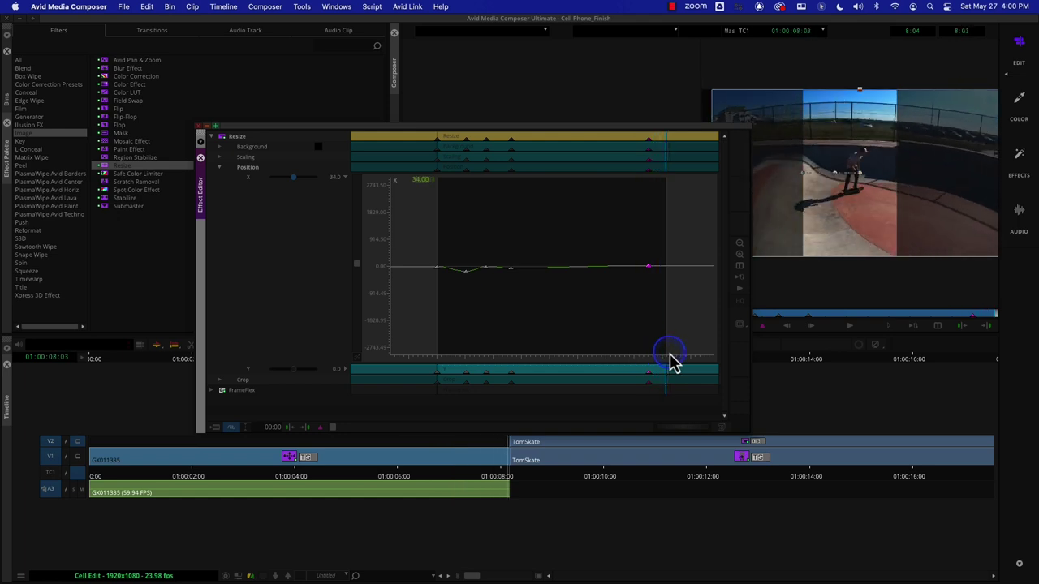
Close the Effect Editor and check the masked sequence at 01:00:09:21 in the TomSkate segment.
left_click(201, 159)
left_click(299, 396)
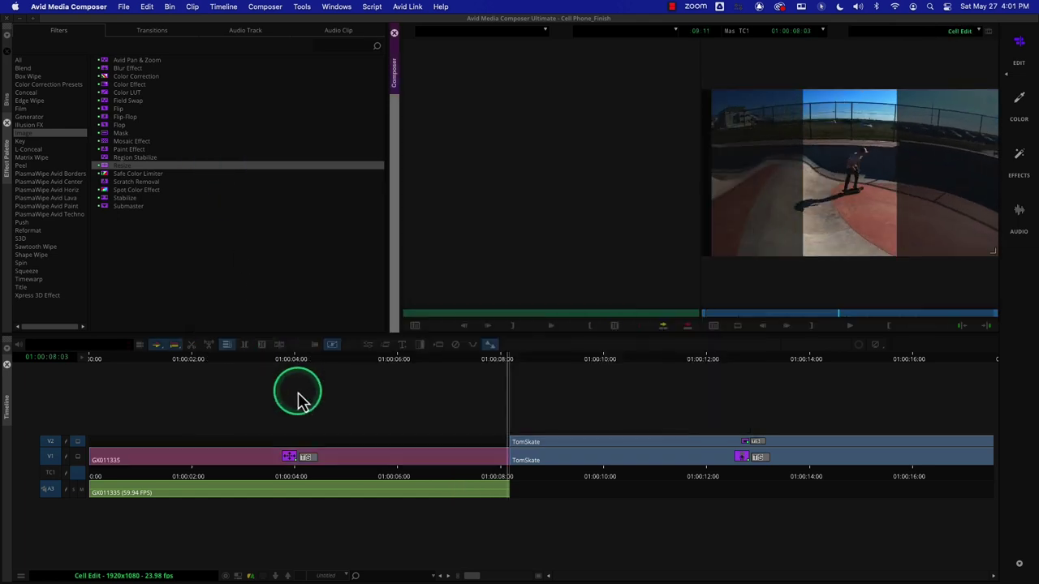
left_click_drag(323, 475, 598, 487)
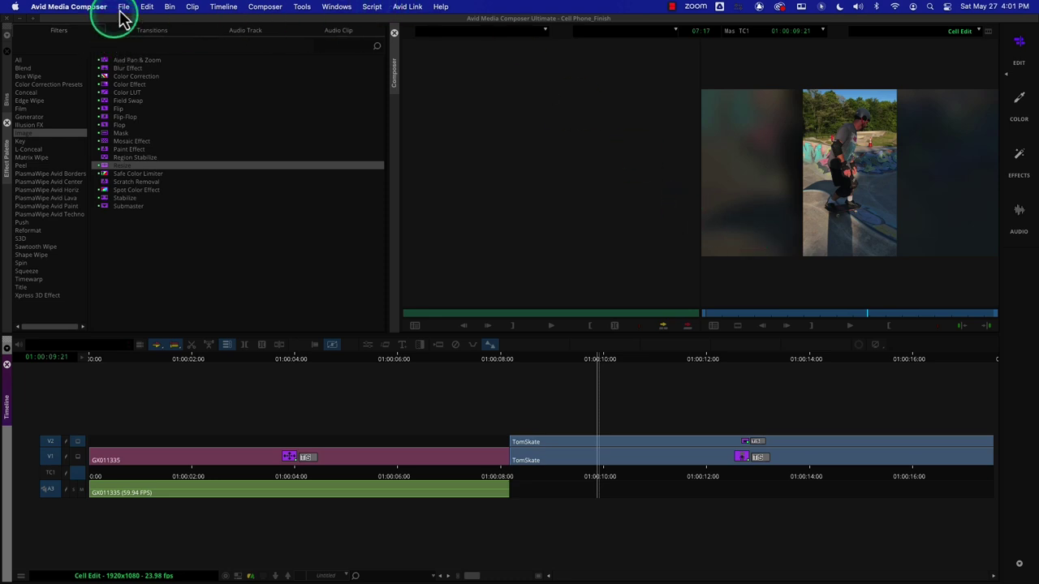
left_click(762, 229)
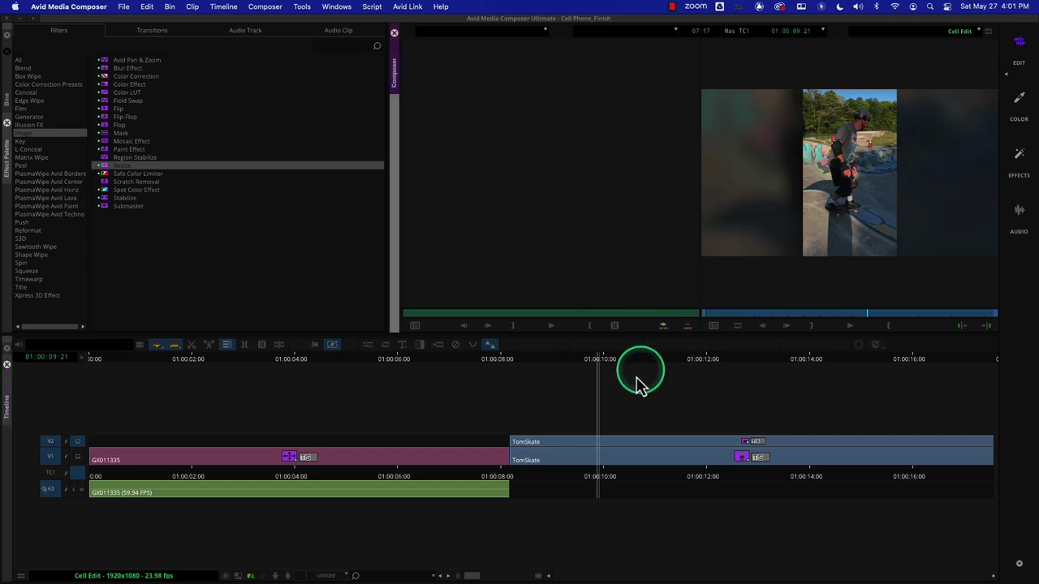
left_click(610, 377)
Start exporting the Cell Edit sequence to a file and set its export format to MOV.
left_click(123, 7)
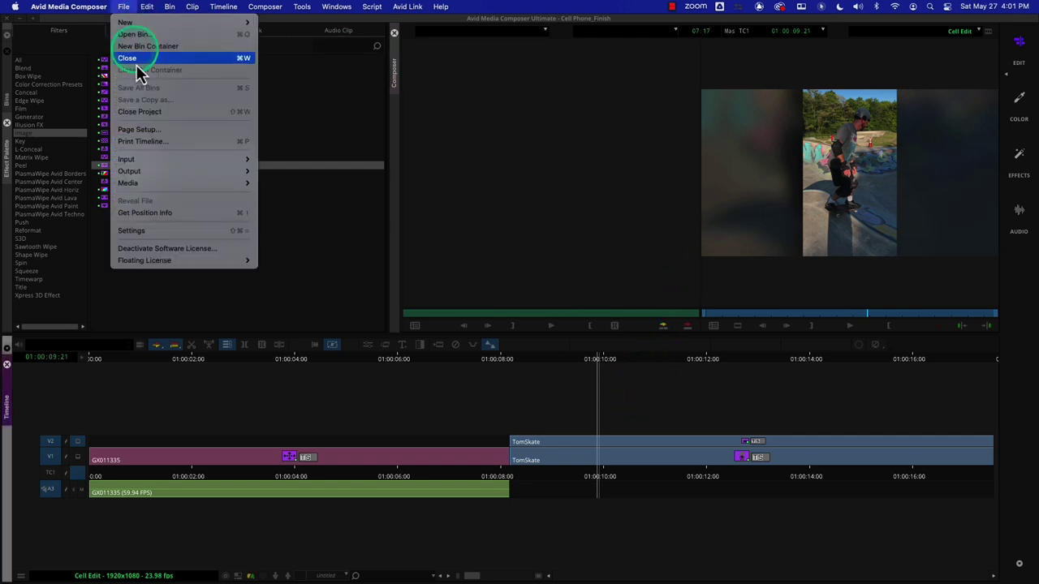
mouse_move(138, 171)
left_click(293, 185)
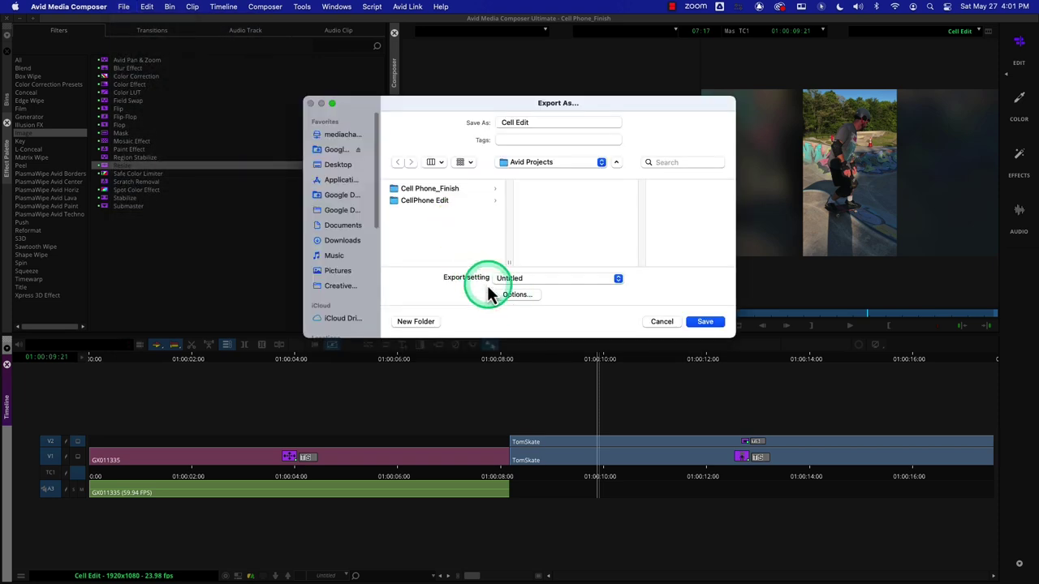
left_click(518, 296)
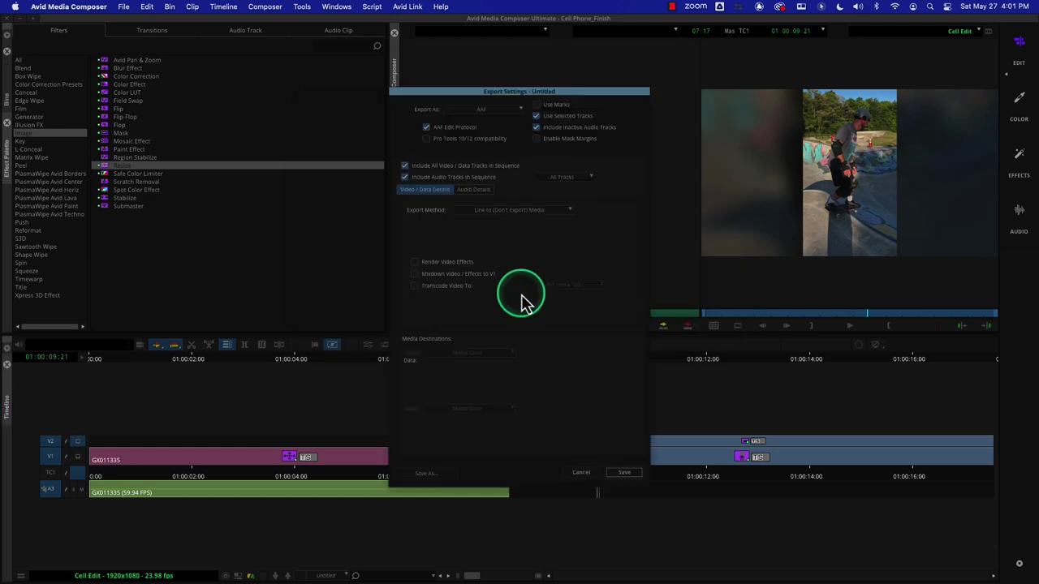
left_click(500, 115)
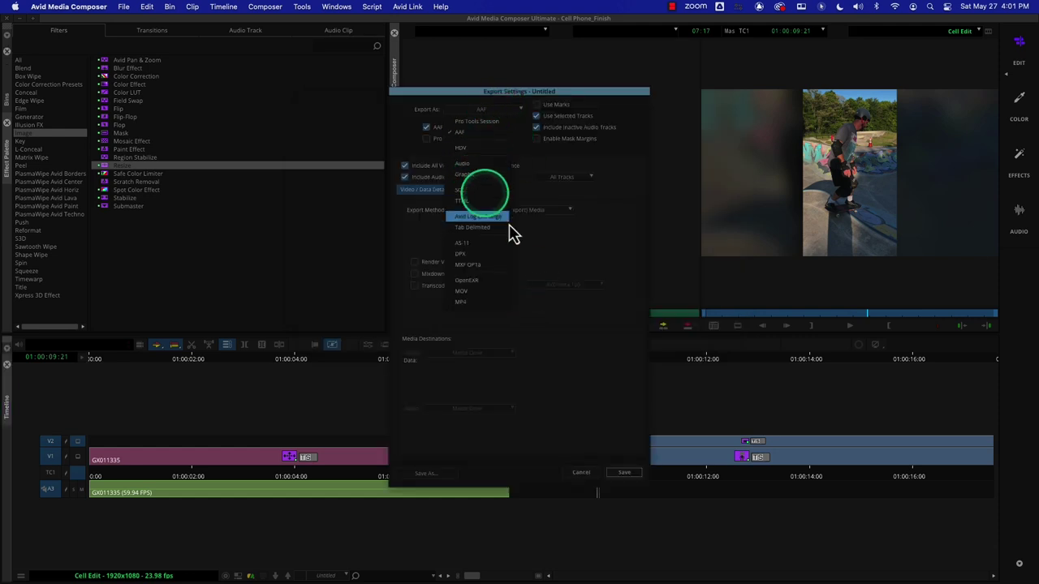
left_click(482, 291)
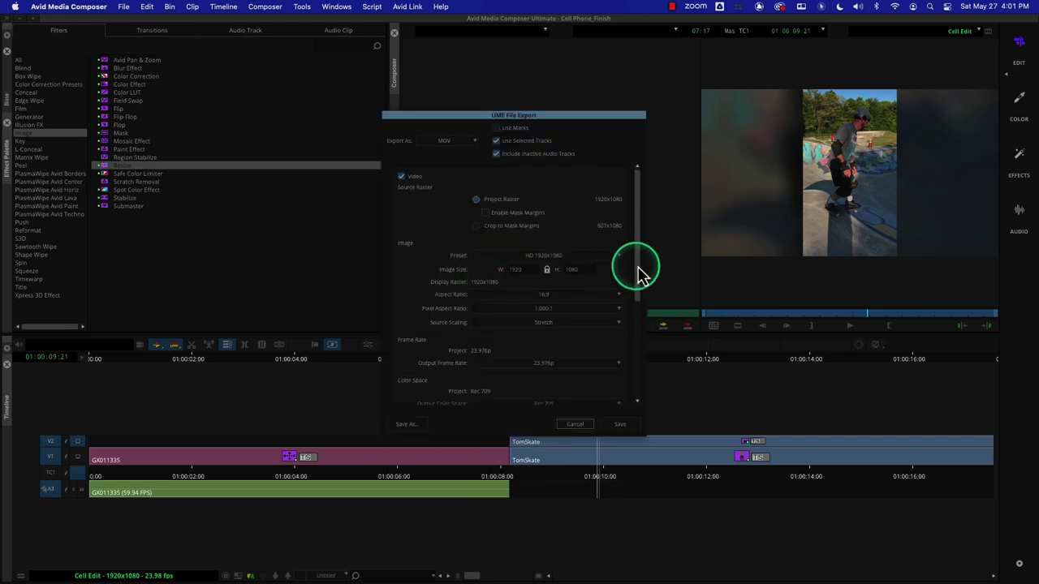
Set the export's codec family to Apple ProRes, enable mask margins at the project raster, and save the settings.
left_click_drag(634, 269, 638, 341)
left_click(593, 327)
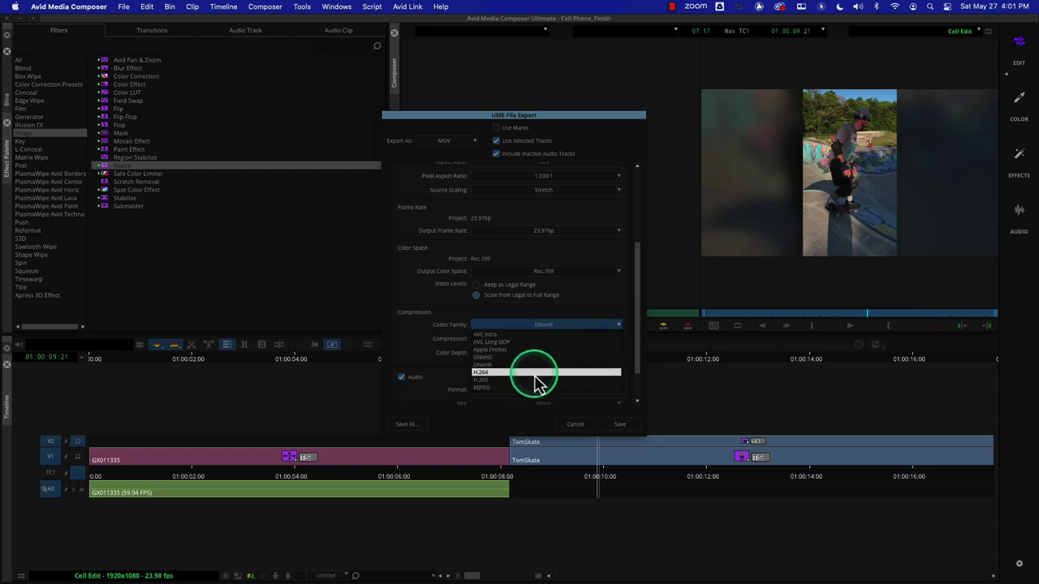
left_click(532, 349)
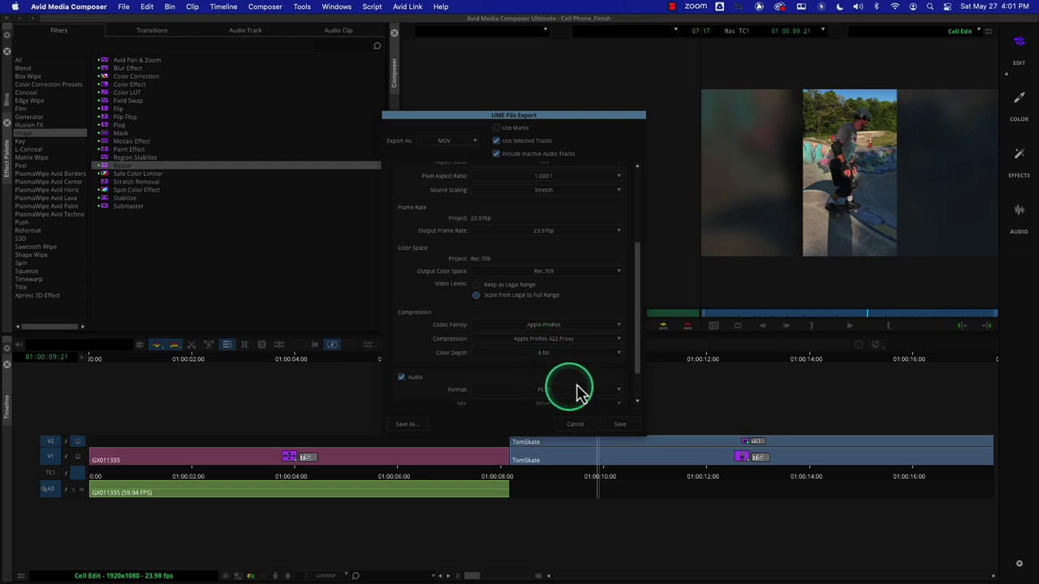
left_click_drag(635, 322, 629, 248)
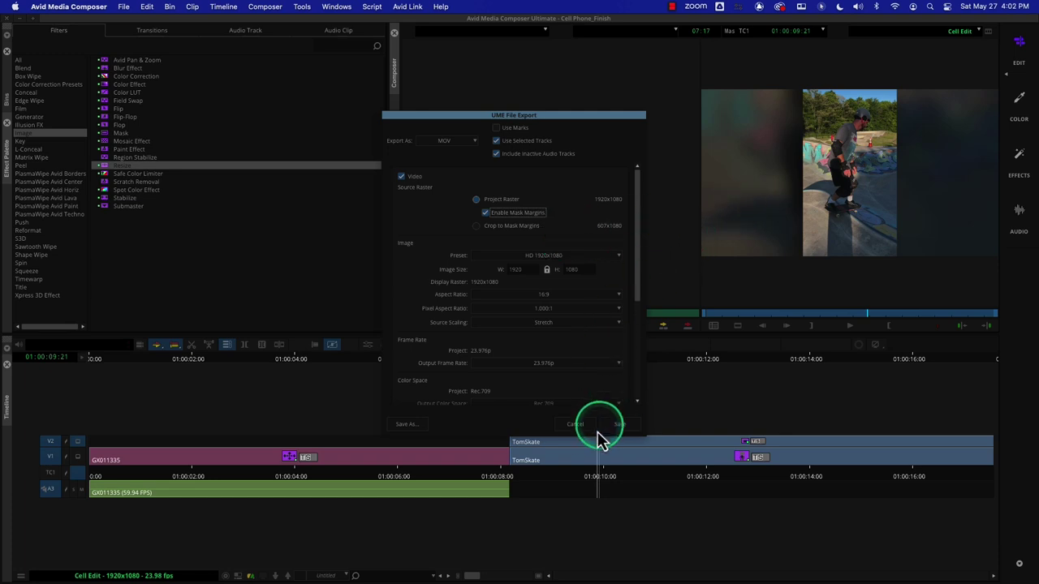
left_click(622, 426)
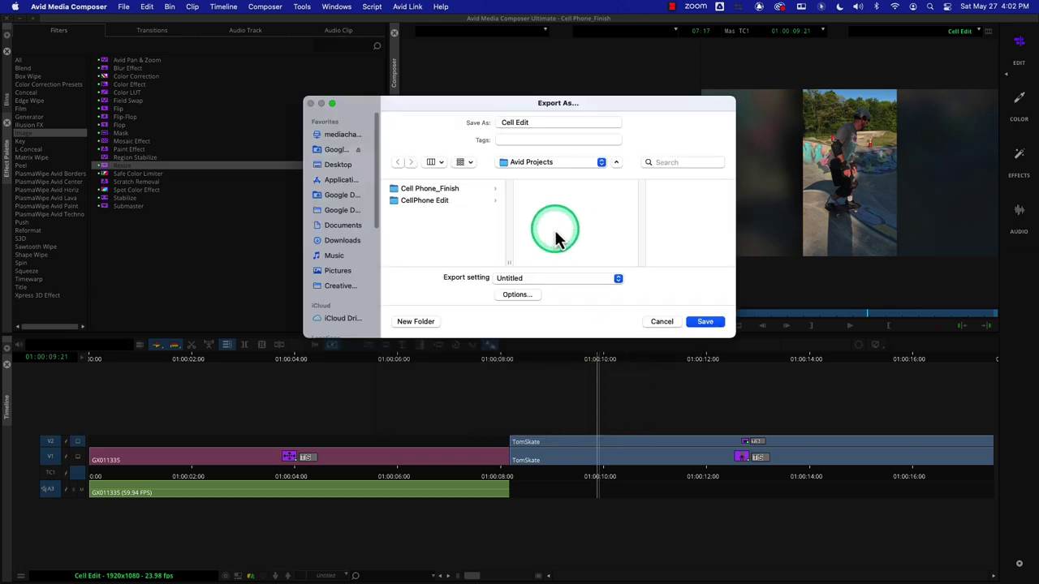
Name the export Cell Edit_EnableMM and save it into a new Desktop folder called Cell Edit.
left_click(546, 122)
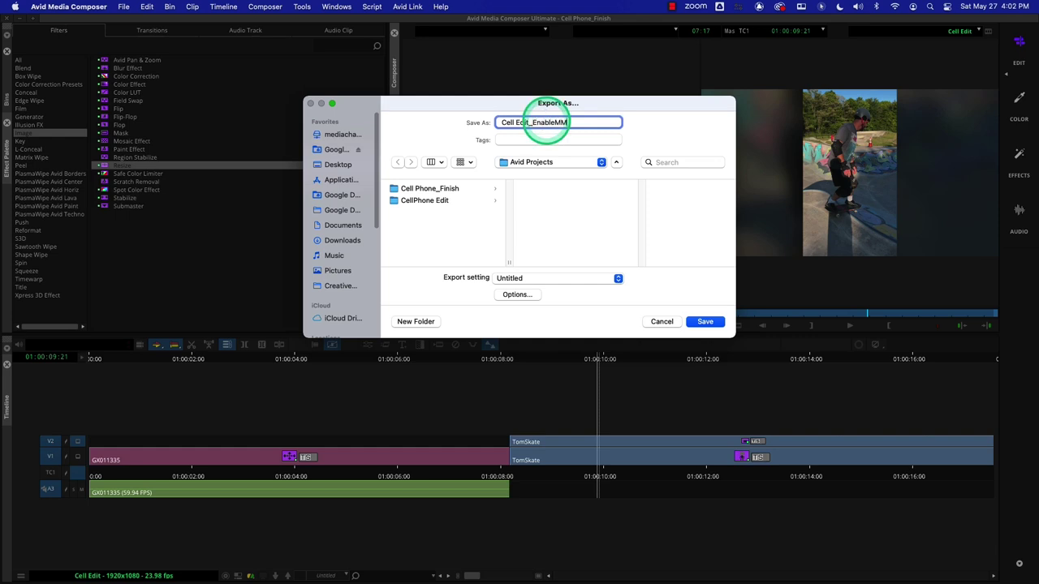
left_click(331, 169)
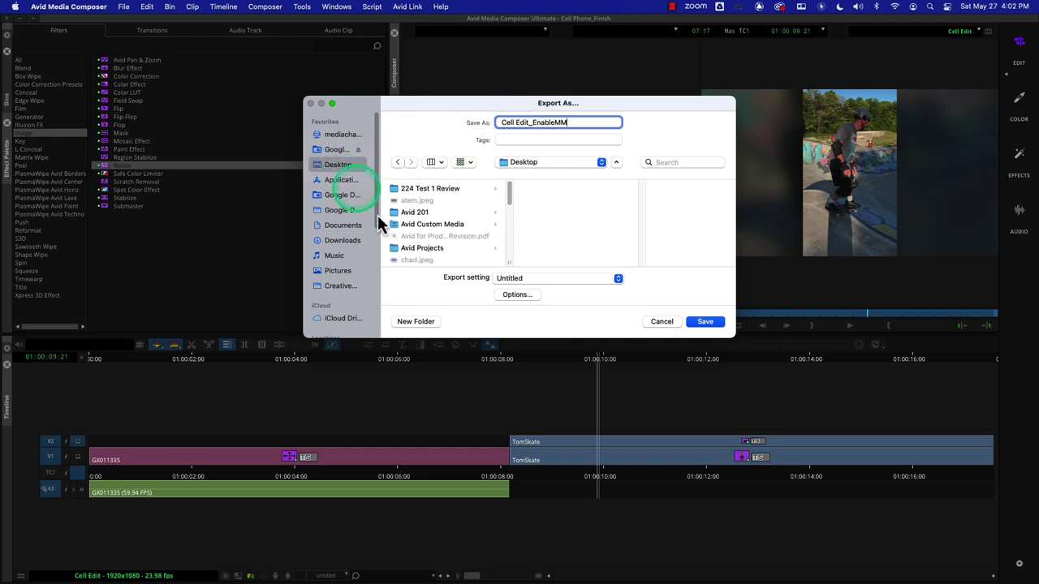
left_click(415, 321)
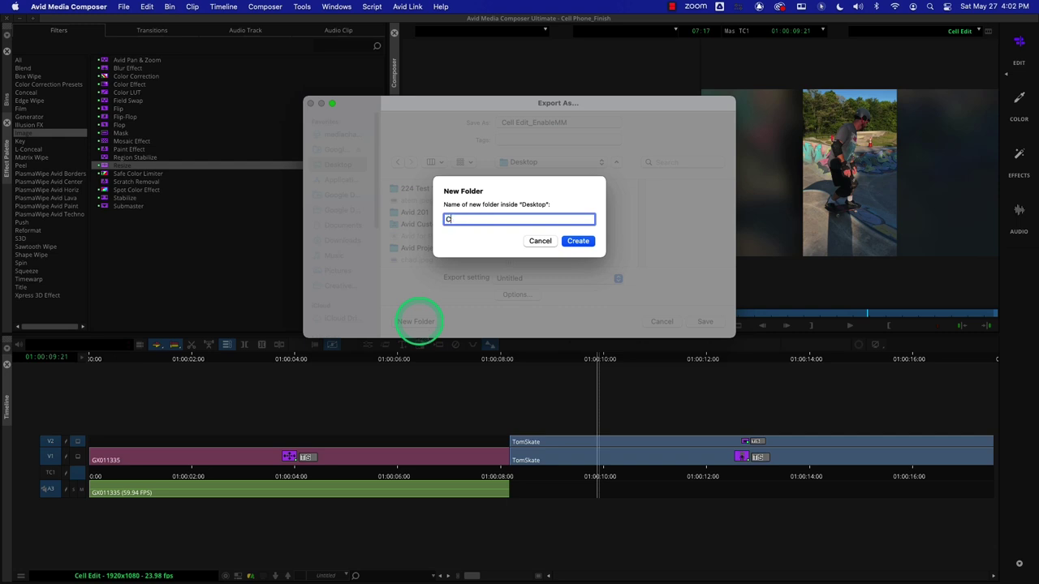
type("Cell Edit")
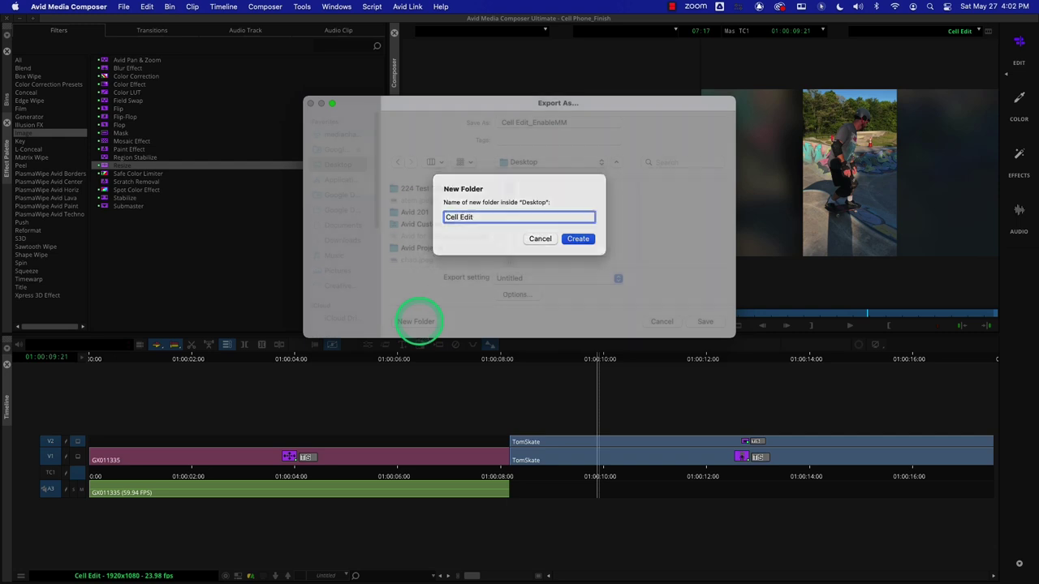
key("Return")
left_click(717, 332)
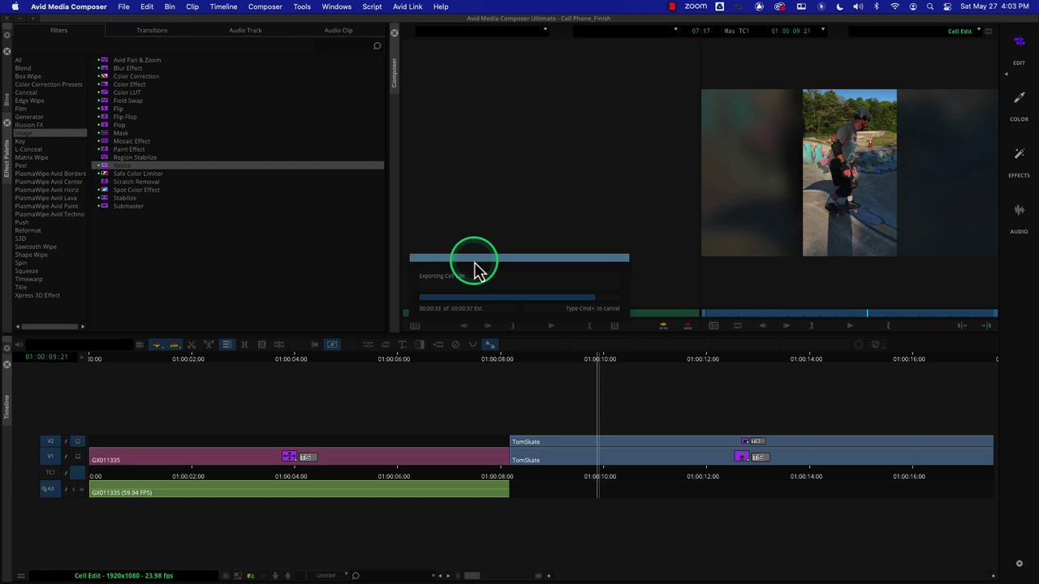
Switch to Finder and open Cell Edit_EnableMM.mov from the Desktop's Cell Edit folder in QuickTime Player.
mouse_move(129, 580)
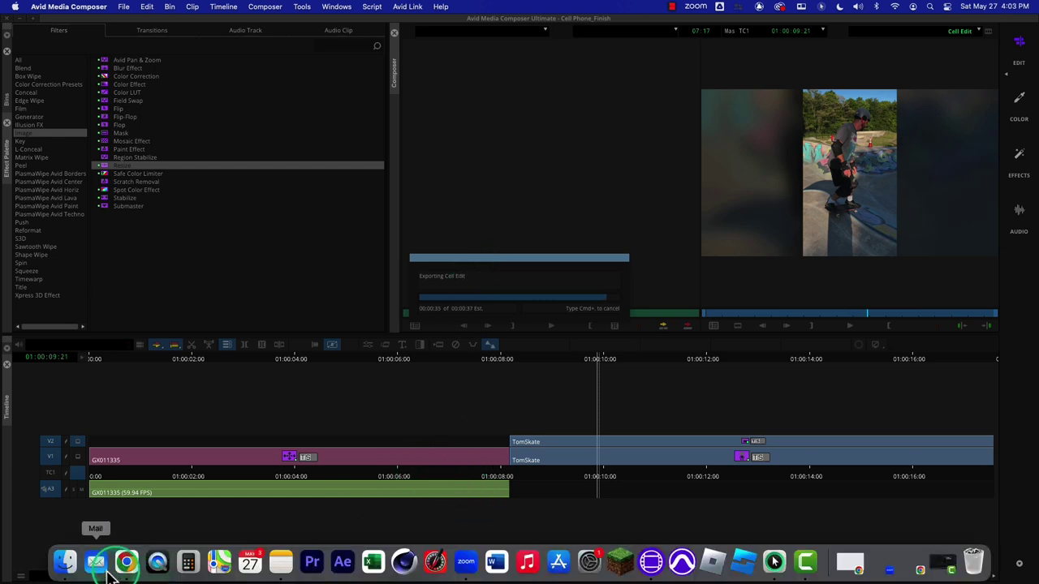
left_click(75, 567)
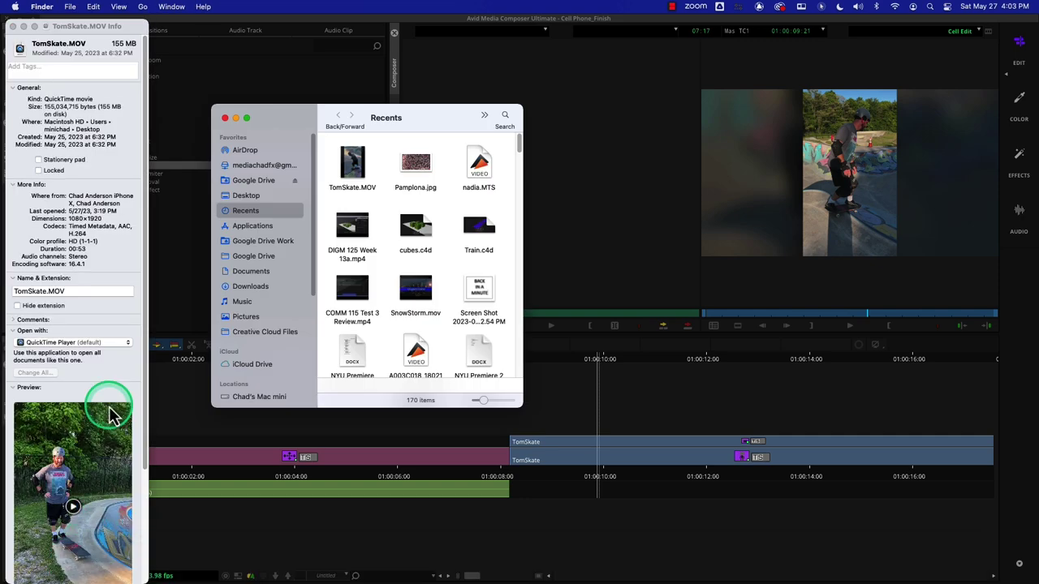
left_click(12, 26)
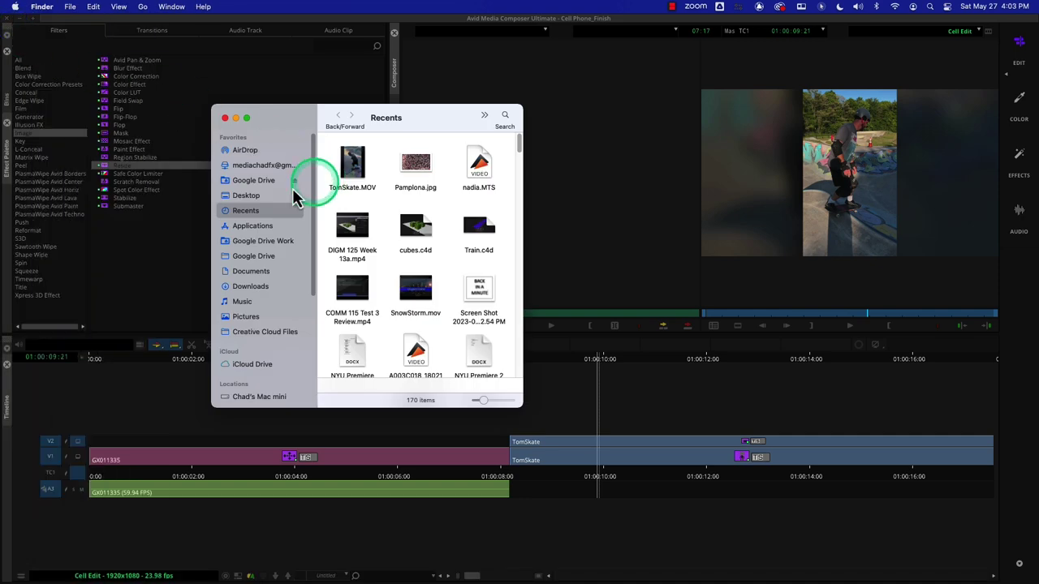
left_click(247, 195)
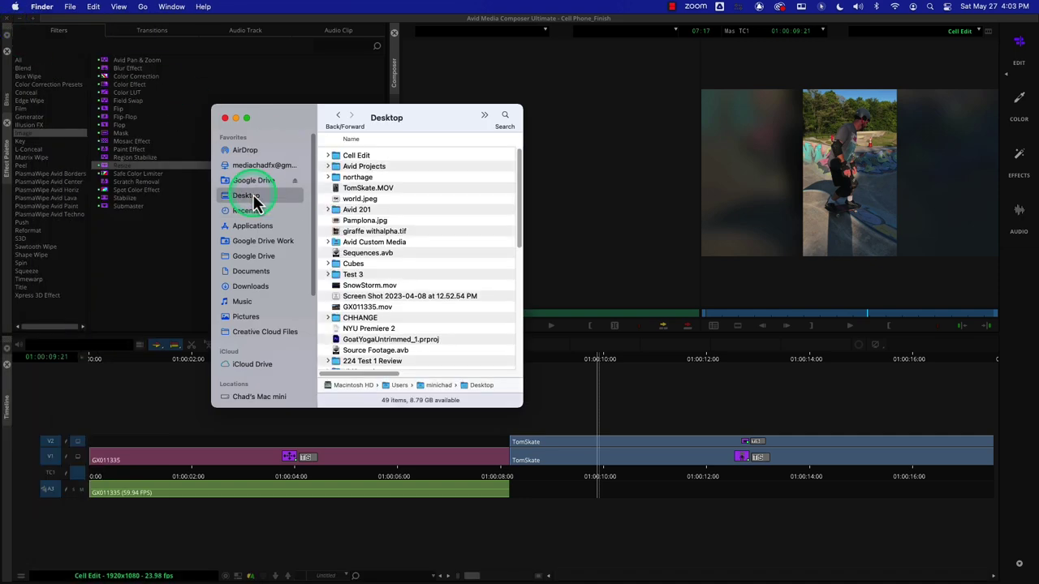
double_click(358, 157)
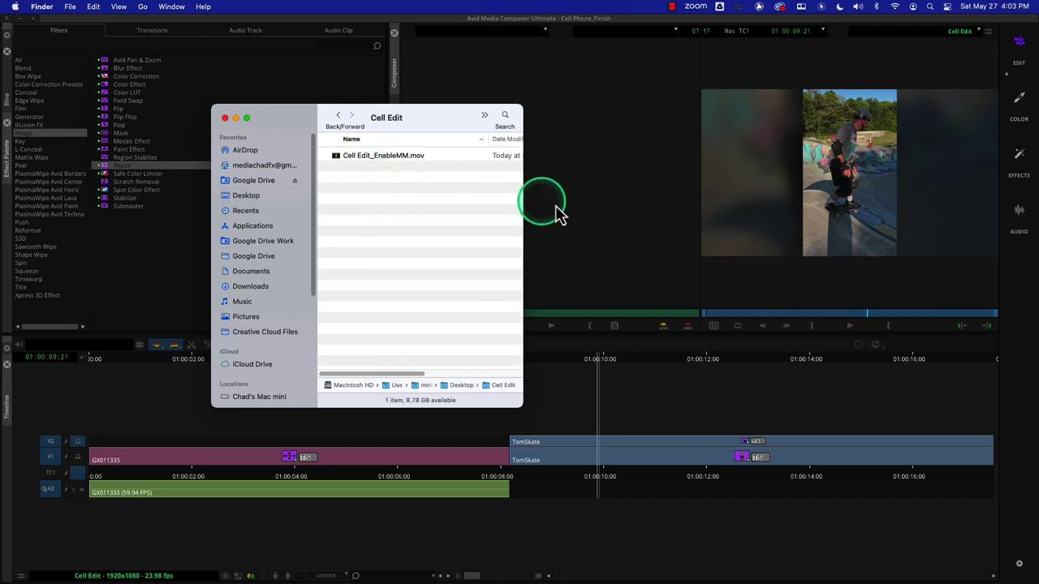
left_click_drag(524, 210, 701, 211)
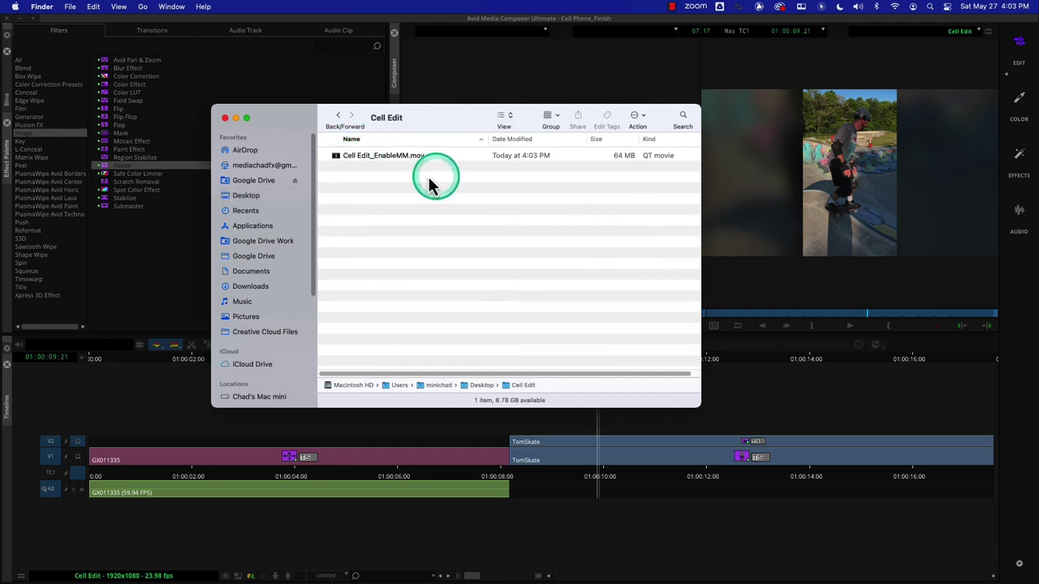
left_click(336, 157)
double_click(336, 158)
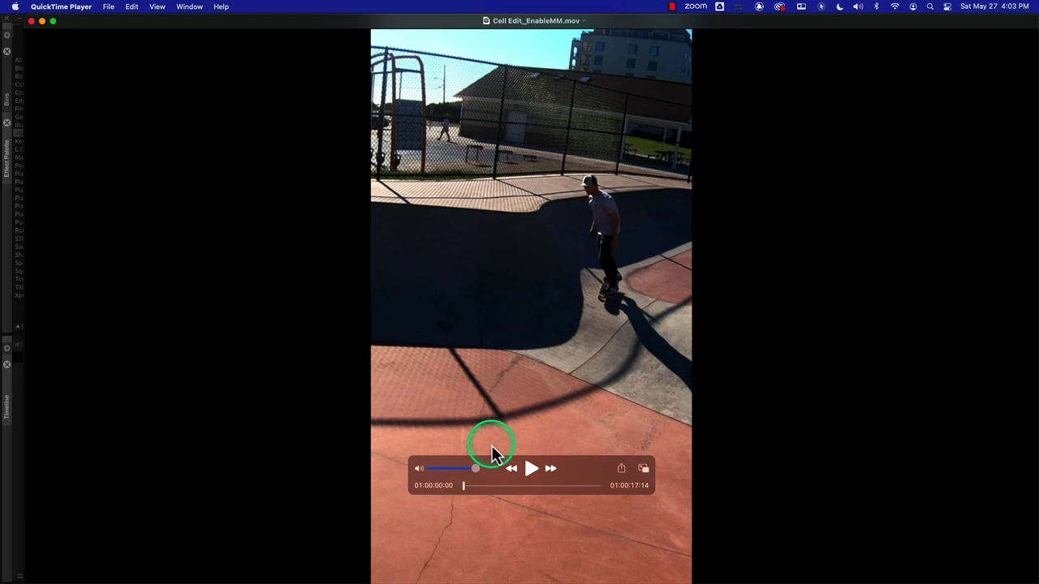
Review the exported movie in a smaller window against the sequence's target mask options, and close the movie.
key("super+minus")
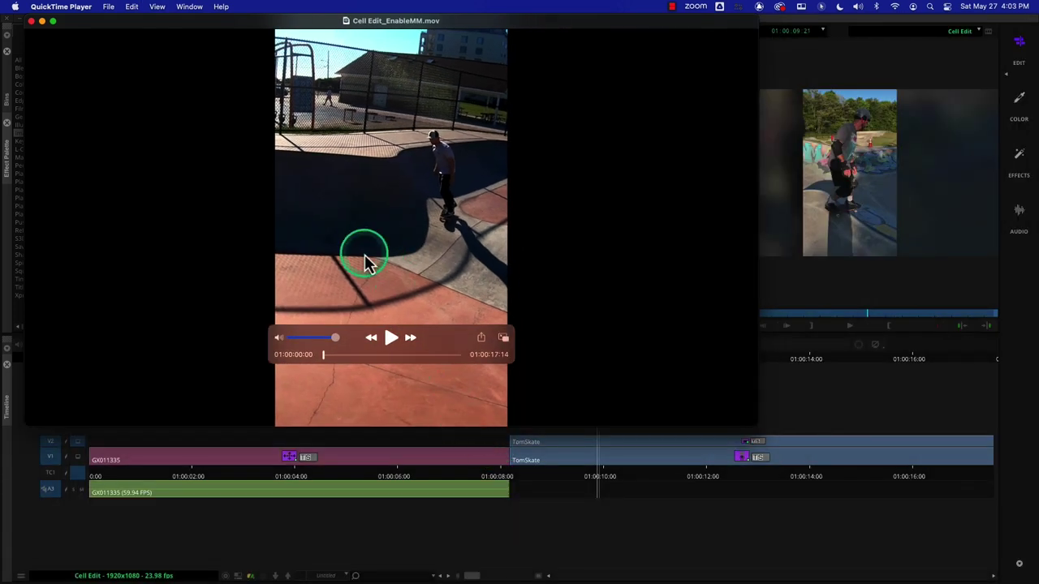
mouse_move(327, 357)
left_mouse_down()
mouse_move(453, 358)
mouse_move(341, 357)
left_mouse_up()
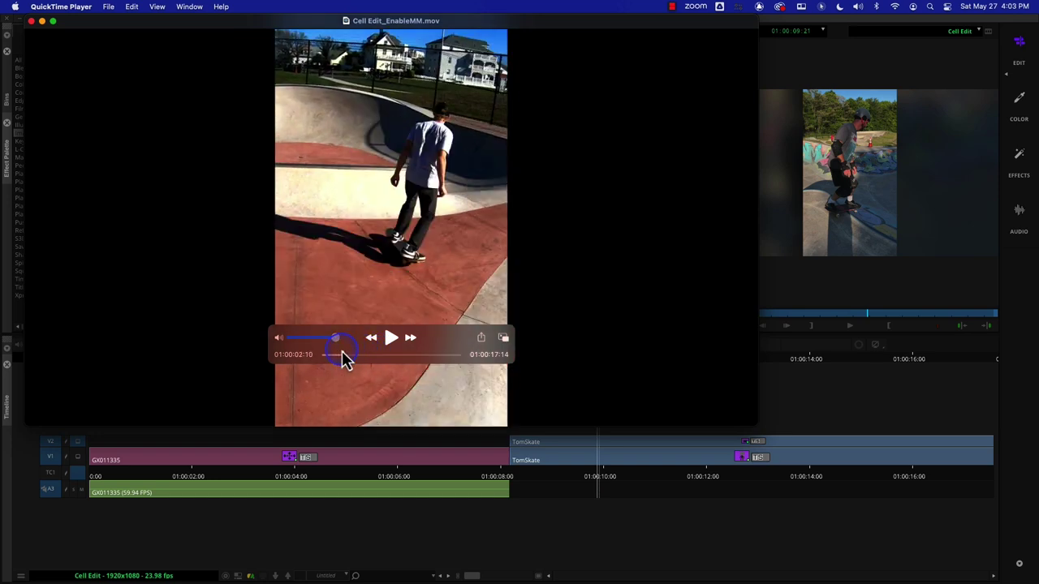
right_click(869, 196)
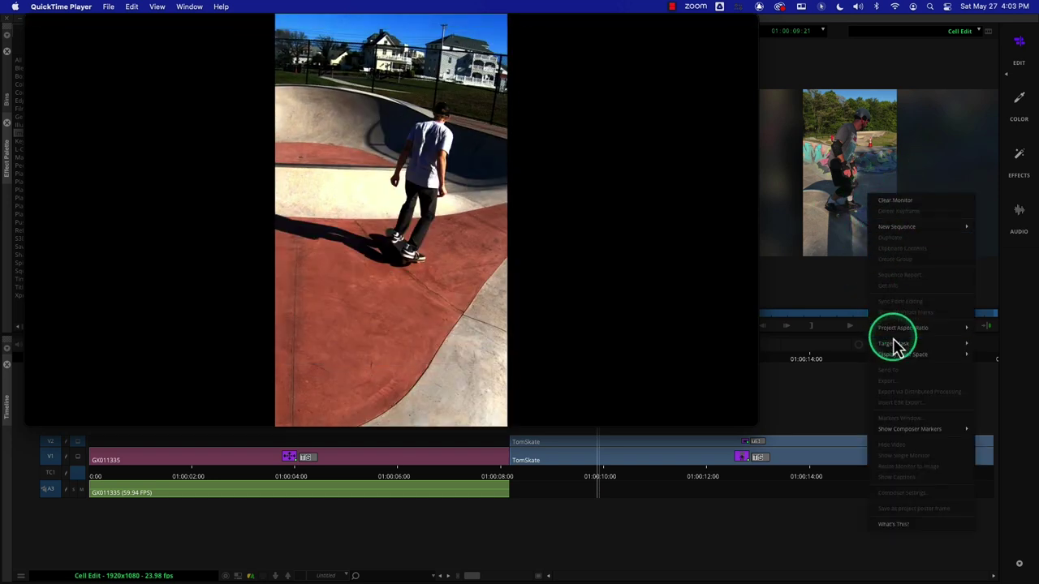
mouse_move(893, 344)
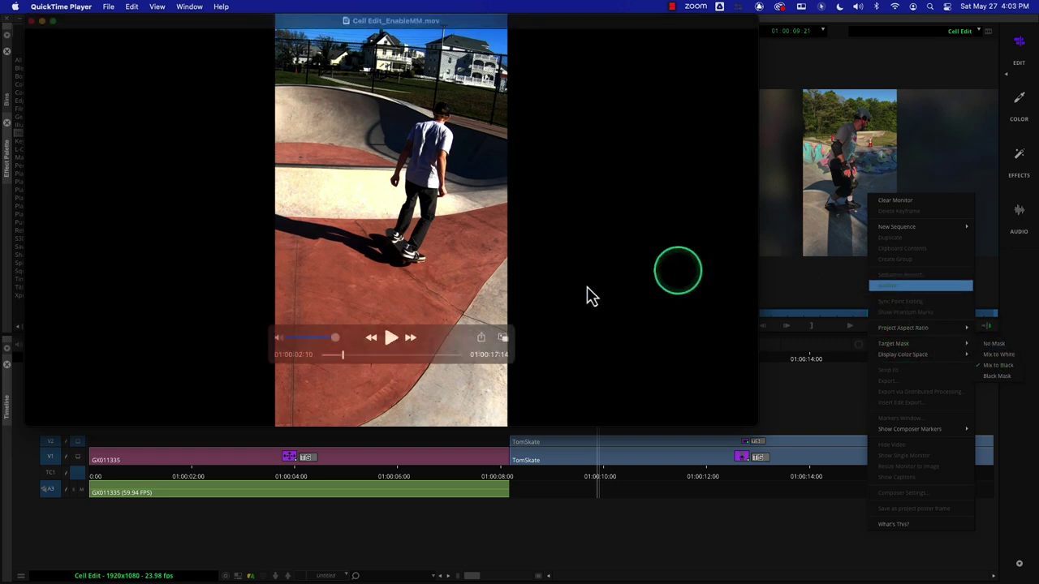
left_click(350, 358)
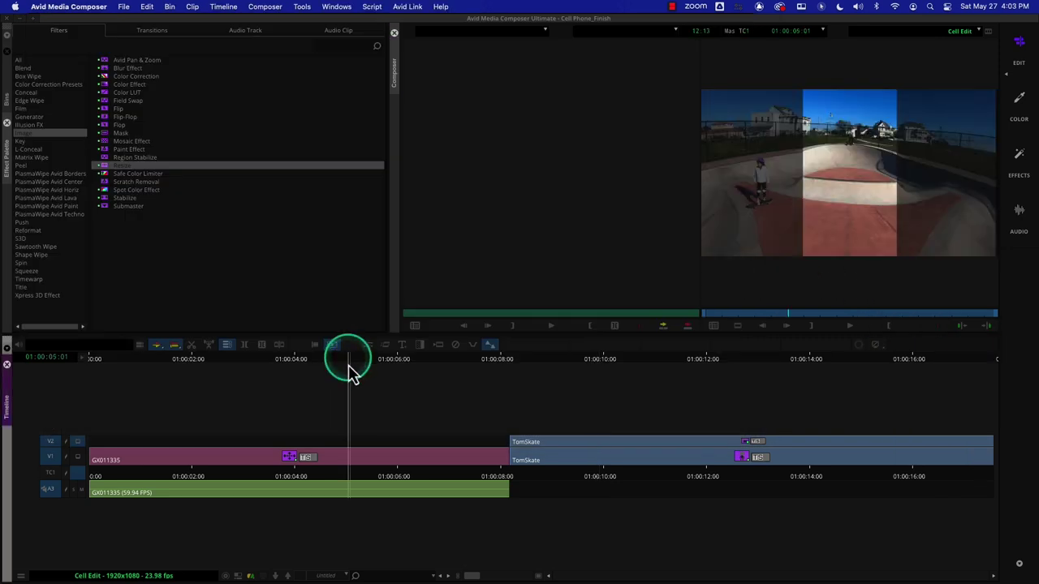
mouse_move(638, 575)
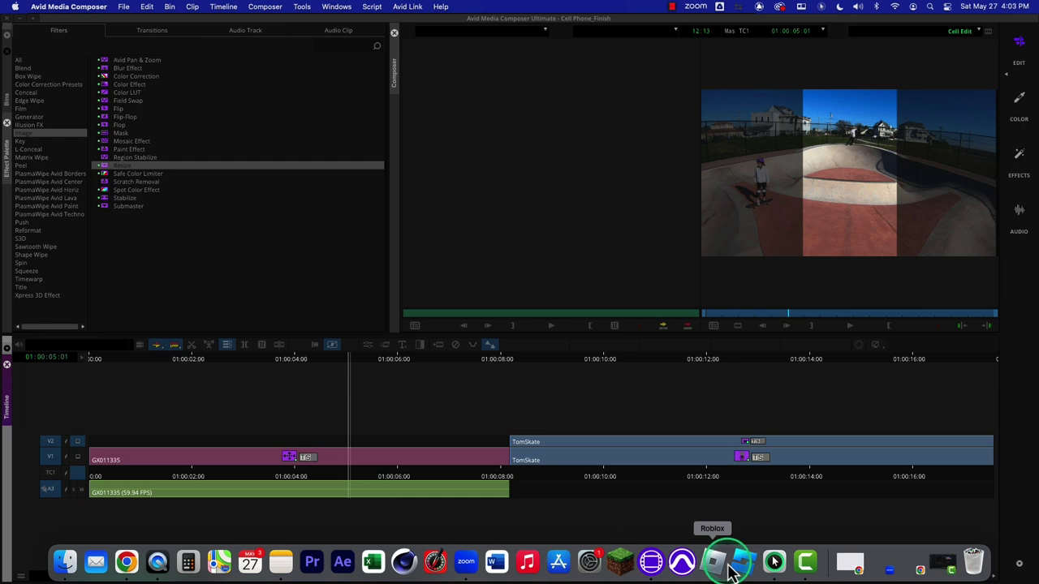
left_click(157, 562)
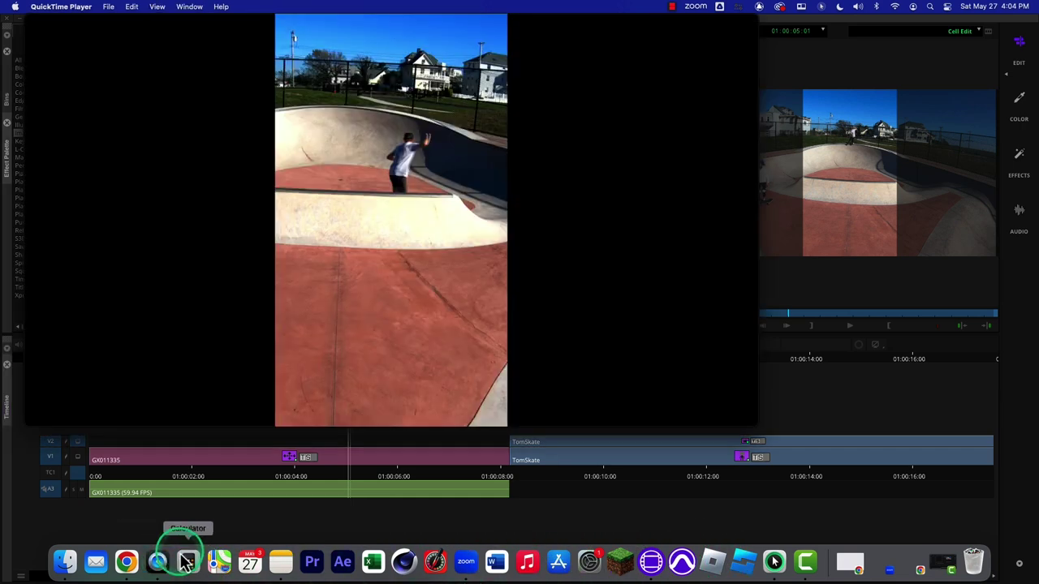
mouse_move(166, 244)
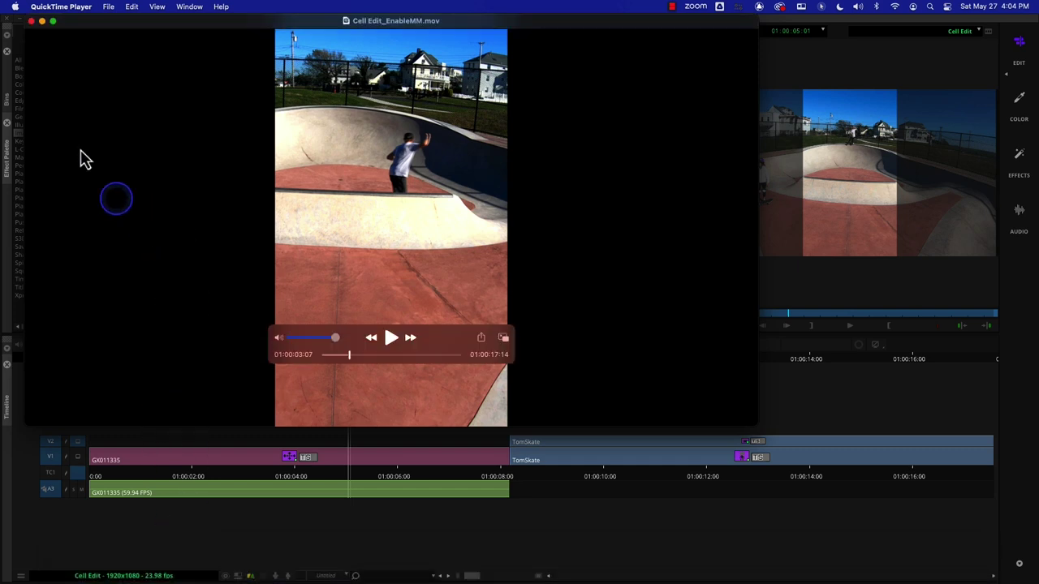
left_click(31, 22)
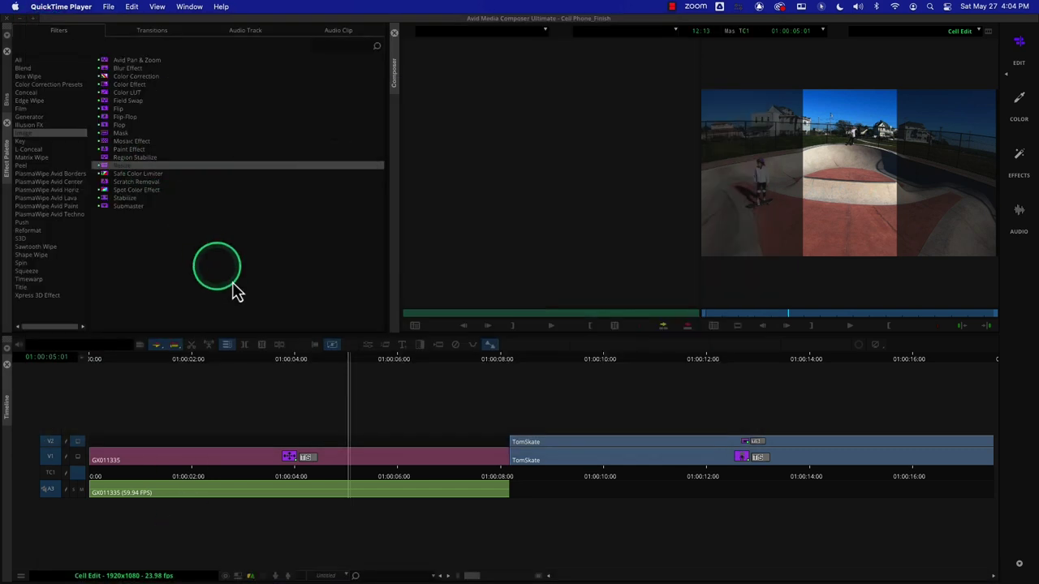
Start another file export of the Cell Edit sequence in Media Composer, setting its source raster to Crop to Mask Margins and saving the settings.
left_click(388, 461)
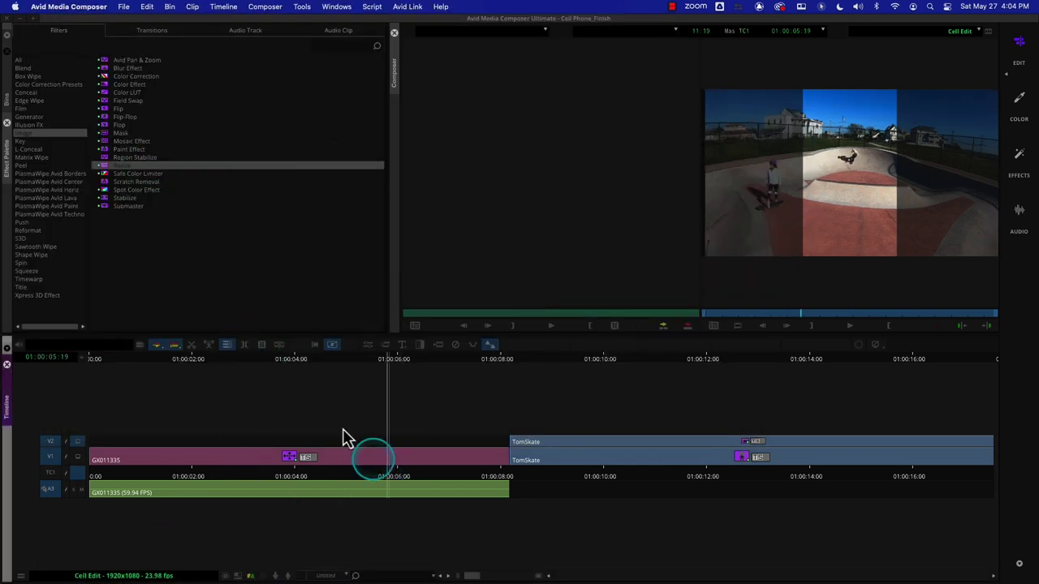
left_click(124, 12)
mouse_move(154, 171)
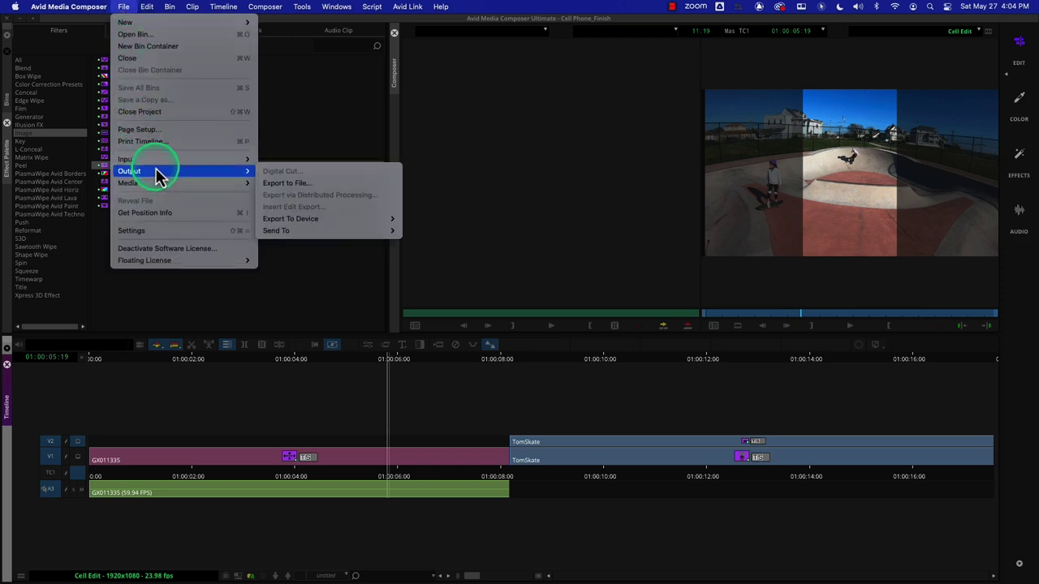
left_click(298, 185)
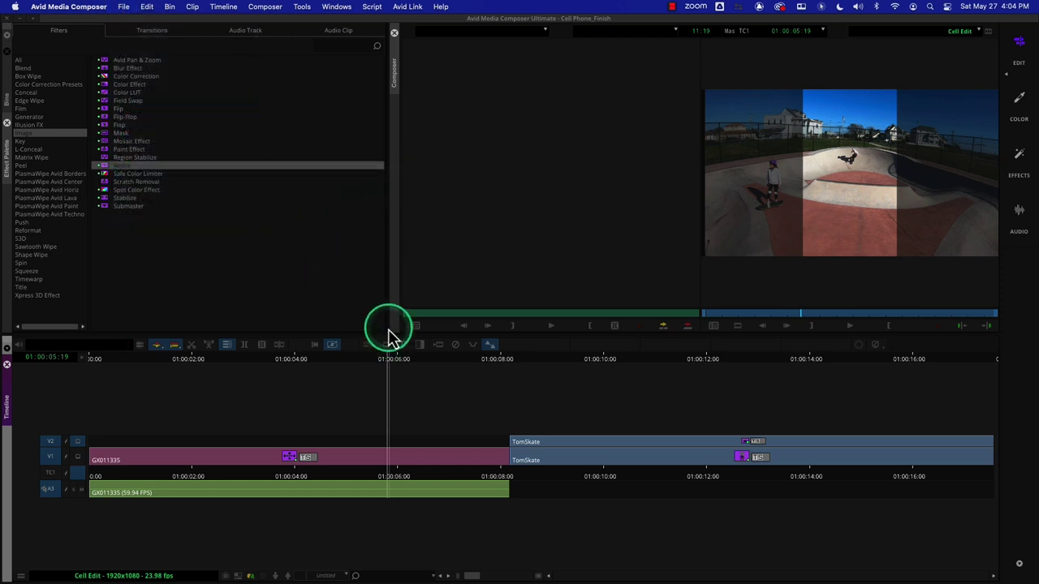
key("Escape")
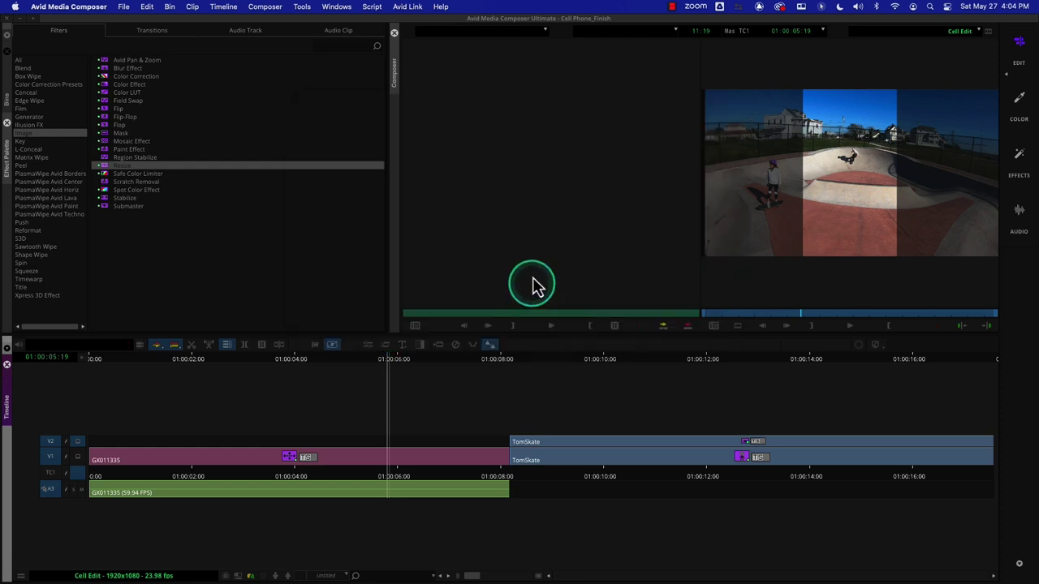
left_click(532, 284)
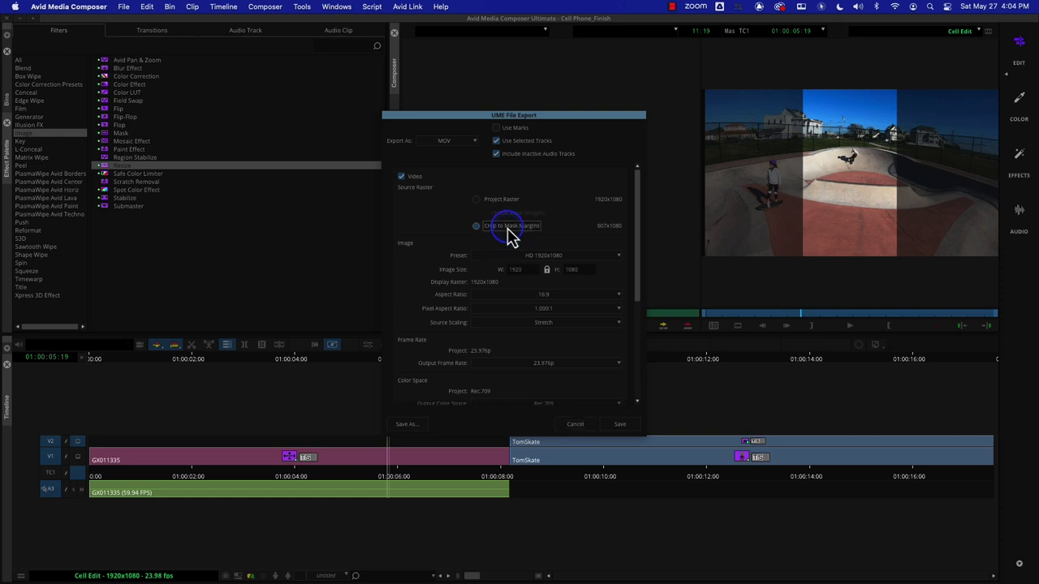
left_click(508, 230)
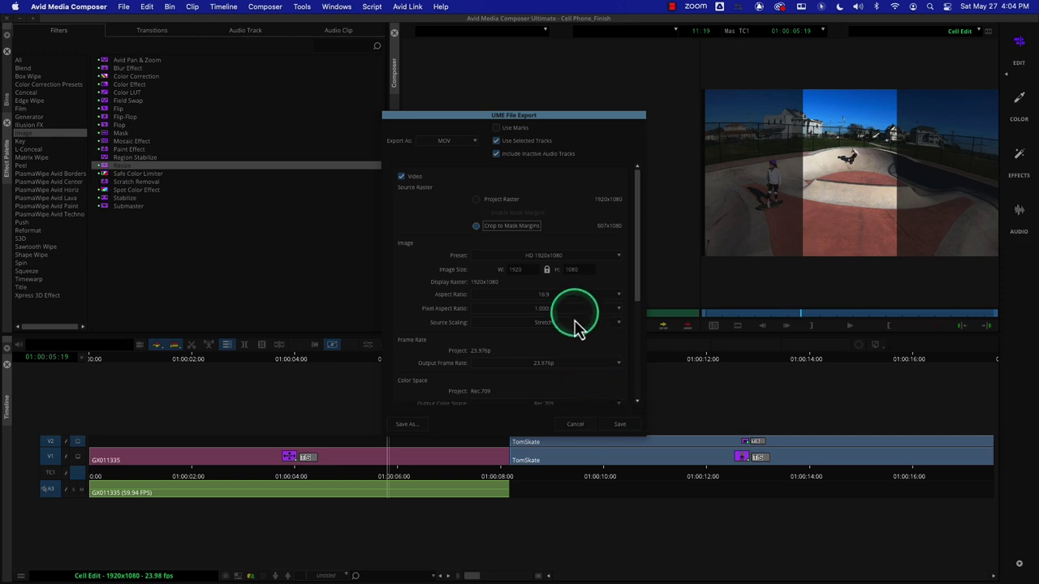
left_click(629, 427)
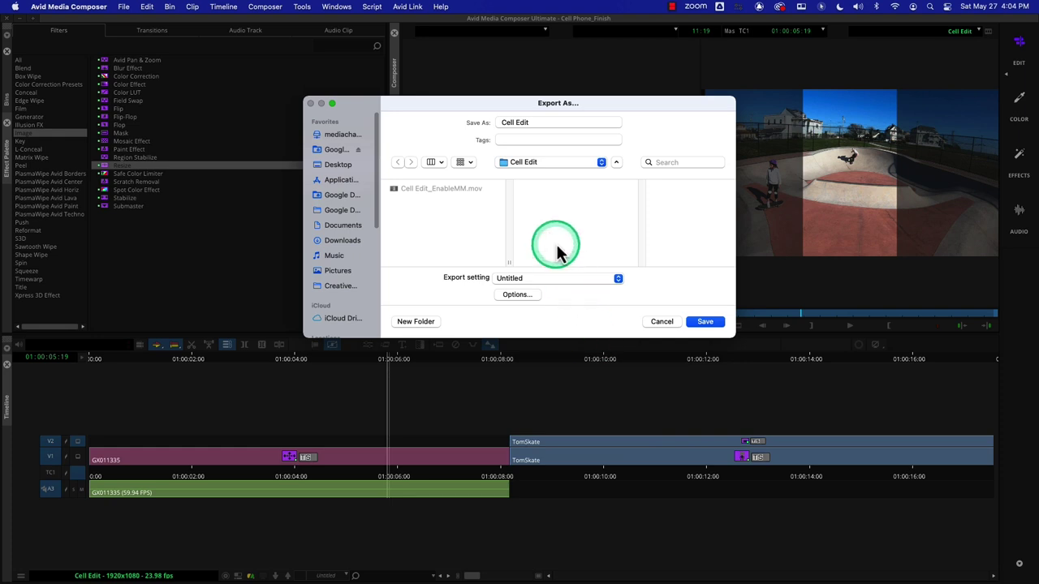
Name the export Cell Edit_CropMM and save it in the Cell Edit folder.
left_click(540, 122)
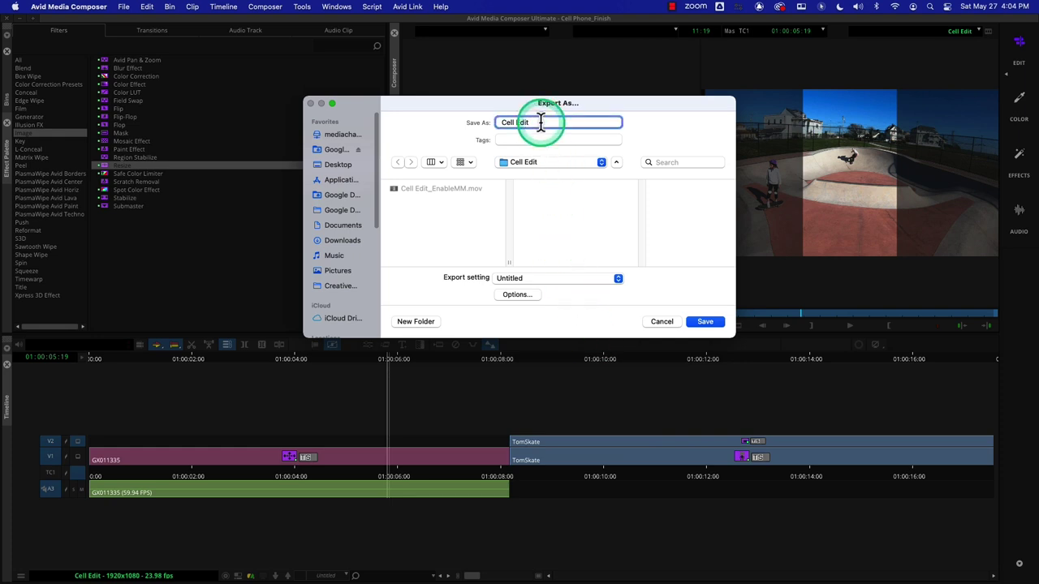
type("_CropMM")
left_click(711, 325)
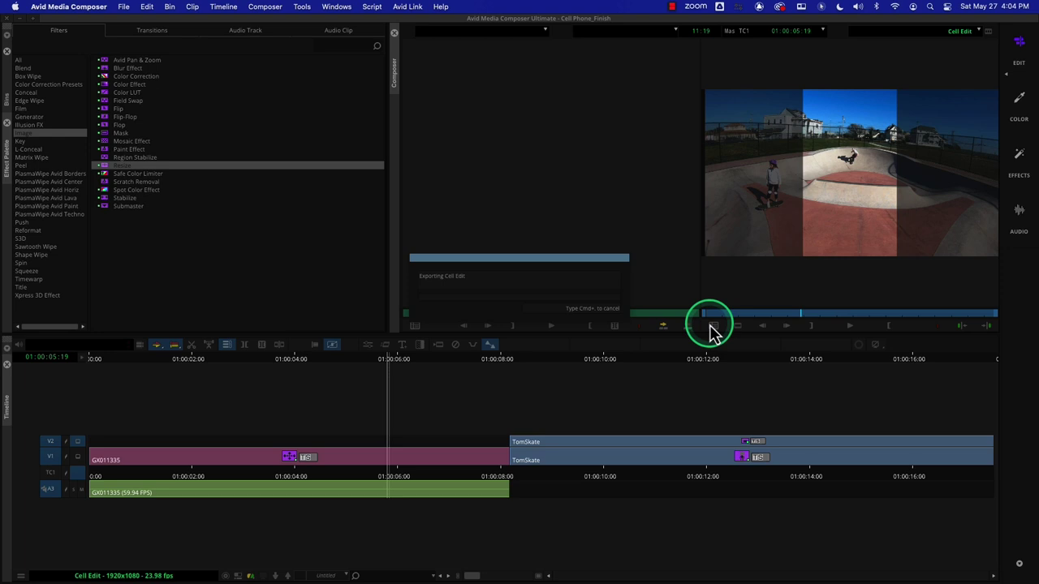
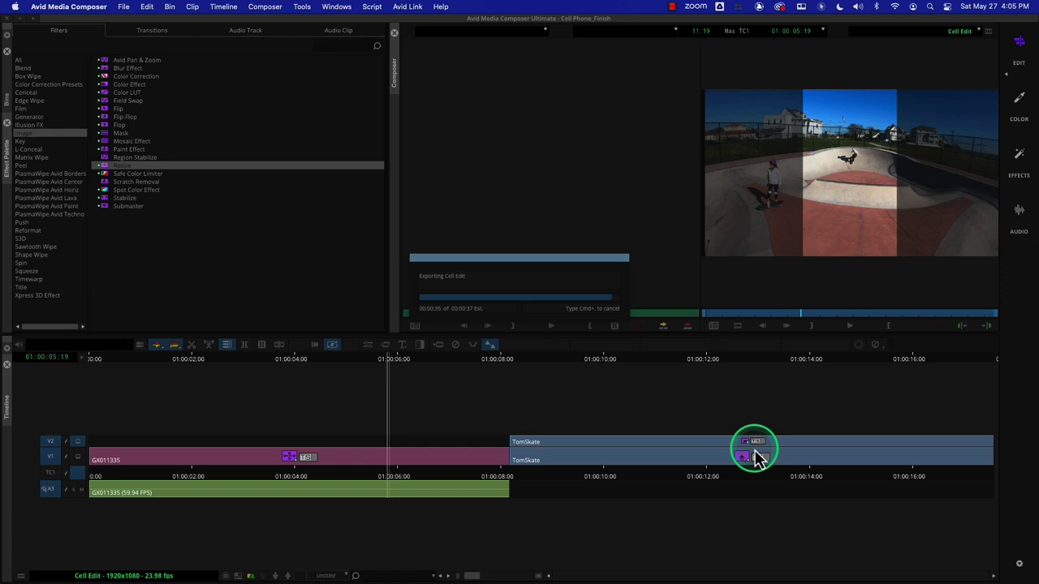
Switch to Finder and open Cell Edit_CropMM.mov in QuickTime Player to inspect the cropped export.
left_click(697, 477)
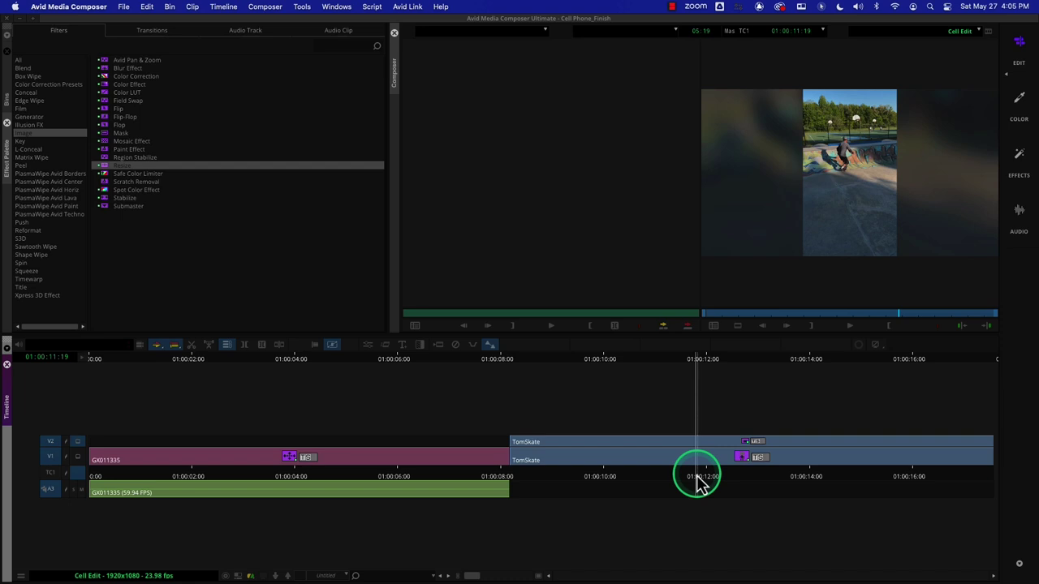
mouse_move(10, 569)
left_click(65, 562)
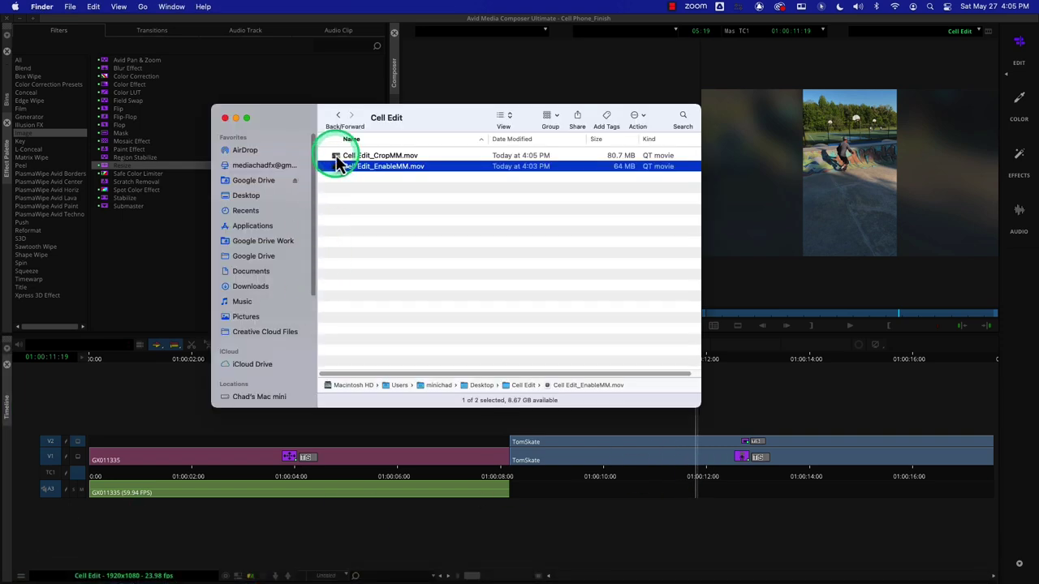
double_click(340, 155)
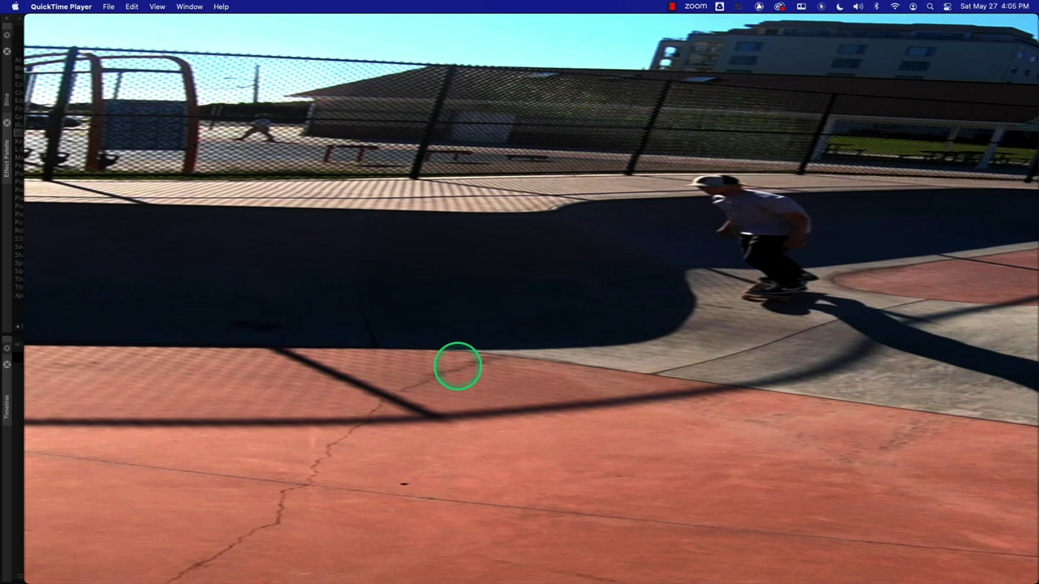
mouse_move(488, 536)
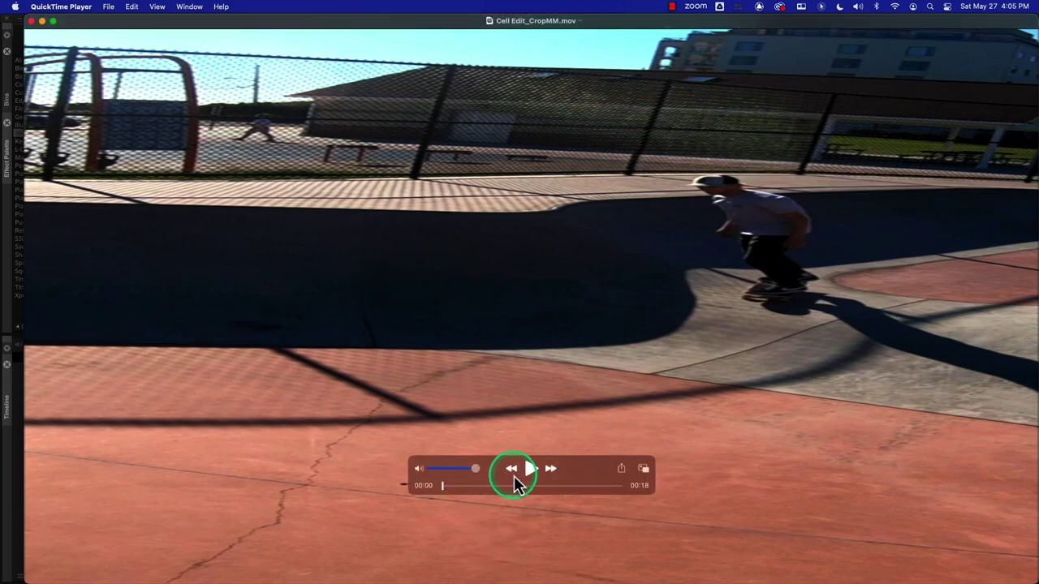
Scrub through the cropped export, close the movie, and switch back to Media Composer.
left_click_drag(520, 483, 563, 483)
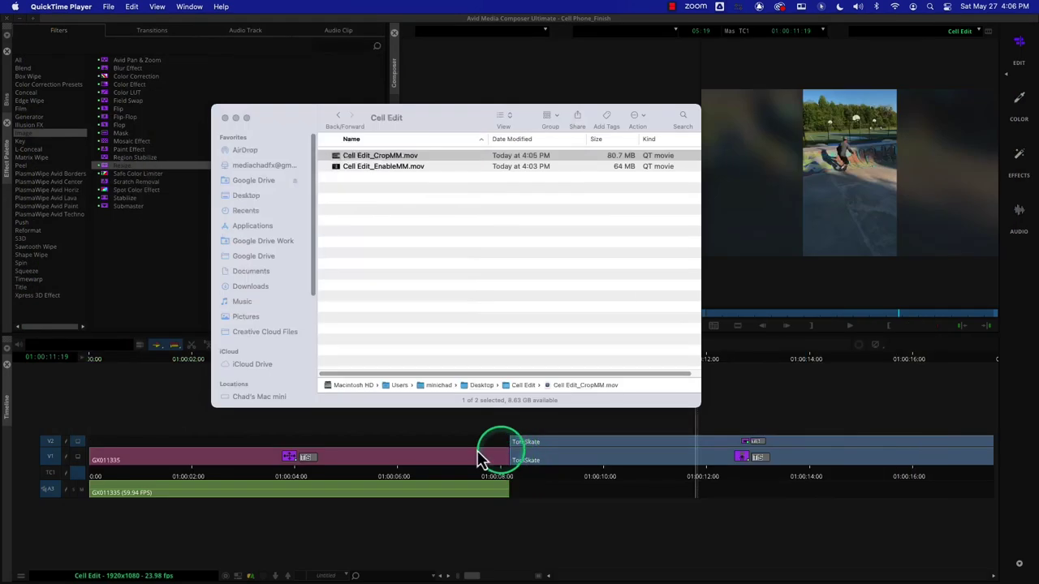
left_click(164, 386)
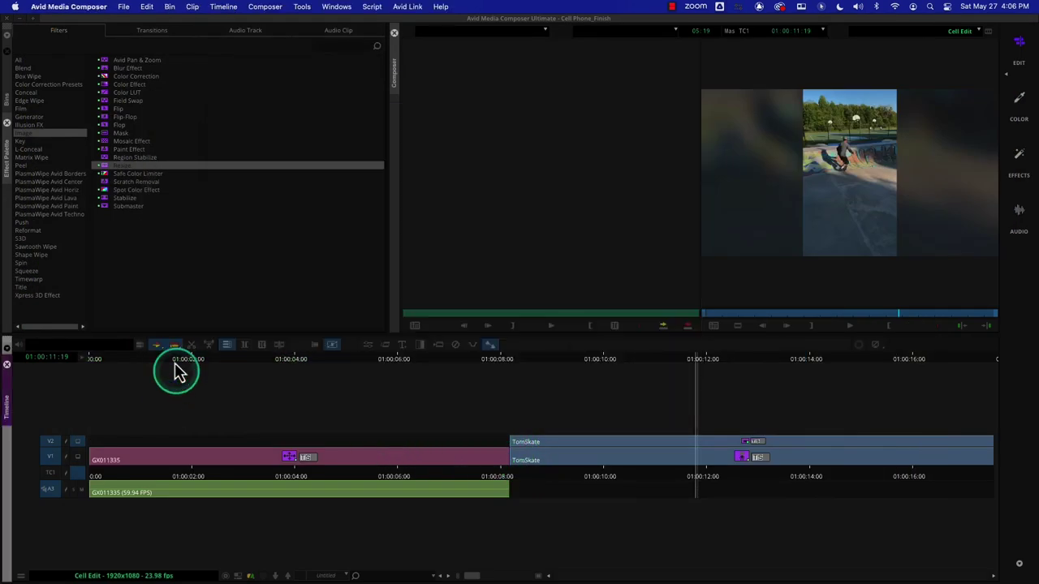
Start another file export of the Cell Edit sequence and set its source raster to Project Raster with Enable Mask Margins.
left_click(130, 16)
left_click(170, 173)
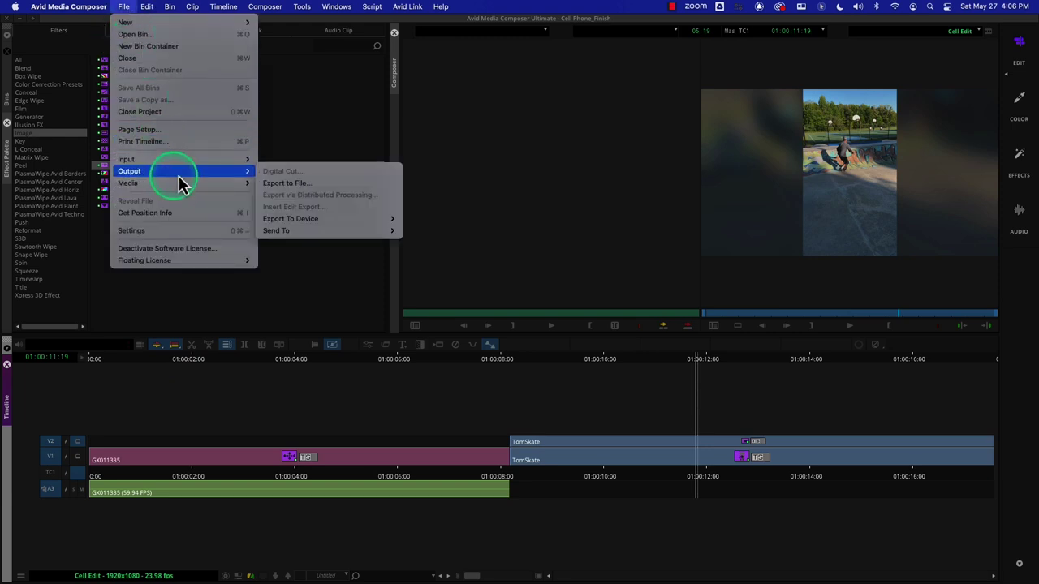
left_click(276, 185)
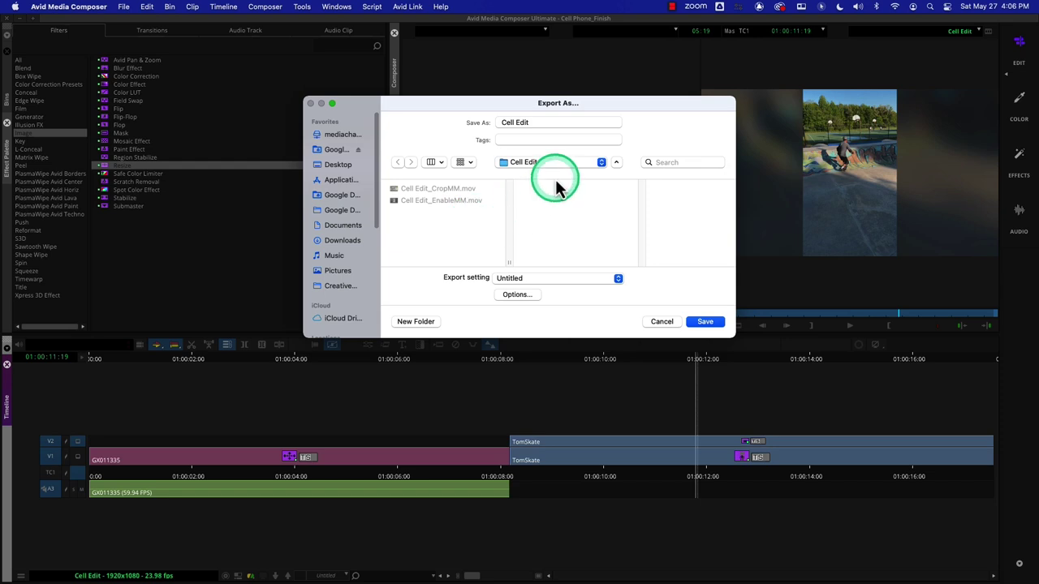
left_click(520, 296)
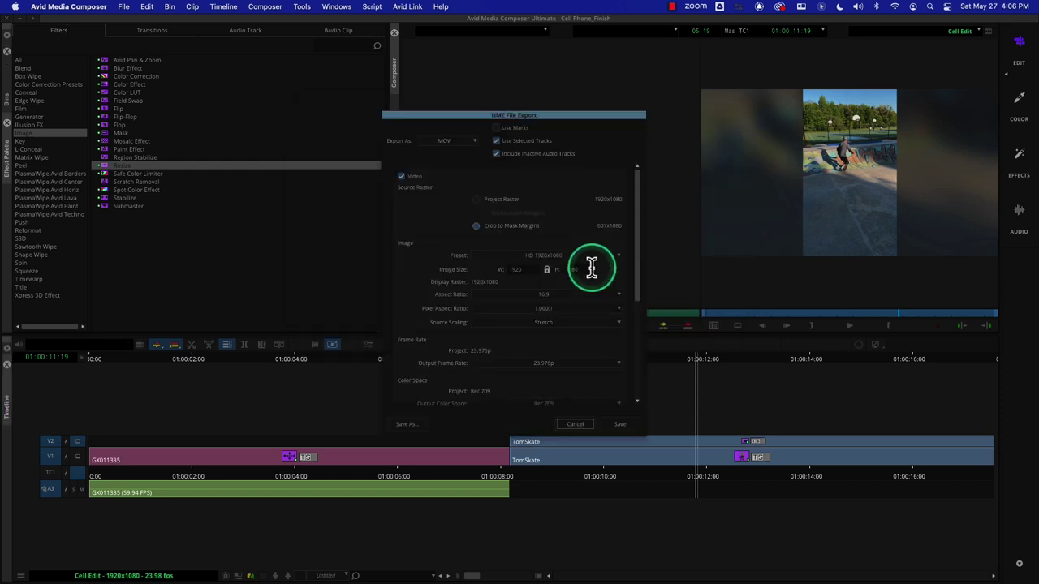
left_click(479, 198)
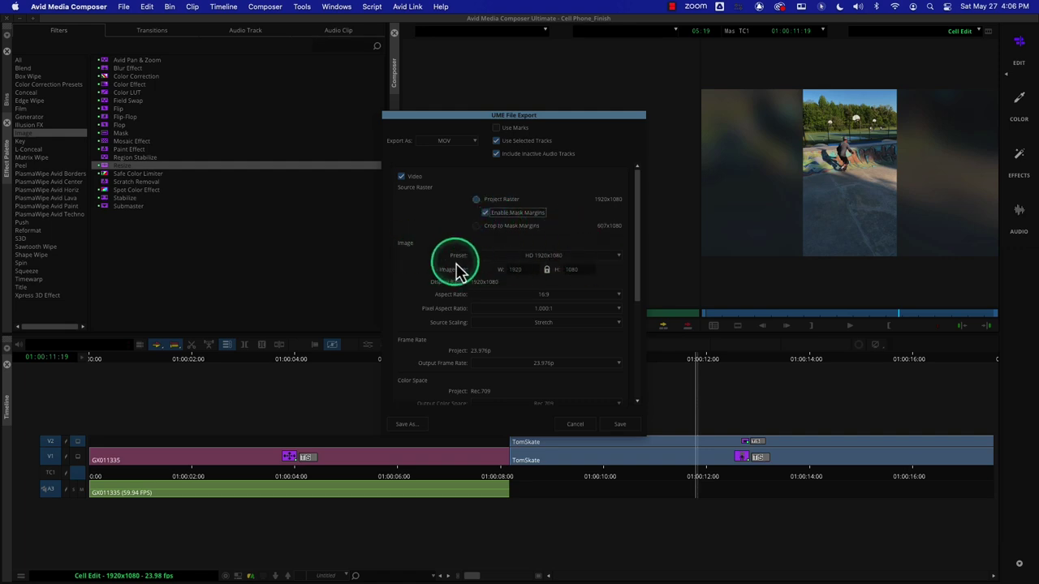
Set the export image's aspect ratio to 9:16, keeping Project Raster with Enable Mask Margins as the source raster.
left_click(520, 258)
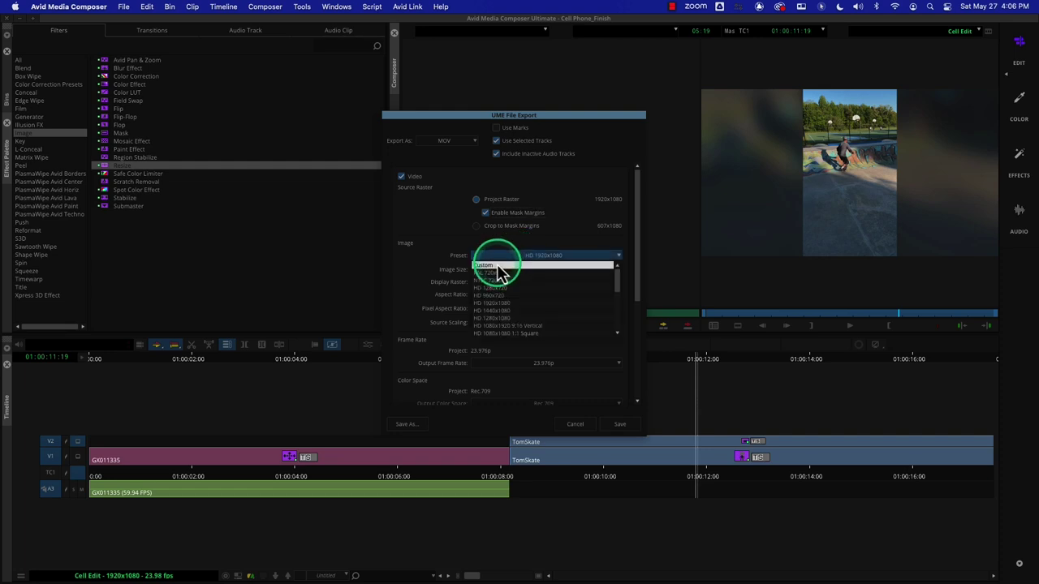
left_click(495, 252)
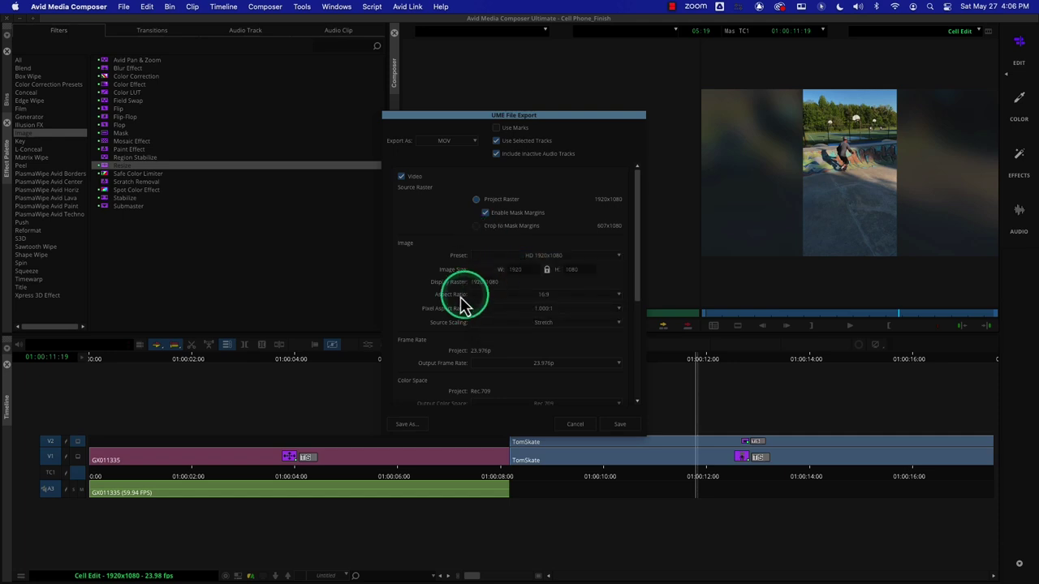
left_click(497, 295)
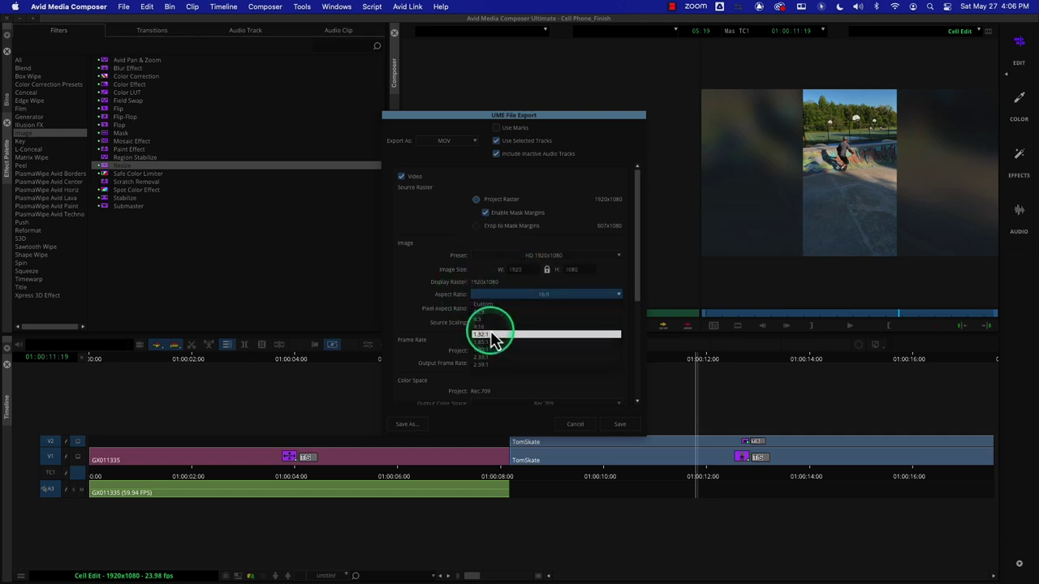
left_click(494, 327)
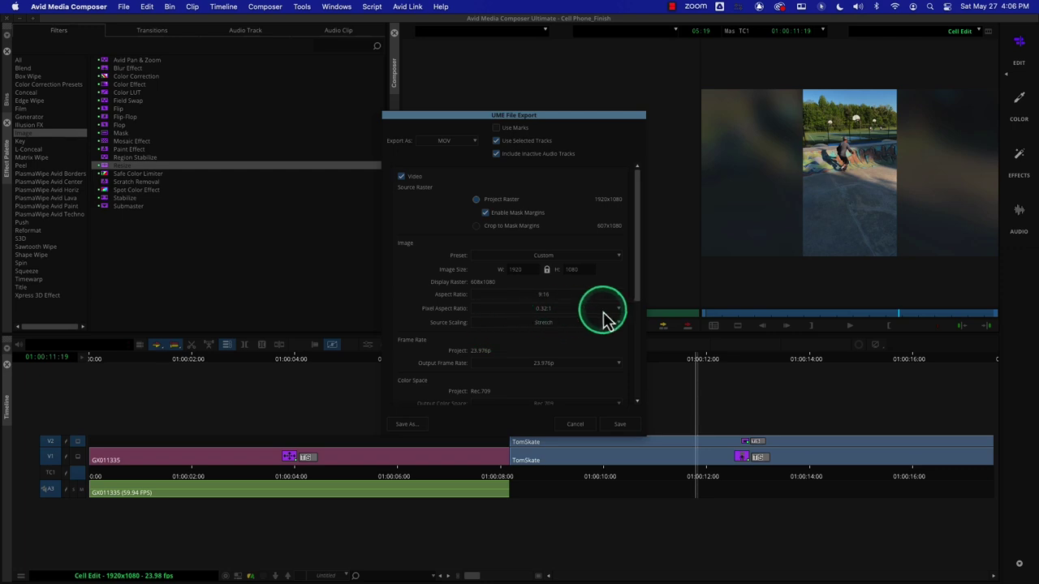
left_click(545, 276)
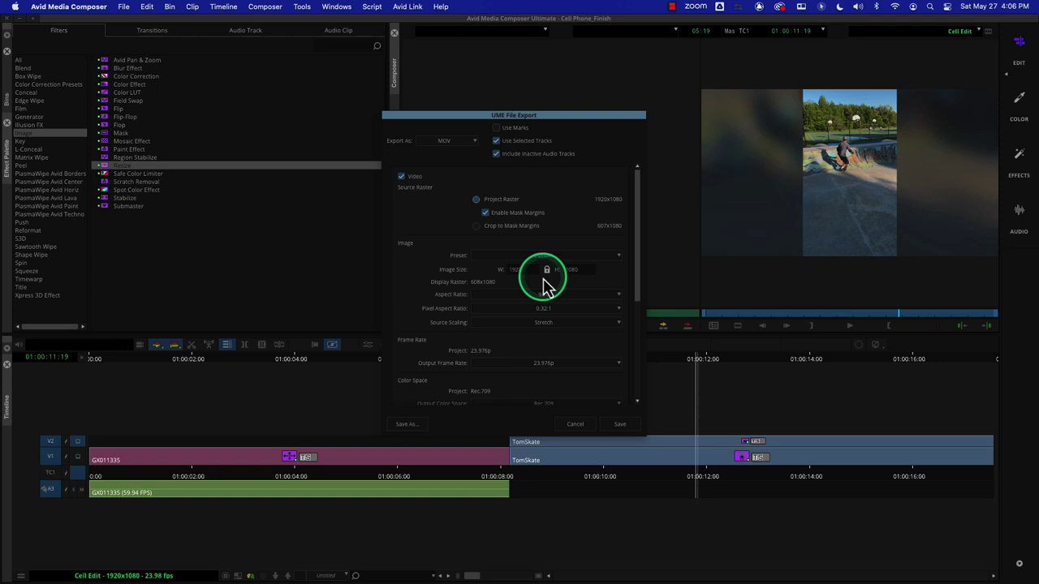
left_click(524, 228)
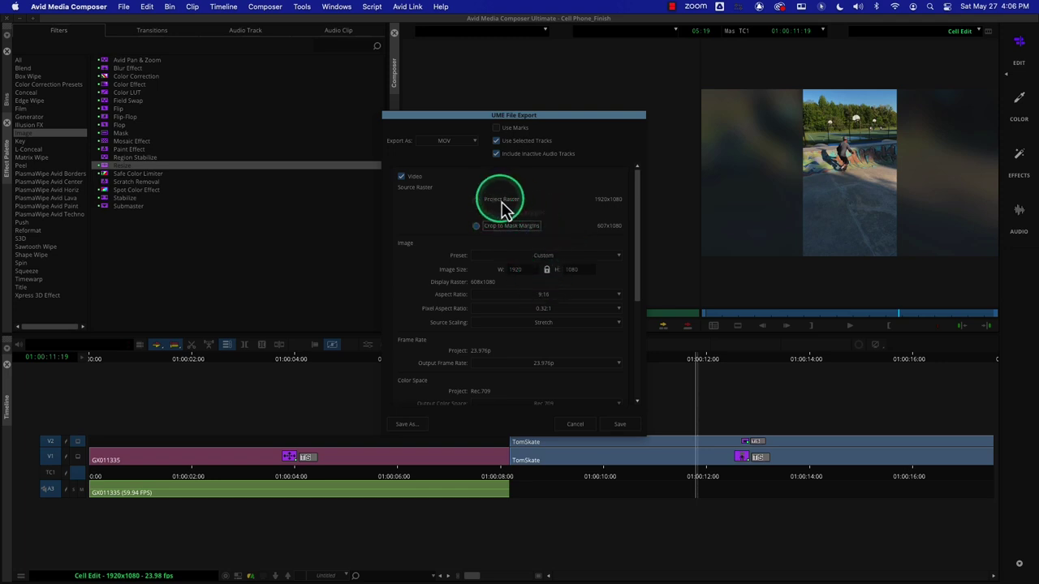
left_click(503, 205)
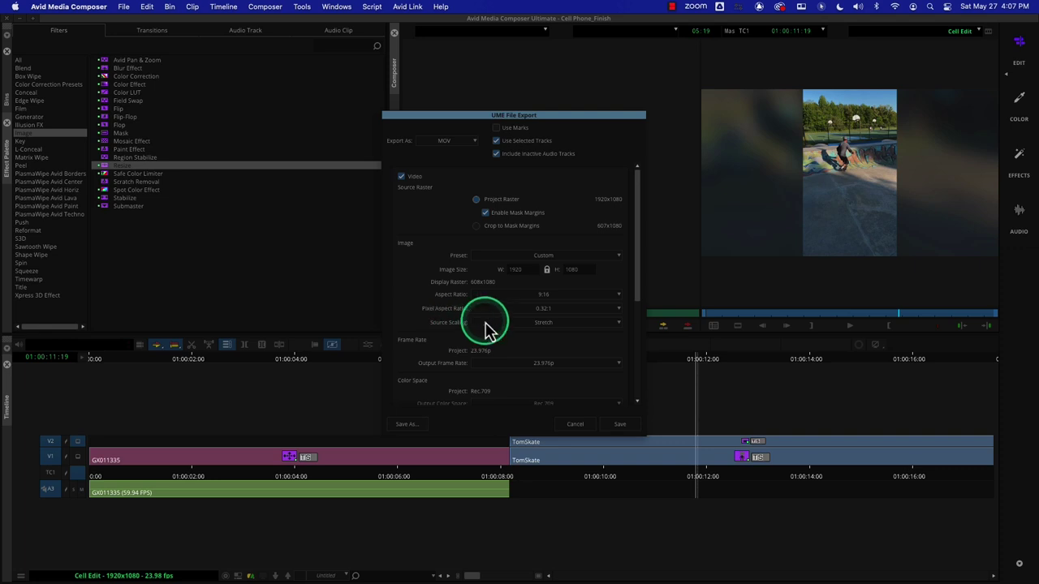
Set the export's source scaling to Pillarbox/Letterbox and save the export settings.
left_click(551, 325)
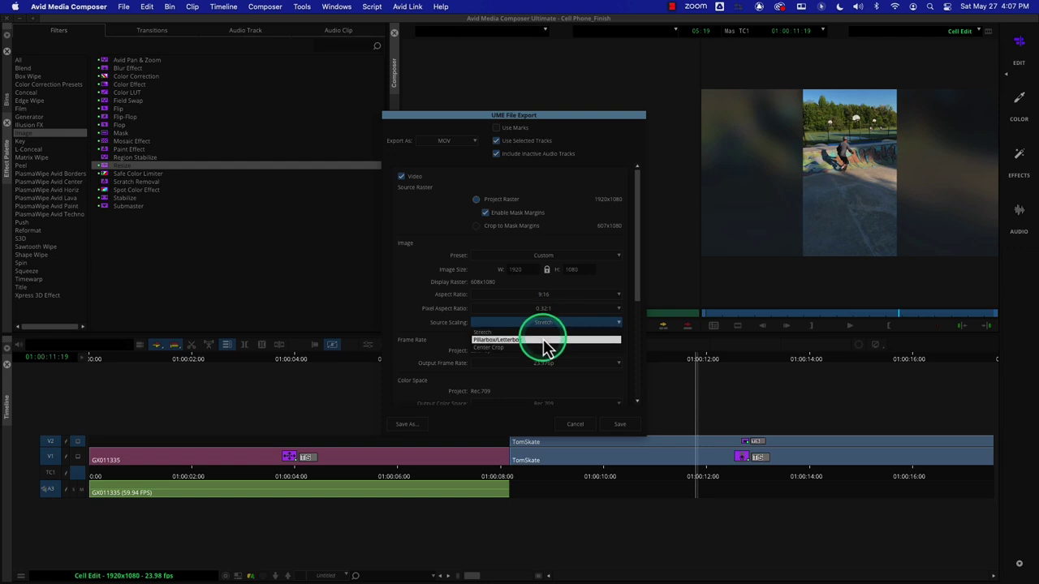
left_click(545, 341)
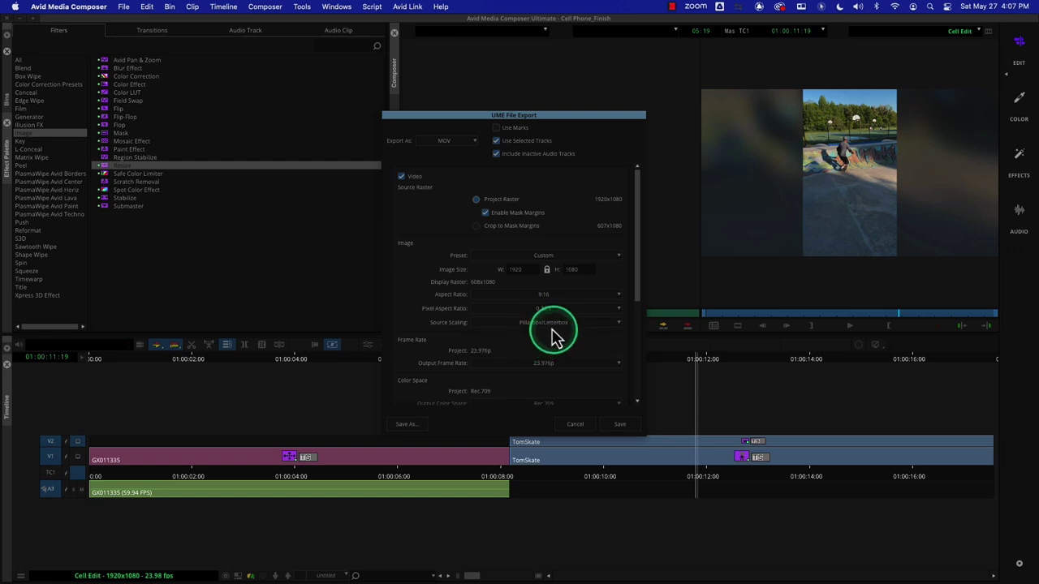
left_click(552, 325)
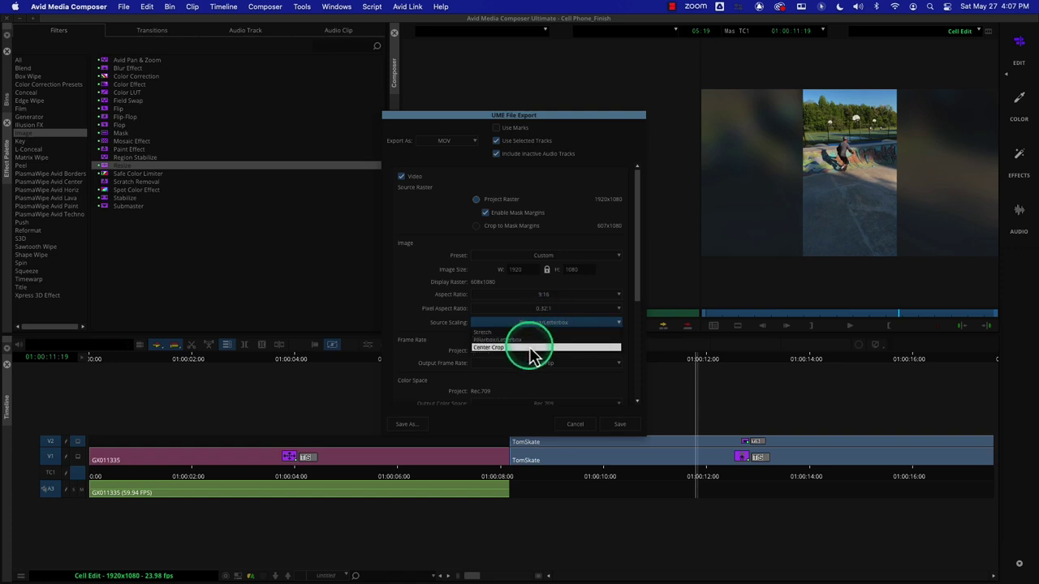
left_click(531, 349)
left_click(541, 325)
left_click(541, 340)
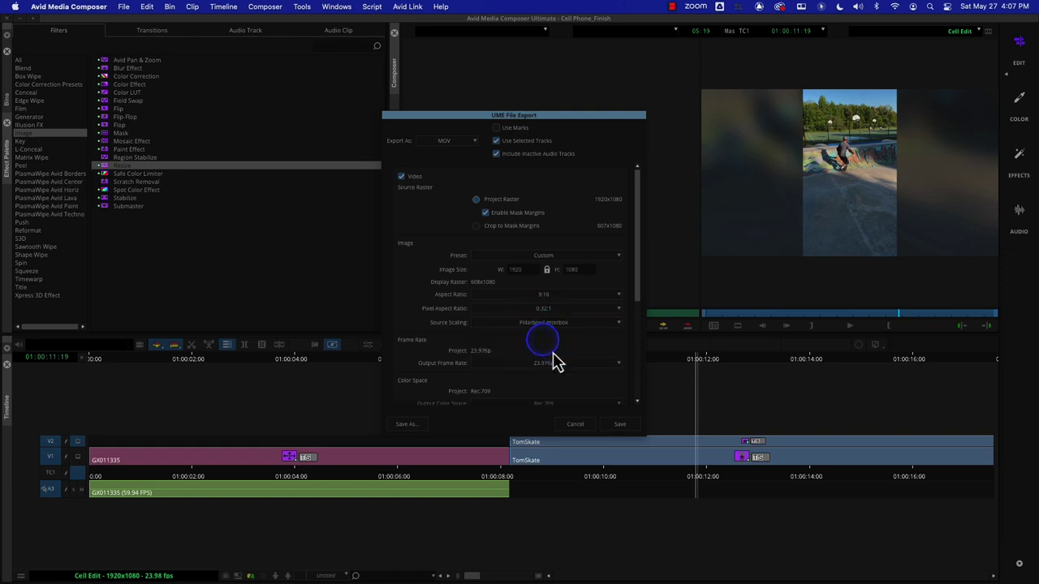
left_click(614, 412)
left_click(616, 424)
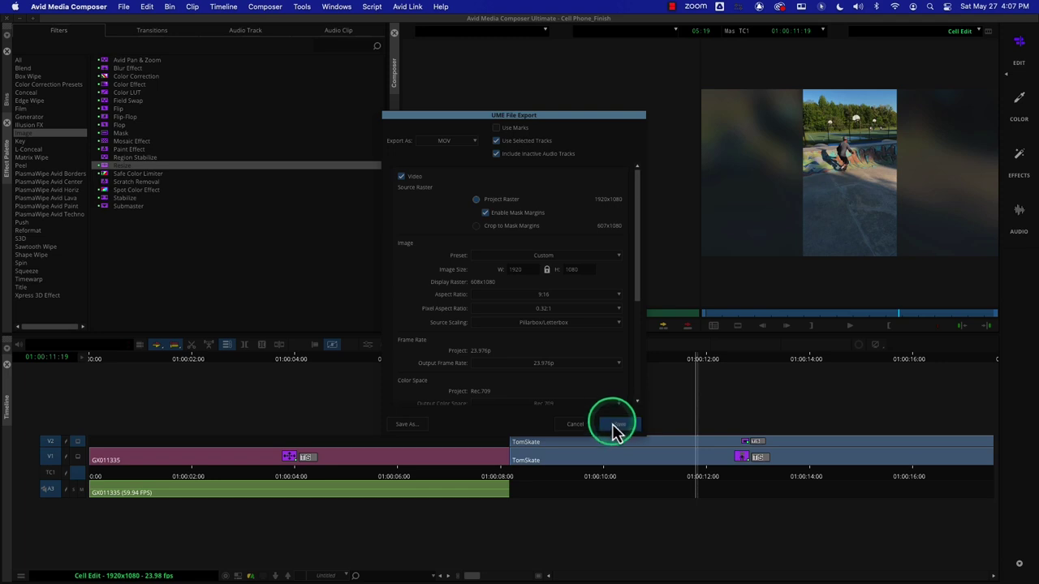
left_click(593, 304)
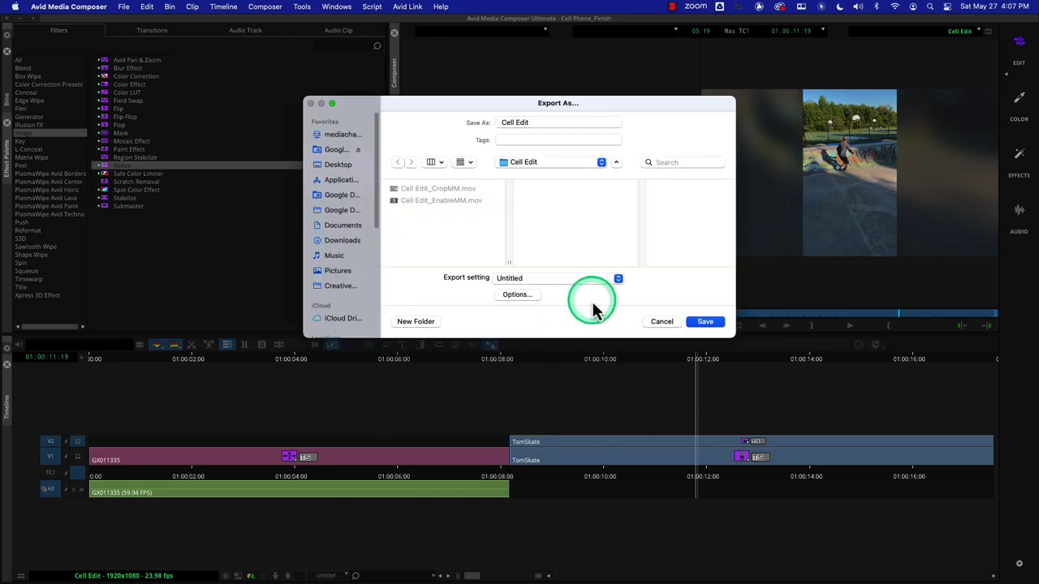
Recheck the raster, aspect ratio and scaling in the export options, and return to naming the file.
left_click(562, 121)
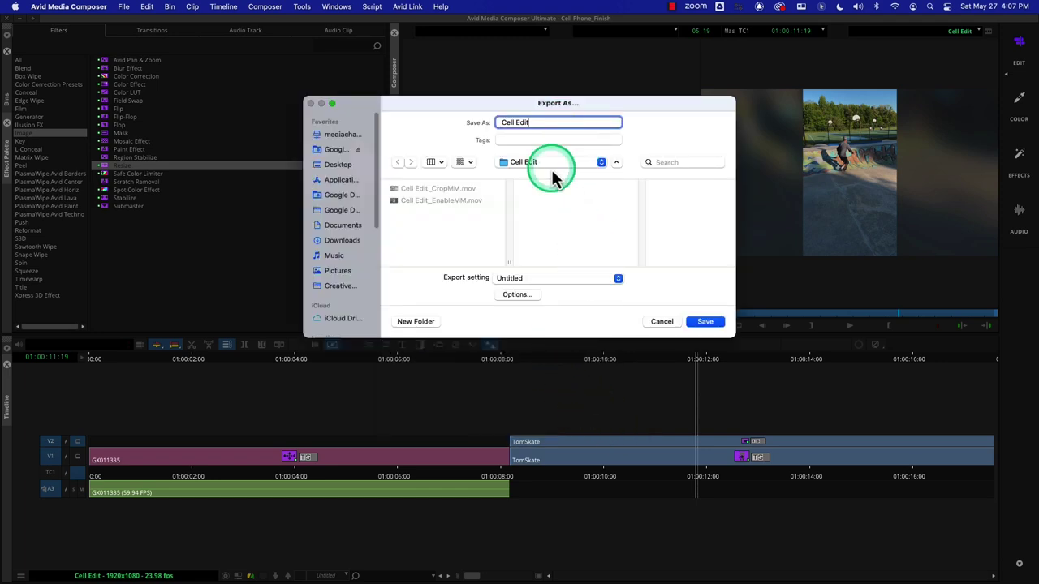
left_click(530, 294)
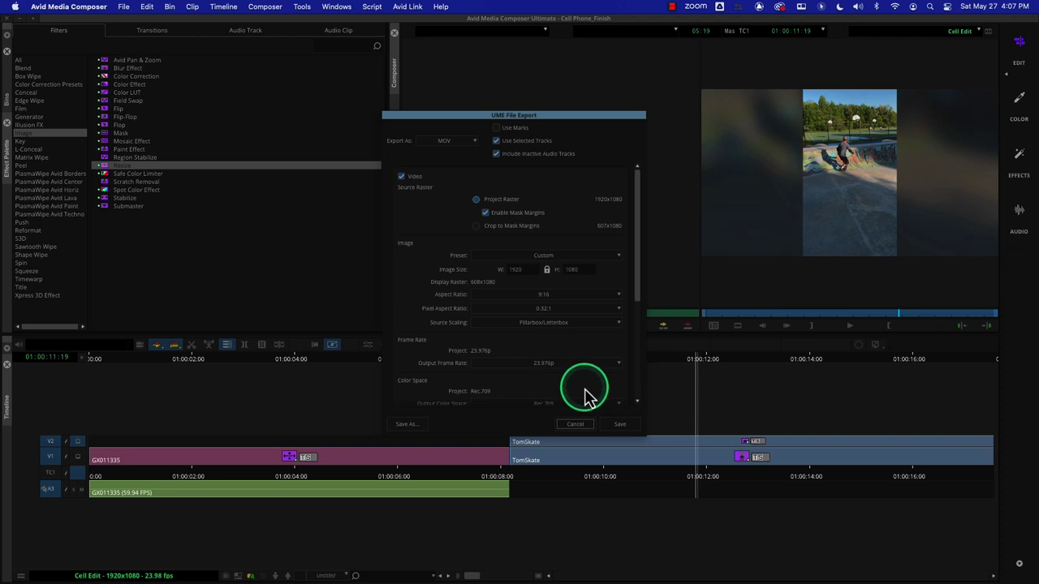
left_click(614, 428)
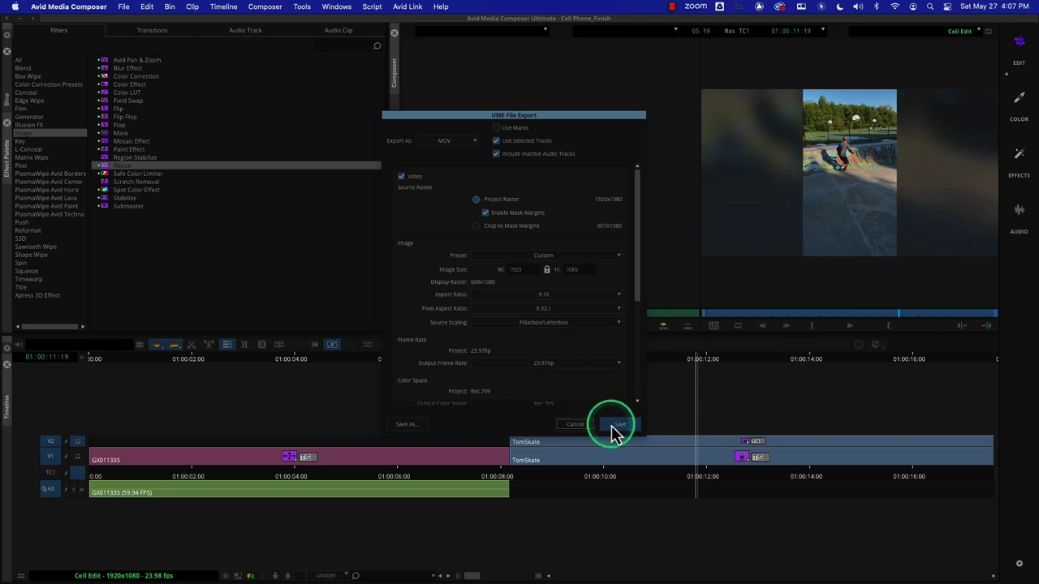
left_click(552, 239)
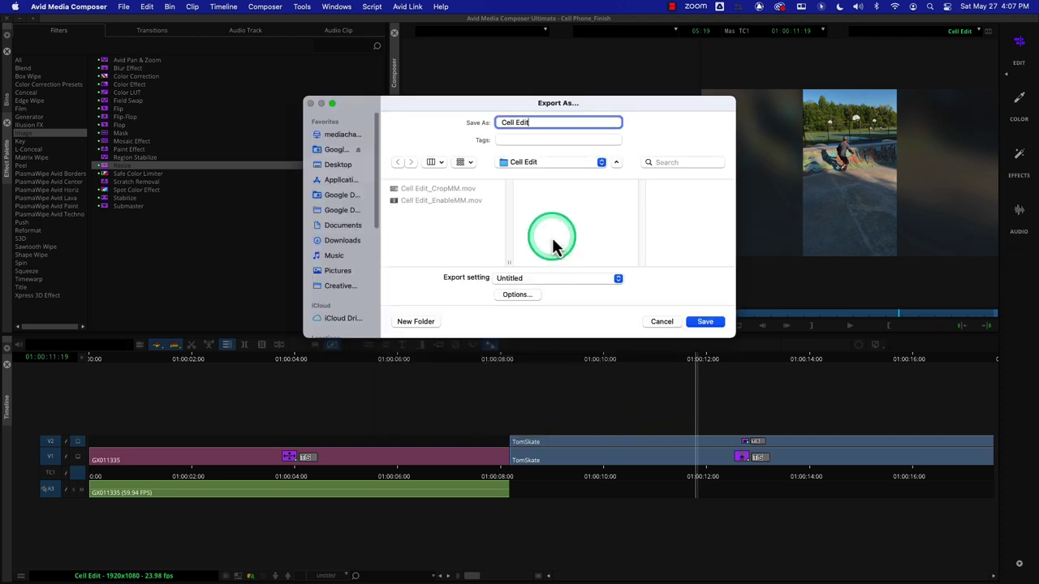
Name the export Cell Edit_ImagePillar and save it in the Cell Edit folder.
type("_ImageRatio")
key("BackSpace")
key("BackSpace")
key("BackSpace")
key("BackSpace")
left_click(706, 322)
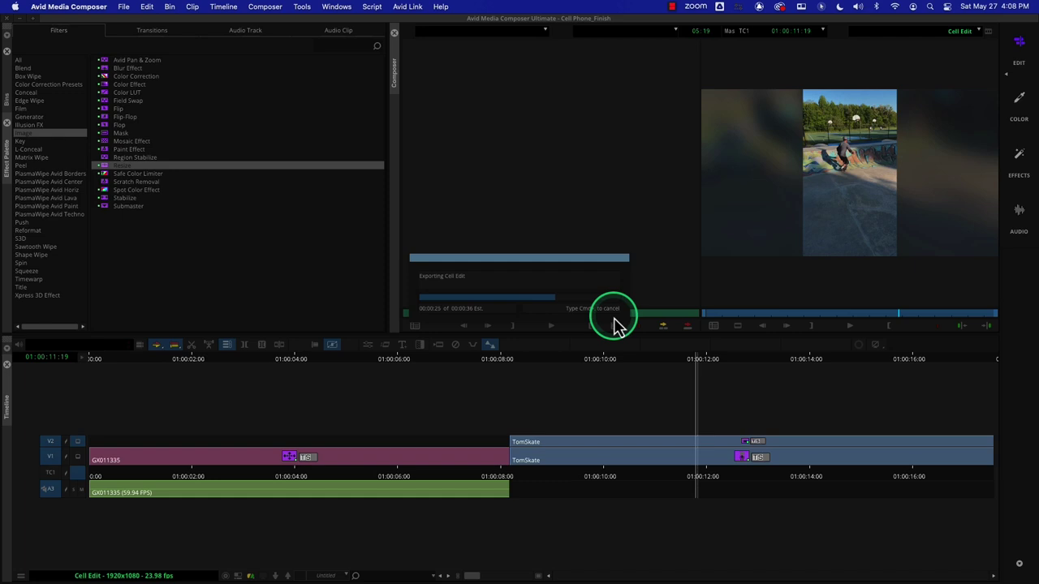
Switch to Finder, open Cell Edit_ImagePillar.mov in QuickTime Player, scrub through its beginning, and close it.
mouse_move(384, 578)
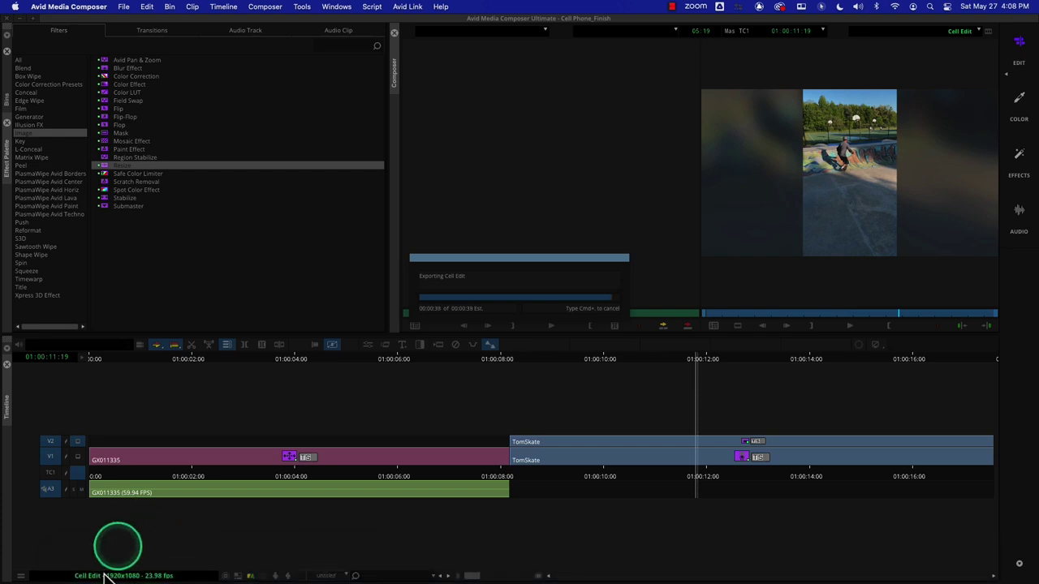
left_click(70, 566)
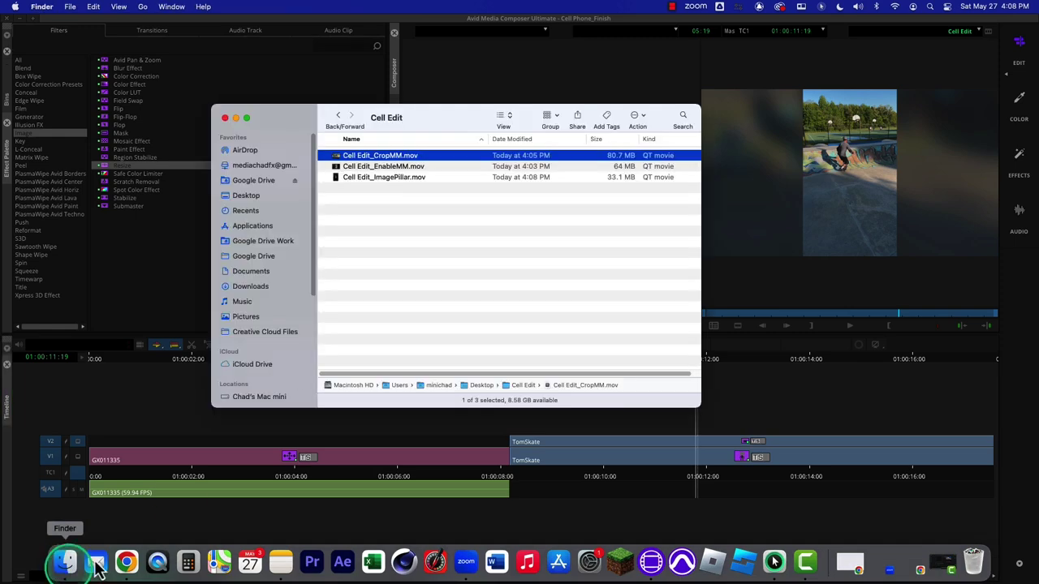
double_click(339, 178)
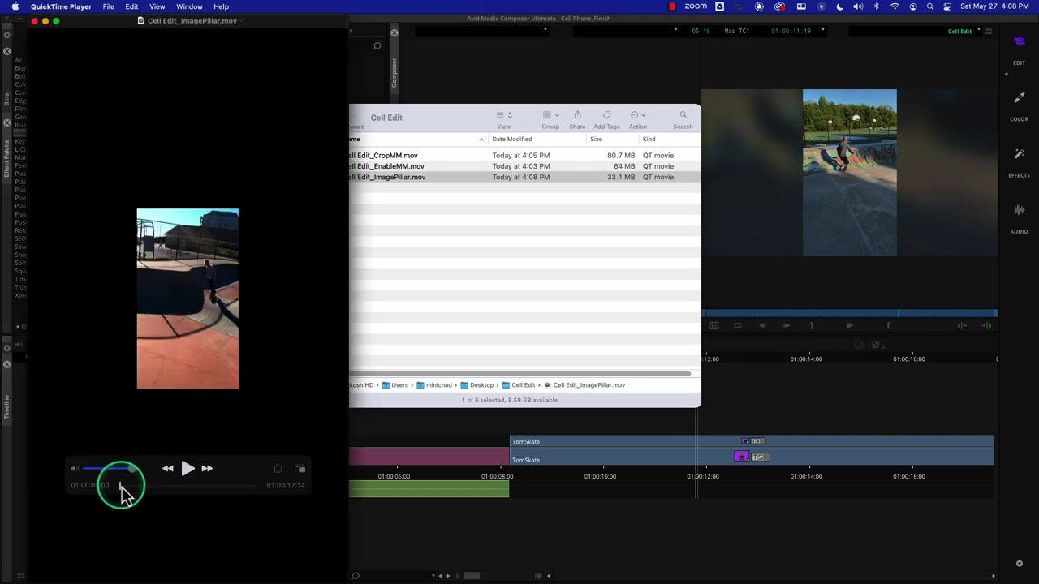
mouse_move(121, 487)
left_mouse_down()
mouse_move(243, 490)
mouse_move(123, 489)
left_mouse_up()
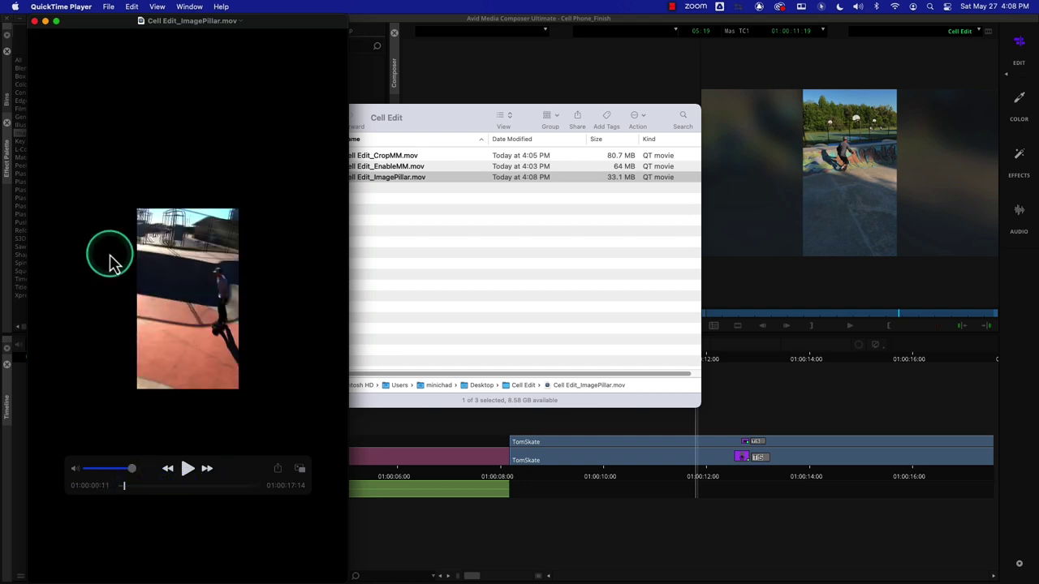
left_click(35, 21)
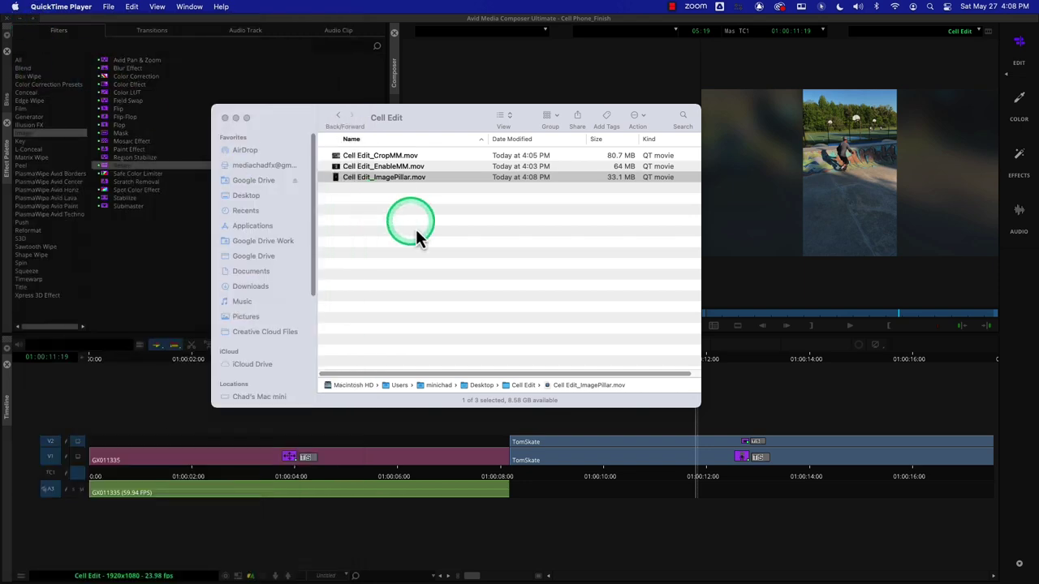
Switch back to Avid Media Composer, start a file export of the sequence, and save its settings with source scaling set to Center Crop.
left_click(415, 229)
left_click(229, 68)
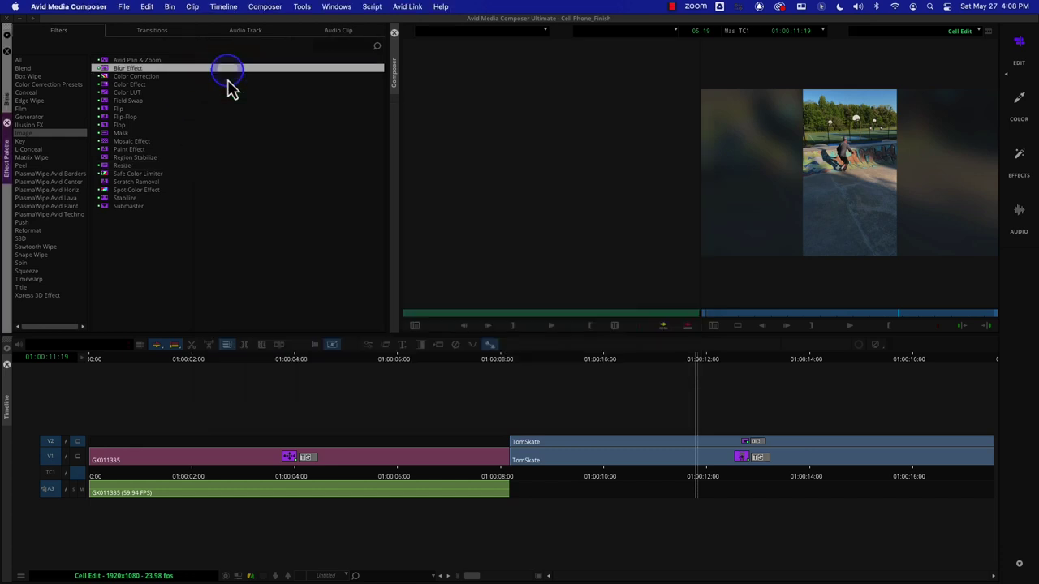
left_click(496, 161)
left_click(551, 416)
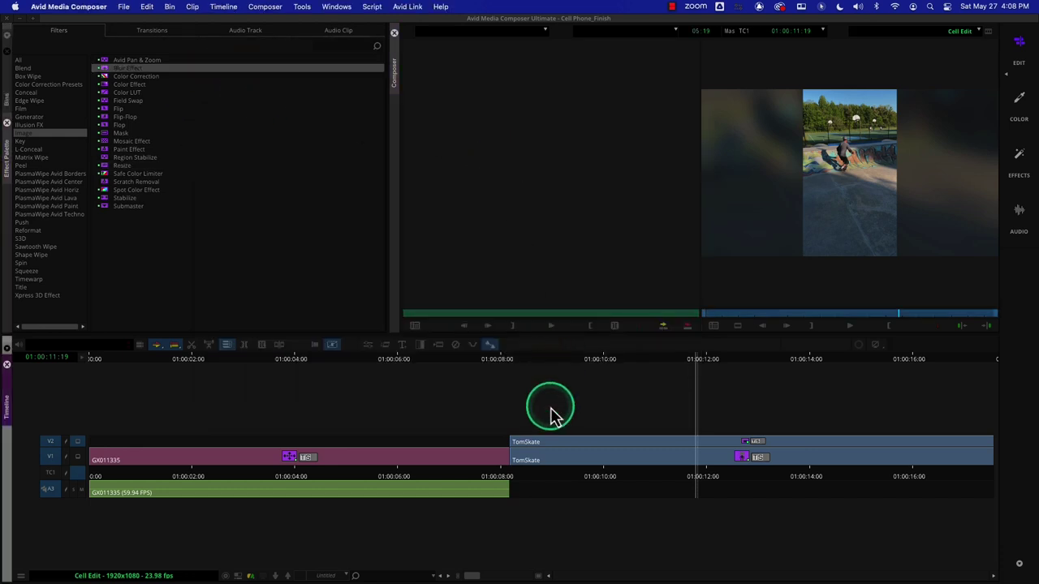
left_click(127, 7)
mouse_move(187, 171)
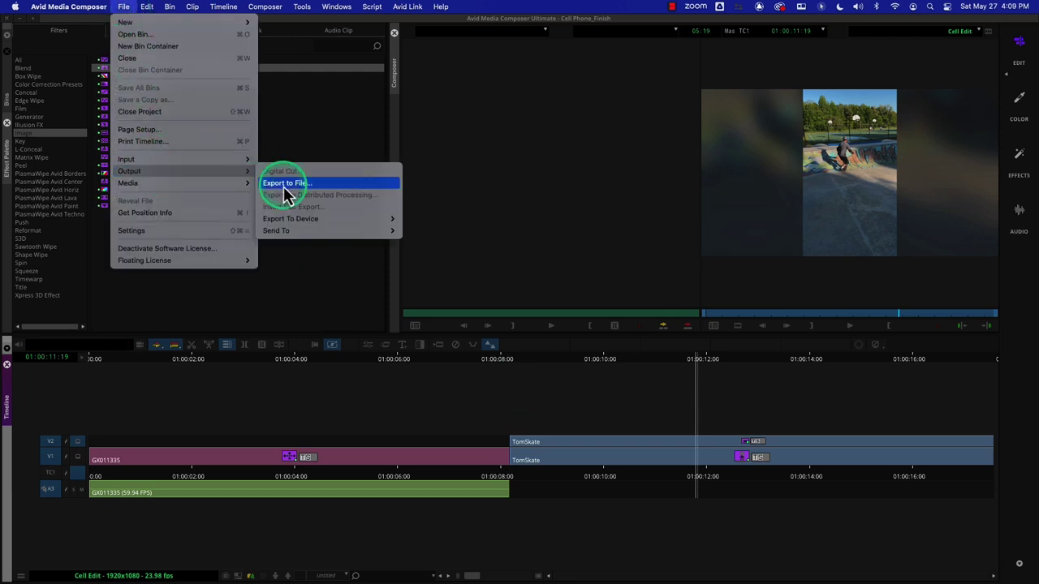
left_click(284, 179)
left_click(749, 208)
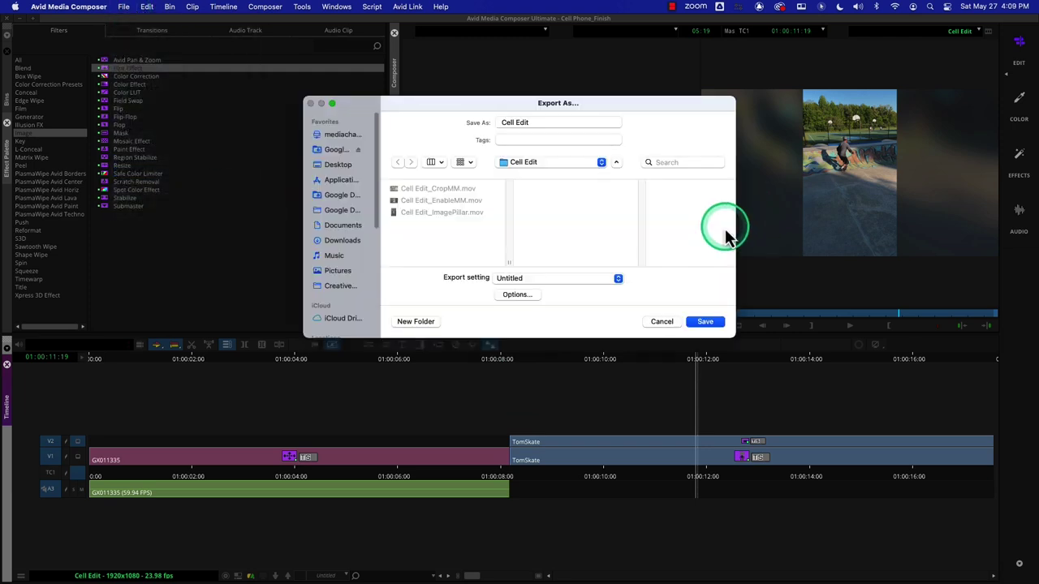
key("Escape")
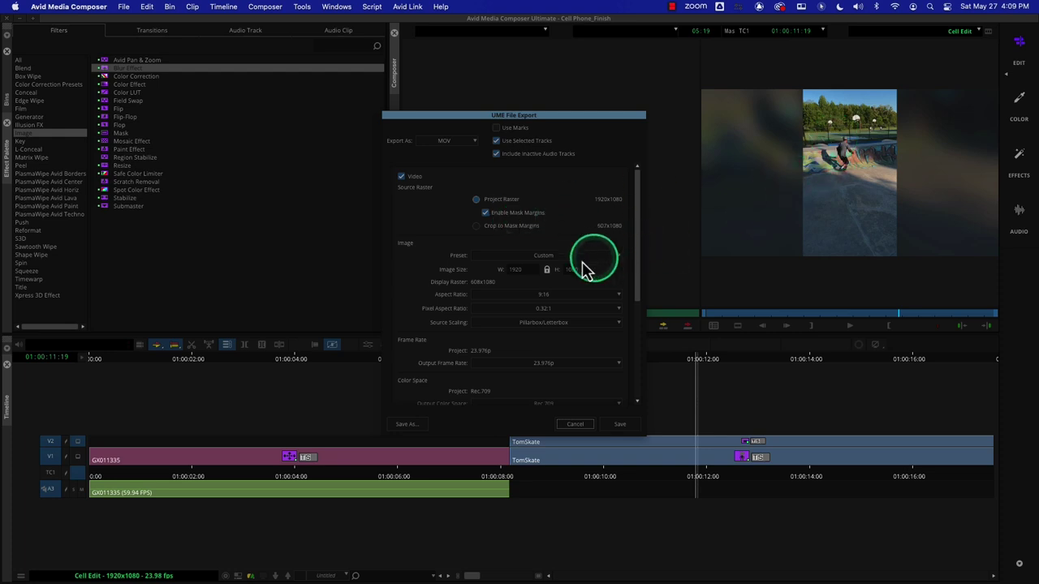
left_click(540, 325)
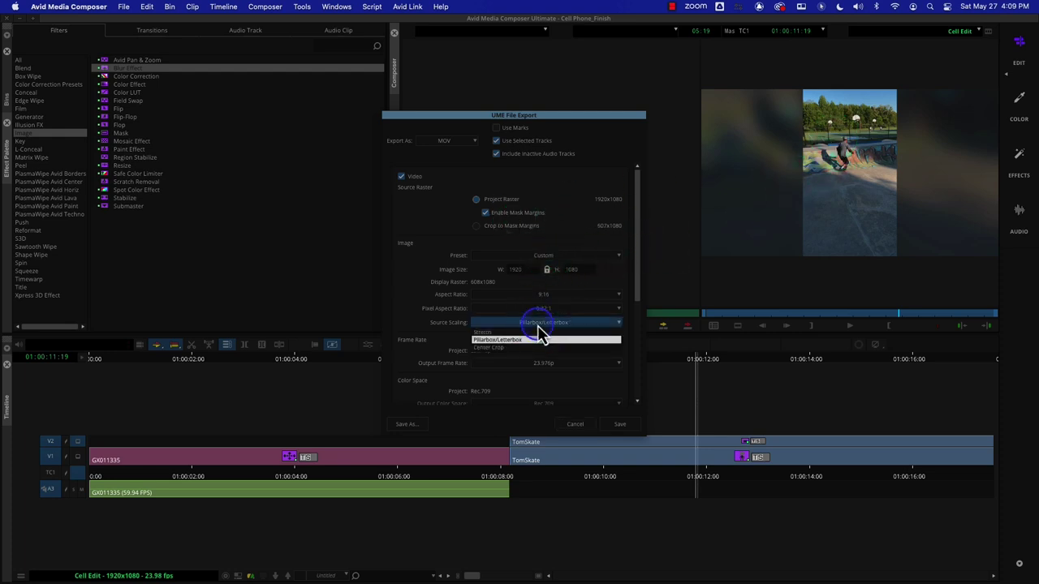
left_click(535, 344)
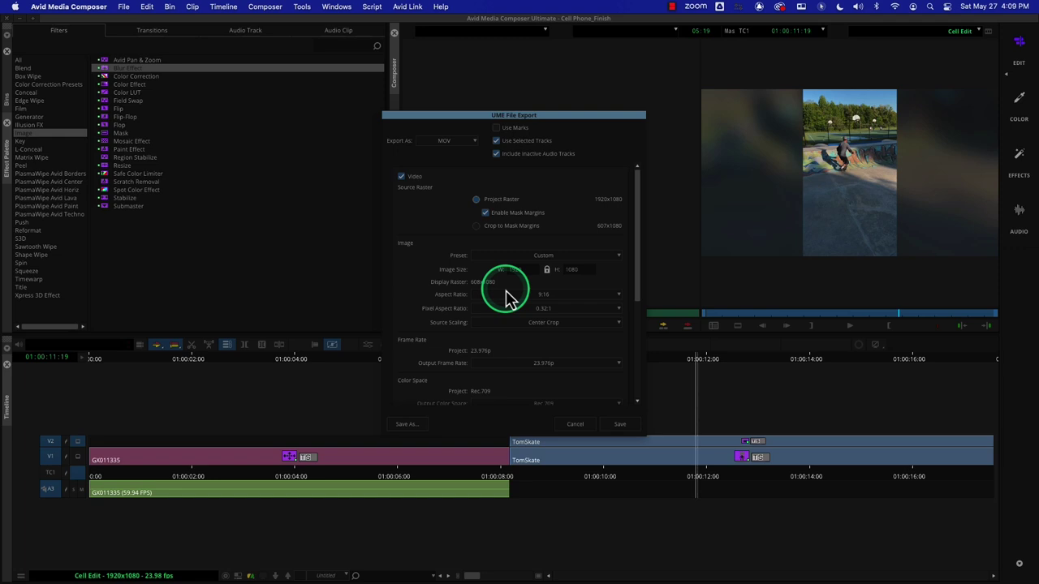
left_click(617, 427)
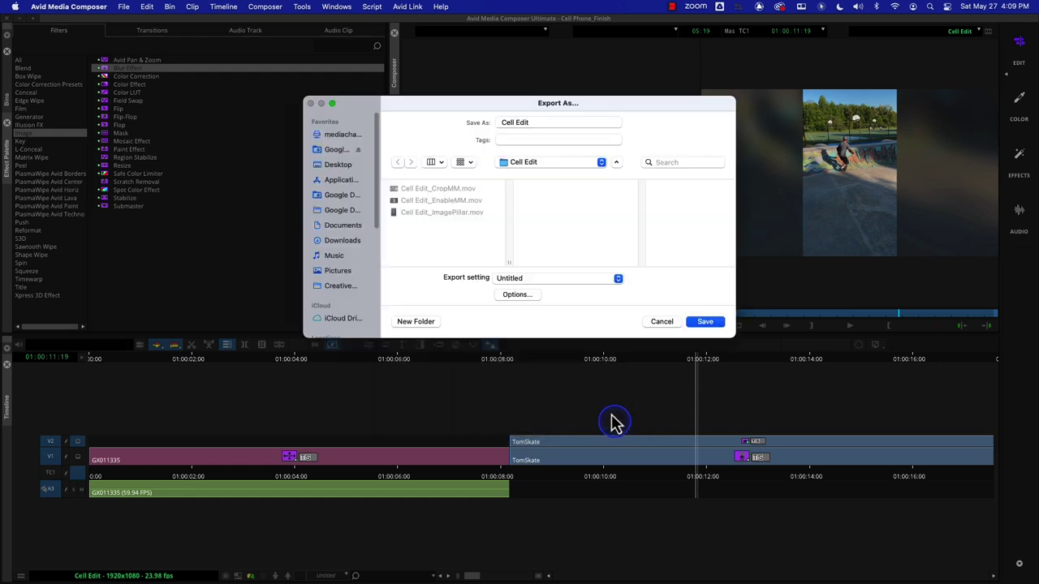
Name the export Cell Edit_ImageCrop and save it in the Cell Edit folder.
left_click(548, 123)
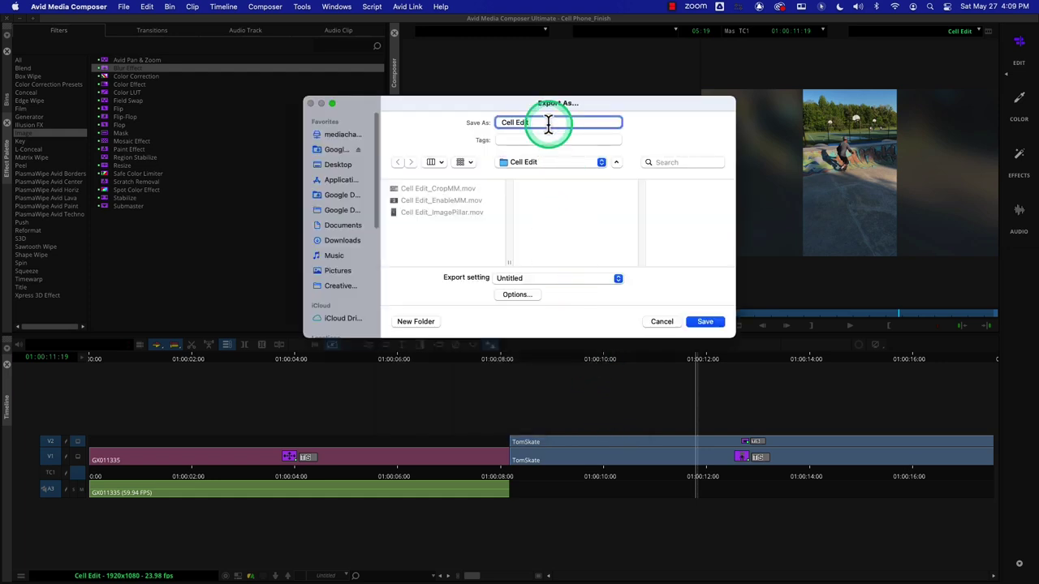
type("_ImageCrop")
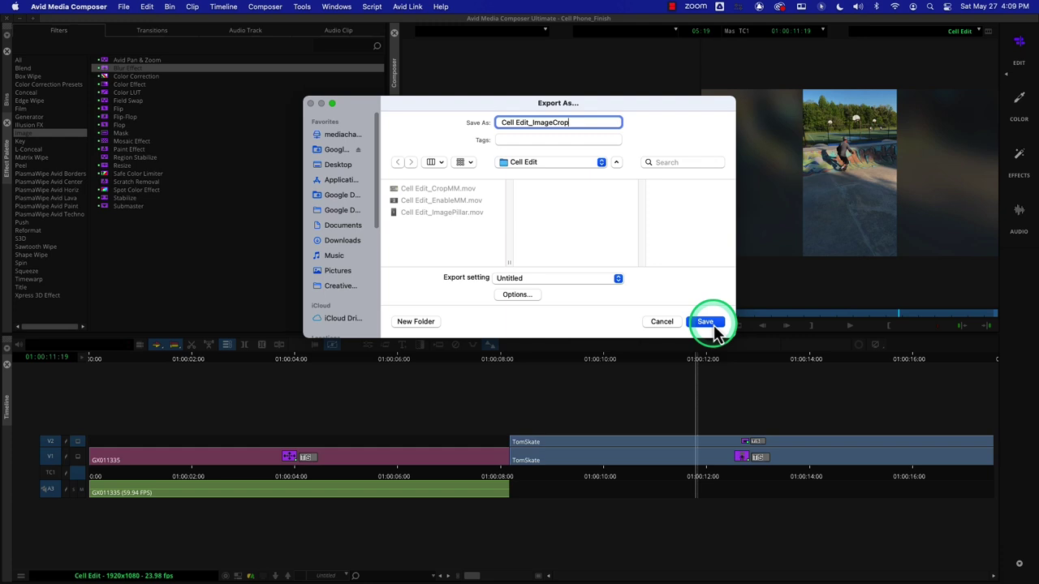
left_click(705, 322)
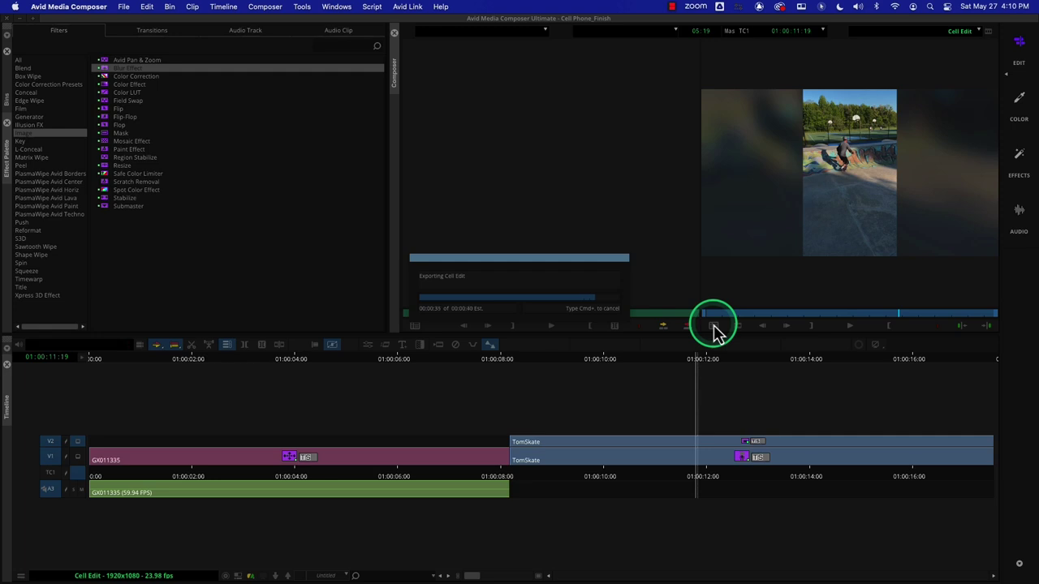
Switch to Finder, open Cell Edit_ImageCrop.mov in QuickTime Player, and scrub through its first clip.
mouse_move(402, 578)
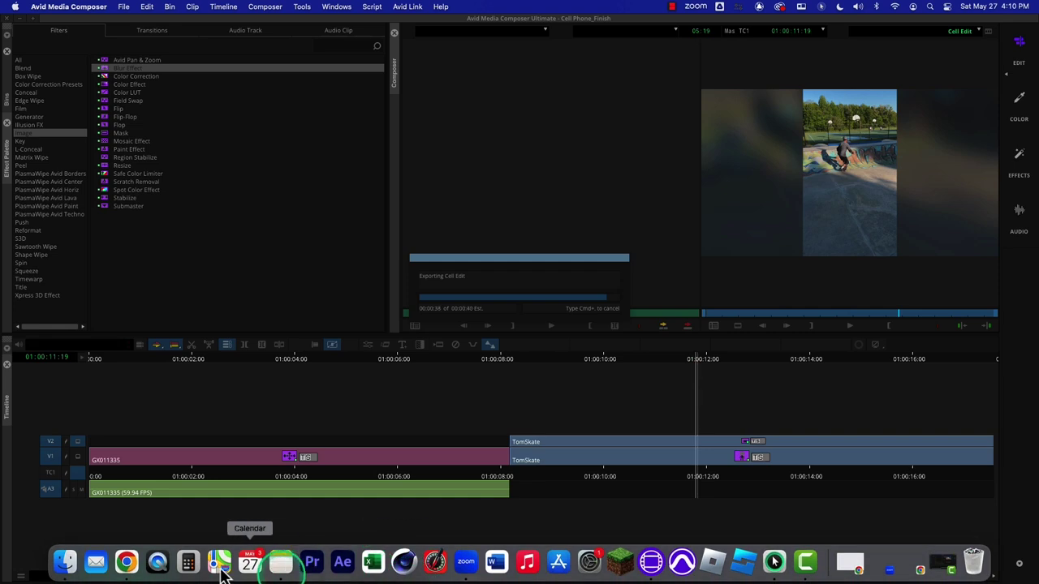
left_click(66, 561)
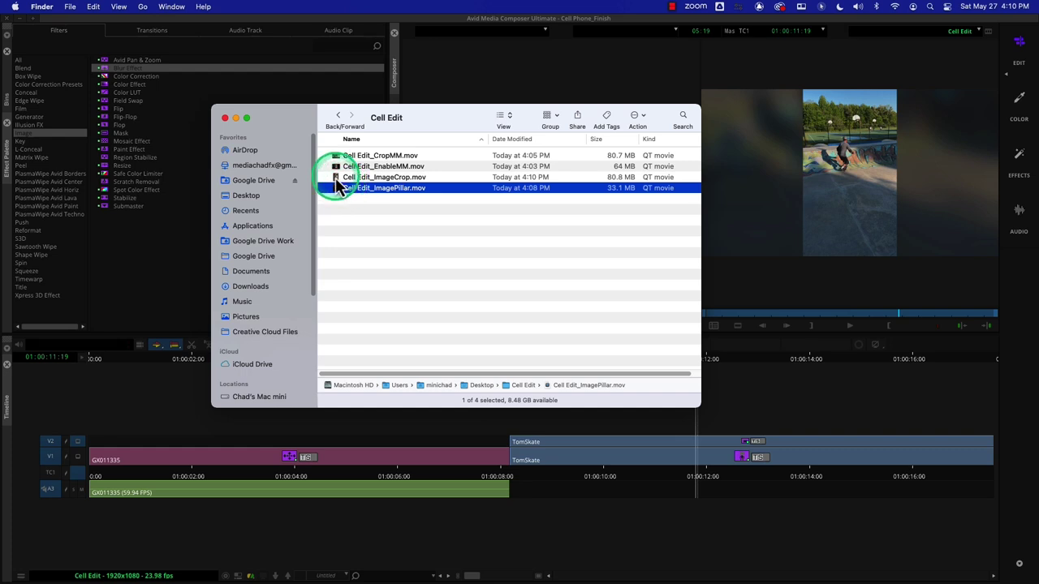
double_click(336, 177)
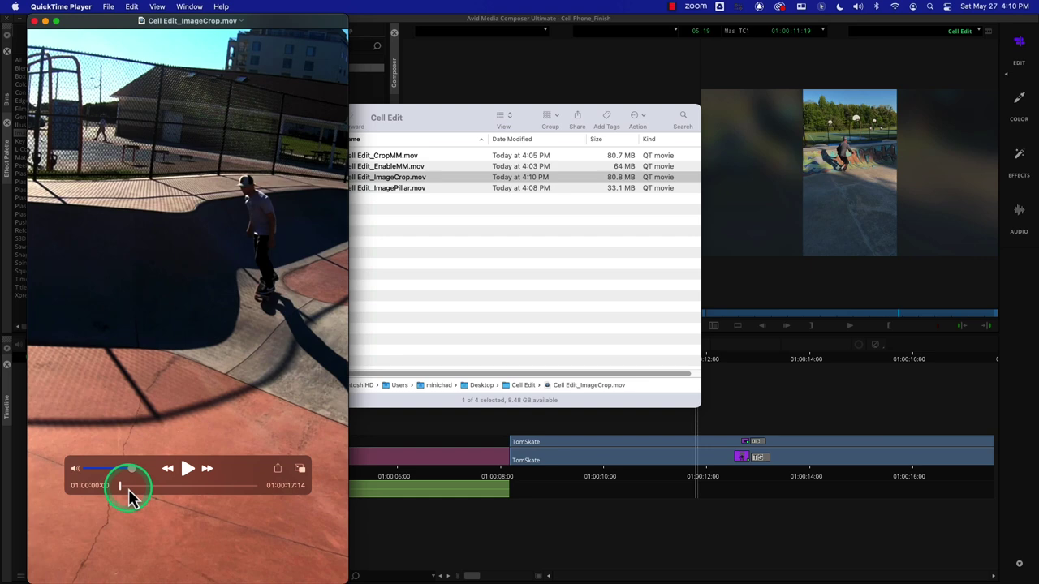
left_click_drag(125, 487, 174, 492)
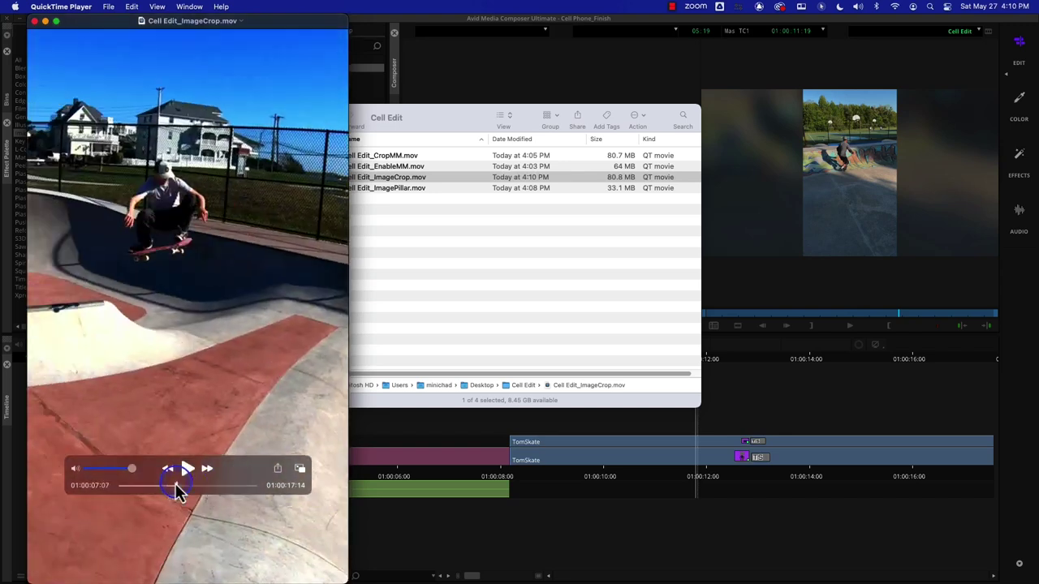
Open Cell Edit_EnableMM.mov from the Cell Edit folder for comparison, scrub into its second clip, and close it.
left_click(472, 275)
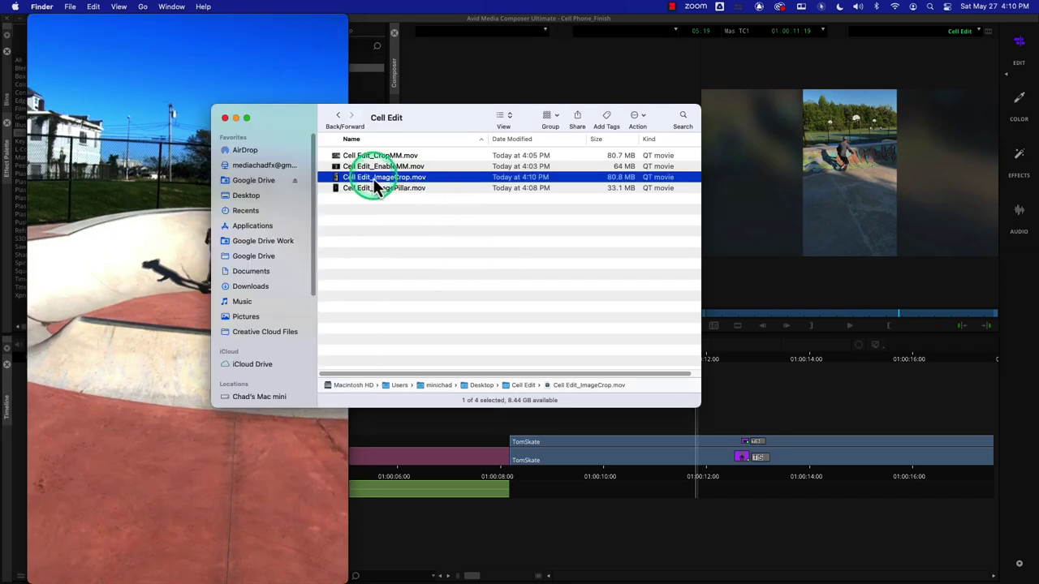
left_click(341, 180)
double_click(341, 166)
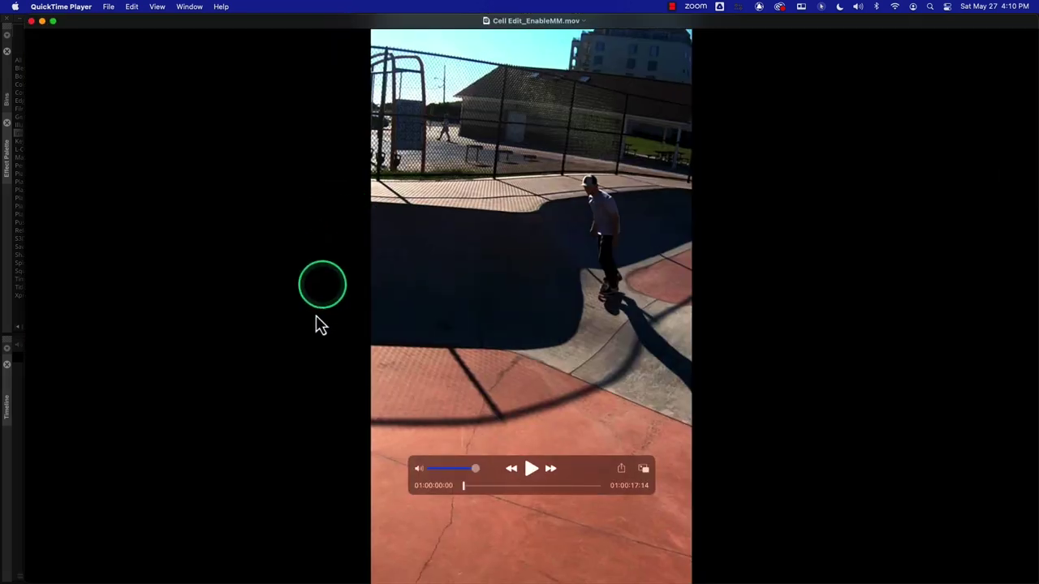
left_click_drag(480, 484, 544, 488)
left_click(215, 162)
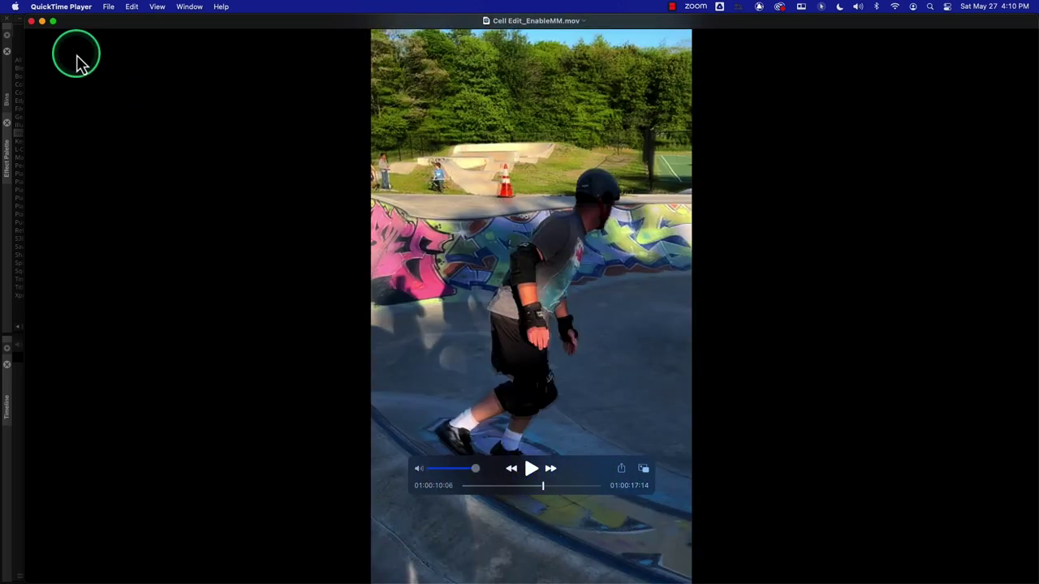
left_click(31, 21)
Scrub through the beginning of Cell Edit_ImageCrop.mov again, and close both the movie and the Cell Edit folder window.
left_click(271, 516)
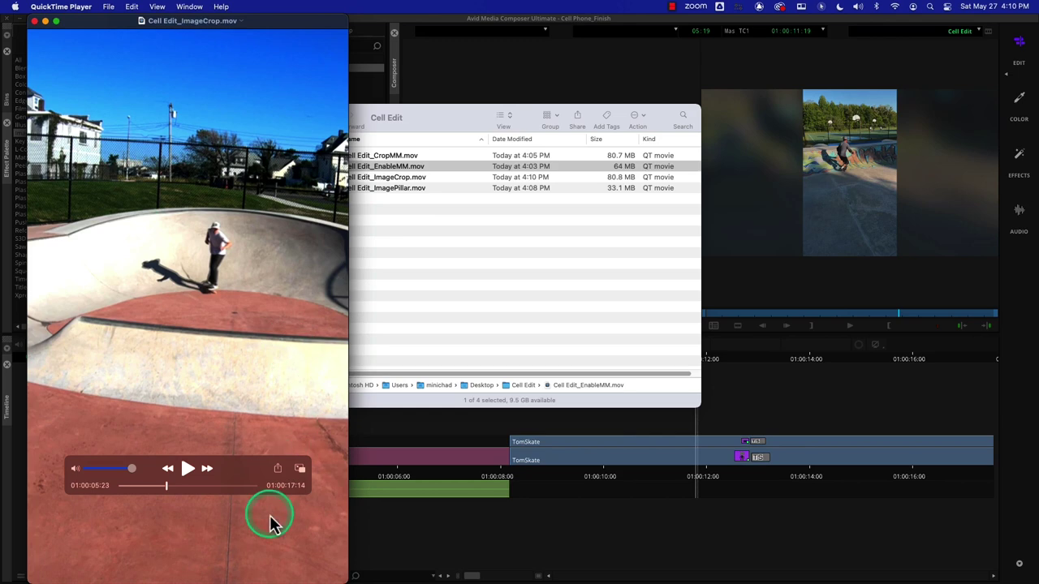
mouse_move(126, 487)
left_mouse_down()
mouse_move(238, 494)
mouse_move(140, 495)
left_mouse_up()
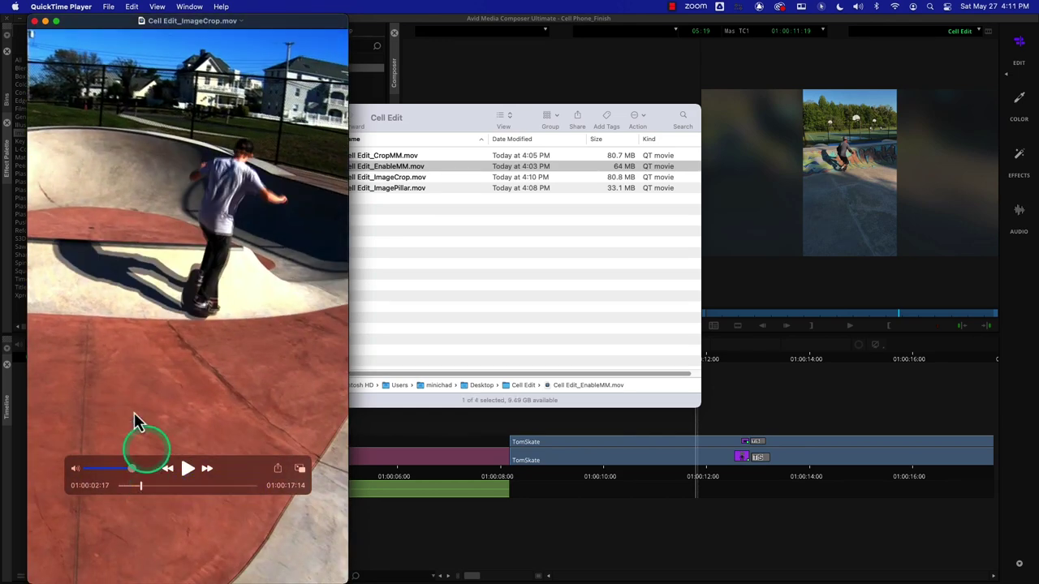
left_click(37, 27)
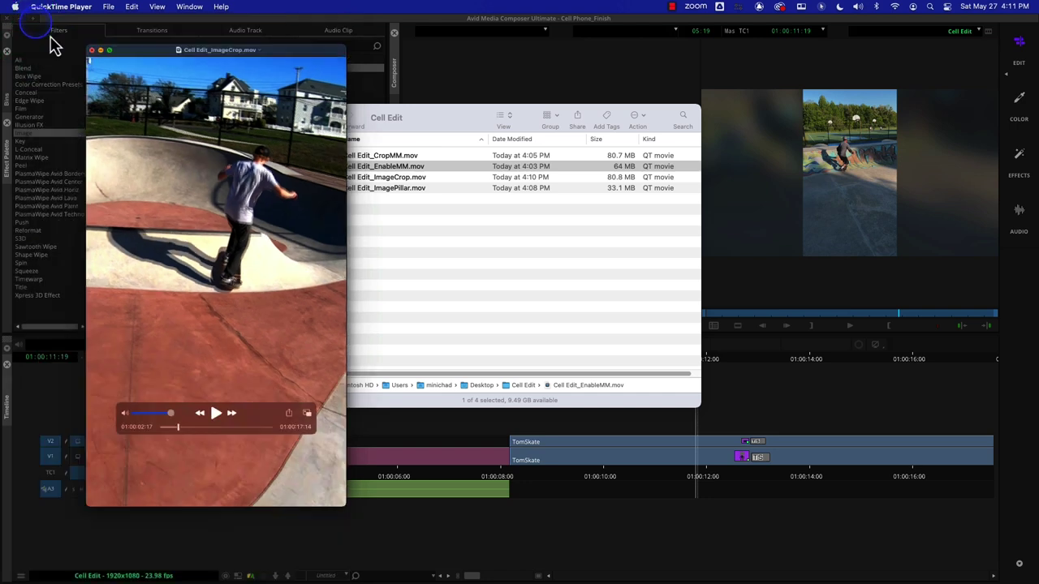
left_click(440, 325)
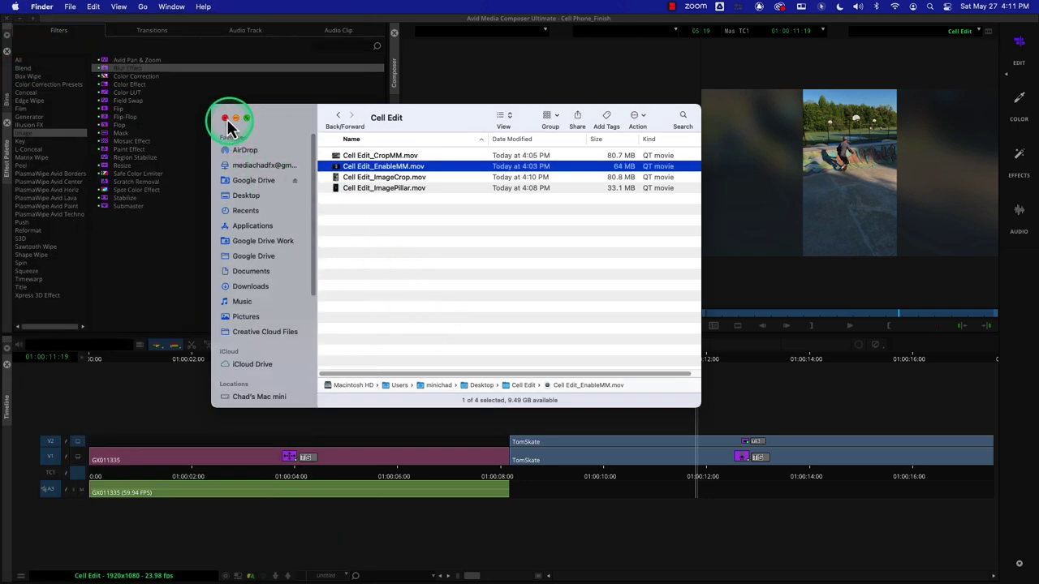
left_click(226, 118)
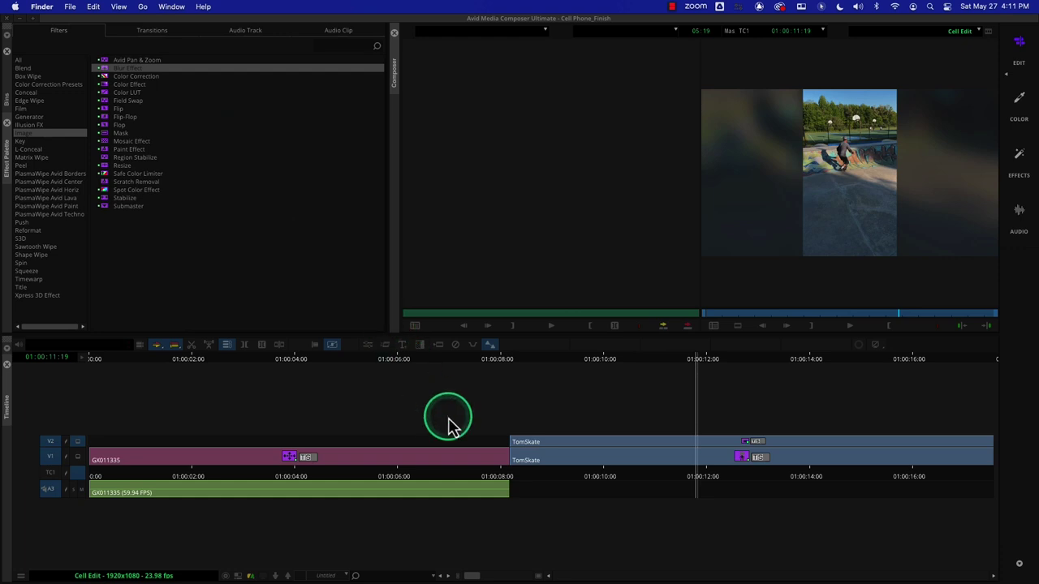
Return to Avid Media Composer, examine the FrameFlex source settings of the GX011335 clip in the bin, and leave them without applying changes.
left_click_drag(487, 478, 703, 480)
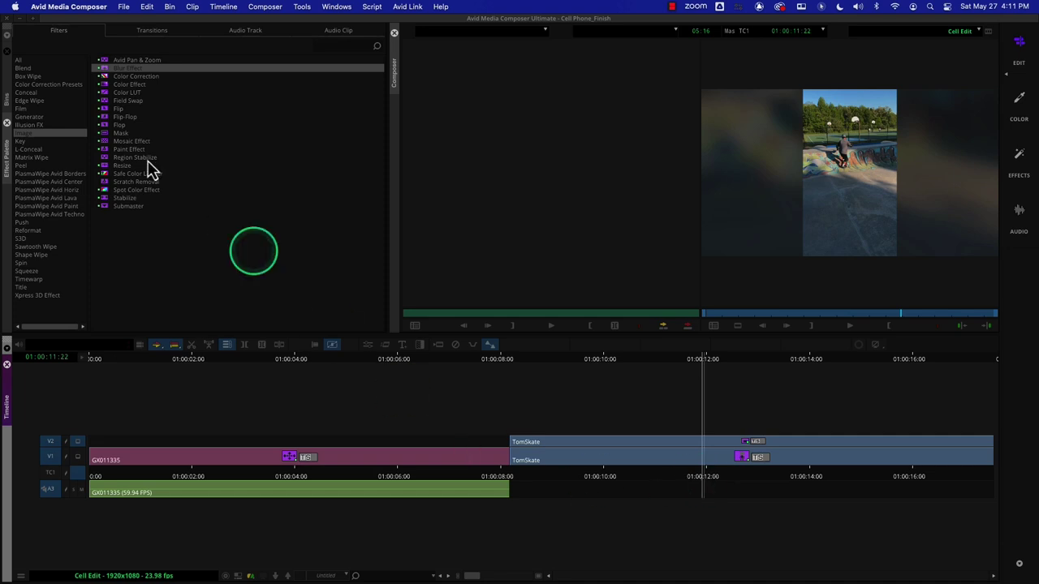
left_click(10, 99)
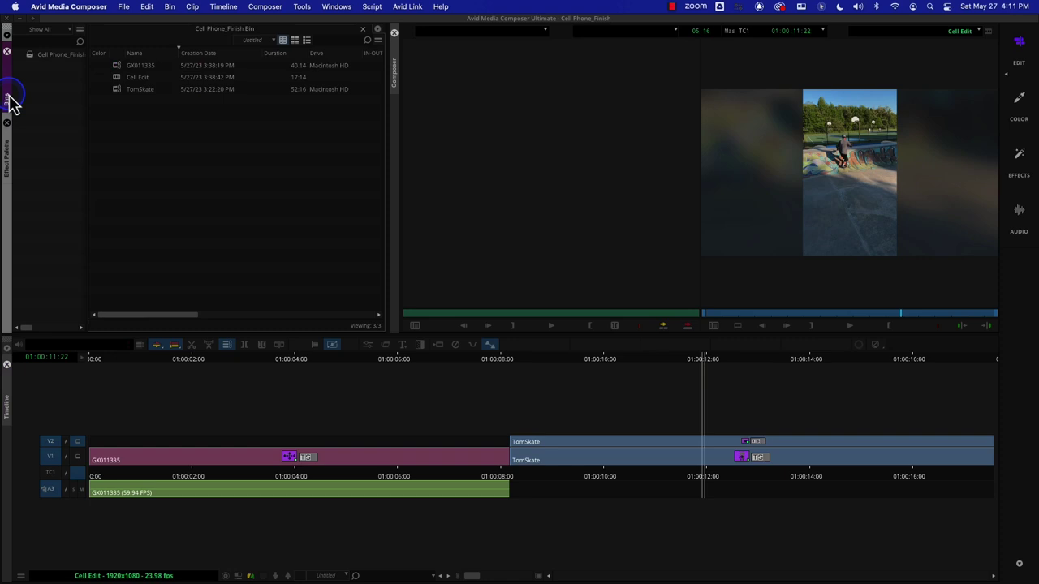
right_click(123, 67)
left_click(156, 20)
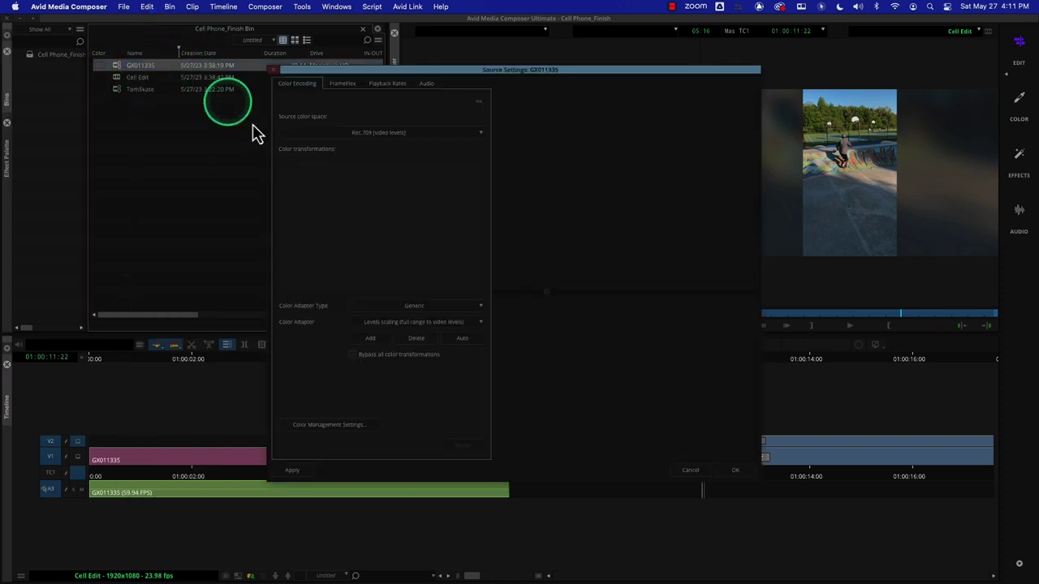
left_click(344, 85)
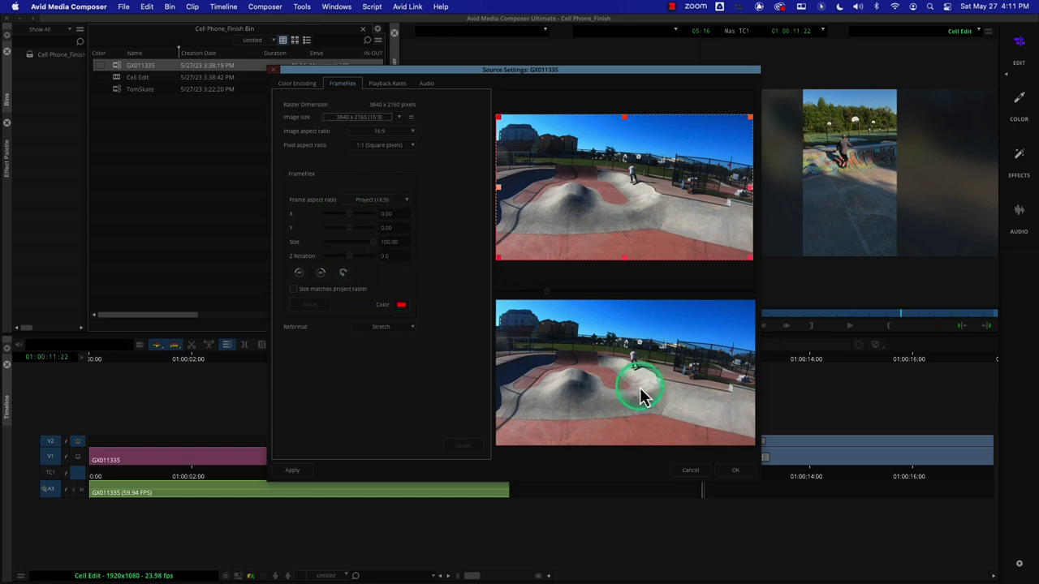
left_click(692, 472)
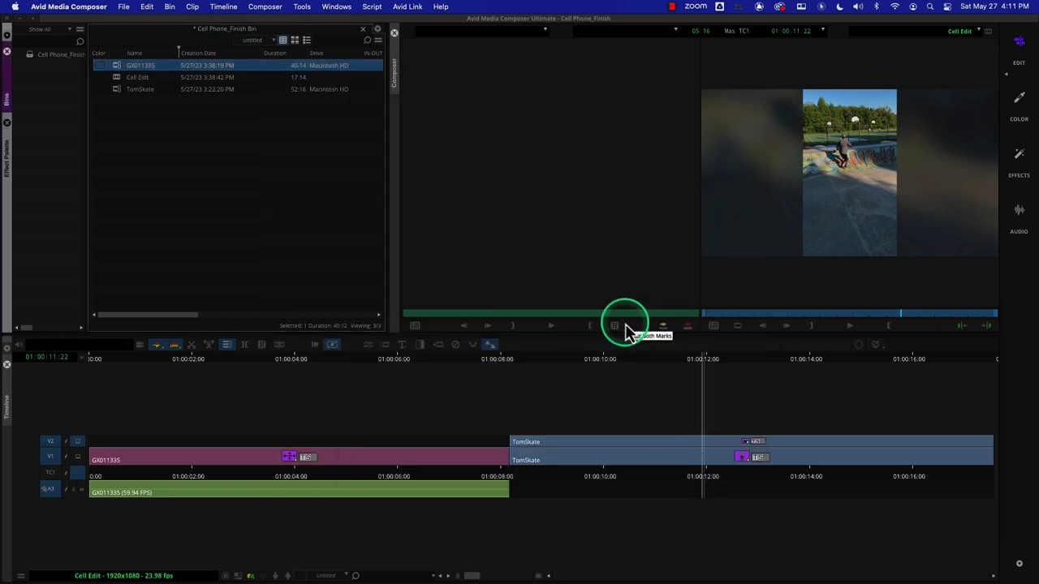
left_click(672, 10)
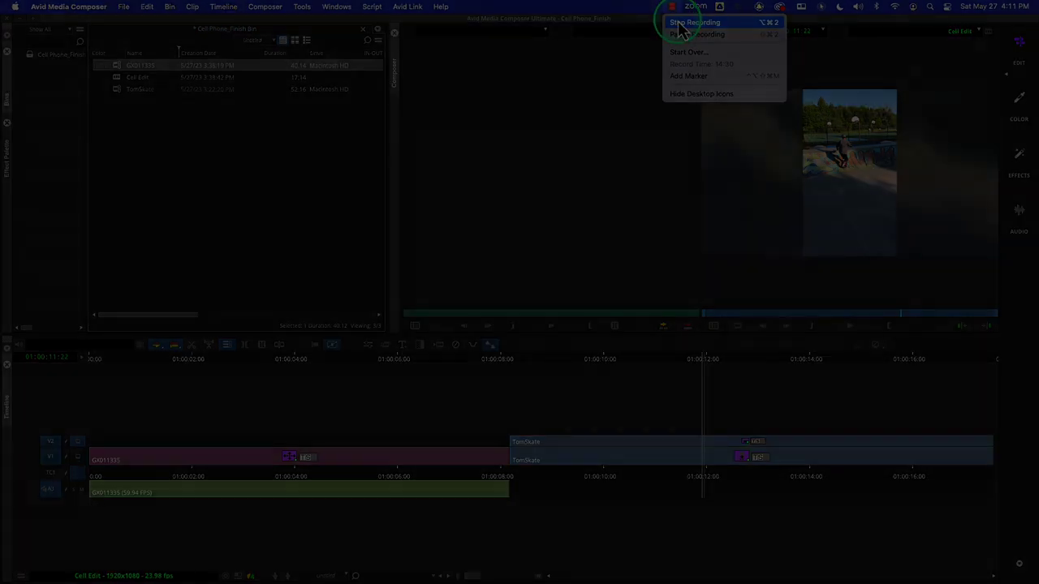